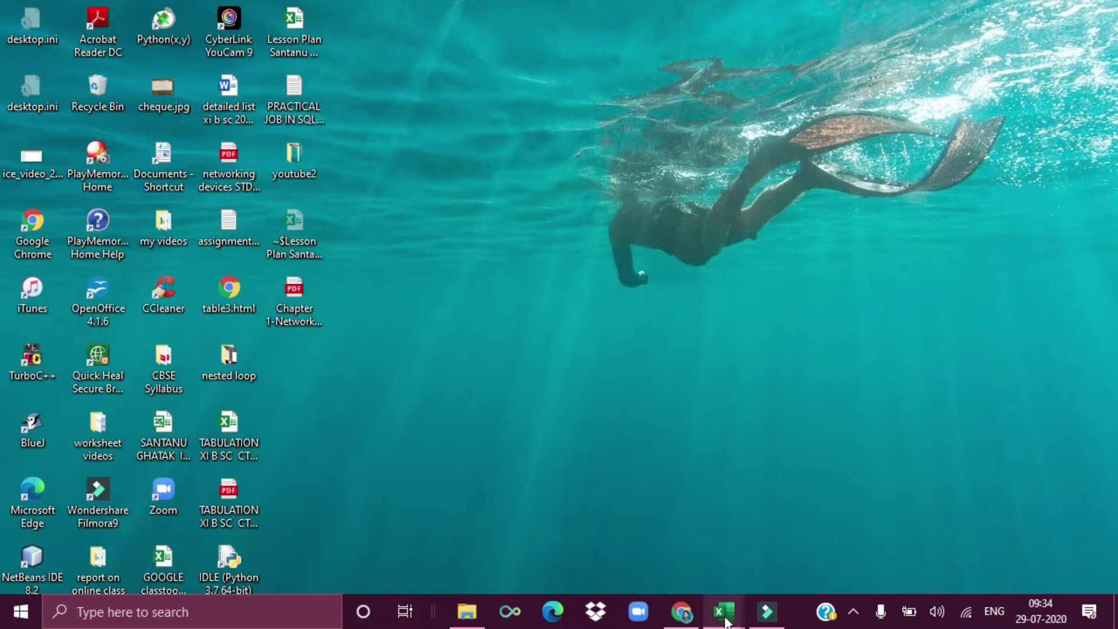
# - Switch to the blank Book1 workbook in Excel
pyautogui.moveTo(727, 623)
pyautogui.click(806, 564)
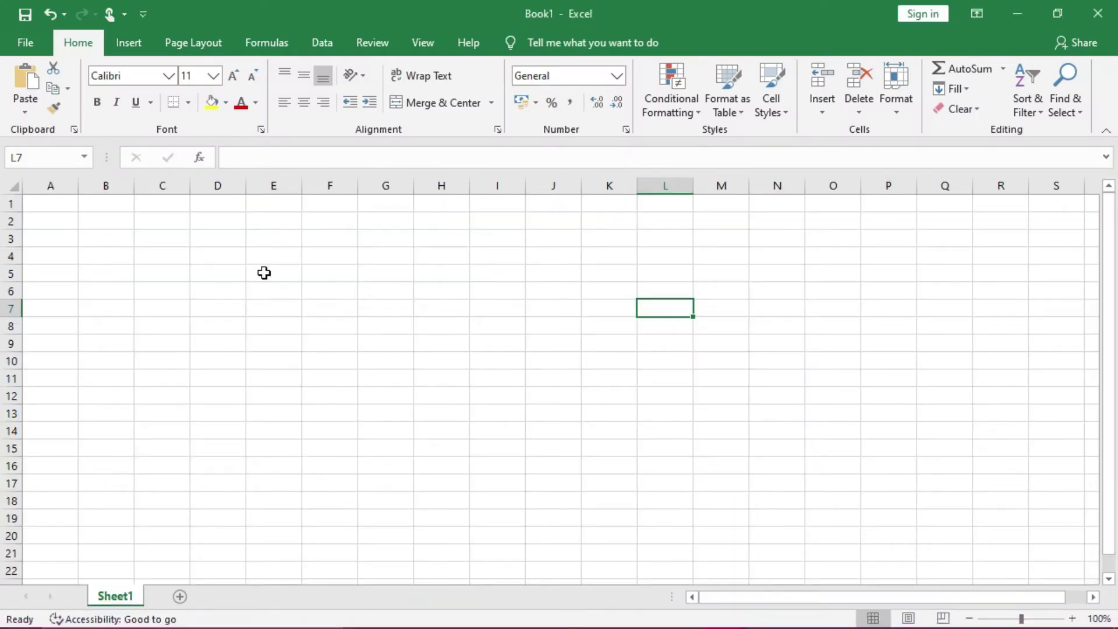
pyautogui.click(102, 221)
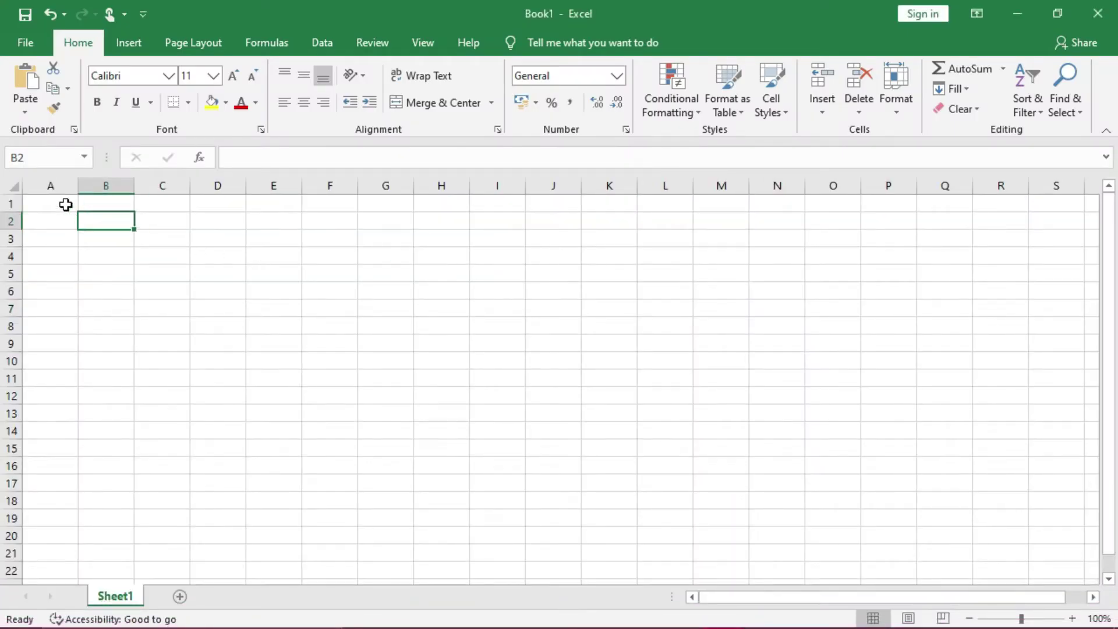
# - Enter the column headings Roll in A1 and Name in B1
pyautogui.click(66, 204)
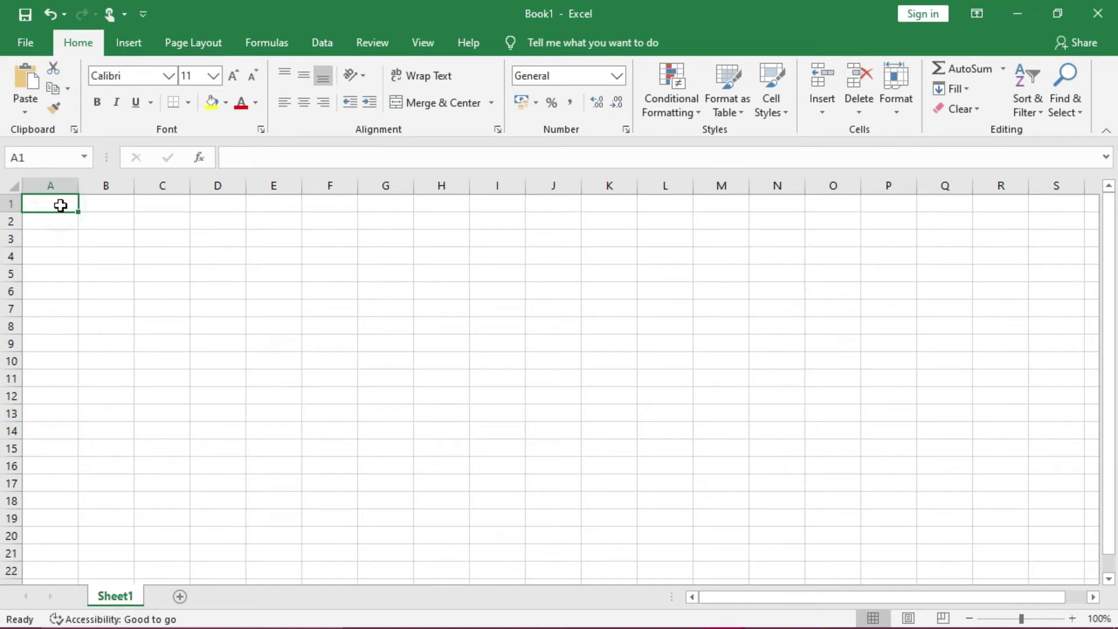
pyautogui.write('mO')
pyautogui.press('BackSpace')
pyautogui.press('BackSpace')
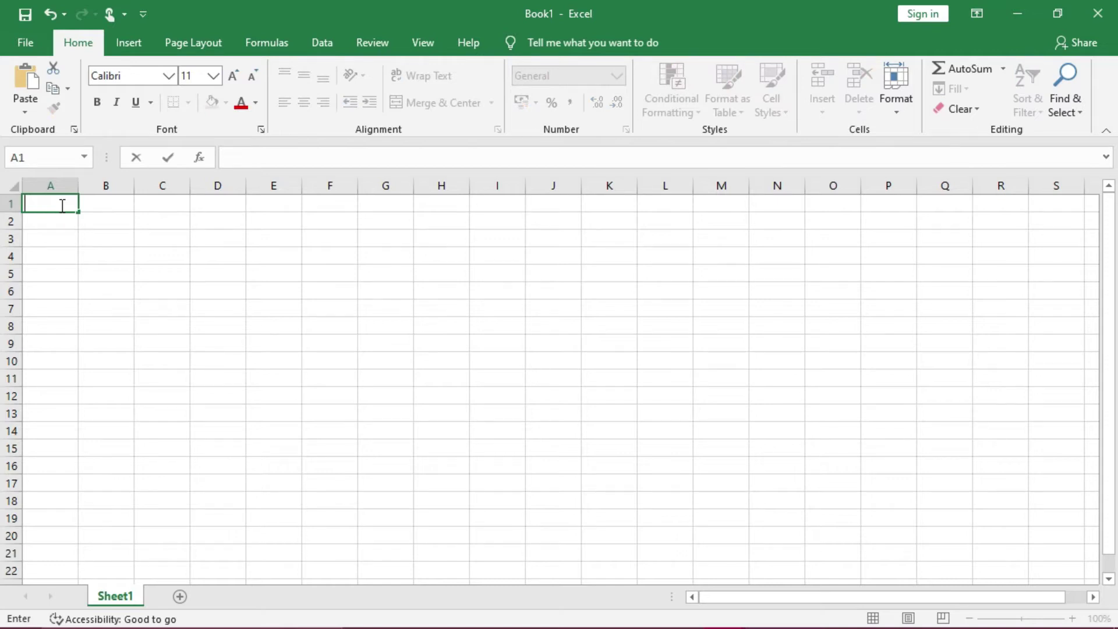
pyautogui.write('Roll')
pyautogui.press('Tab')
pyautogui.write('Name')
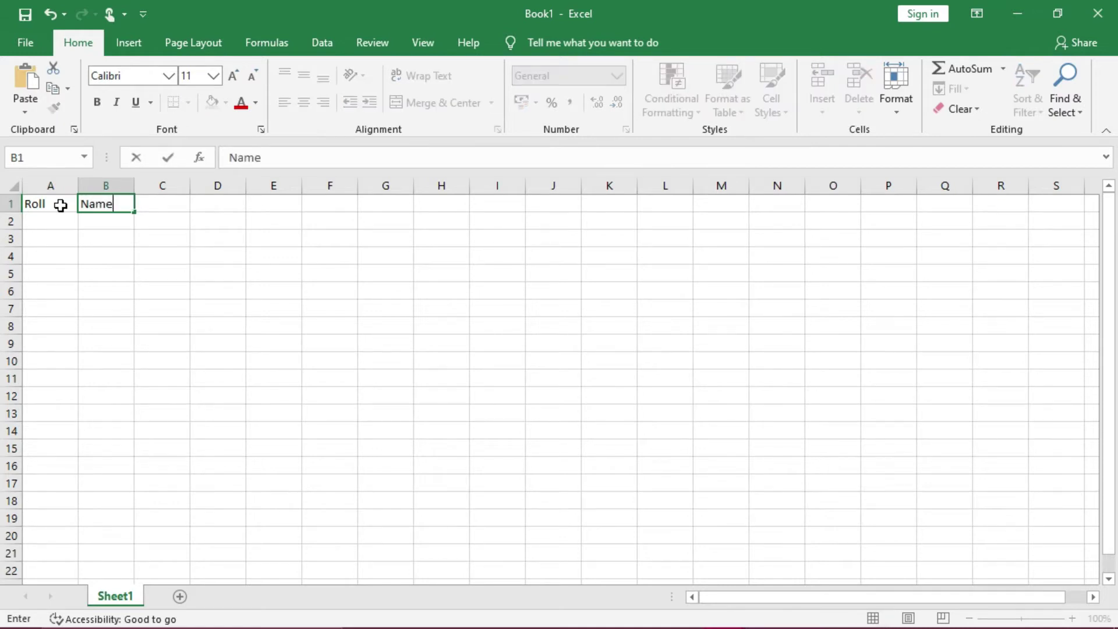
pyautogui.press('Tab')
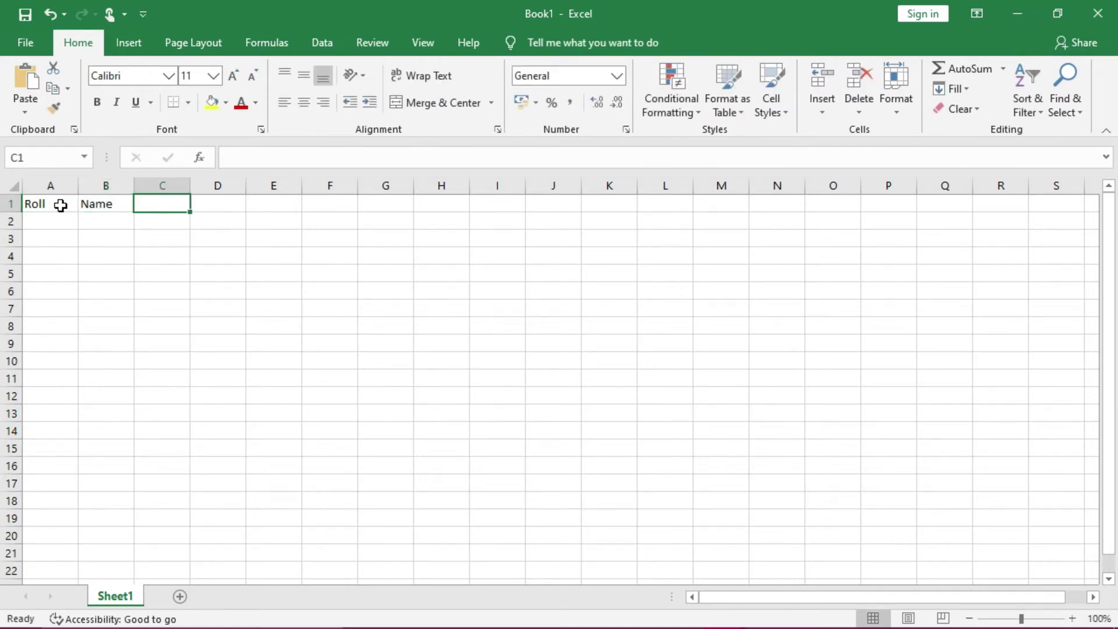
# - Add the subject headings Eng in C1 and SC in D1
pyautogui.write('eng')
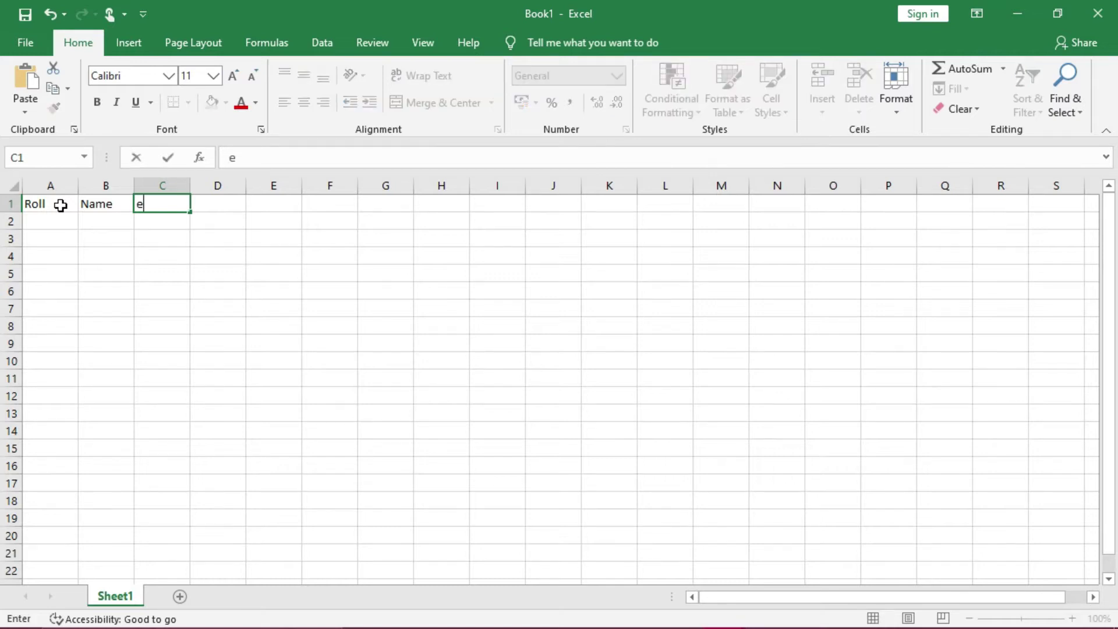
pyautogui.press('BackSpace')
pyautogui.press('BackSpace')
pyautogui.press('BackSpace')
pyautogui.write('Eng')
pyautogui.press('Tab')
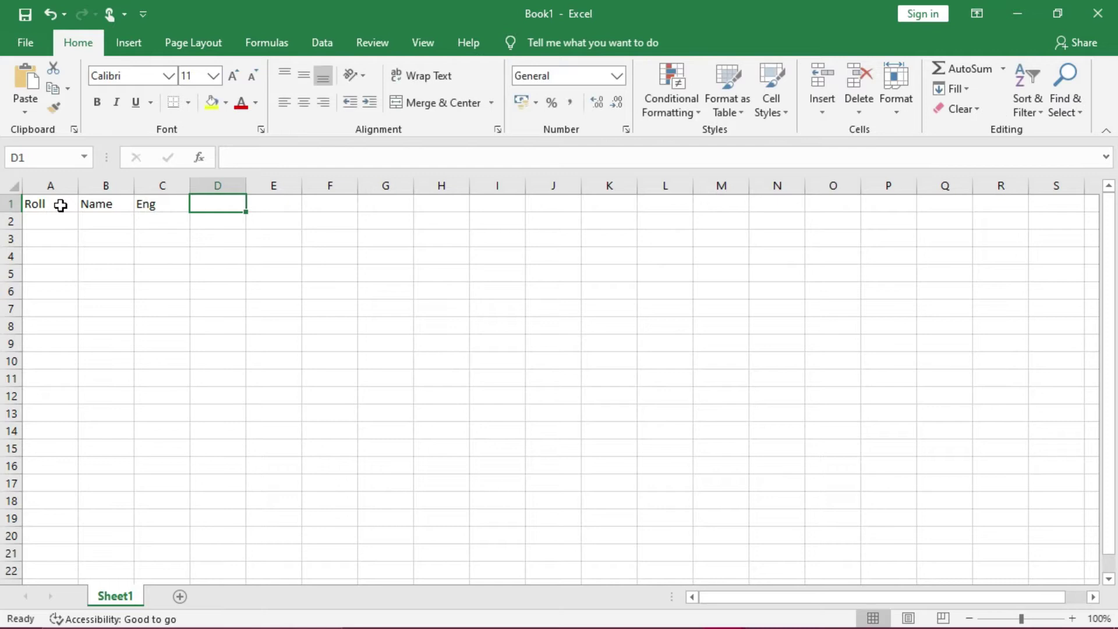
pyautogui.write('SC')
pyautogui.press('Tab')
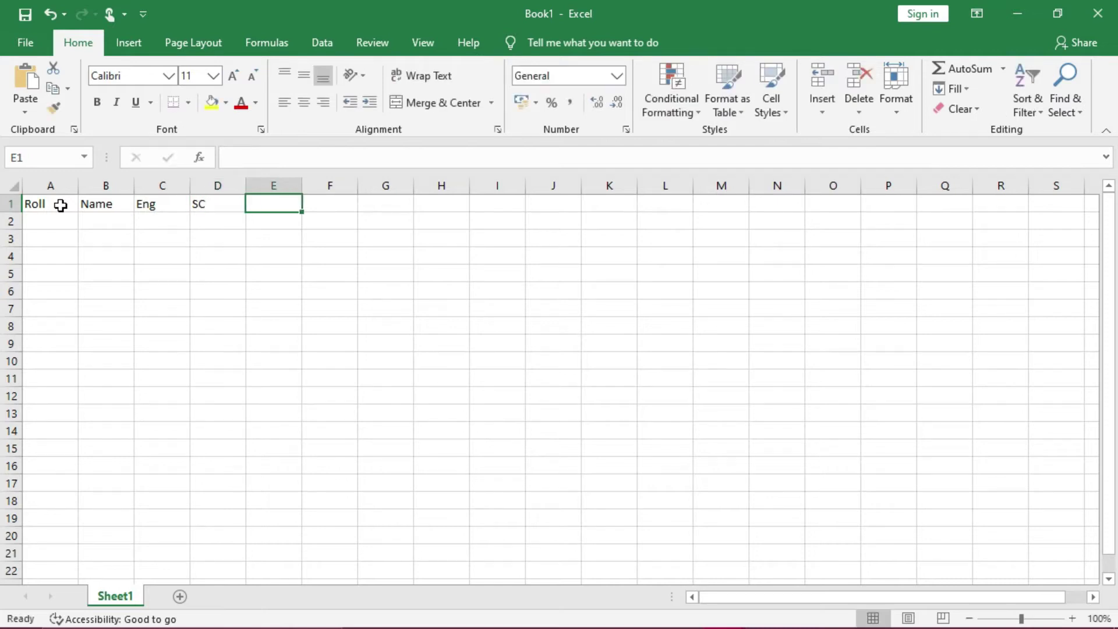
# - Add the subject headings SST, 2nd Lang and Maths in cells E1 to G1
pyautogui.write('H')
pyautogui.press('BackSpace')
pyautogui.write('SST')
pyautogui.press('Tab')
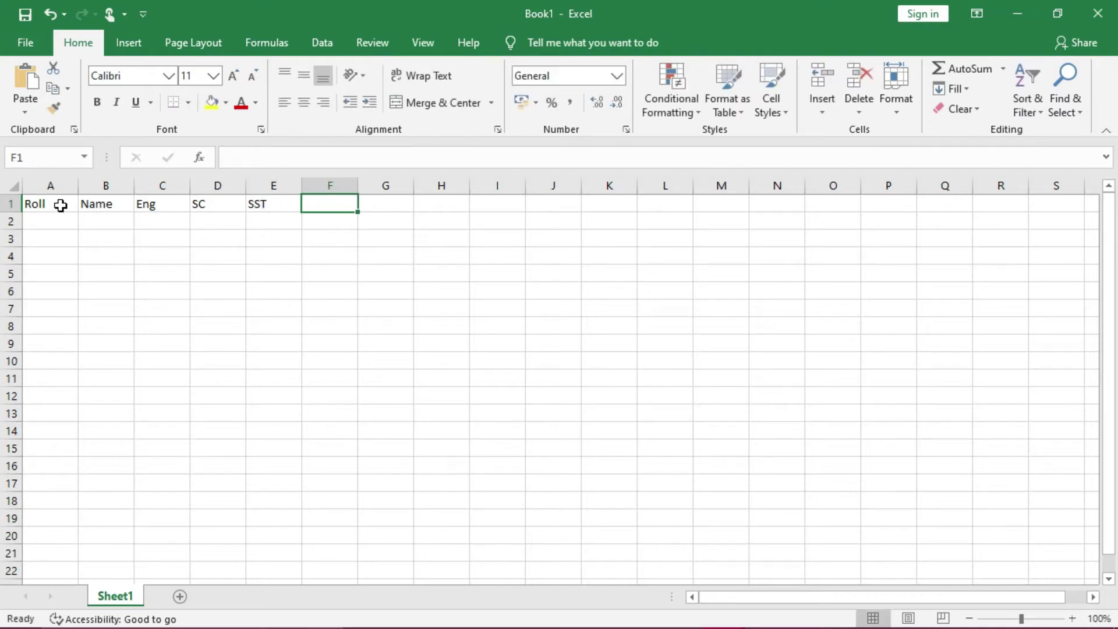
pyautogui.write('2nd Lang')
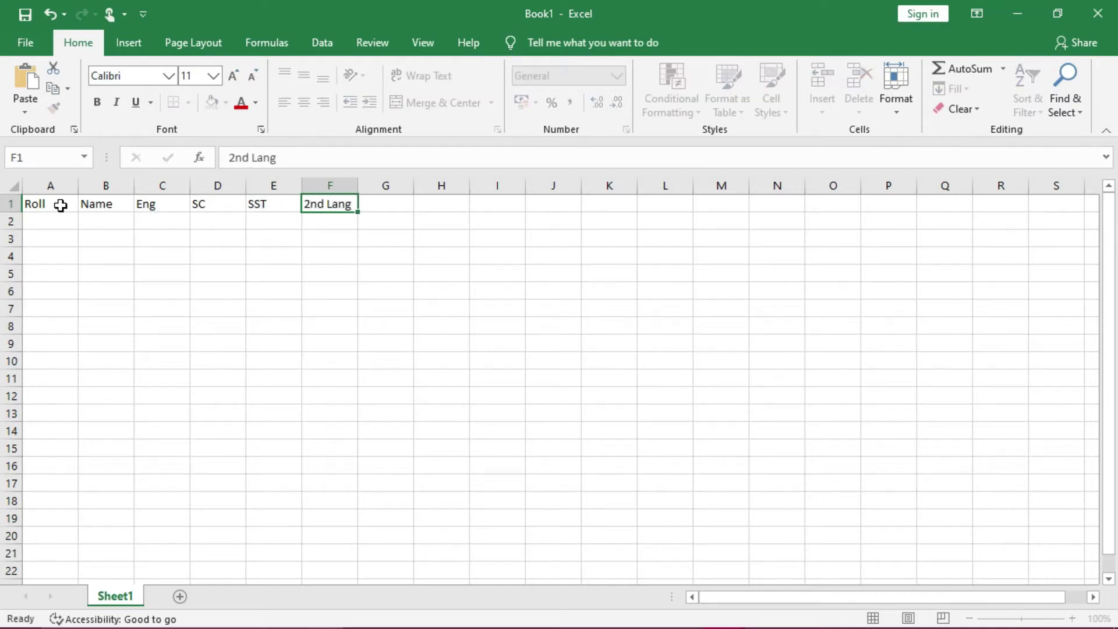
pyautogui.press('Tab')
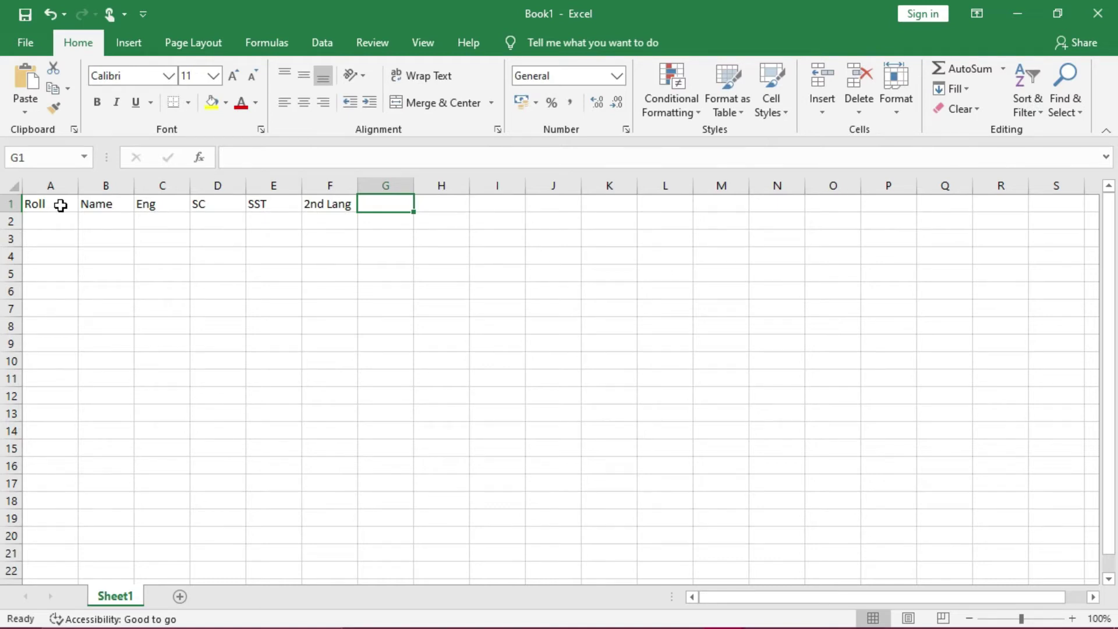
pyautogui.write('Maths')
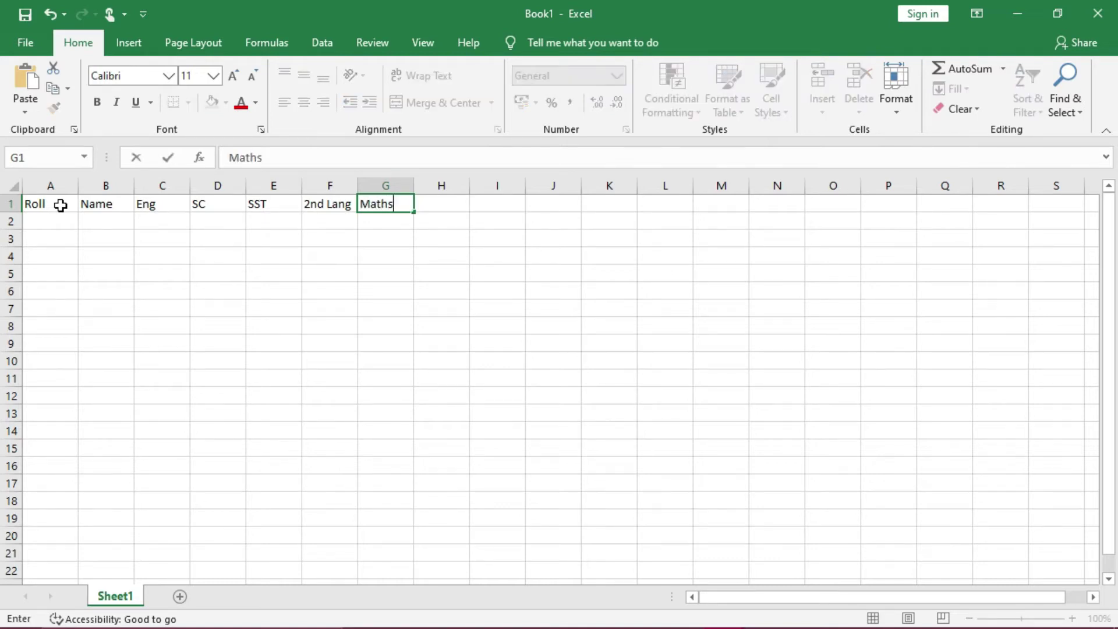
pyautogui.press('Tab')
# - Complete the heading row with IT, Total, Avg and Remars in cells H1 to K1
pyautogui.write('IT')
pyautogui.press('Tab')
pyautogui.write('Total')
pyautogui.press('Tab')
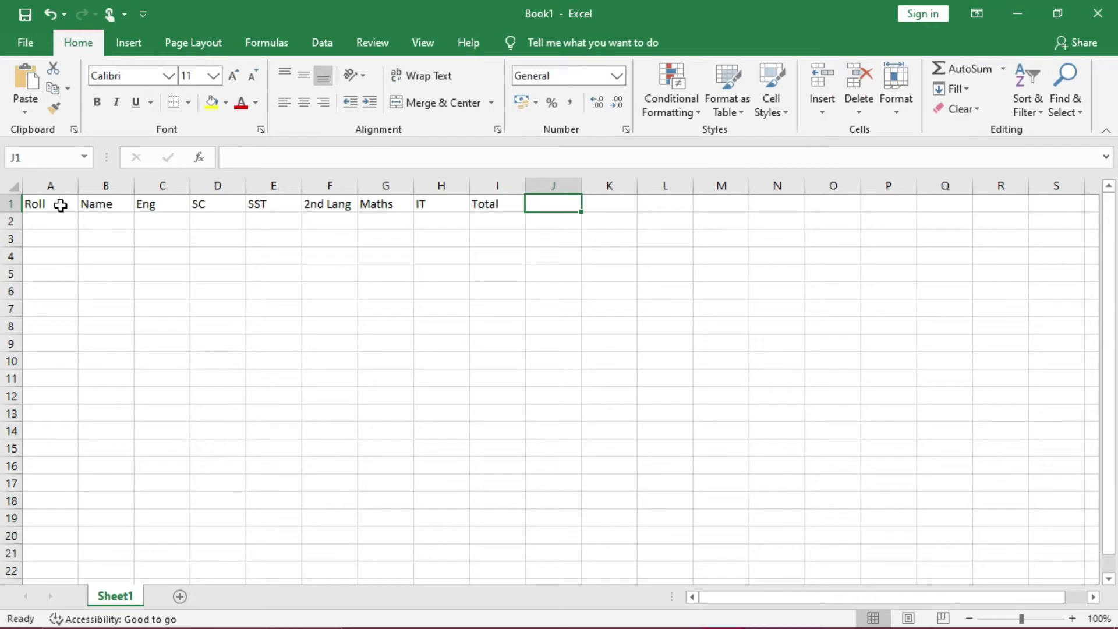
pyautogui.write('Avg')
pyautogui.press('Tab')
pyautogui.write('Remars')
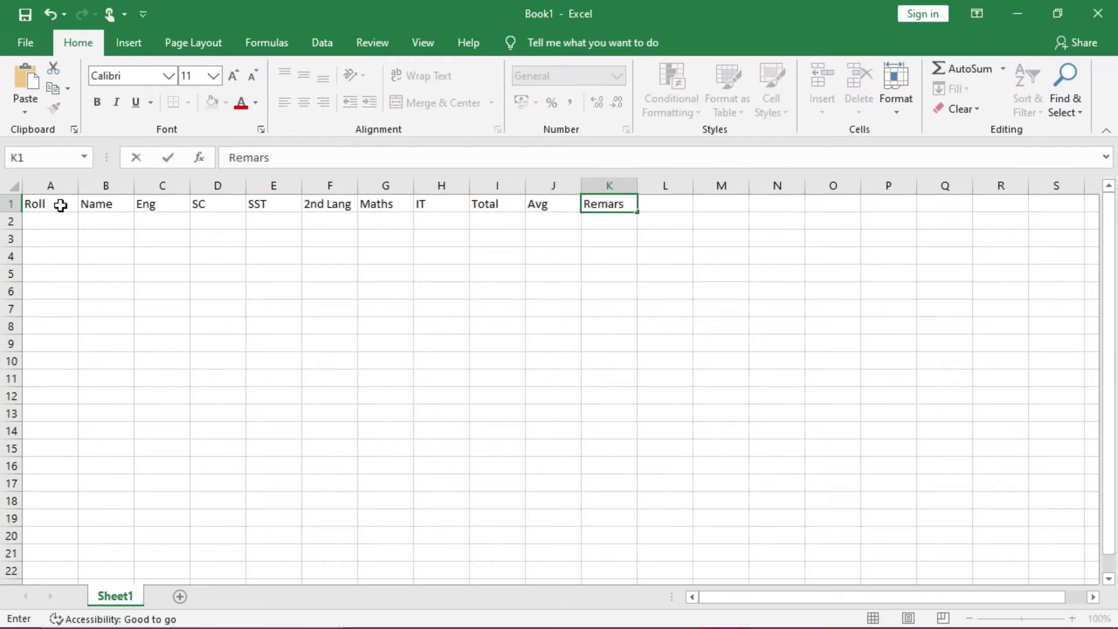
# - Enter roll numbers 1 and 2 in A2 and A3, and extend the series to 6 in A7
pyautogui.click(37, 221)
pyautogui.write('1')
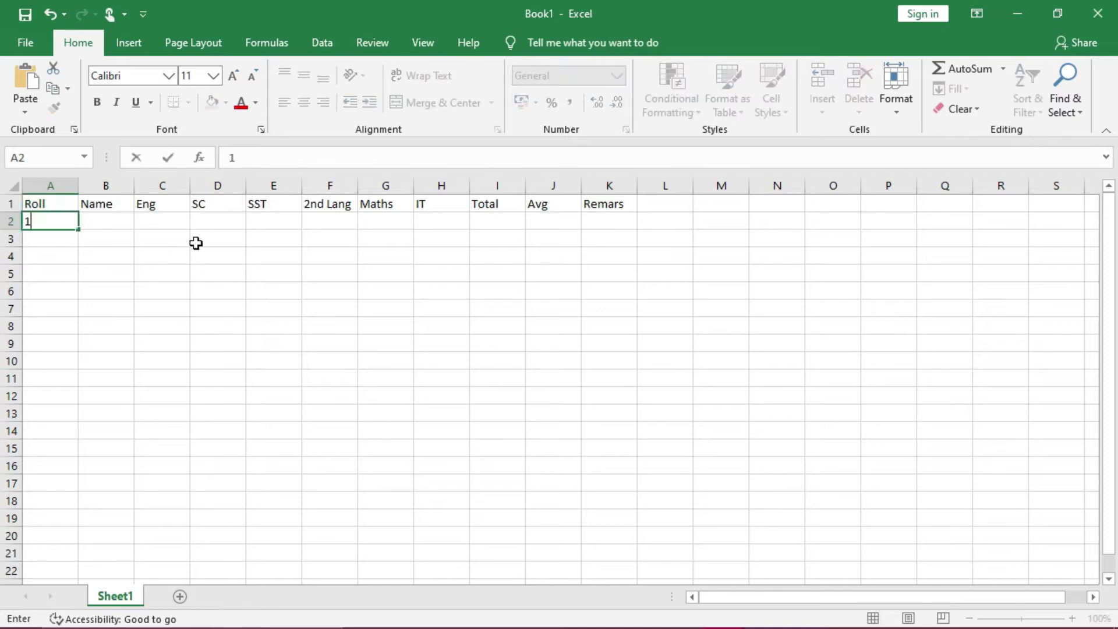
pyautogui.press('Return')
pyautogui.write('2')
pyautogui.press('Return')
pyautogui.click(67, 222)
pyautogui.click(67, 221)
pyautogui.moveTo(67, 221); pyautogui.dragTo(82, 320)
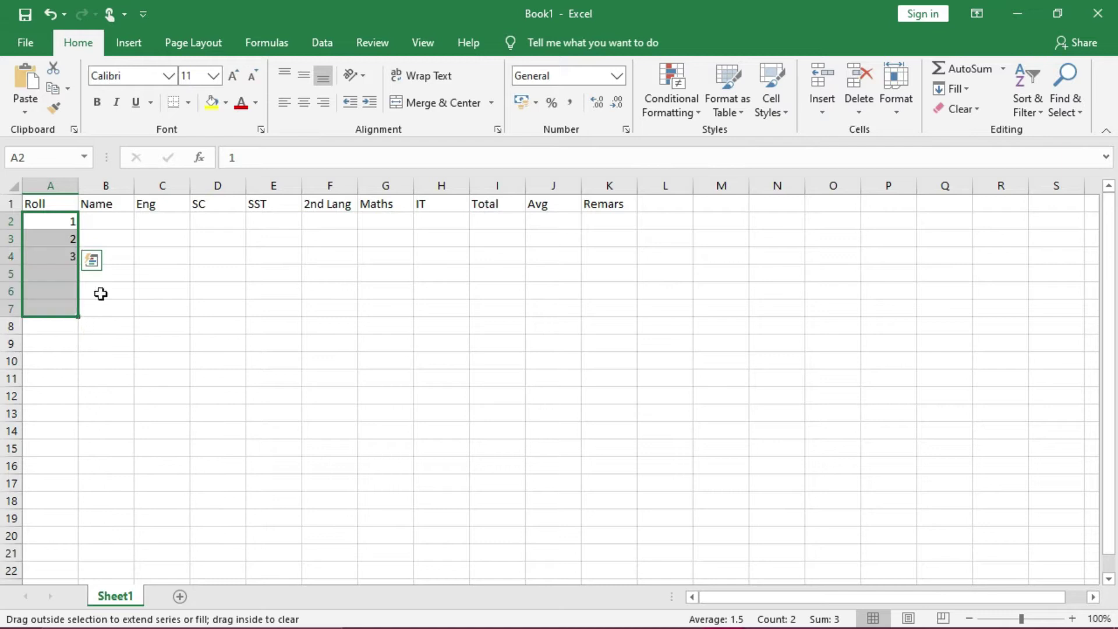
# - Enter the six students' first names in capitals in the Name column, cells B2 to B7
pyautogui.click(105, 224)
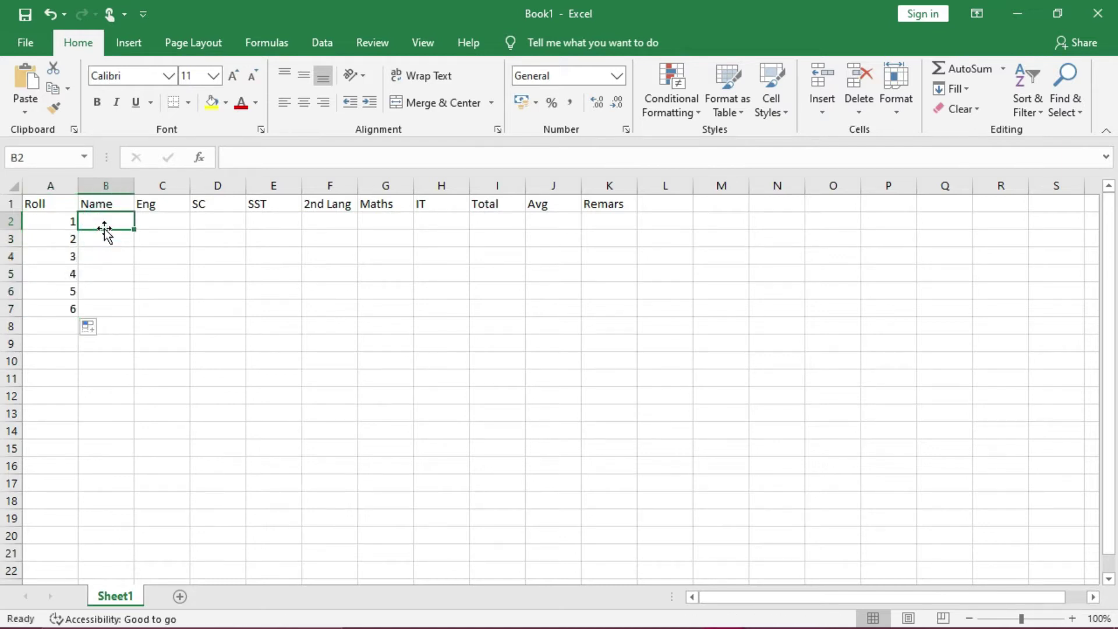
pyautogui.write('AJAY')
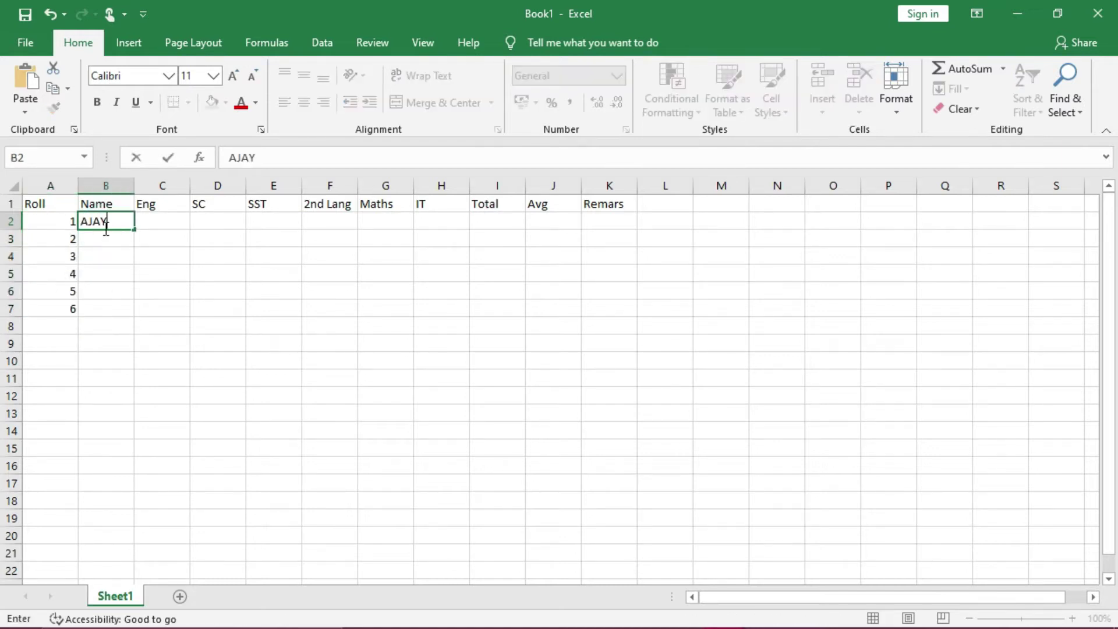
pyautogui.press('Return')
pyautogui.write('RAVI')
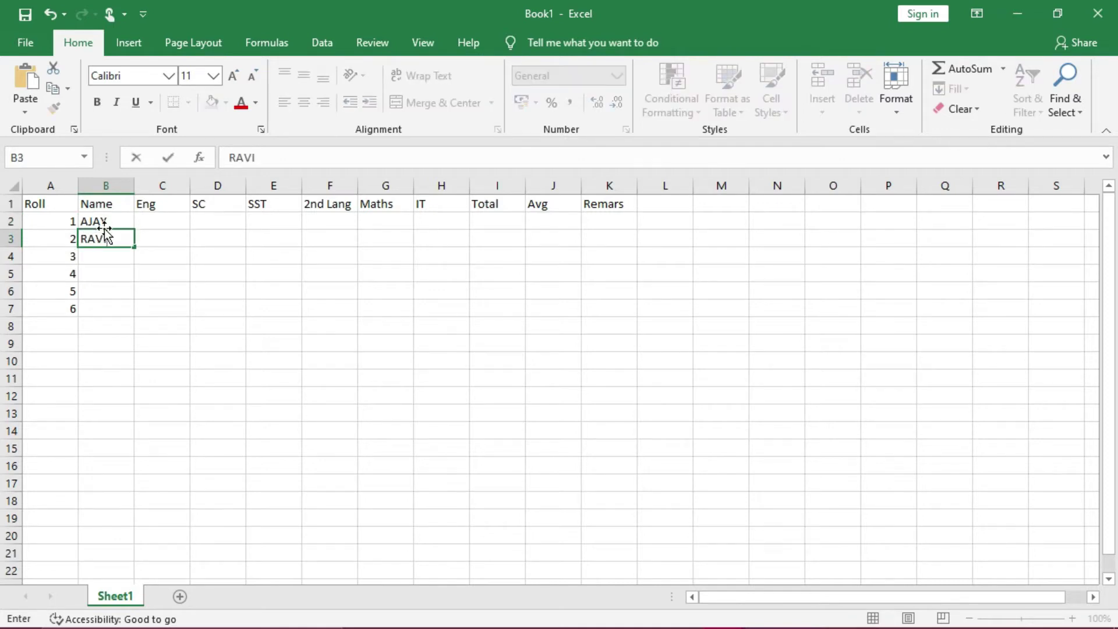
pyautogui.press('Return')
pyautogui.write('JOHN')
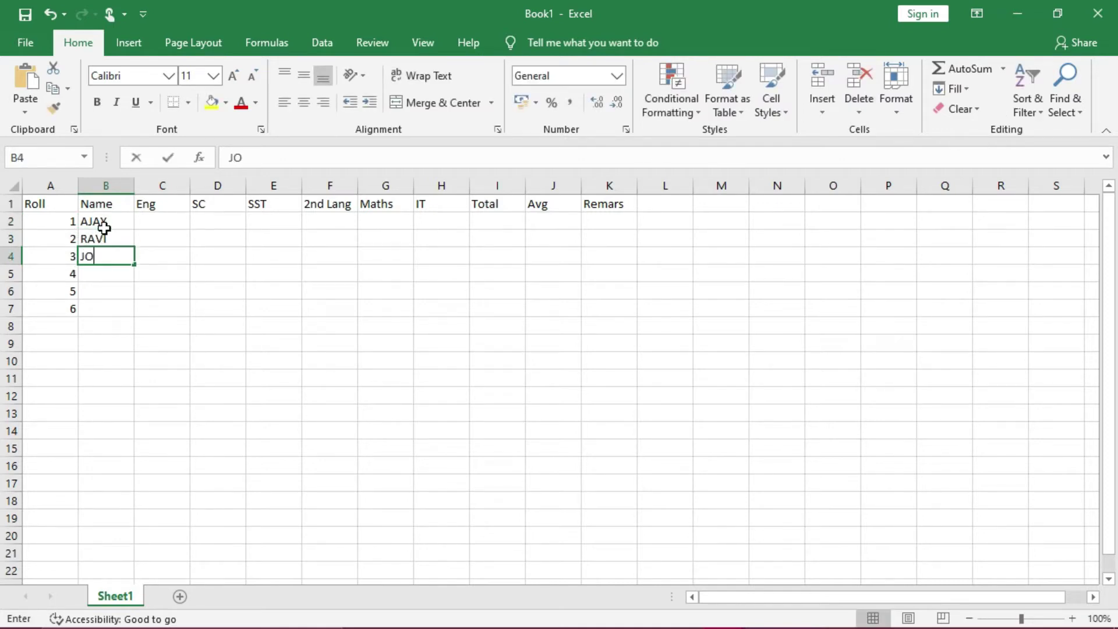
pyautogui.press('Return')
pyautogui.write('JAMES')
pyautogui.press('Return')
pyautogui.write('SUJOY')
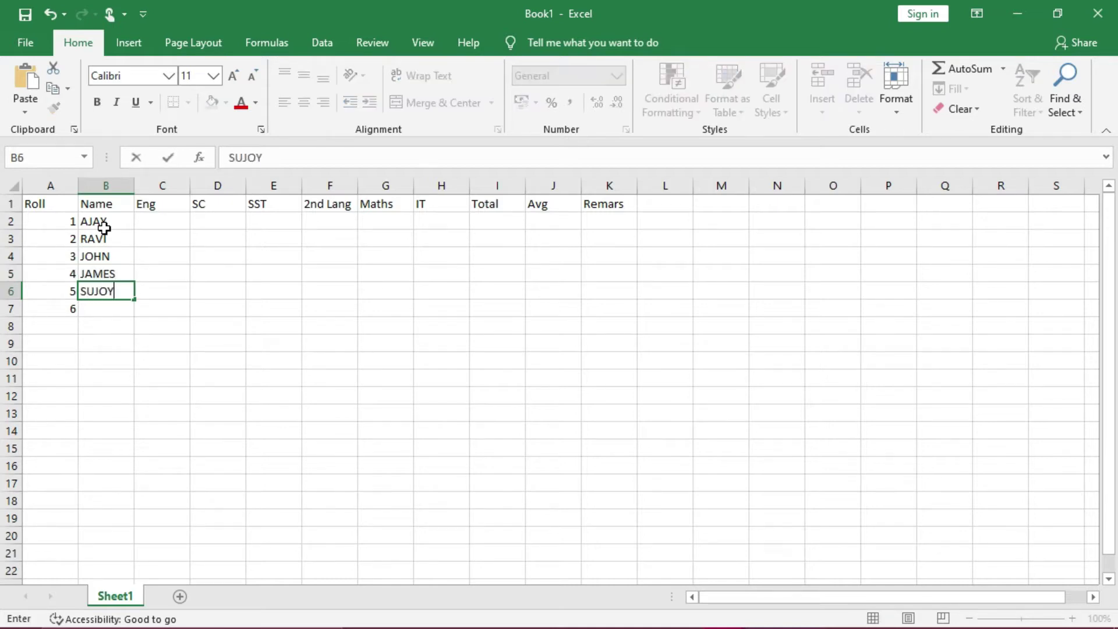
pyautogui.press('Return')
pyautogui.write('RUBI')
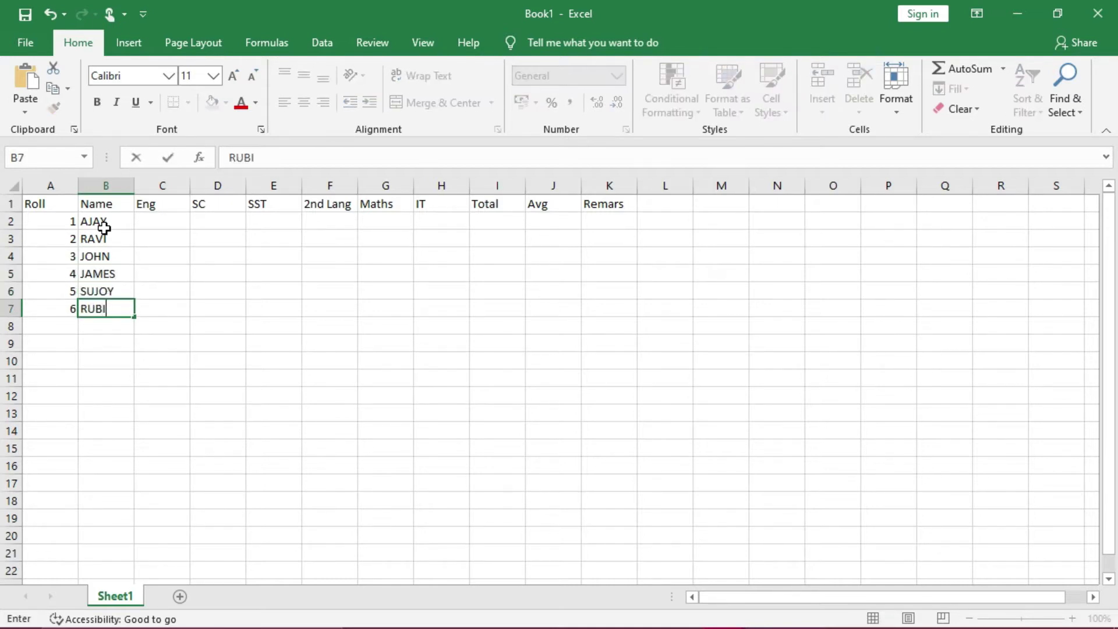
# - Enter the Eng marks 56, 78, 88, 90, 54 and 79 in cells C2 to C7
pyautogui.click(167, 221)
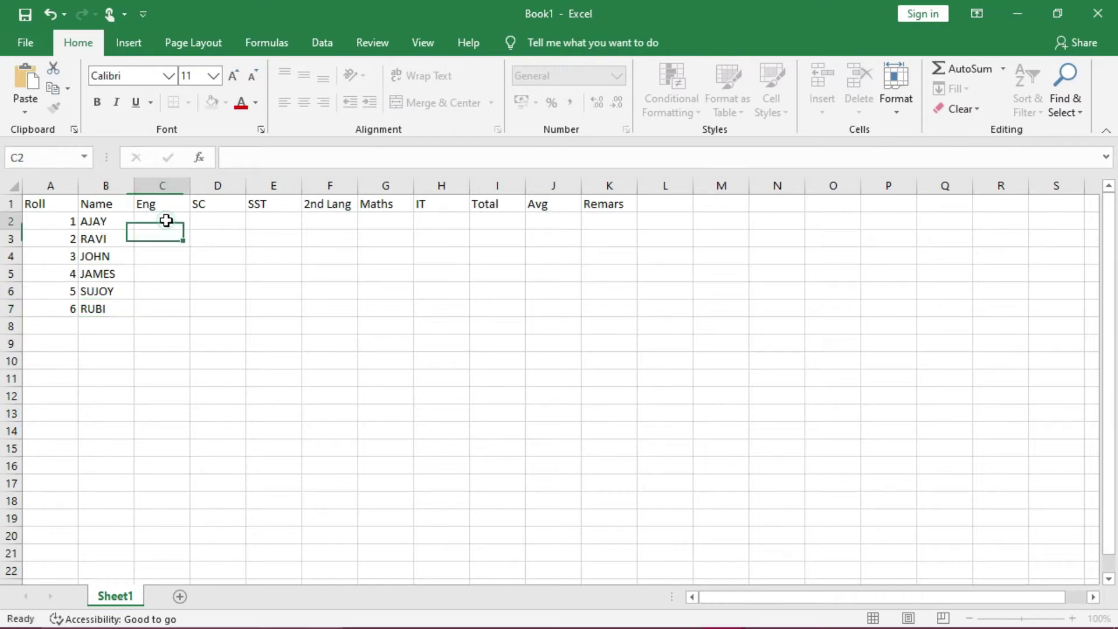
pyautogui.write('3')
pyautogui.press('BackSpace')
pyautogui.write('56')
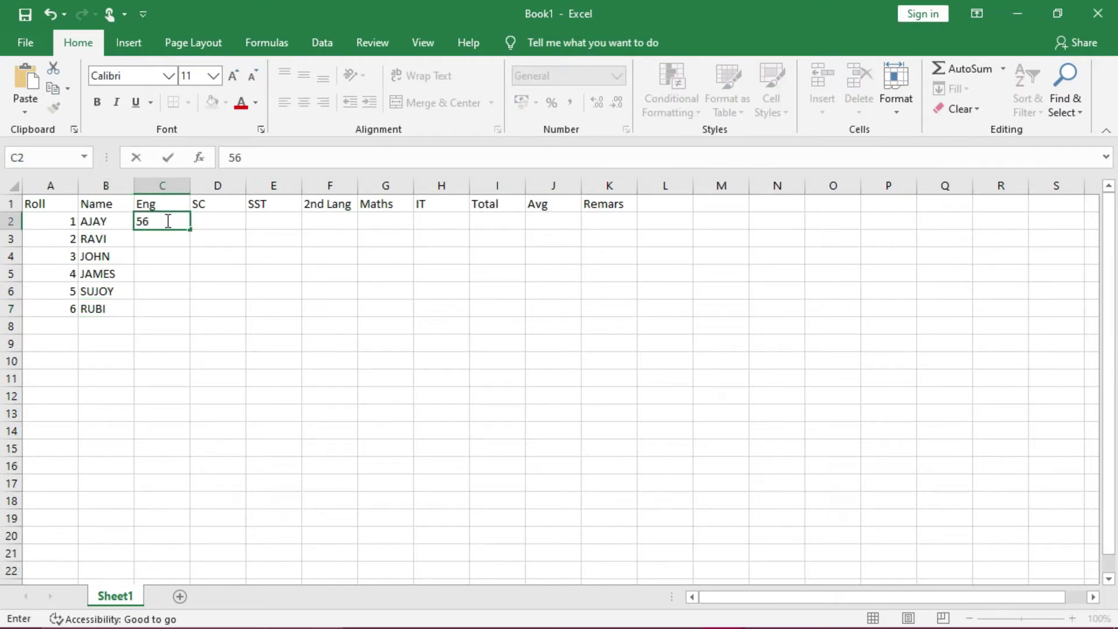
pyautogui.press('Return')
pyautogui.write('78')
pyautogui.press('Return')
pyautogui.write('88')
pyautogui.press('Return')
pyautogui.write('90')
pyautogui.press('Return')
pyautogui.write('54')
pyautogui.press('Return')
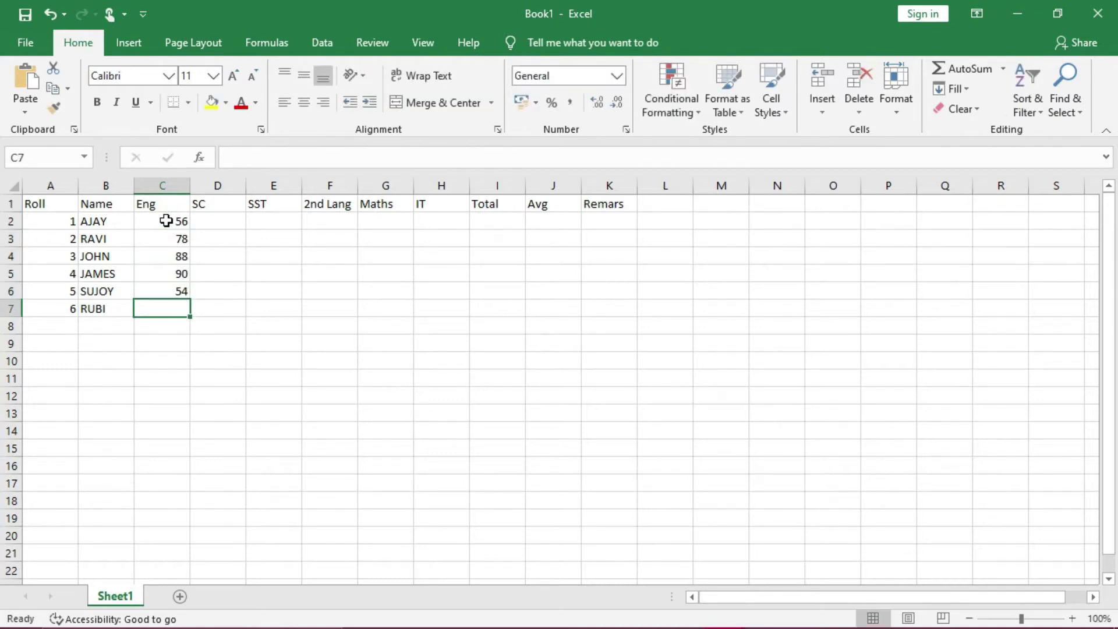
pyautogui.write('79')
pyautogui.press('Return')
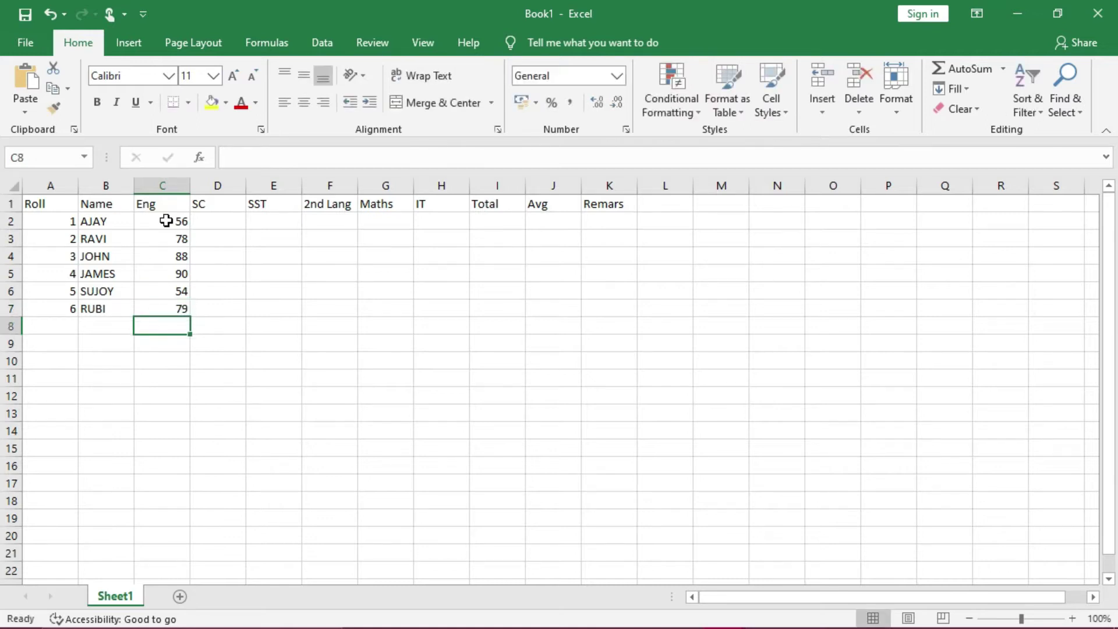
# - Enter the SC marks 55 in D2 and 79 in D3, discarding a trial entry of 57 in D3
pyautogui.click(224, 216)
pyautogui.write('55')
pyautogui.press('Return')
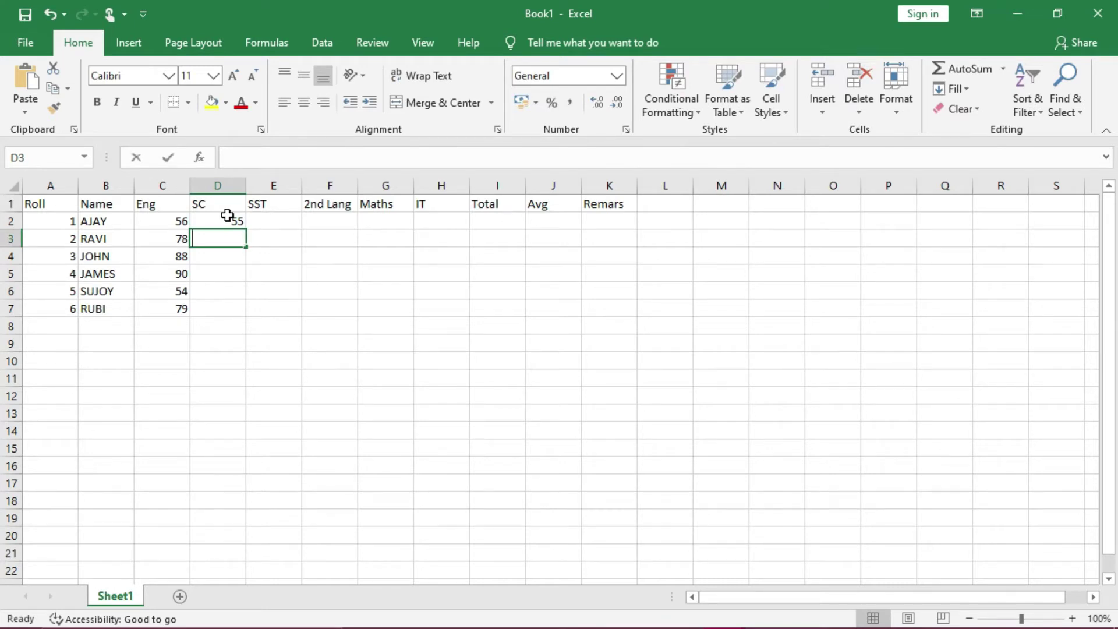
pyautogui.write('57')
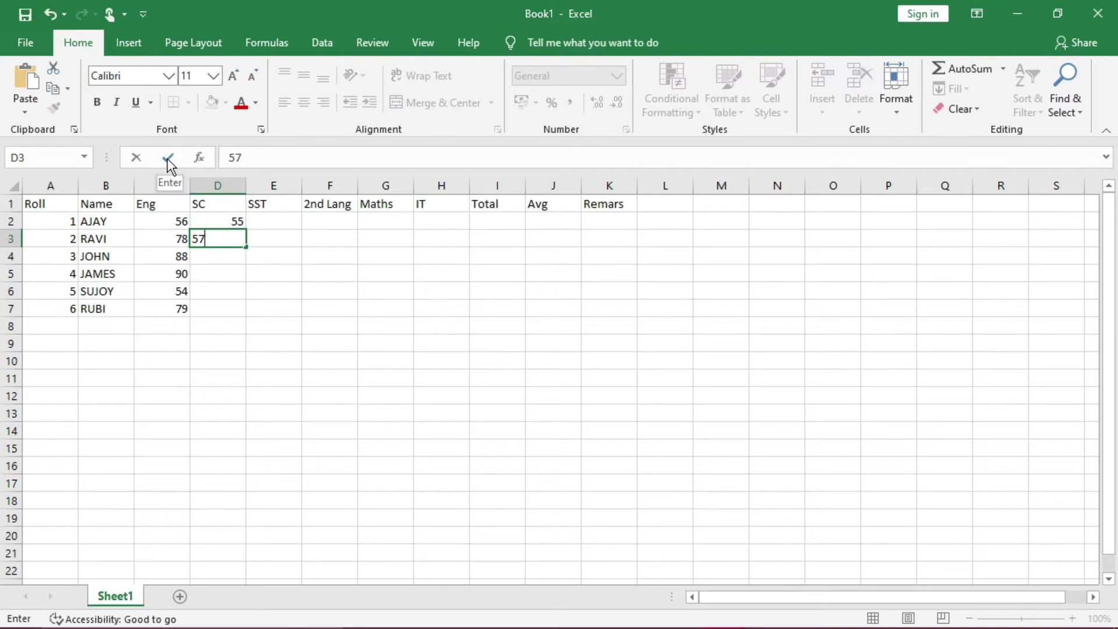
pyautogui.click(135, 159)
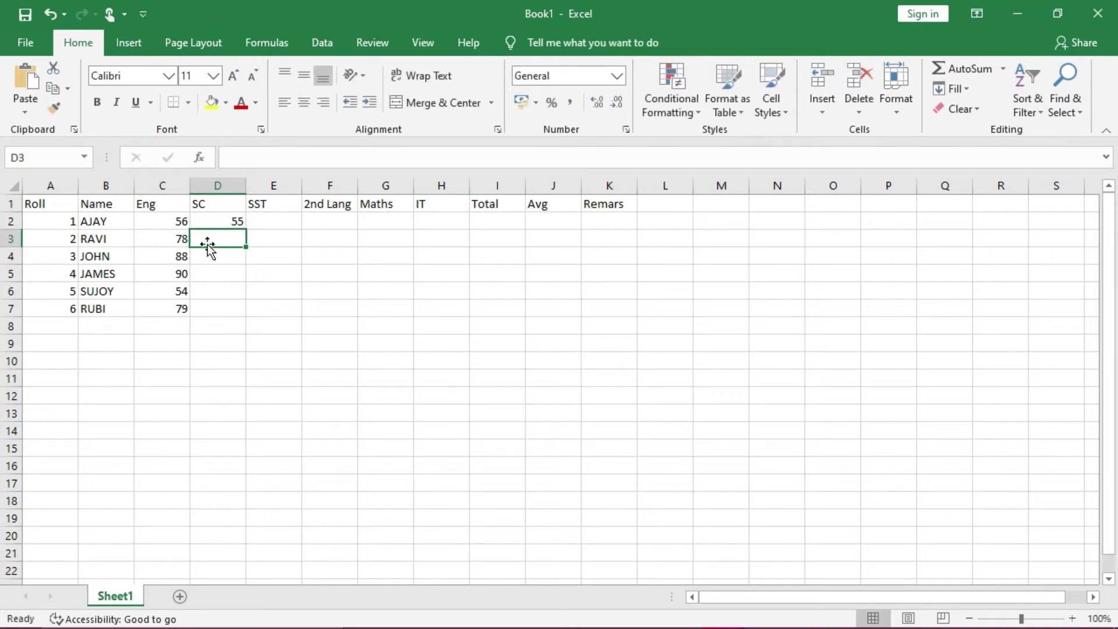
pyautogui.write('79')
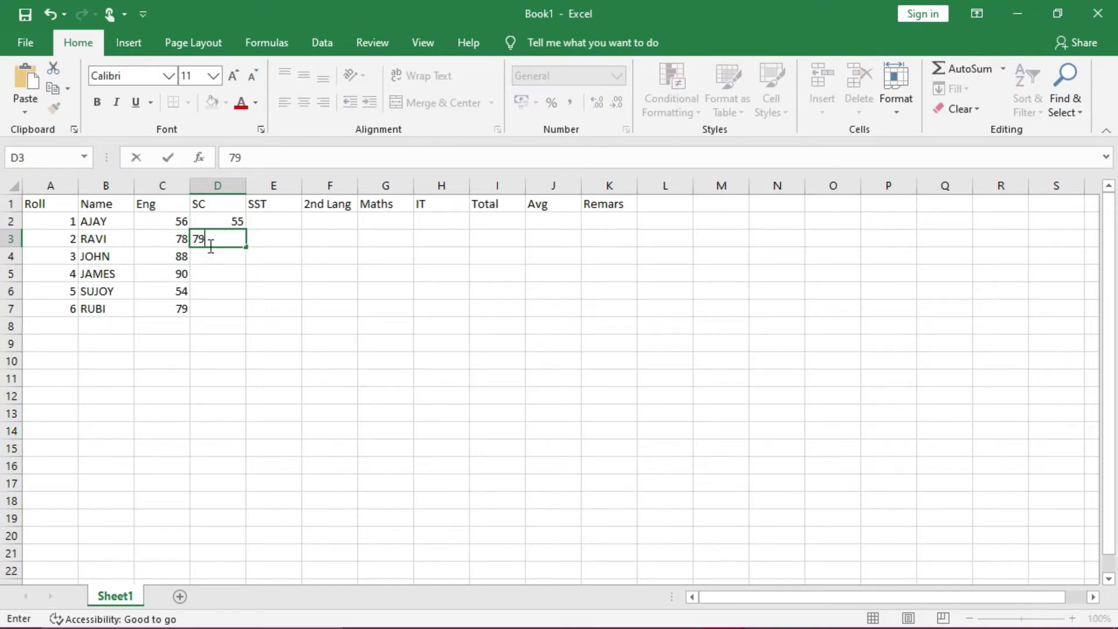
pyautogui.click(167, 155)
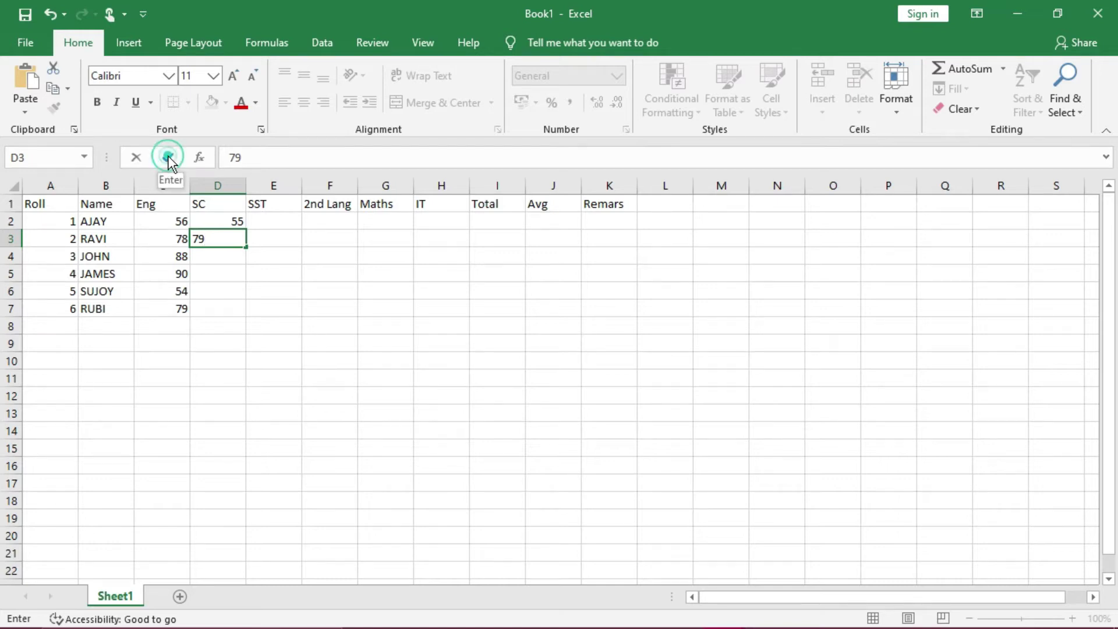
# - Enter the remaining SC marks 80, 43, 55 and 66 in cells D4 to D7
pyautogui.click(211, 258)
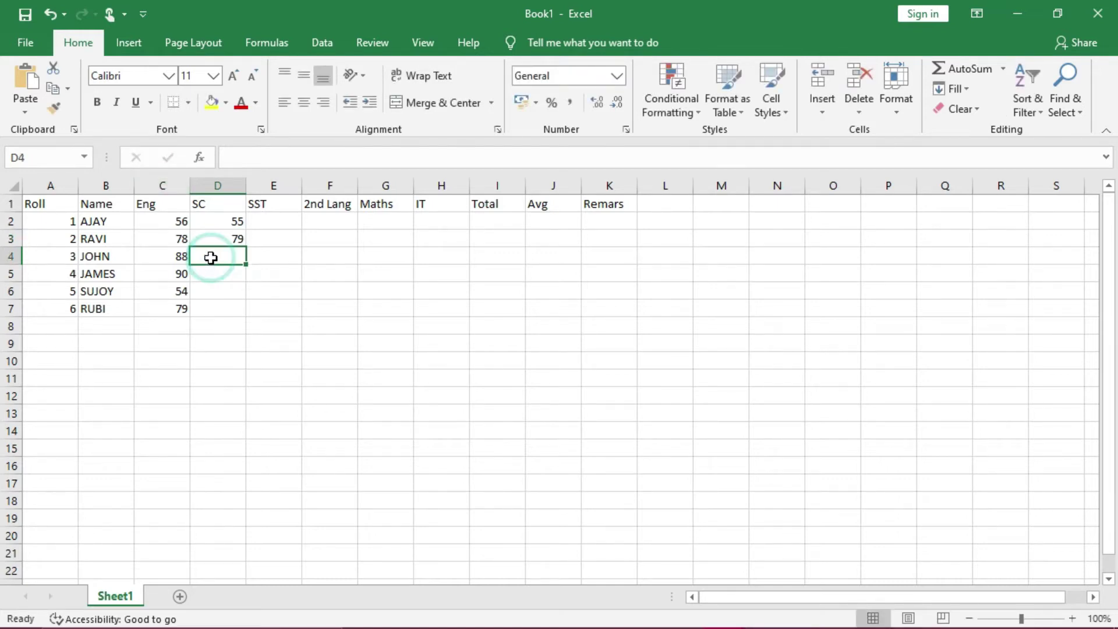
pyautogui.write('80')
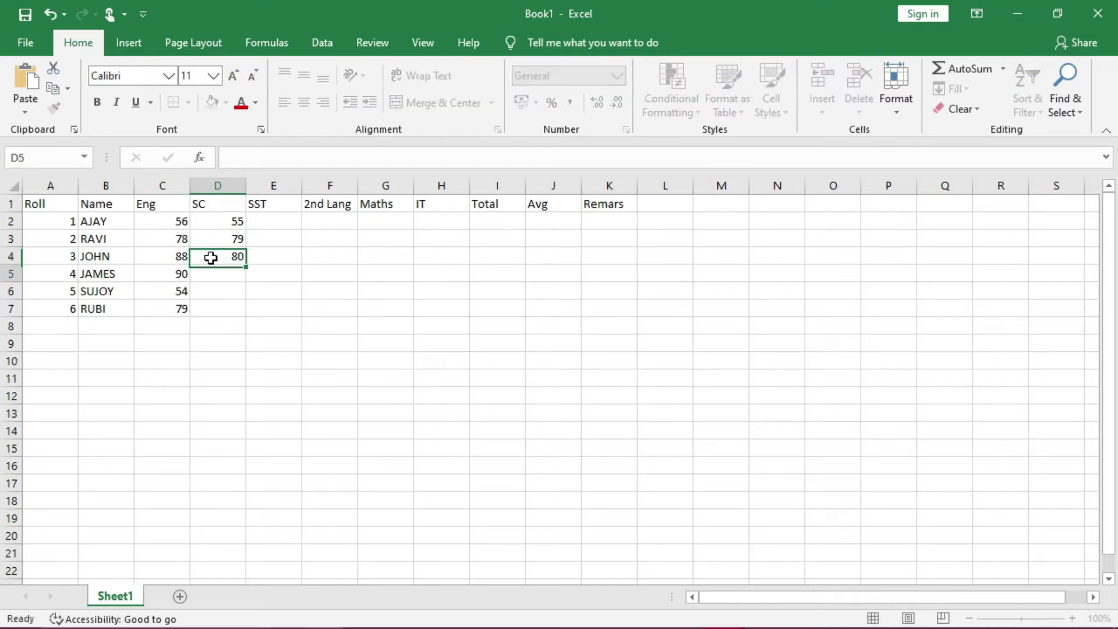
pyautogui.press('Return')
pyautogui.write('43')
pyautogui.press('Return')
pyautogui.write('55')
pyautogui.press('Return')
pyautogui.write('66')
pyautogui.press('Return')
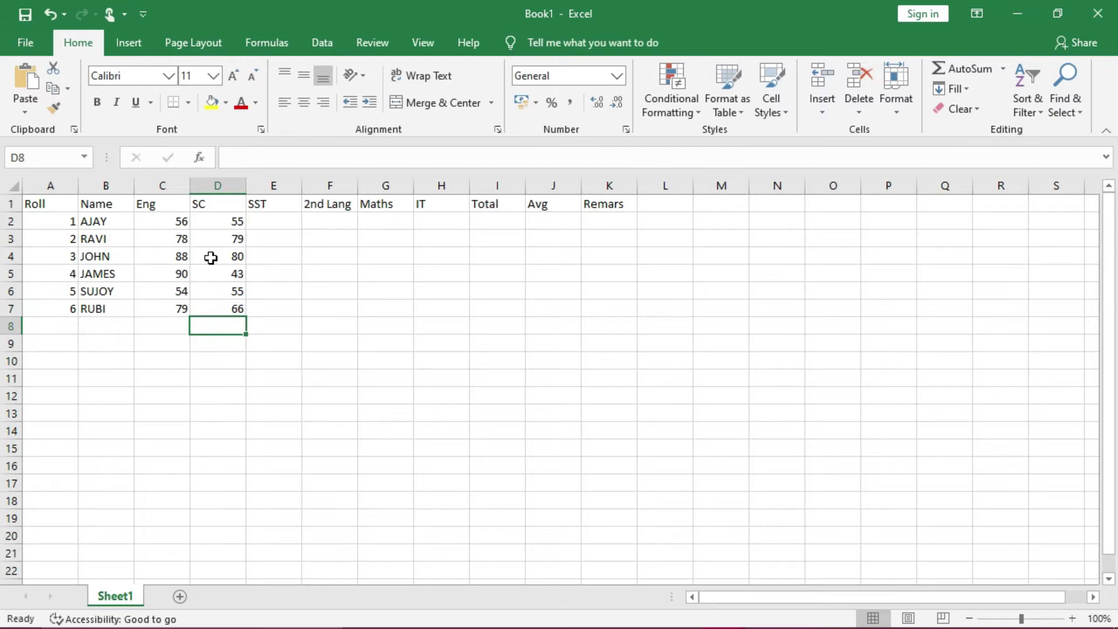
# - Enter the SST marks 79, 78, 65, 34, 88 and 90 in cells E2 to E7
pyautogui.click(272, 222)
pyautogui.write('79')
pyautogui.press('Return')
pyautogui.write('78')
pyautogui.press('Return')
pyautogui.write('65')
pyautogui.press('Return')
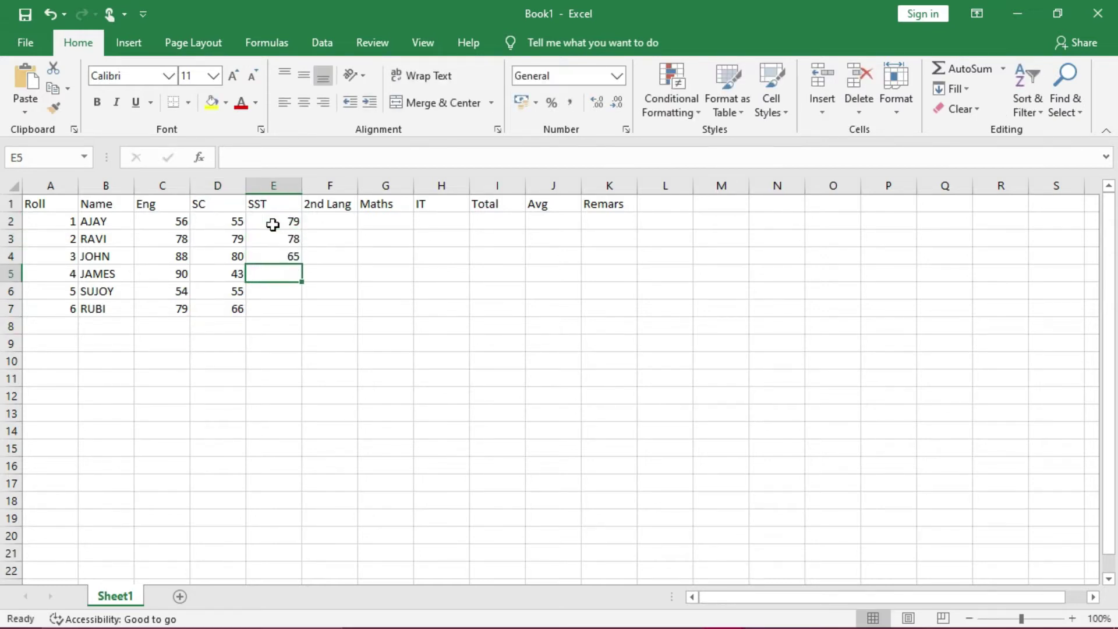
pyautogui.write('34')
pyautogui.press('Return')
pyautogui.write('88')
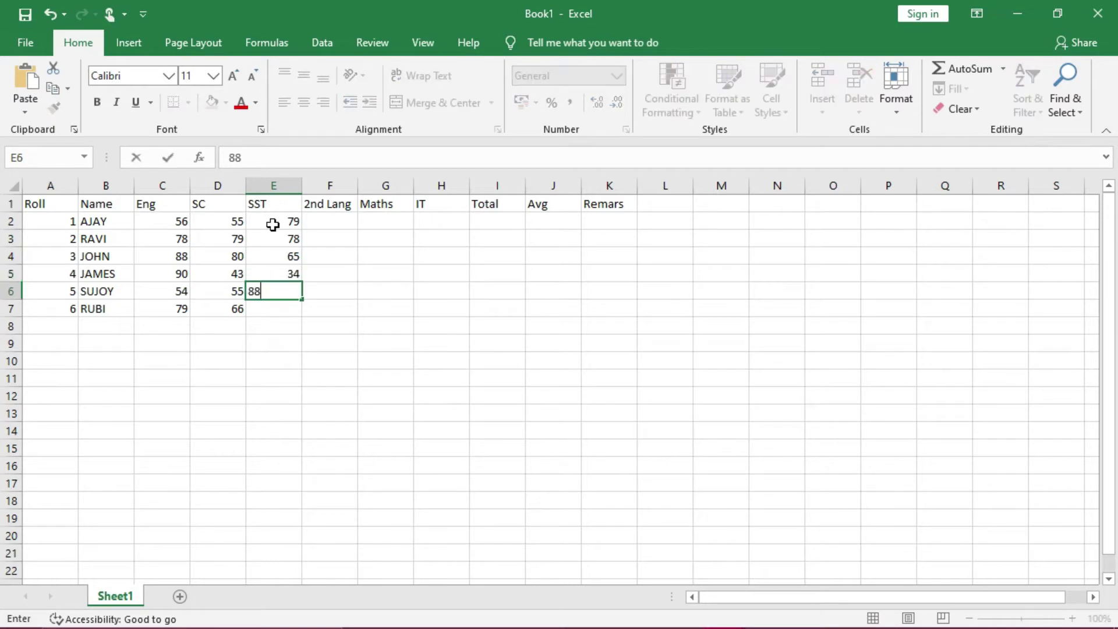
pyautogui.press('Return')
pyautogui.write('90')
pyautogui.press('Return')
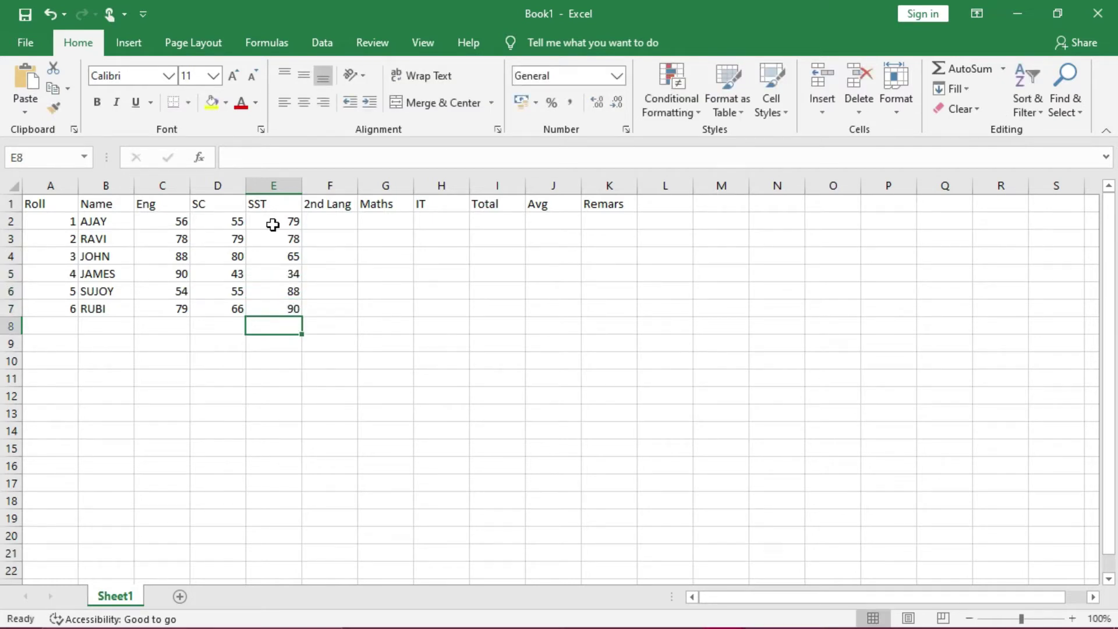
# - Enter the 2nd Lang marks 56, 77, 88, 21, 90 and 87 in cells F2 to F7
pyautogui.click(337, 227)
pyautogui.write('56')
pyautogui.press('Return')
pyautogui.write('77')
pyautogui.press('Return')
pyautogui.write('88')
pyautogui.press('Return')
pyautogui.write('21')
pyautogui.press('Return')
pyautogui.write('90')
pyautogui.press('Return')
pyautogui.write('87')
# - Enter the Maths marks 45, 56, 64, 67, 89 and 91 in cells G2 to G7
pyautogui.click(390, 220)
pyautogui.write('45')
pyautogui.press('Return')
pyautogui.write('56')
pyautogui.press('Return')
pyautogui.write('64')
pyautogui.press('Return')
pyautogui.write('67')
pyautogui.press('Return')
pyautogui.write('89')
pyautogui.press('Return')
pyautogui.write('91')
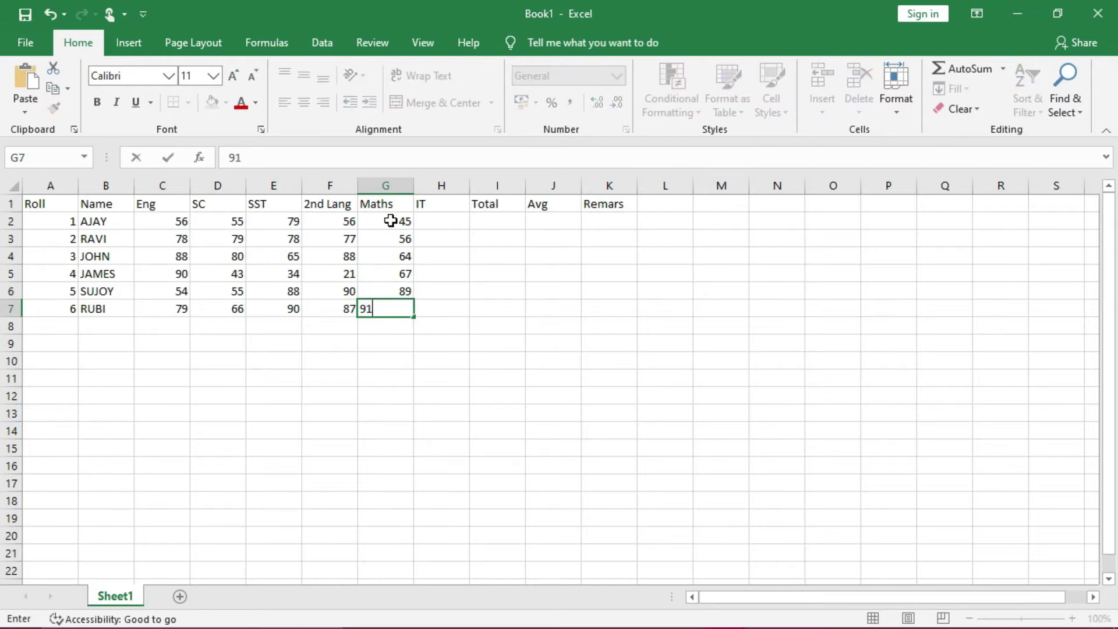
# - Enter the IT marks 89, 88, 78, 67, 54 and 55 in cells H2 to H7
pyautogui.click(441, 221)
pyautogui.write('89')
pyautogui.press('Return')
pyautogui.write('88')
pyautogui.press('Return')
pyautogui.write('78')
pyautogui.press('Return')
pyautogui.write('67')
pyautogui.press('Return')
pyautogui.write('54')
pyautogui.press('Return')
pyautogui.write('55')
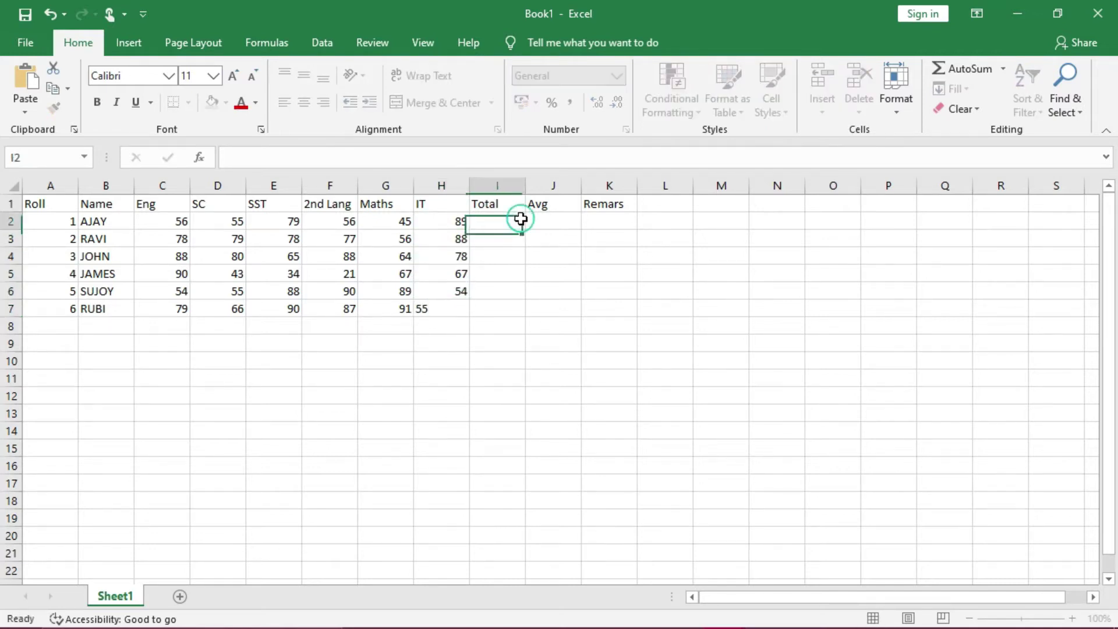
# - Total the first student's marks in cell I2 with the formula =C2+D2+E2+F2+G2+H2 and review it
pyautogui.click(520, 220)
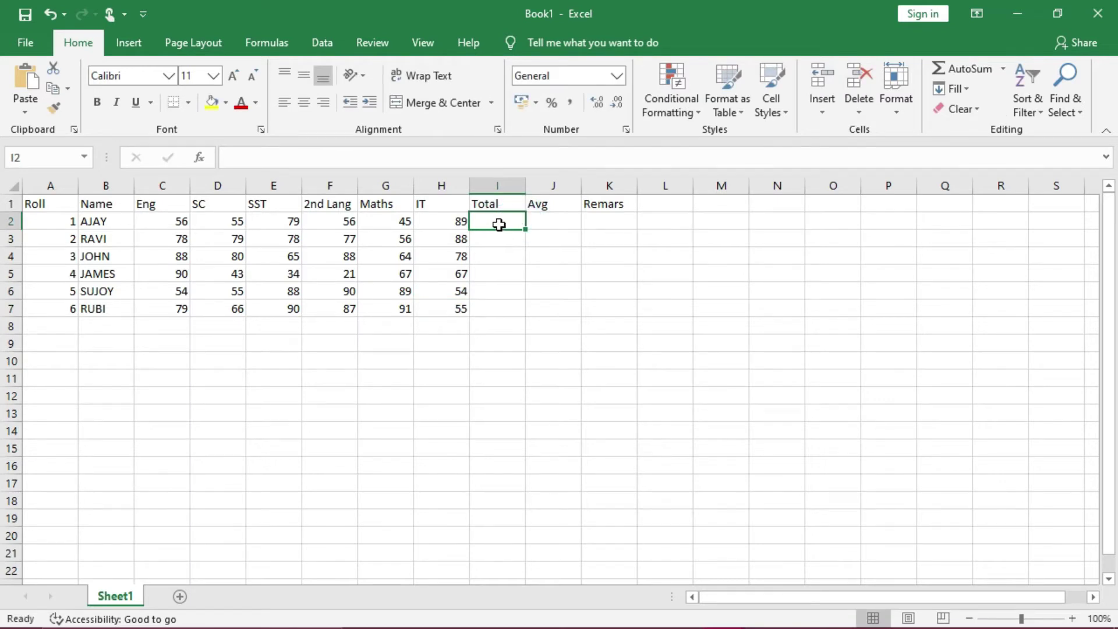
pyautogui.write('=')
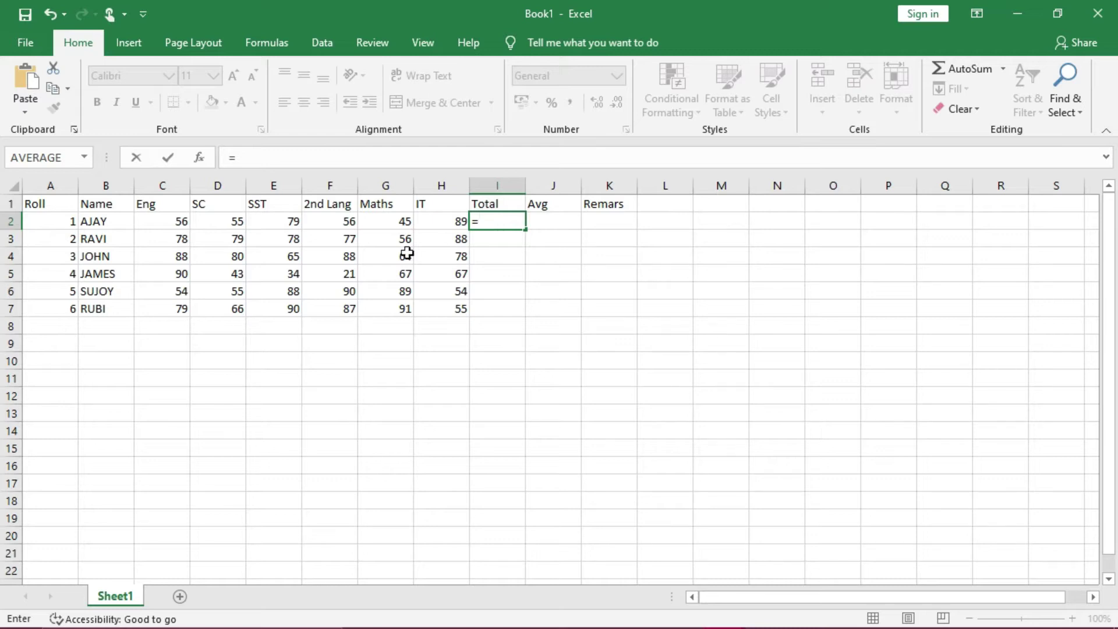
pyautogui.click(180, 222)
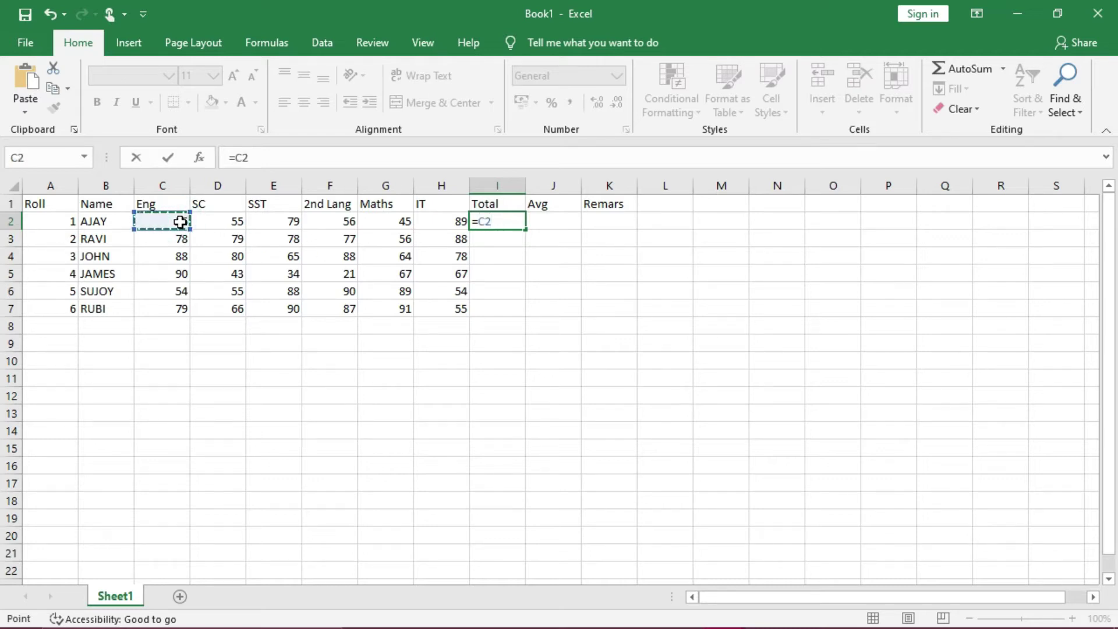
pyautogui.write('+')
pyautogui.click(219, 222)
pyautogui.write('+')
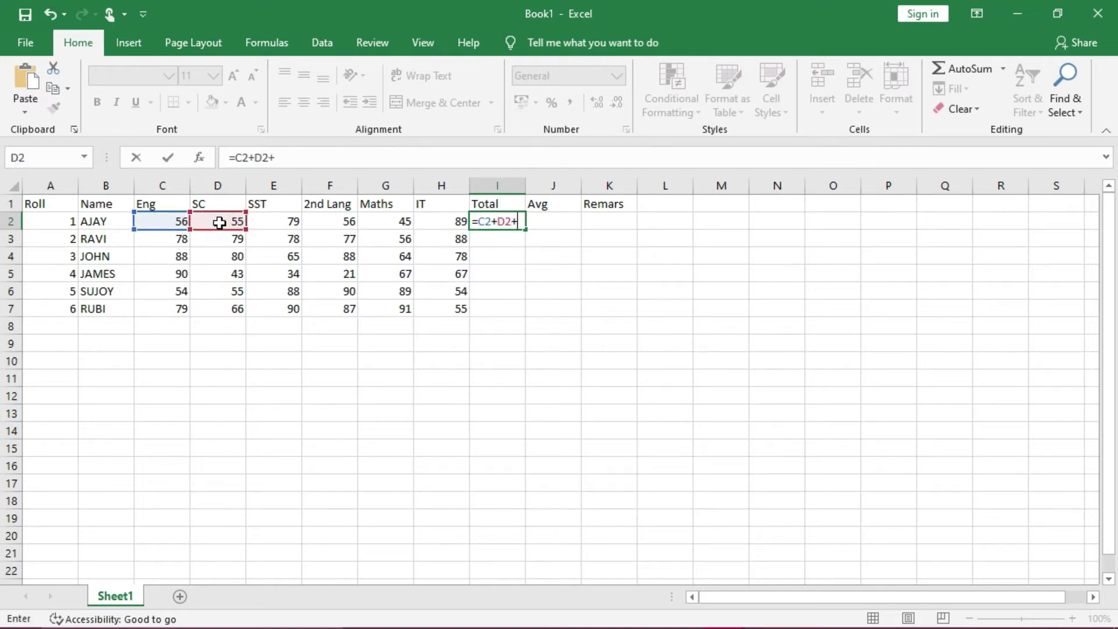
pyautogui.click(266, 223)
pyautogui.write('+')
pyautogui.click(328, 226)
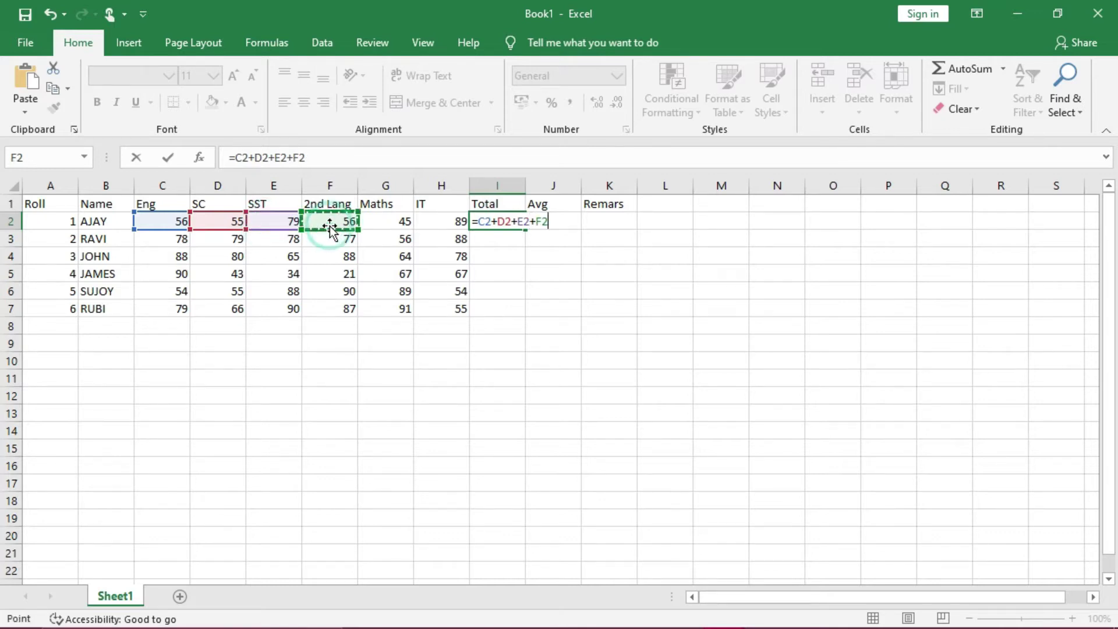
pyautogui.write('+')
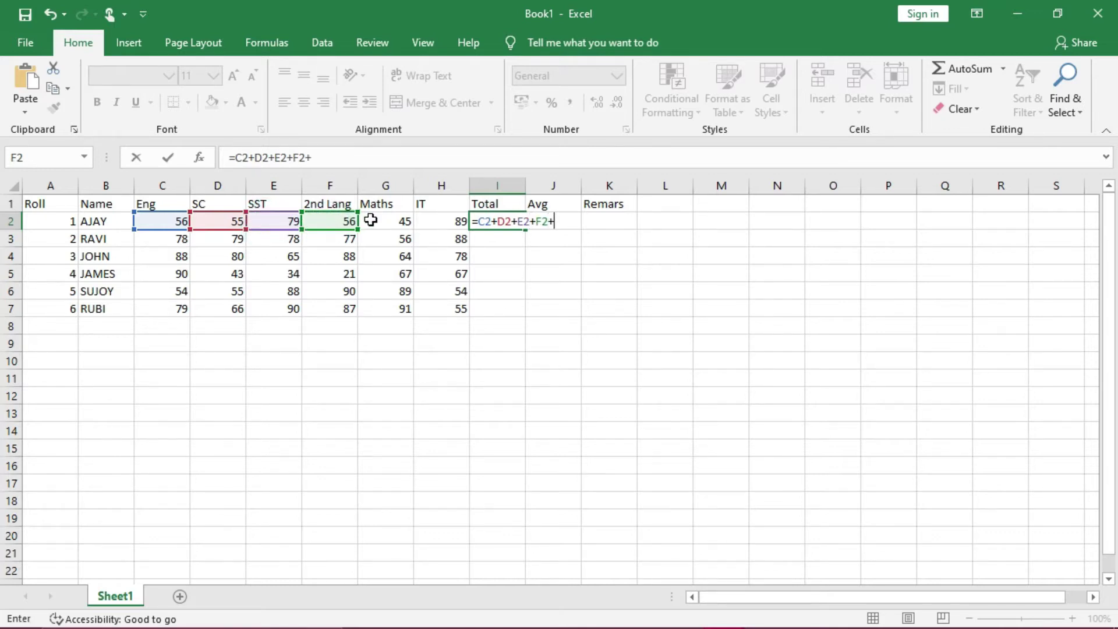
pyautogui.click(371, 221)
pyautogui.write('+')
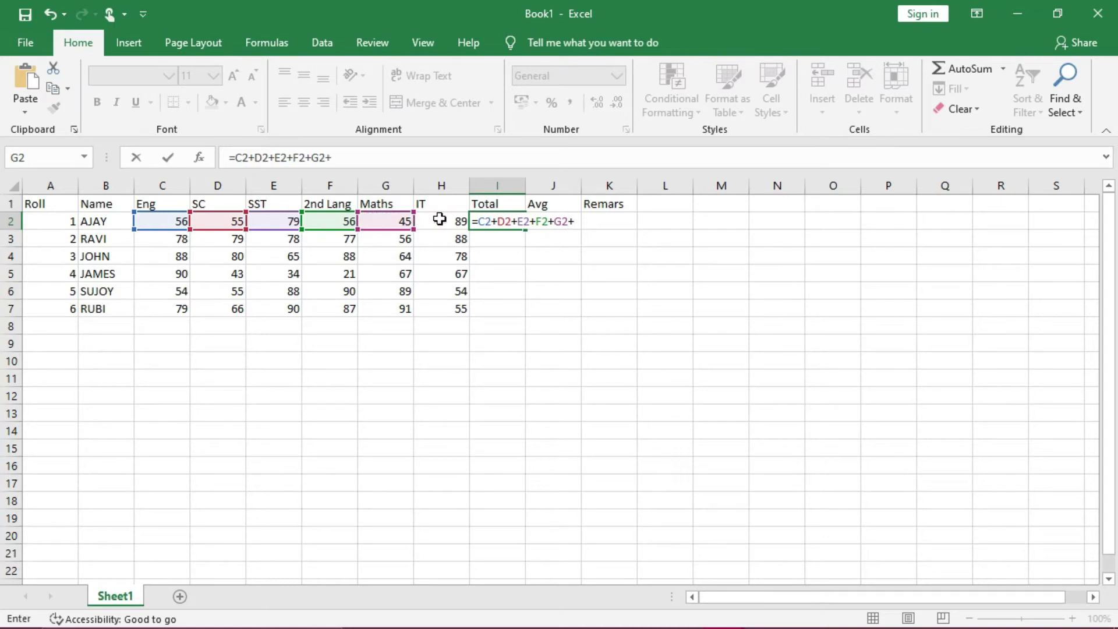
pyautogui.click(461, 219)
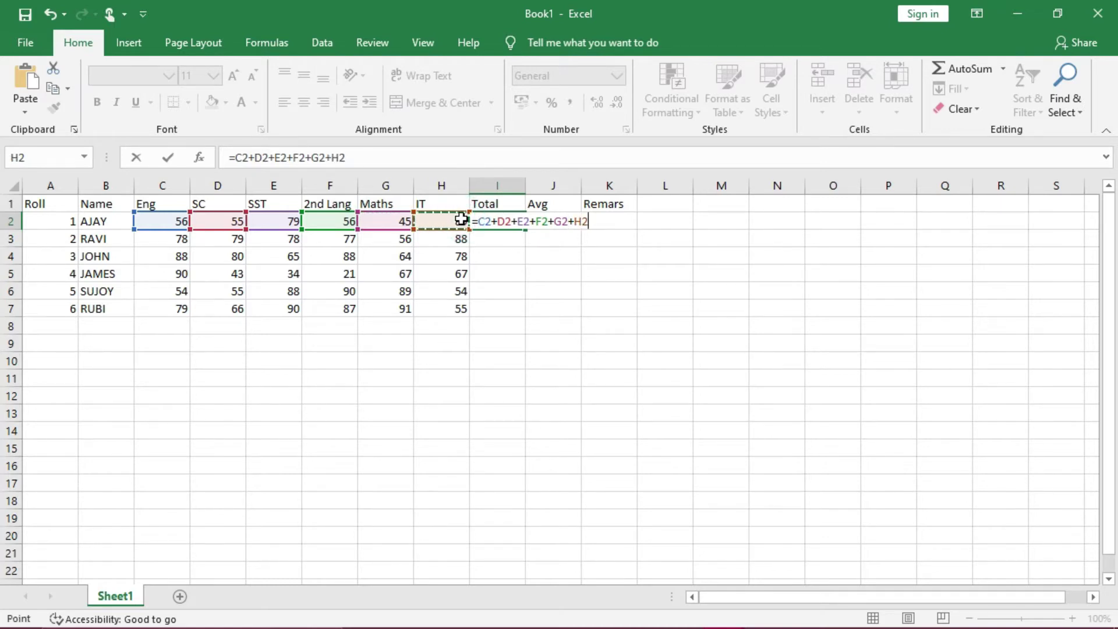
pyautogui.press('Return')
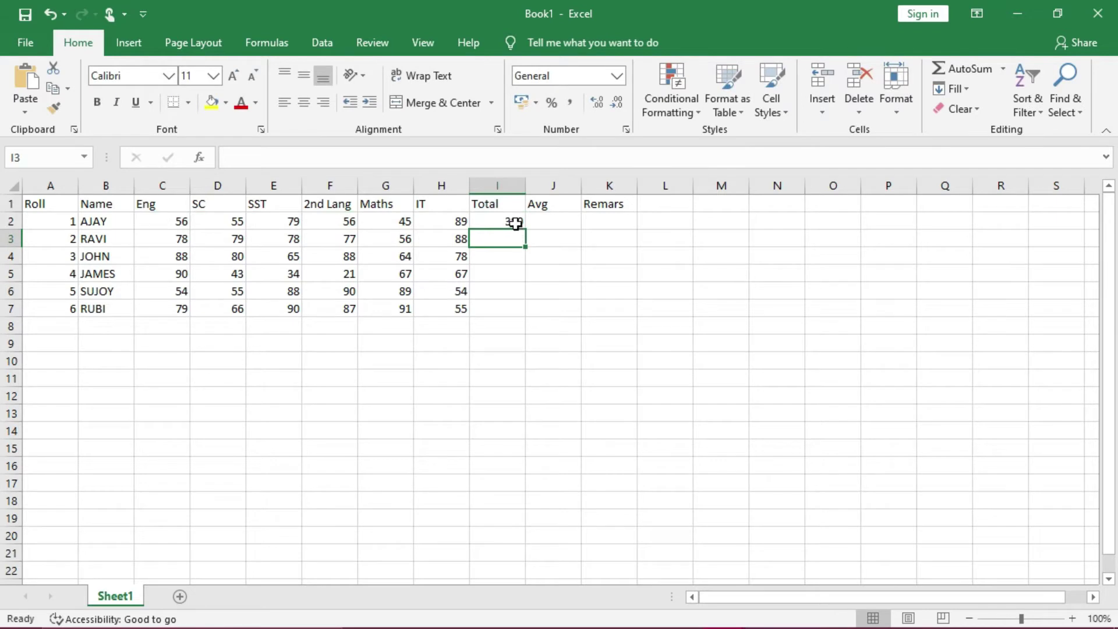
pyautogui.click(502, 226)
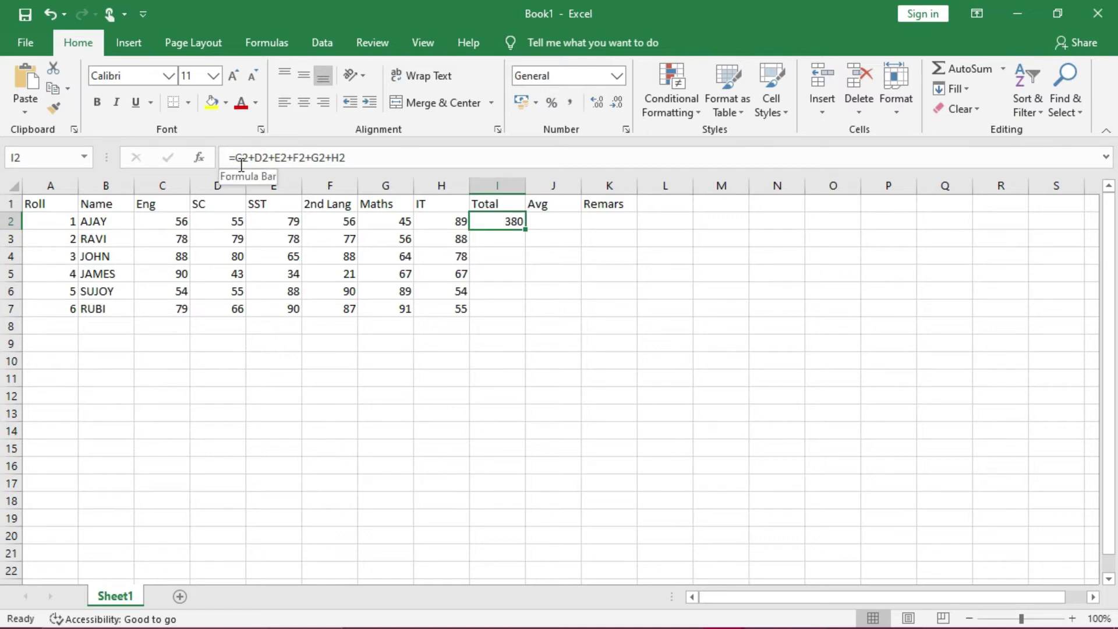
# - Total the second student's marks in cell I3 with the formula =SUM(C3:H3)
pyautogui.click(490, 239)
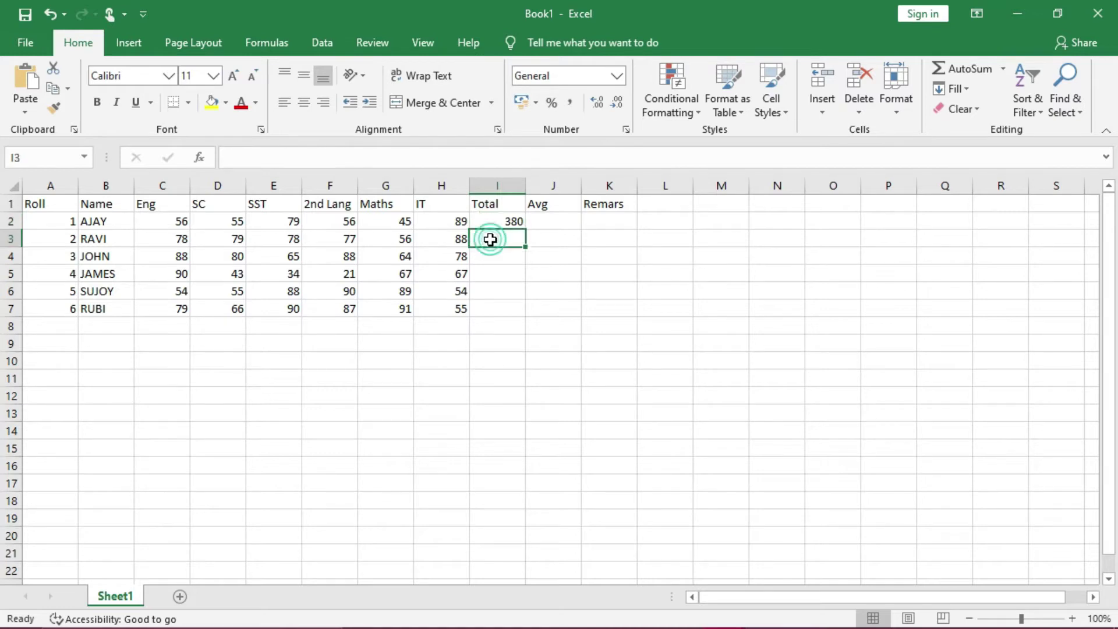
pyautogui.write('=')
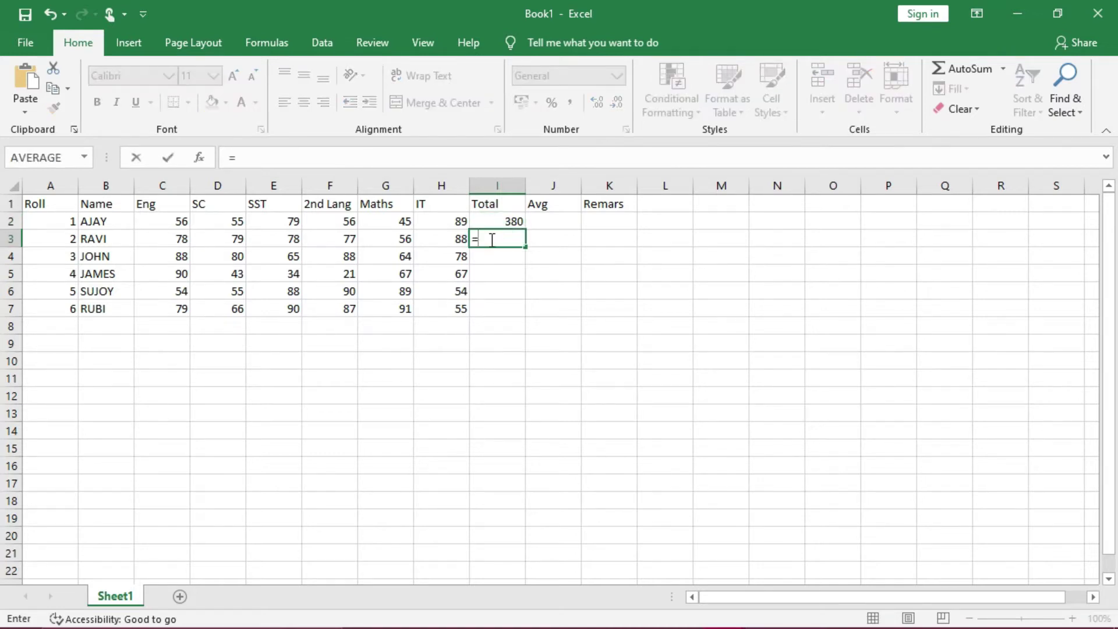
pyautogui.write('SU')
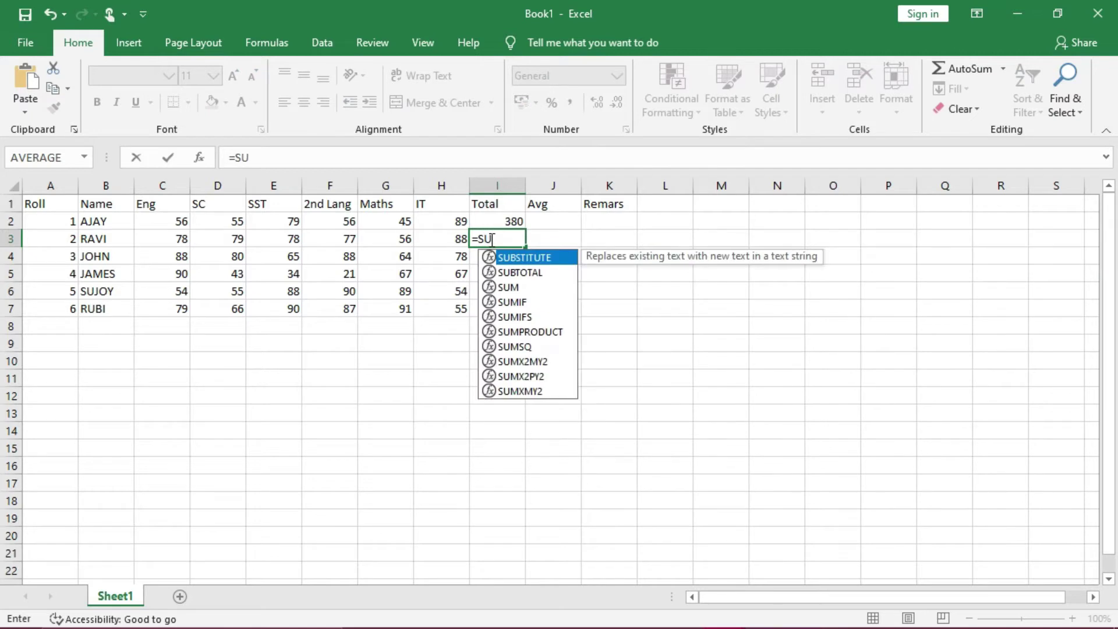
pyautogui.write('M(')
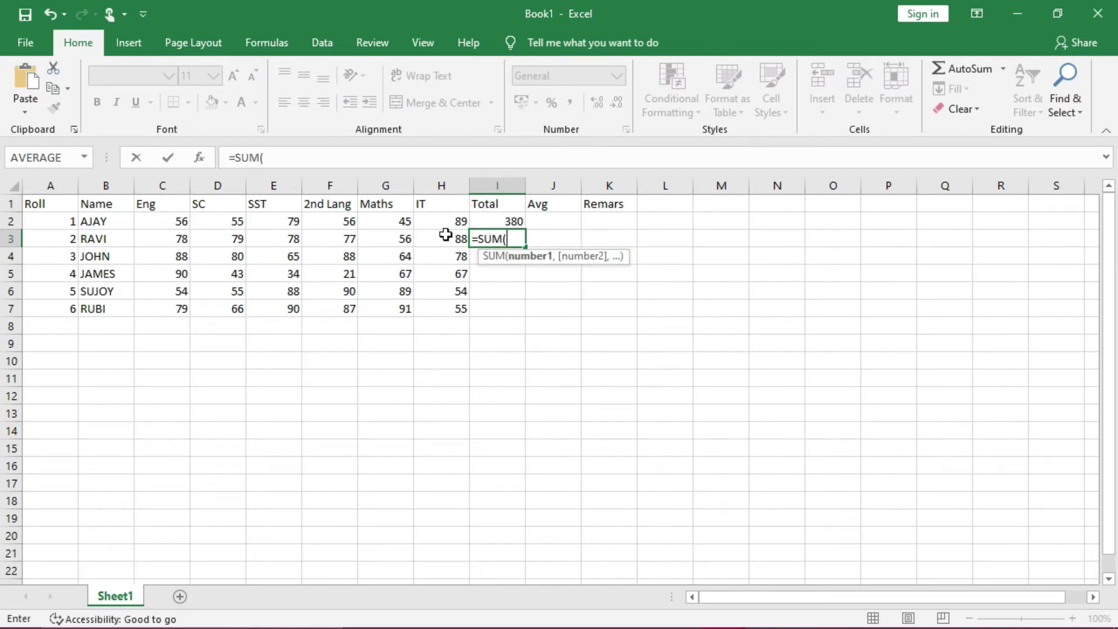
pyautogui.click(168, 243)
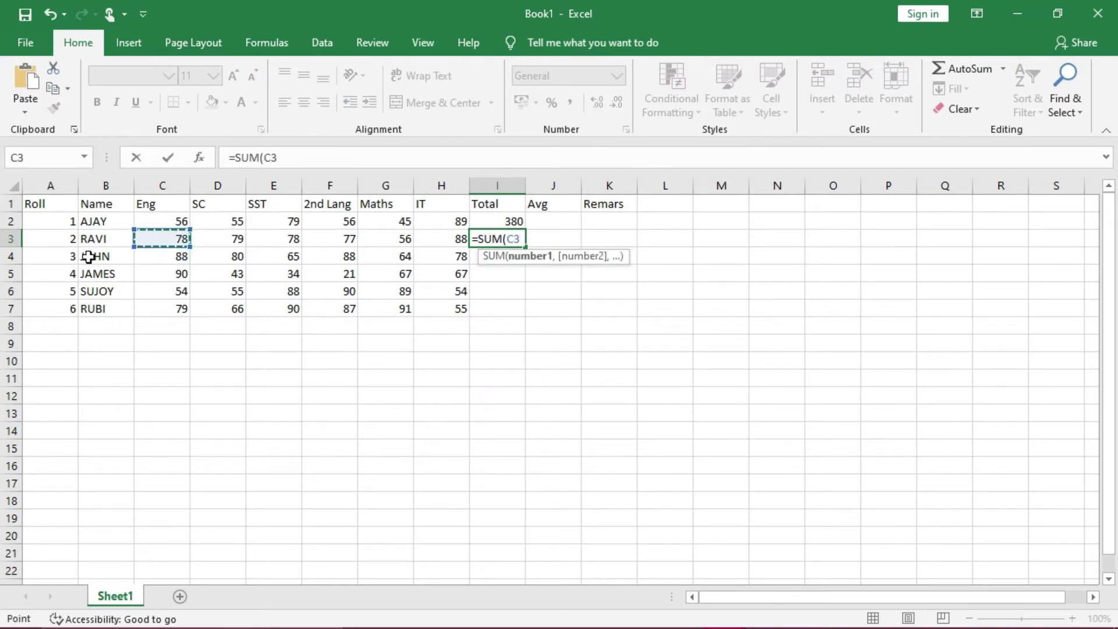
pyautogui.press('F8')
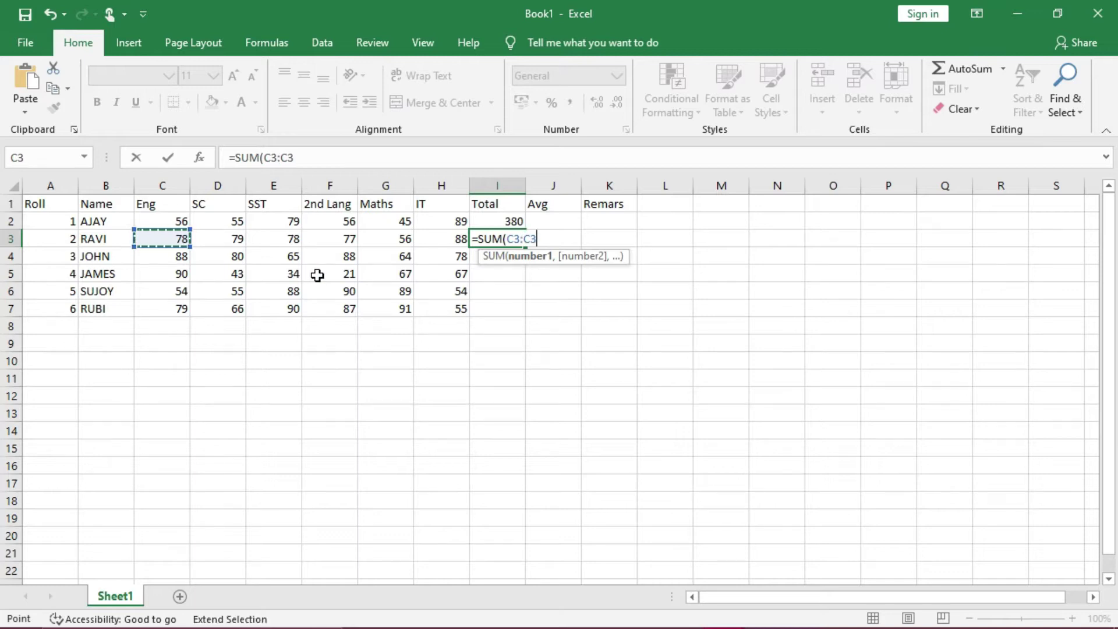
pyautogui.click(456, 234)
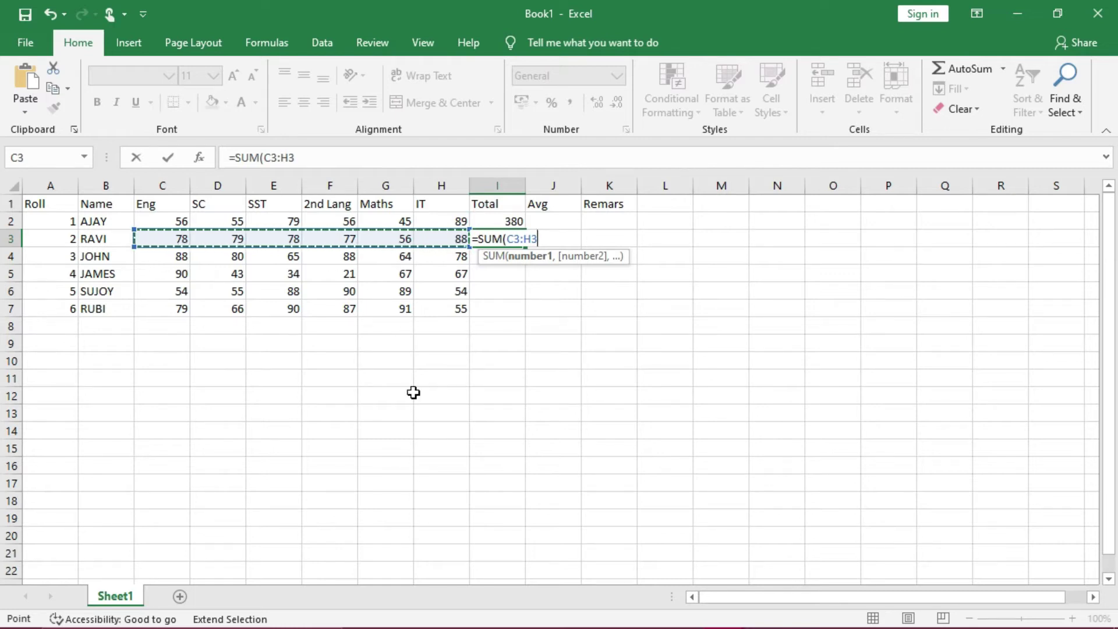
pyautogui.write(')')
pyautogui.press('Return')
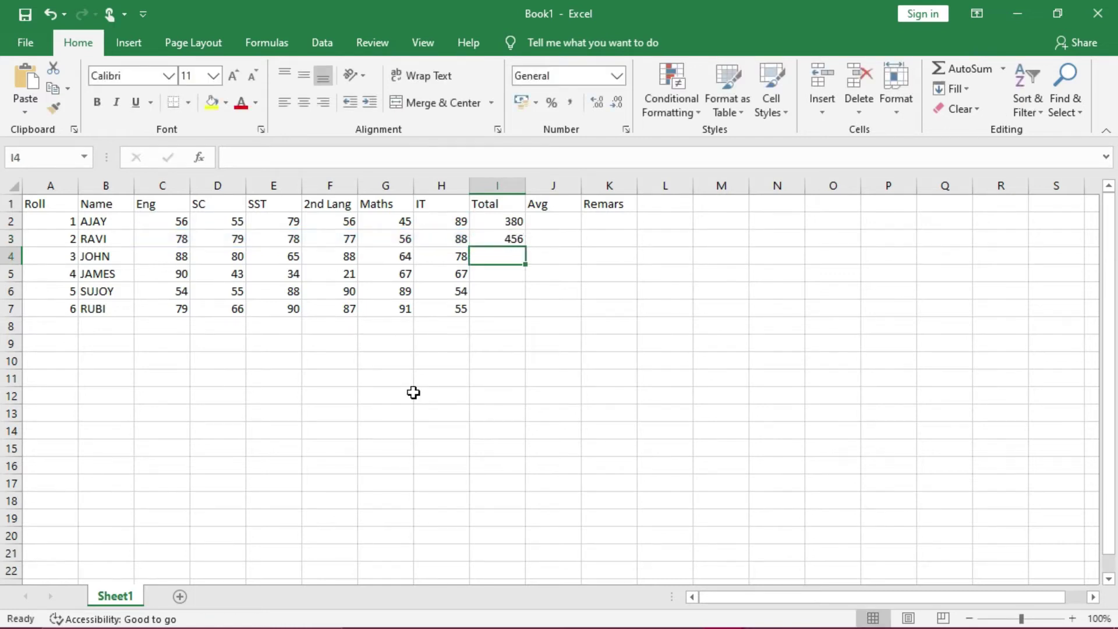
# - Compare the formulas in I2 and I3, and fill the SUM formula from I3 down to I7
pyautogui.click(501, 222)
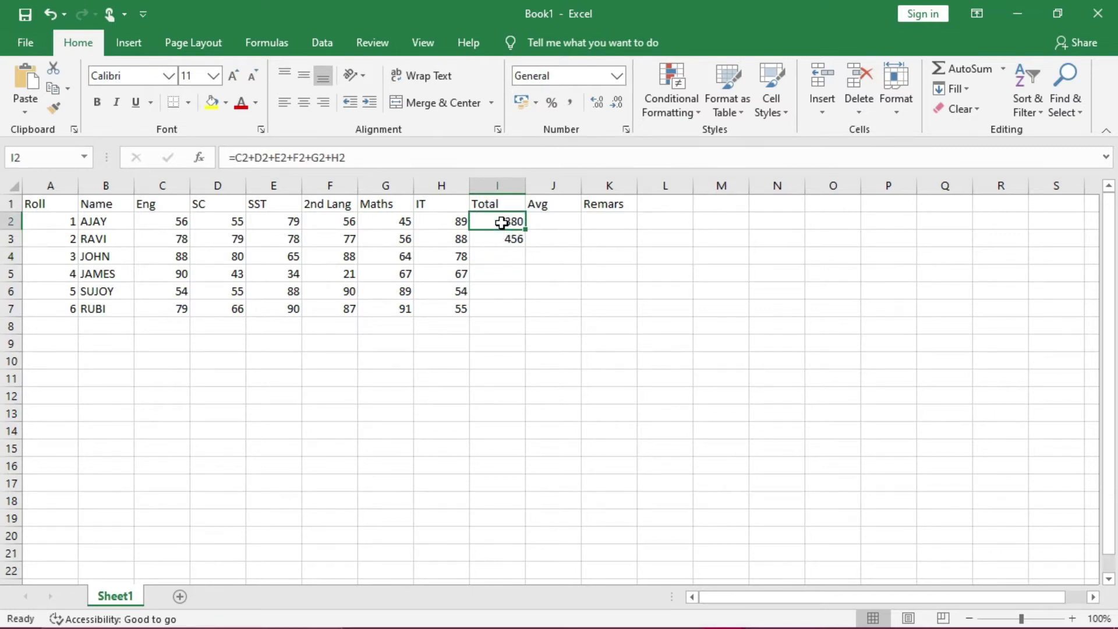
pyautogui.click(492, 239)
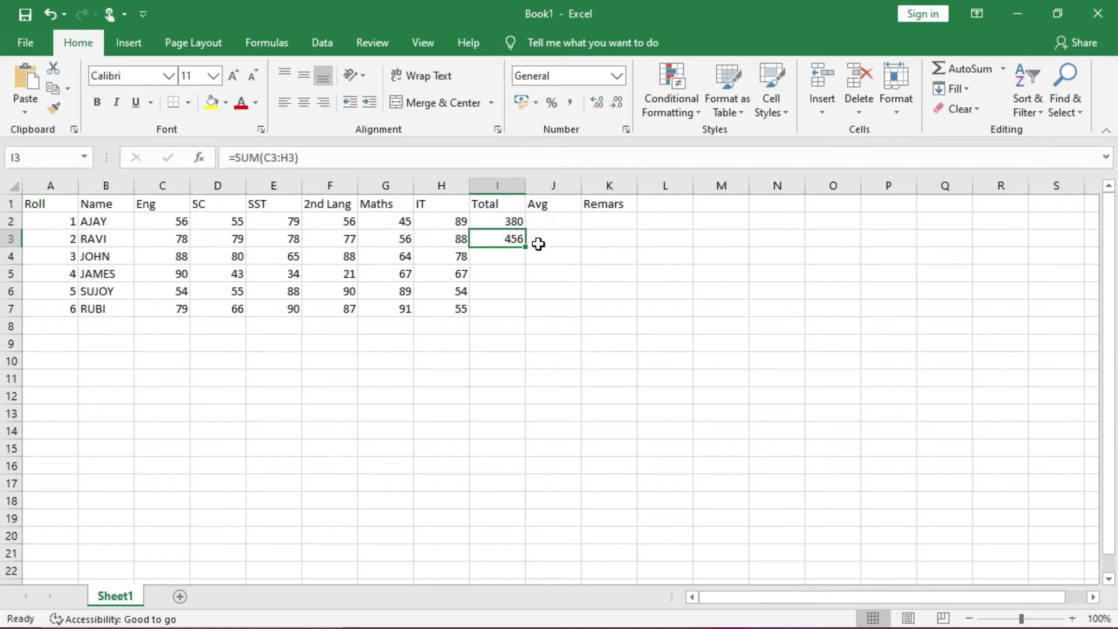
pyautogui.moveTo(529, 248); pyautogui.dragTo(516, 320)
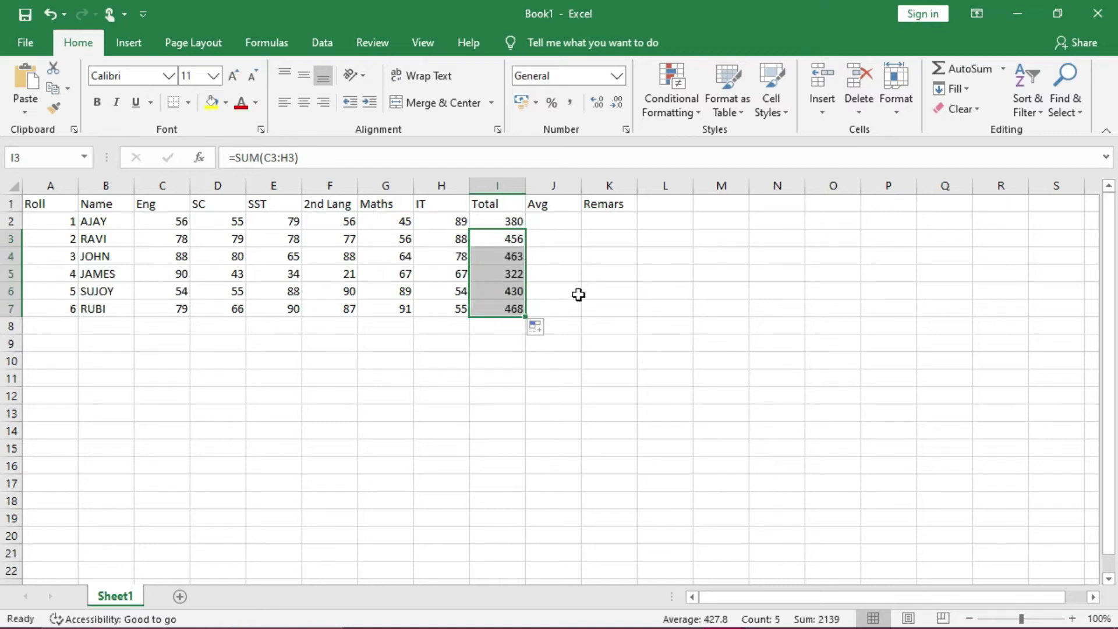
# - Calculate the first student's average in cell J2 with the formula =AVERAGE(C2:H2) and reselect that cell
pyautogui.click(553, 218)
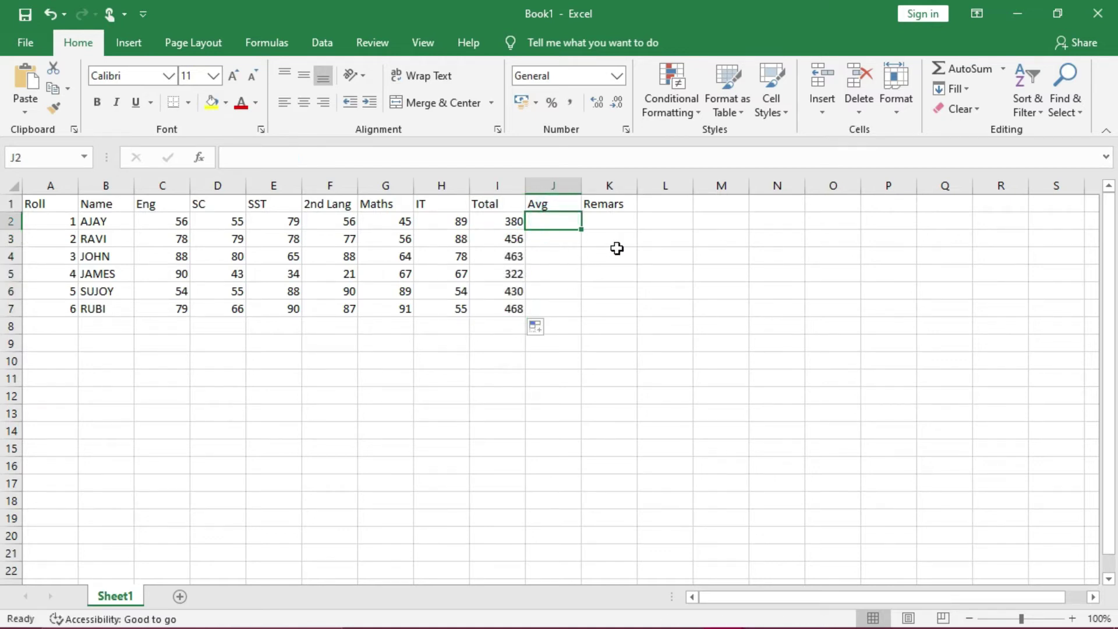
pyautogui.write('=')
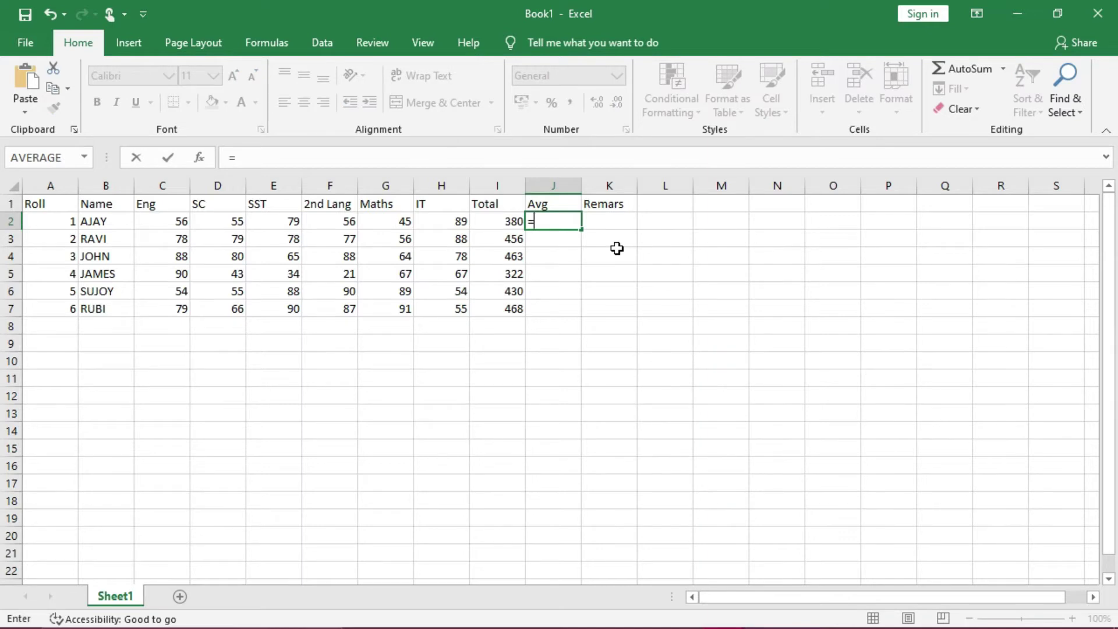
pyautogui.write('AVERAGE')
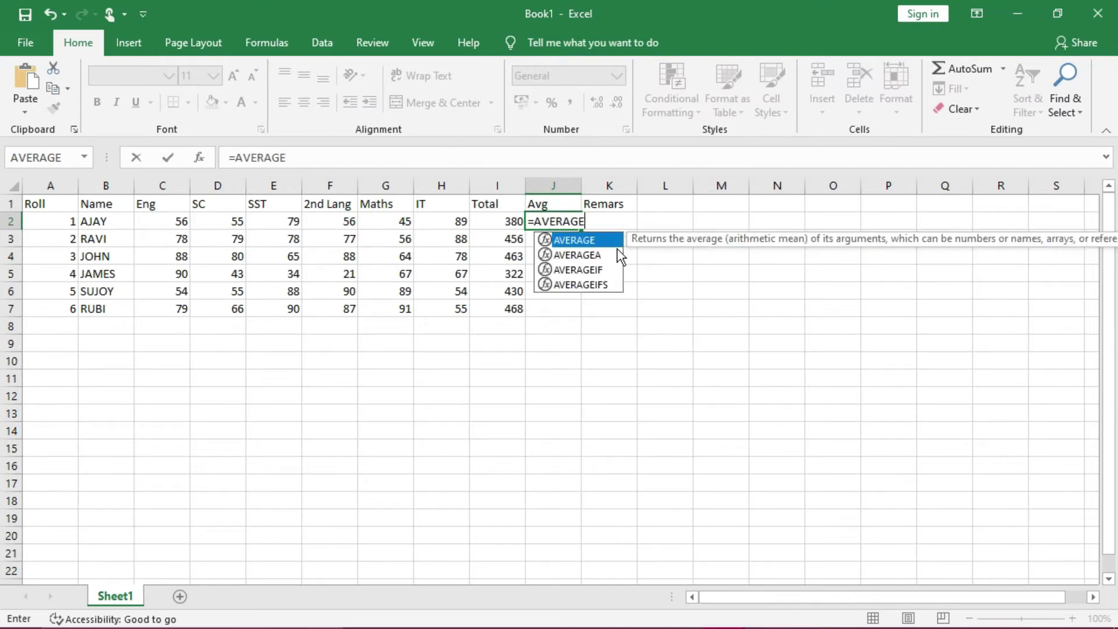
pyautogui.write('(')
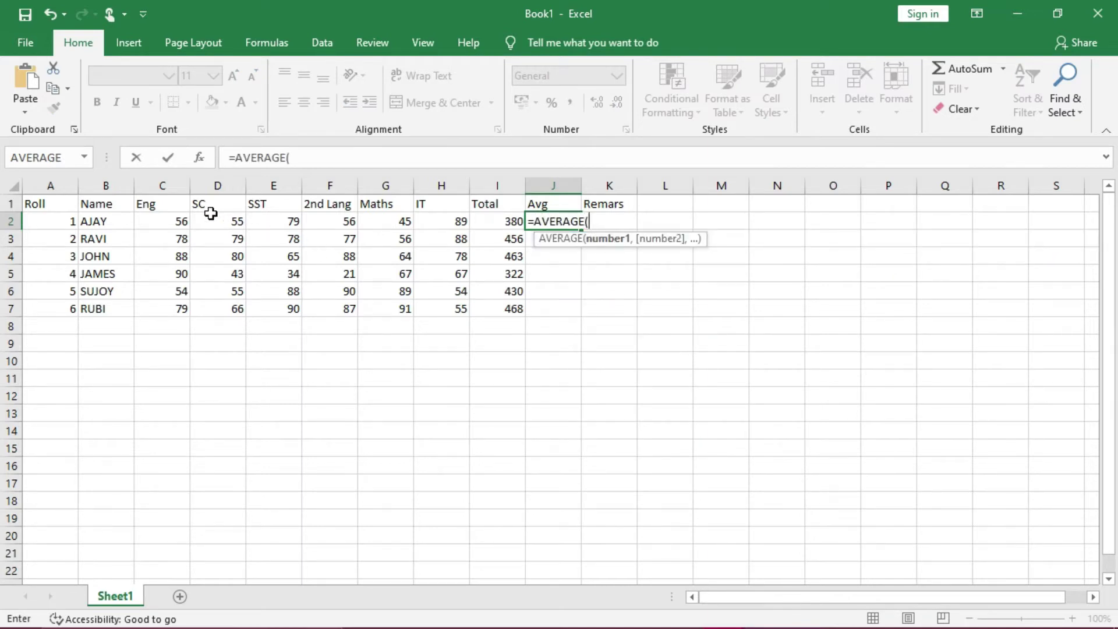
pyautogui.click(163, 223)
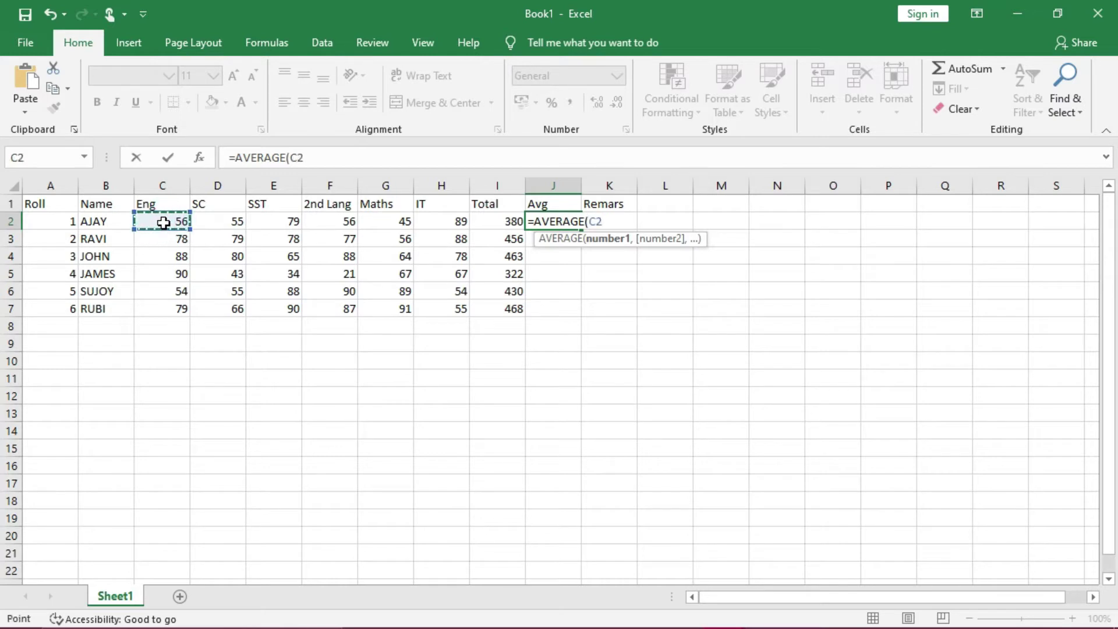
pyautogui.press('F8')
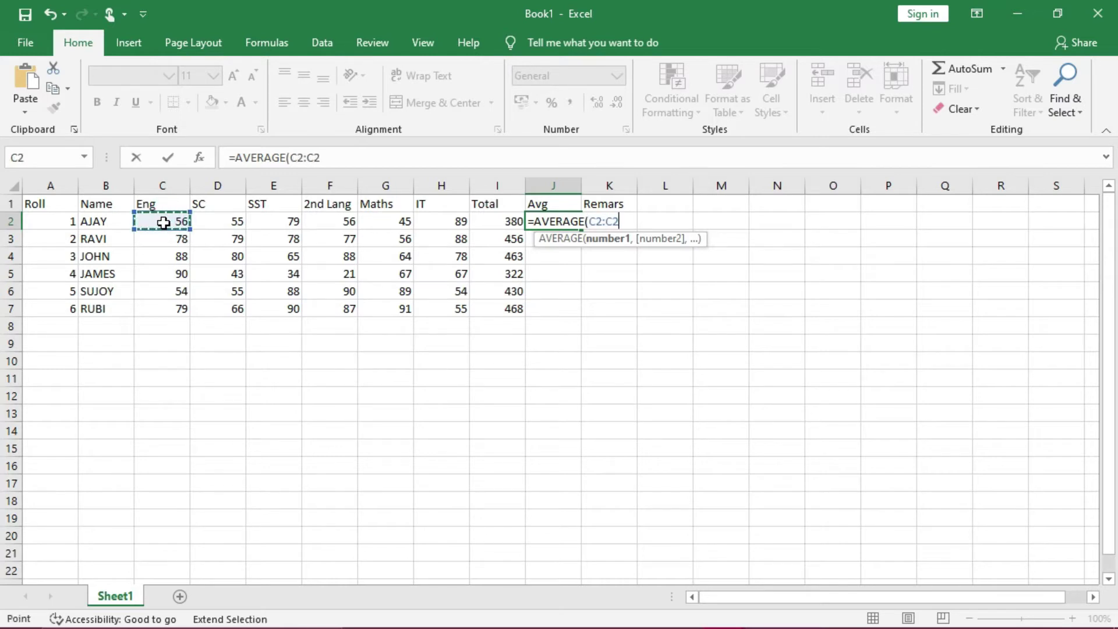
pyautogui.click(441, 224)
pyautogui.write(')')
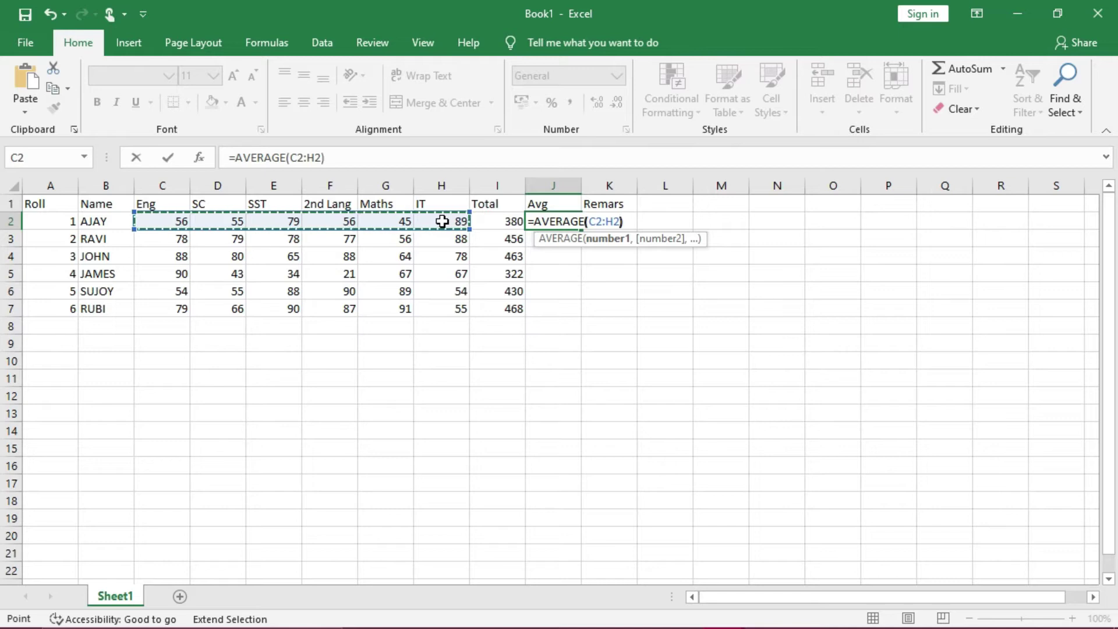
pyautogui.press('Return')
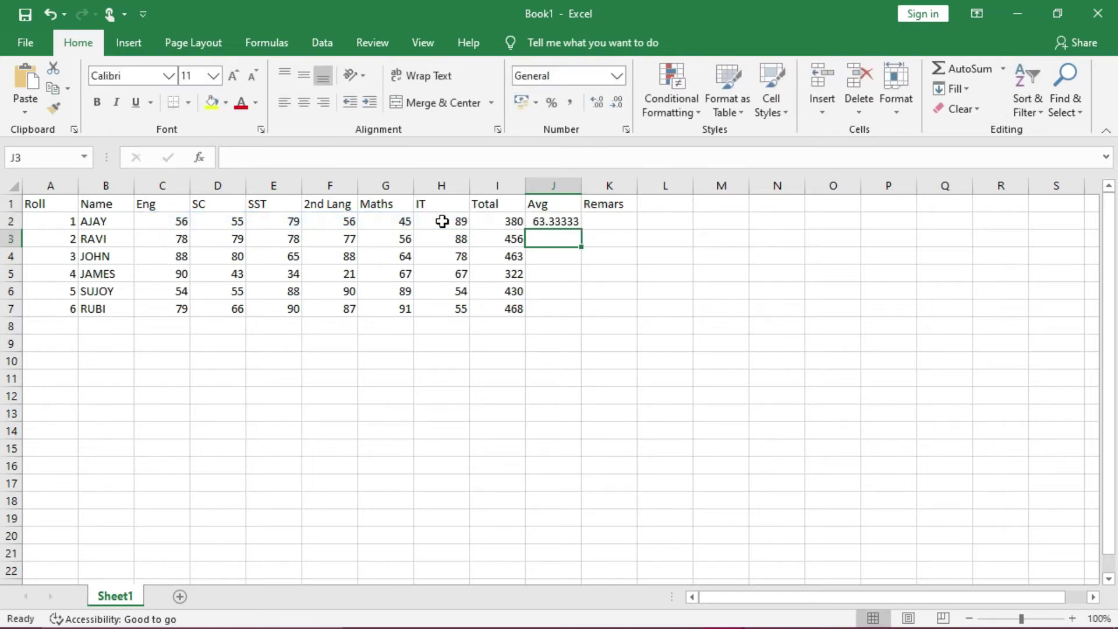
pyautogui.click(557, 220)
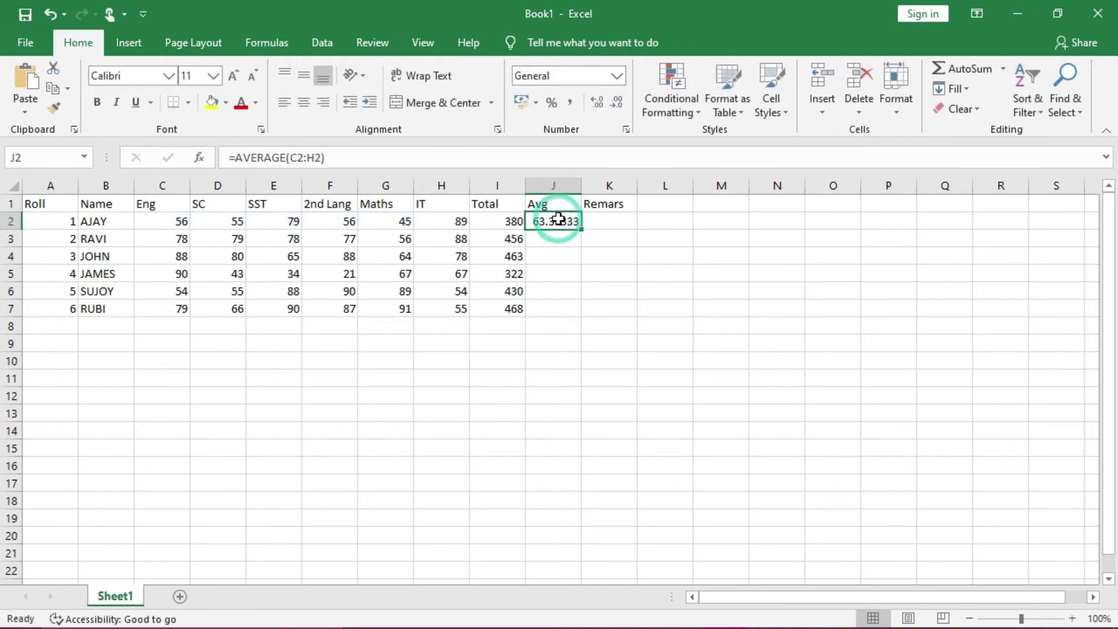
# - Round the first student's average in J2 to zero decimals with the formula =ROUND(AVERAGE(C2:H2),0)
pyautogui.click(236, 158)
pyautogui.write('ROUND(')
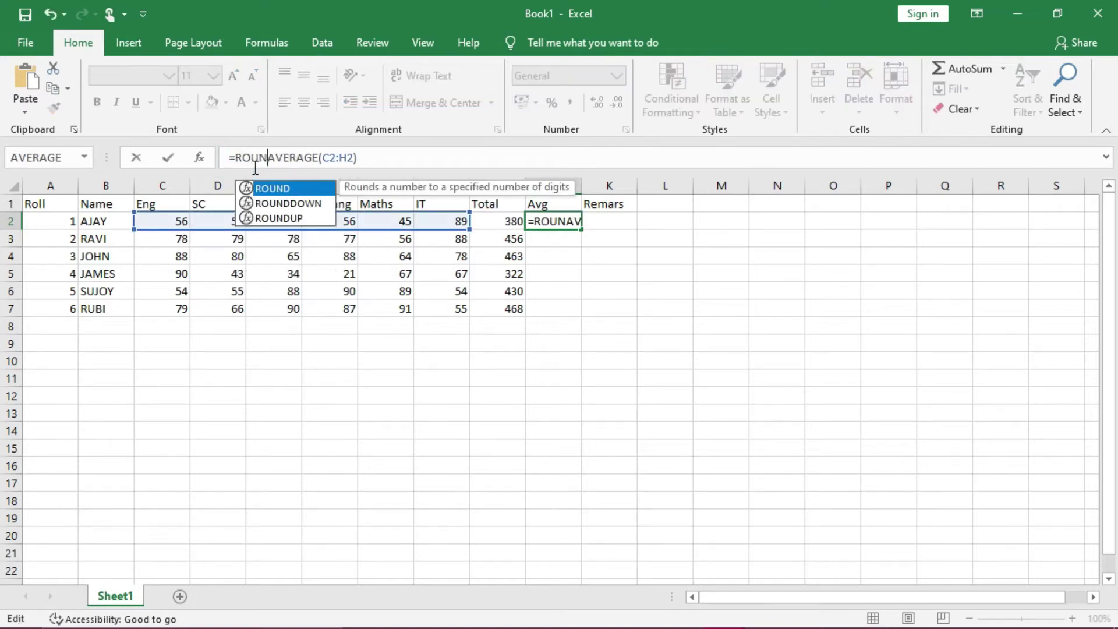
pyautogui.press('Right')
pyautogui.press('Right')
pyautogui.press('Right')
pyautogui.press('Right')
pyautogui.press('Right')
pyautogui.press('Right')
pyautogui.press('Right')
pyautogui.press('Right')
pyautogui.press('Right')
pyautogui.press('Right')
pyautogui.press('Right')
pyautogui.press('Right')
pyautogui.press('Right')
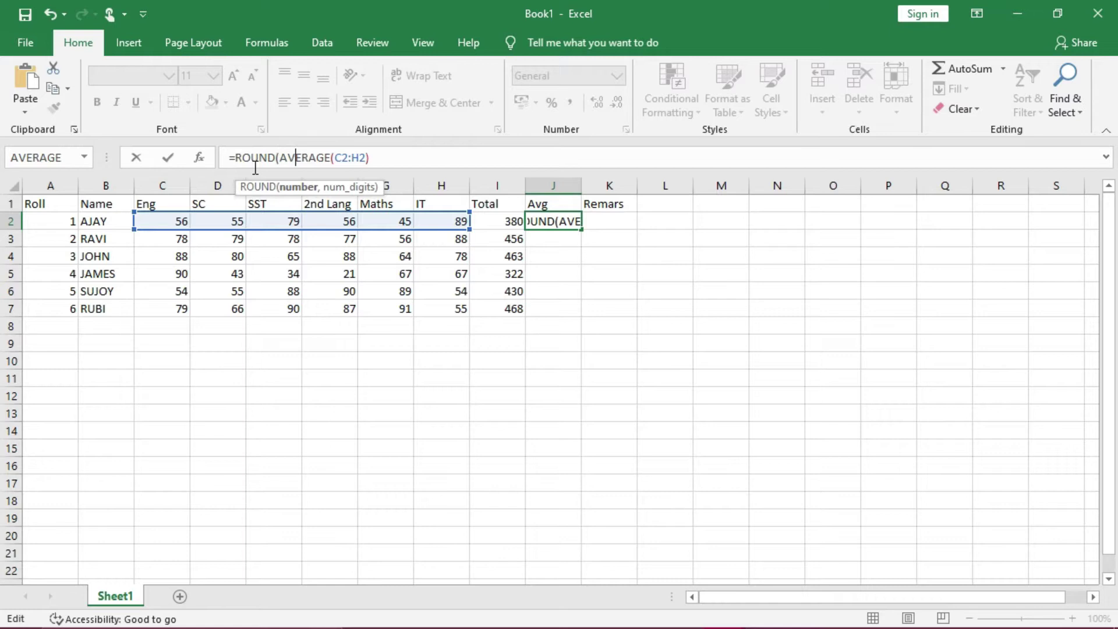
pyautogui.press('Right')
pyautogui.write(',0)')
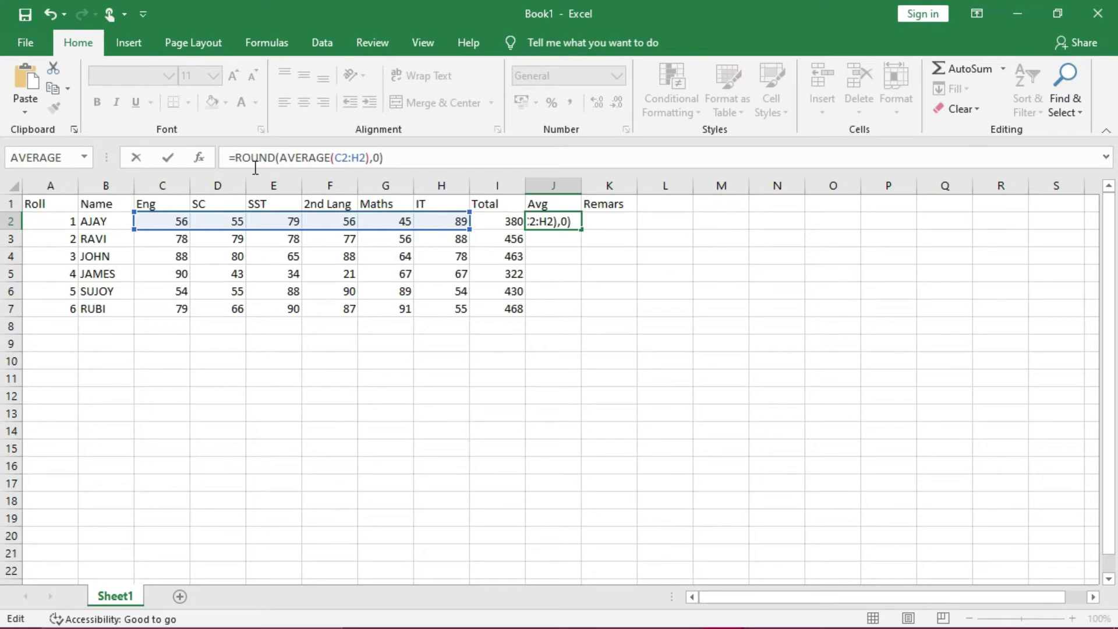
pyautogui.press('Return')
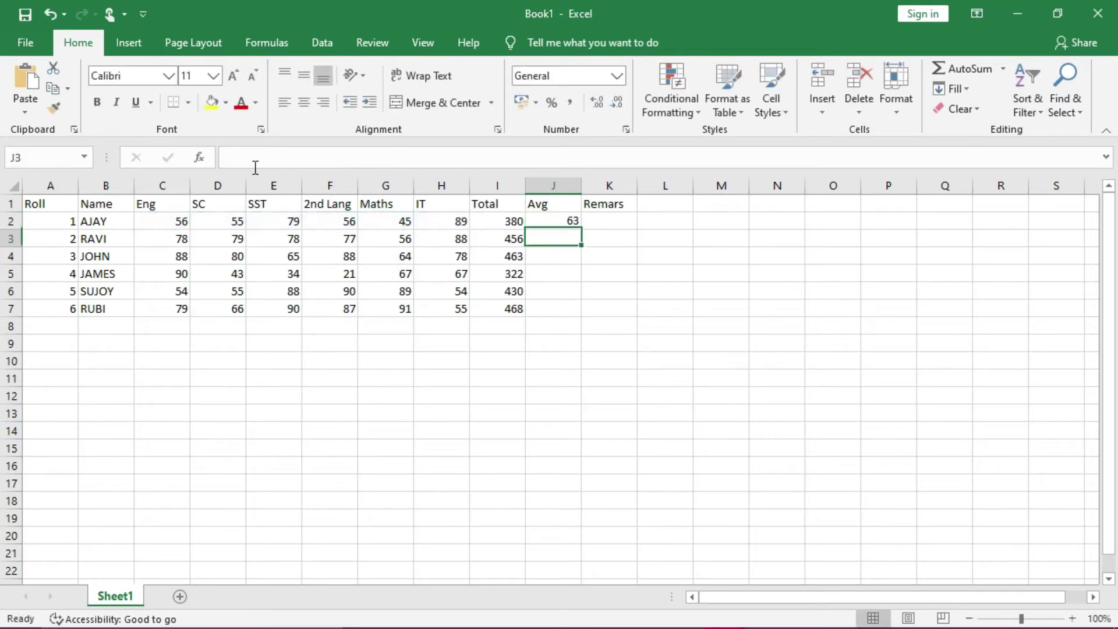
# - Fill the rounded average formula from J2 down to J7, and centre the values in C2:J7
pyautogui.click(546, 220)
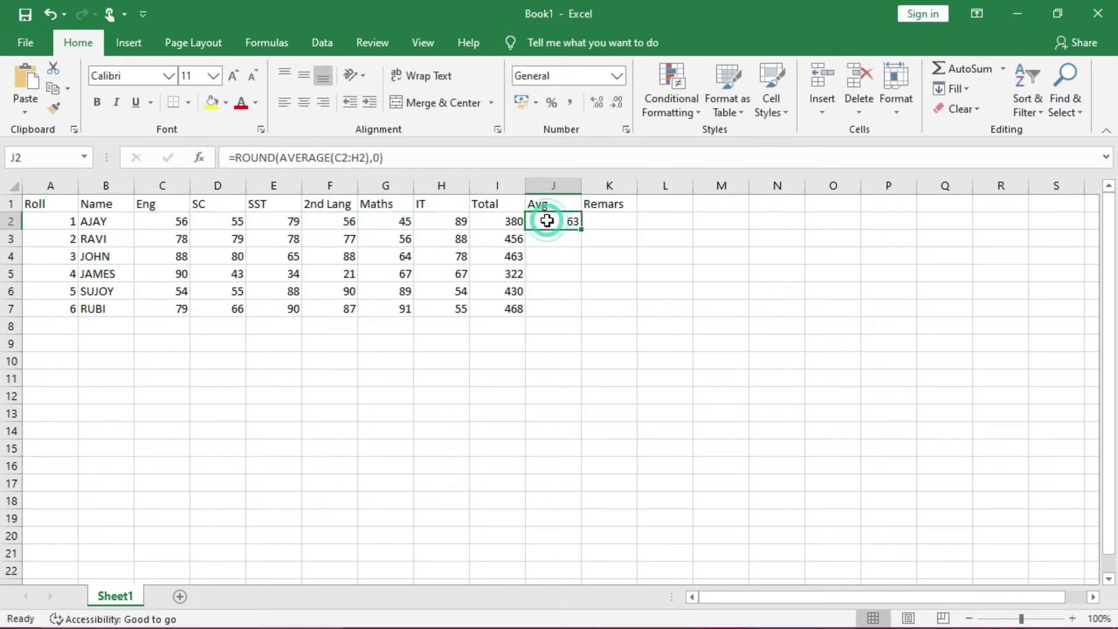
pyautogui.moveTo(581, 233); pyautogui.dragTo(579, 314)
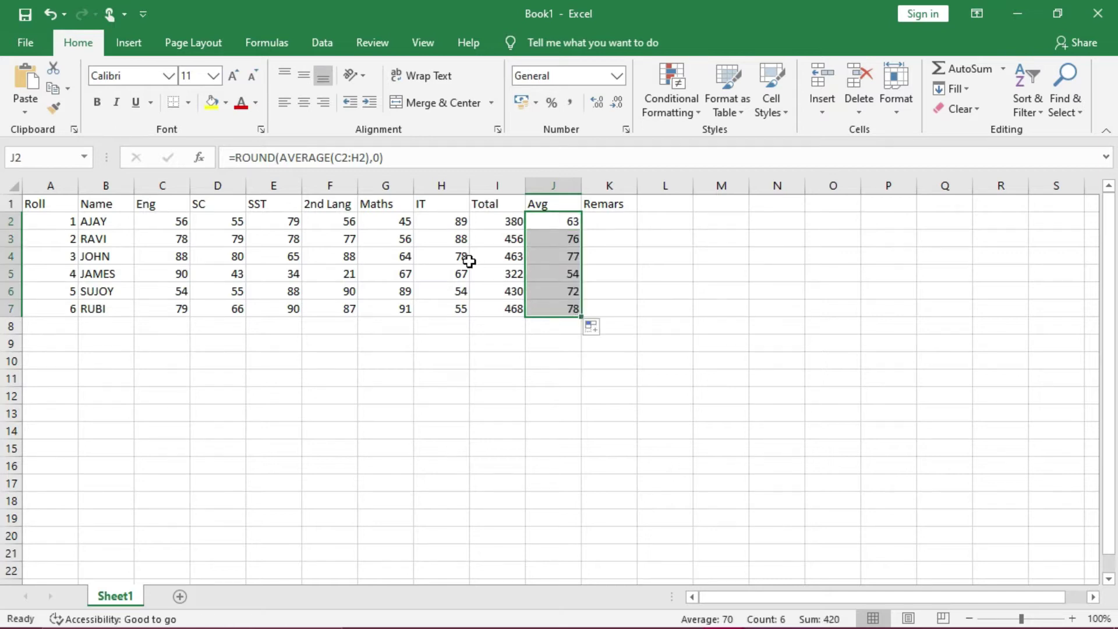
pyautogui.click(306, 104)
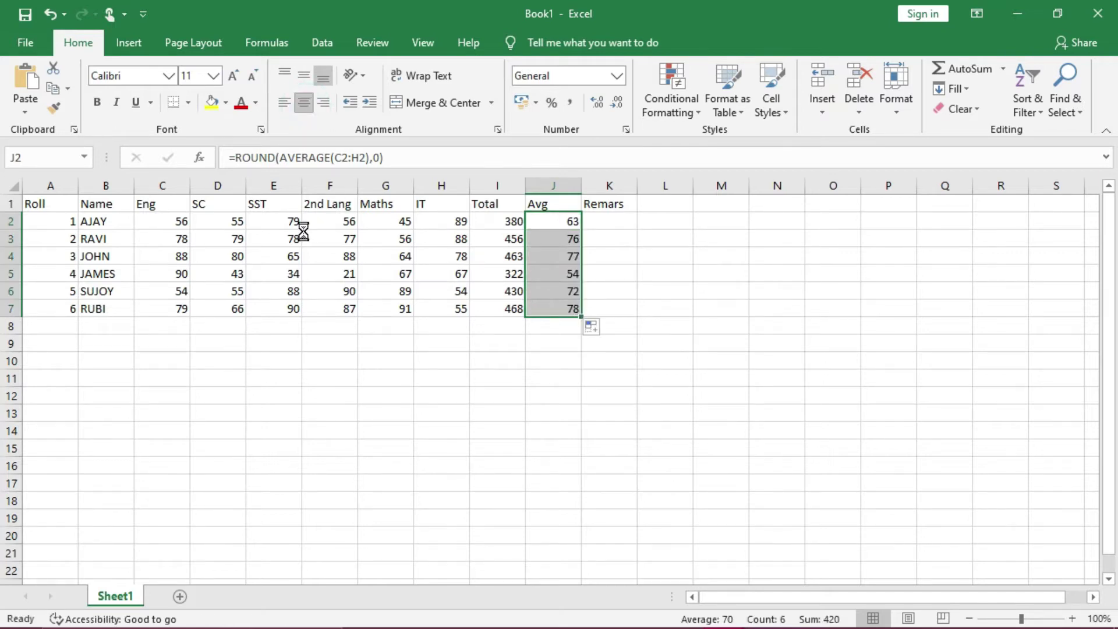
pyautogui.moveTo(180, 222); pyautogui.dragTo(474, 302)
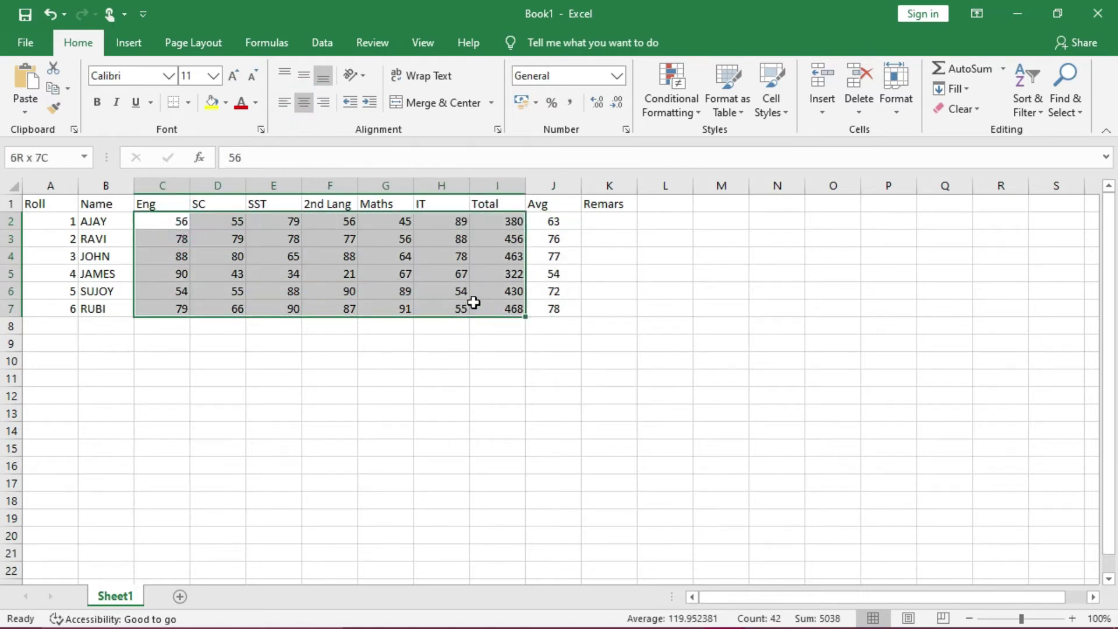
pyautogui.click(302, 105)
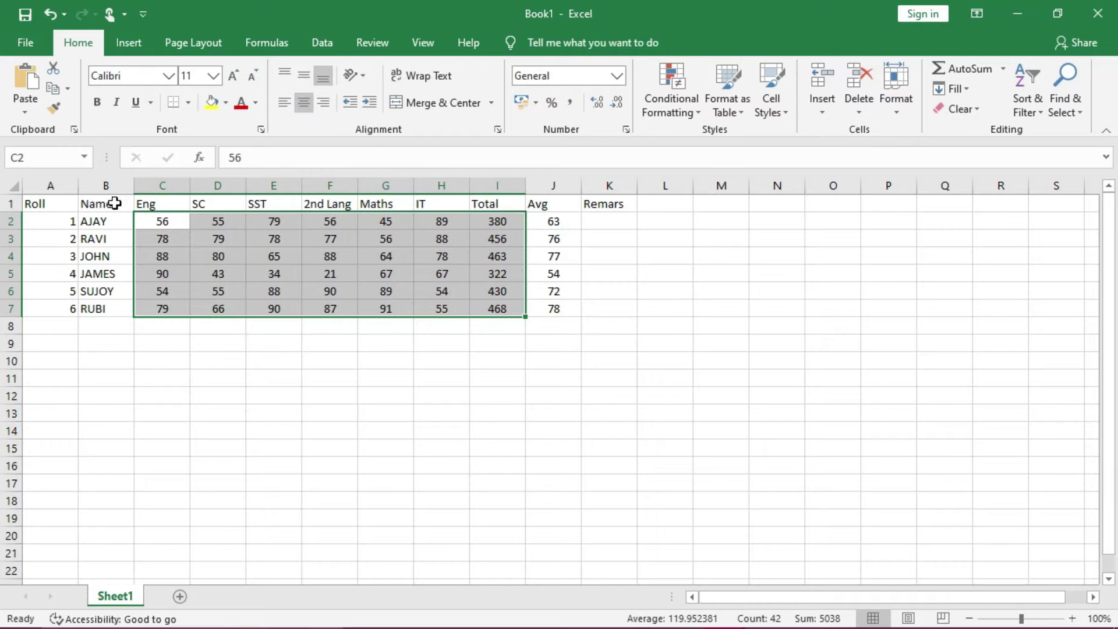
# - Centre the header row A1:K1 and make it bold
pyautogui.moveTo(61, 204); pyautogui.dragTo(619, 207)
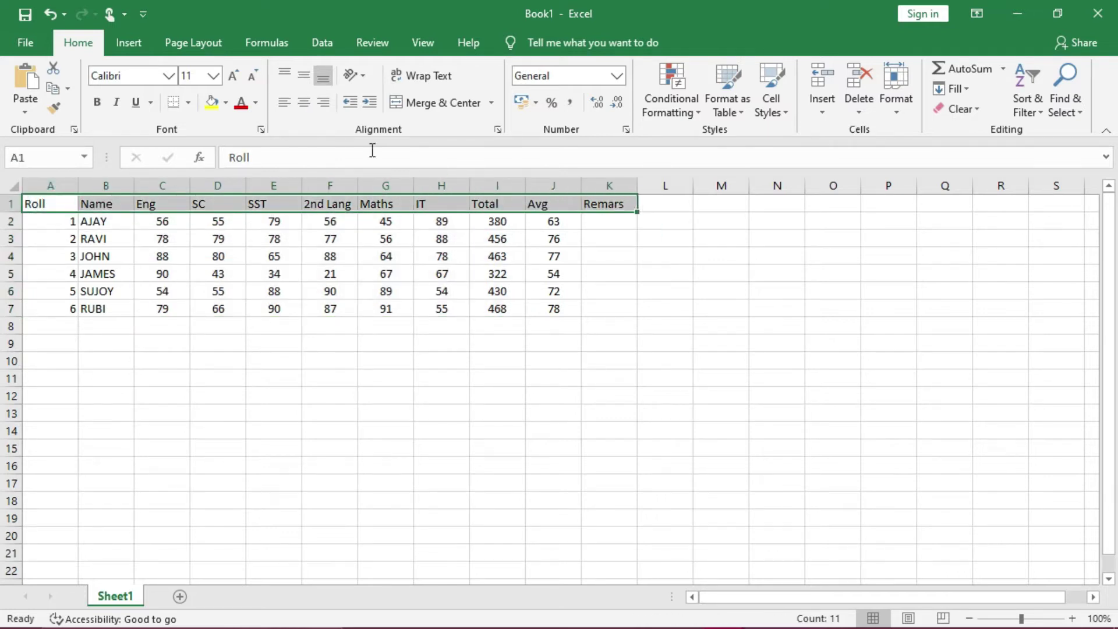
pyautogui.click(303, 103)
pyautogui.click(97, 102)
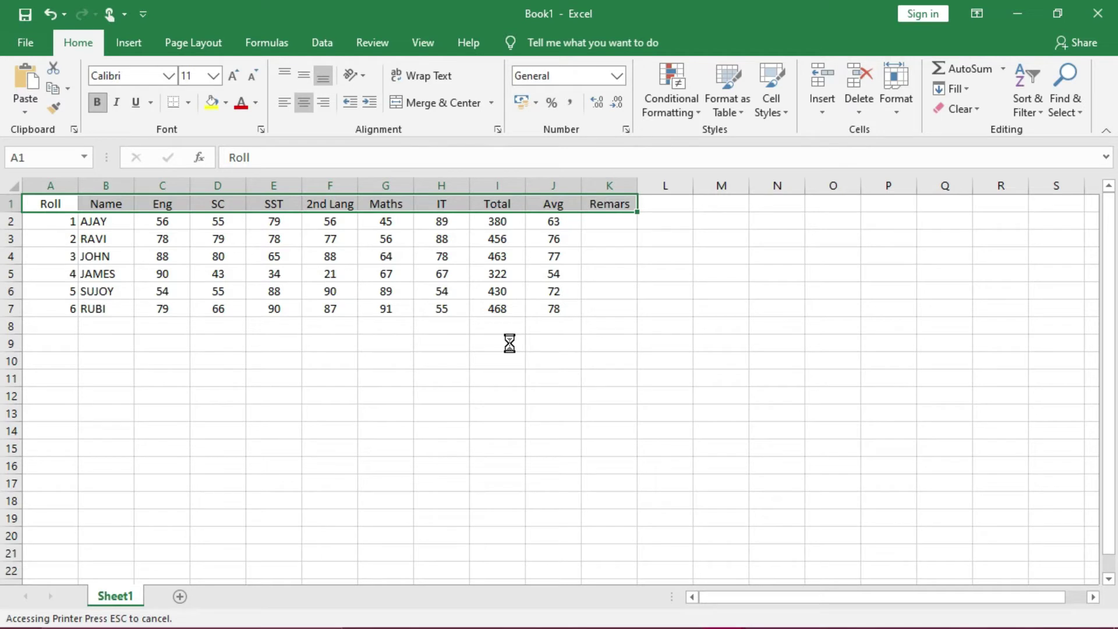
pyautogui.click(441, 394)
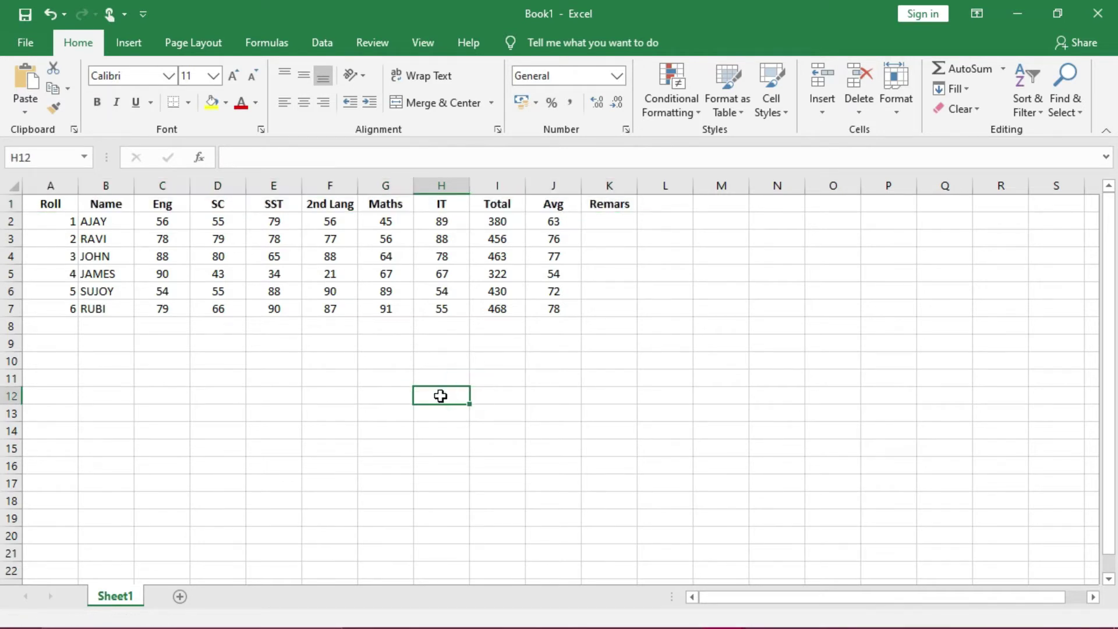
# - Add a new worksheet and enter the sample numbers 45, 6, 78 and 90 in cells B4 to E4
pyautogui.click(182, 597)
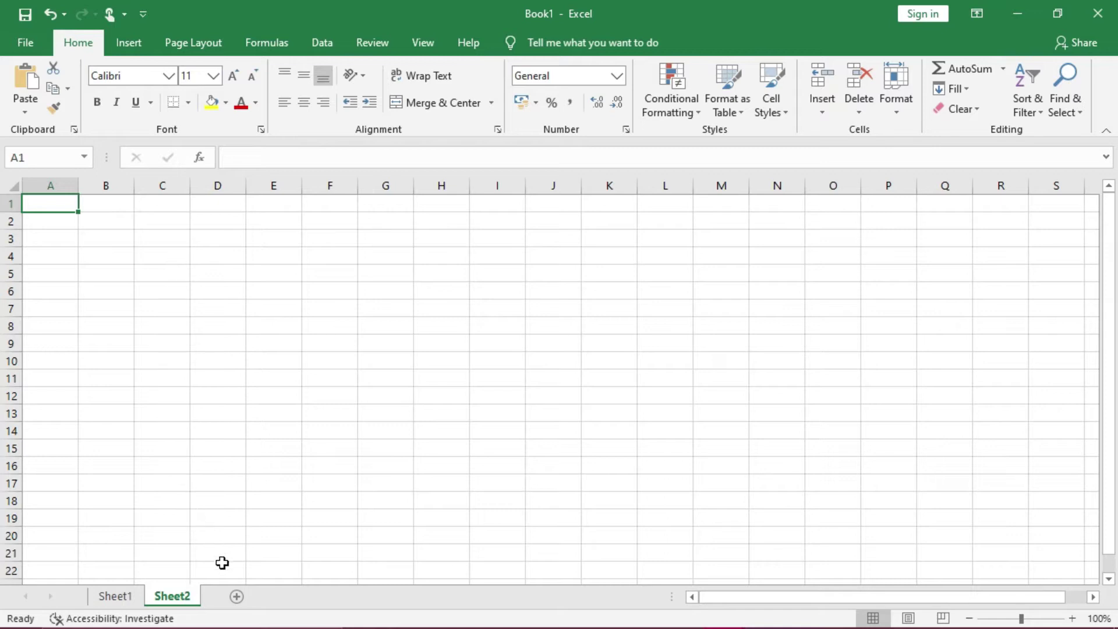
pyautogui.click(113, 261)
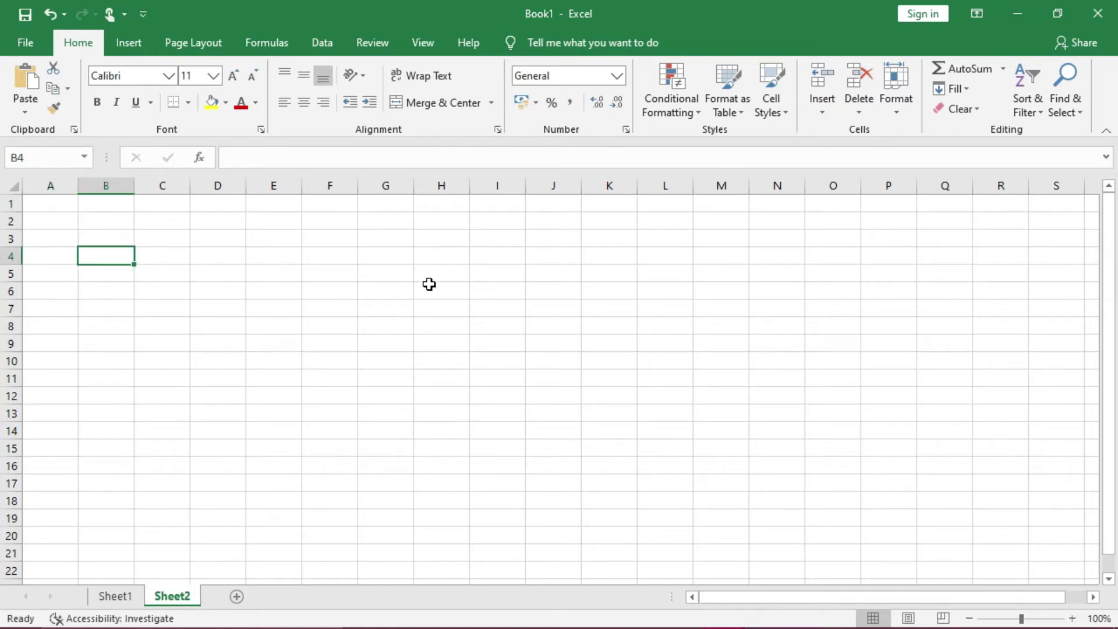
pyautogui.write('45')
pyautogui.press('Tab')
pyautogui.write('6')
pyautogui.press('Tab')
pyautogui.write('78')
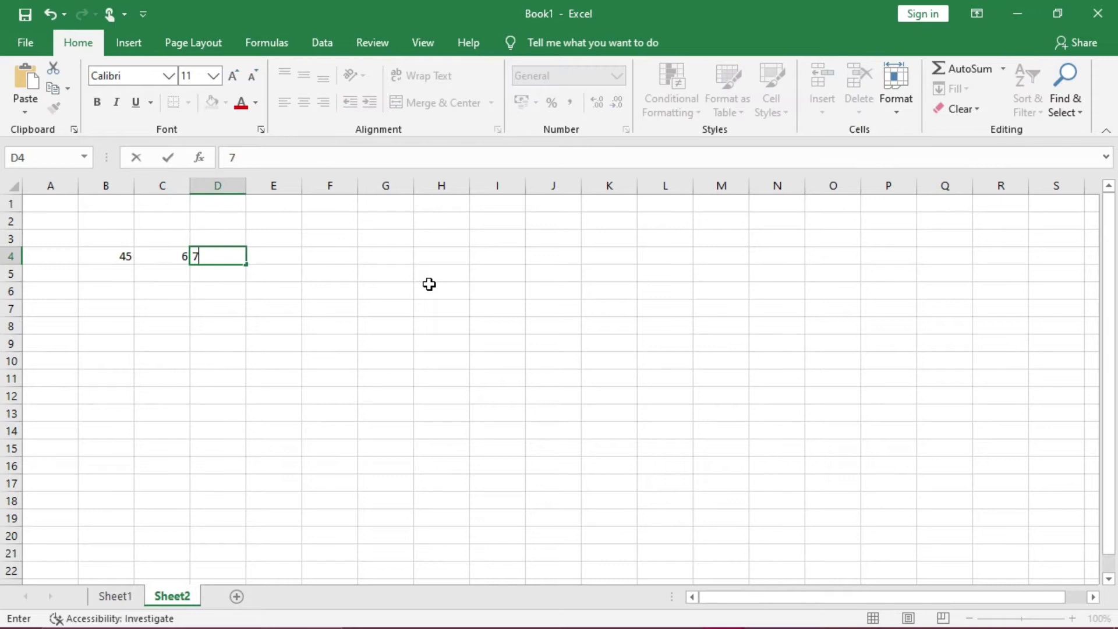
pyautogui.press('Tab')
pyautogui.write('90')
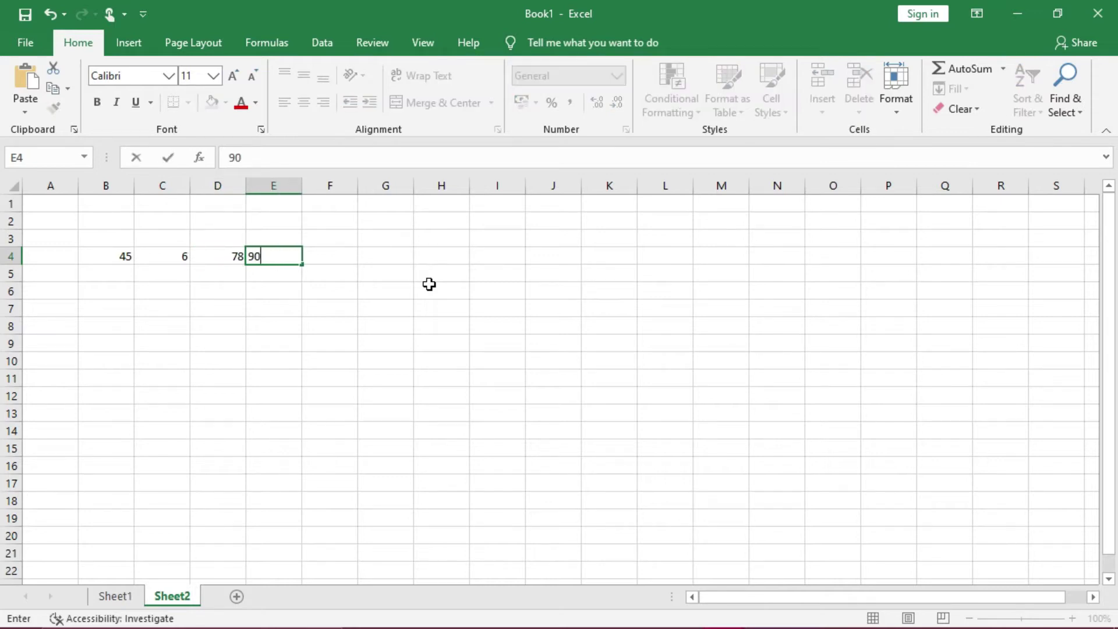
# - Subtract C4 from B4 in cell B6 with the formula =B4-C4 and review it
pyautogui.click(124, 291)
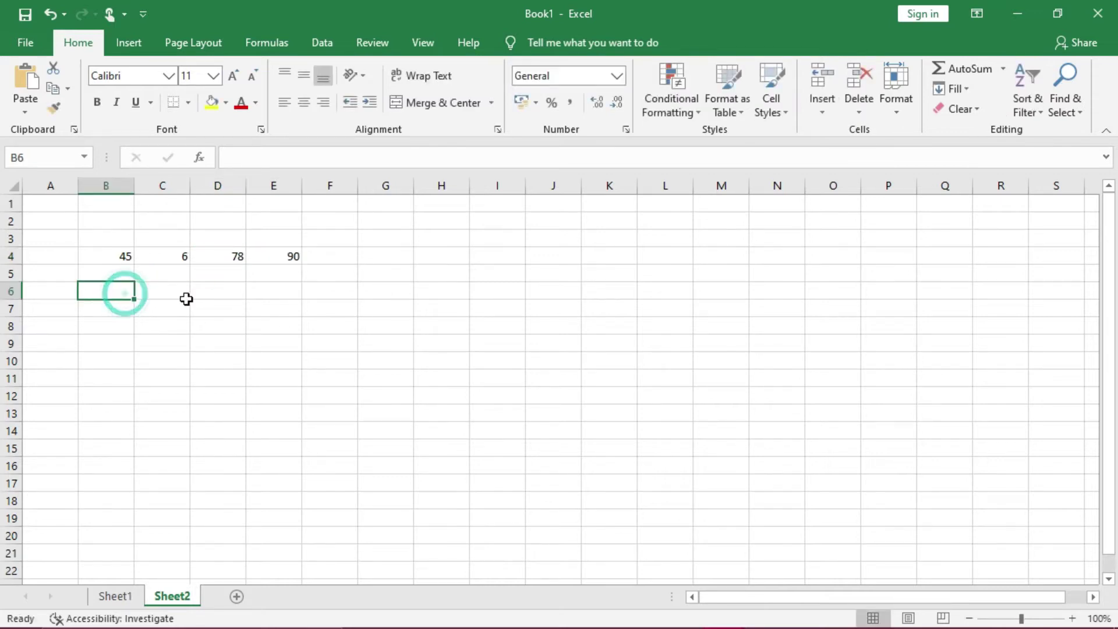
pyautogui.write('=')
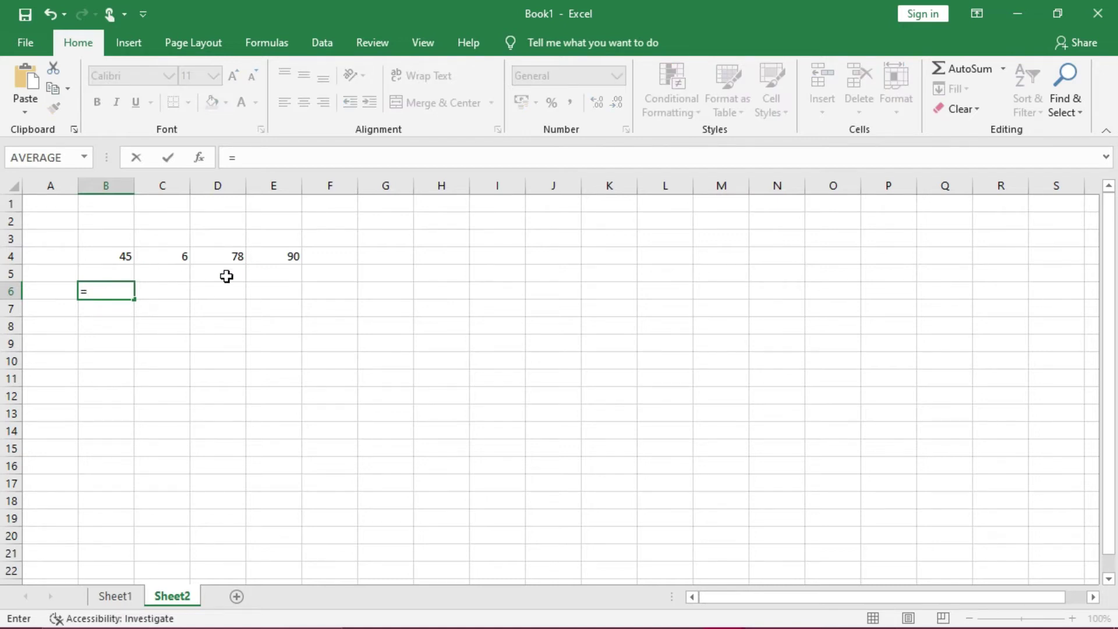
pyautogui.click(125, 257)
pyautogui.write('-')
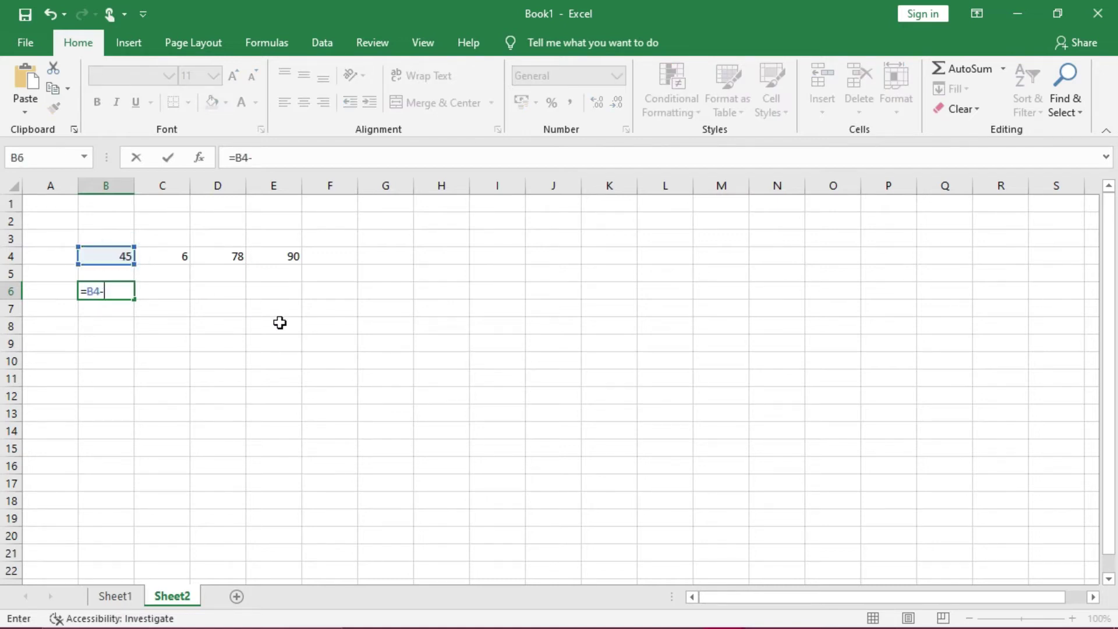
pyautogui.click(161, 255)
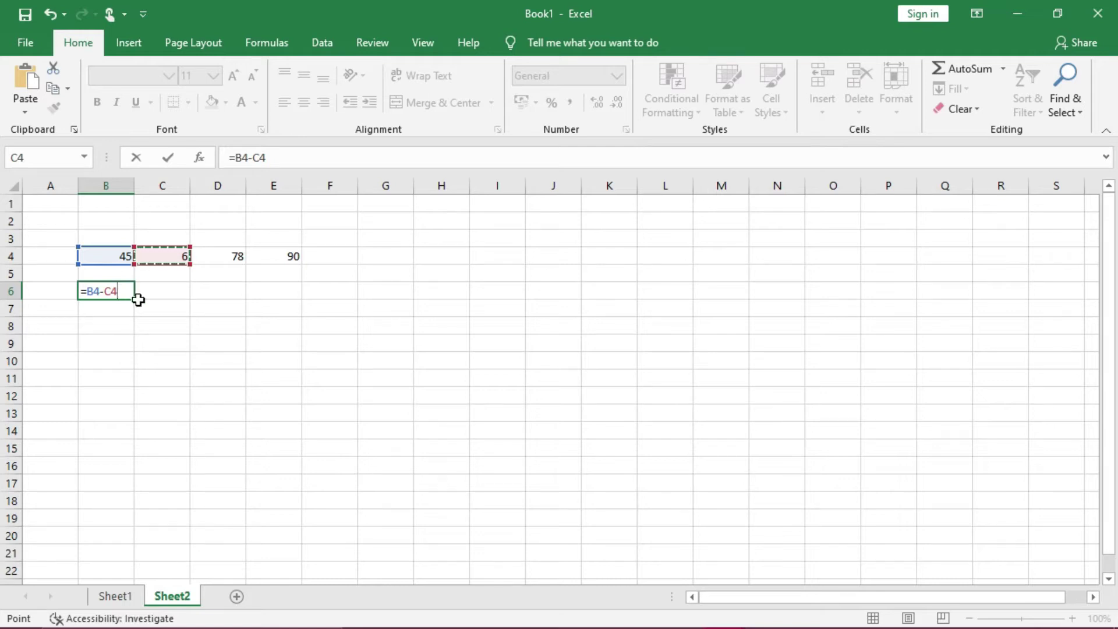
pyautogui.press('Return')
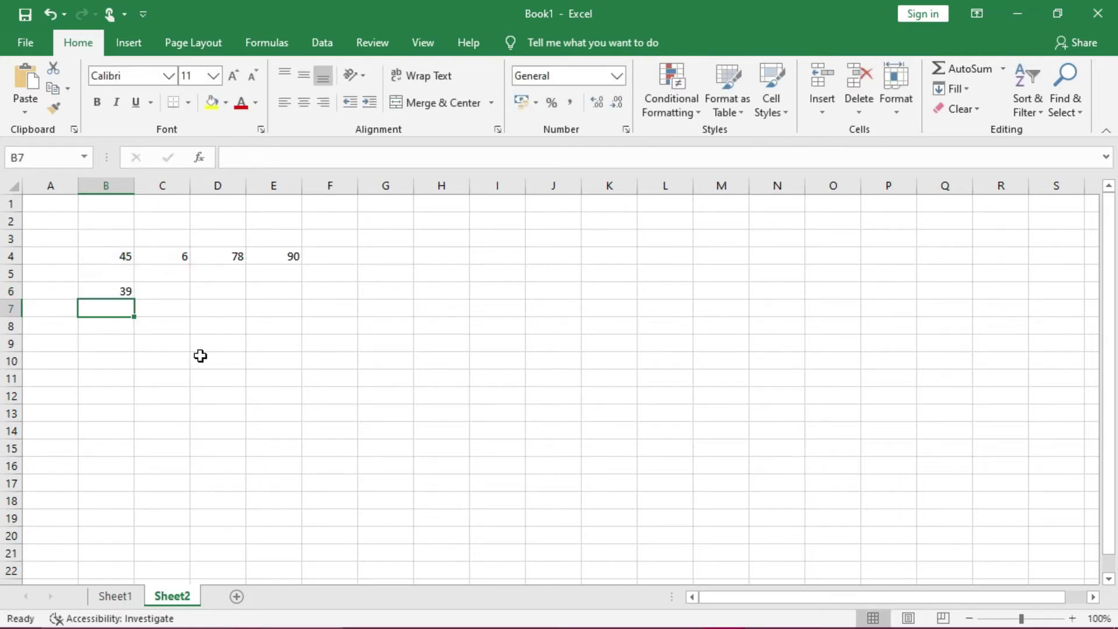
pyautogui.click(118, 290)
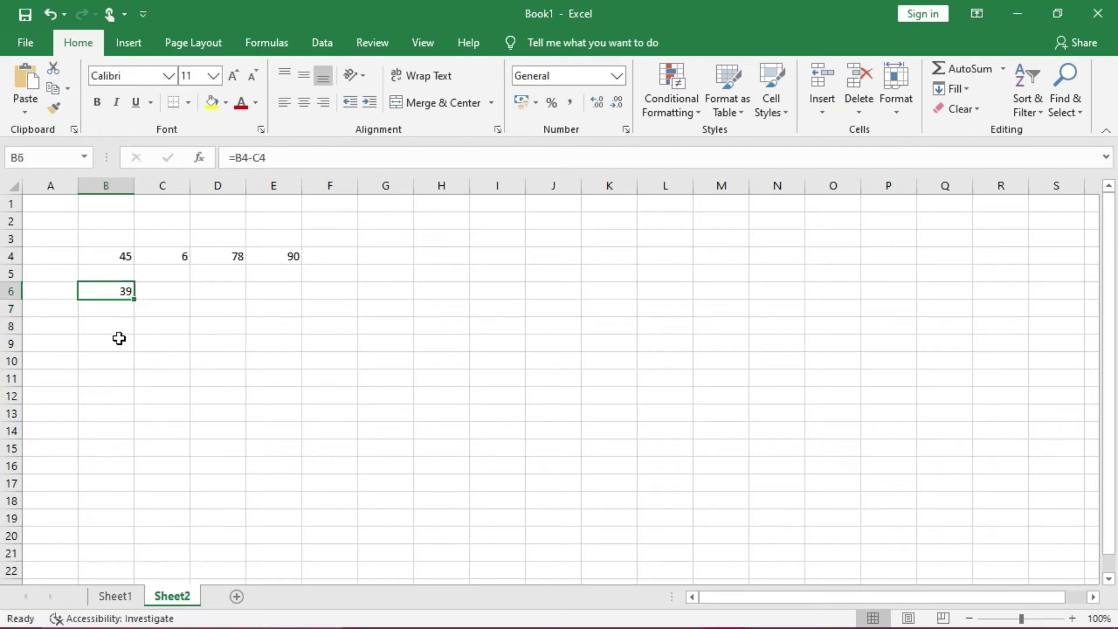
pyautogui.click(332, 256)
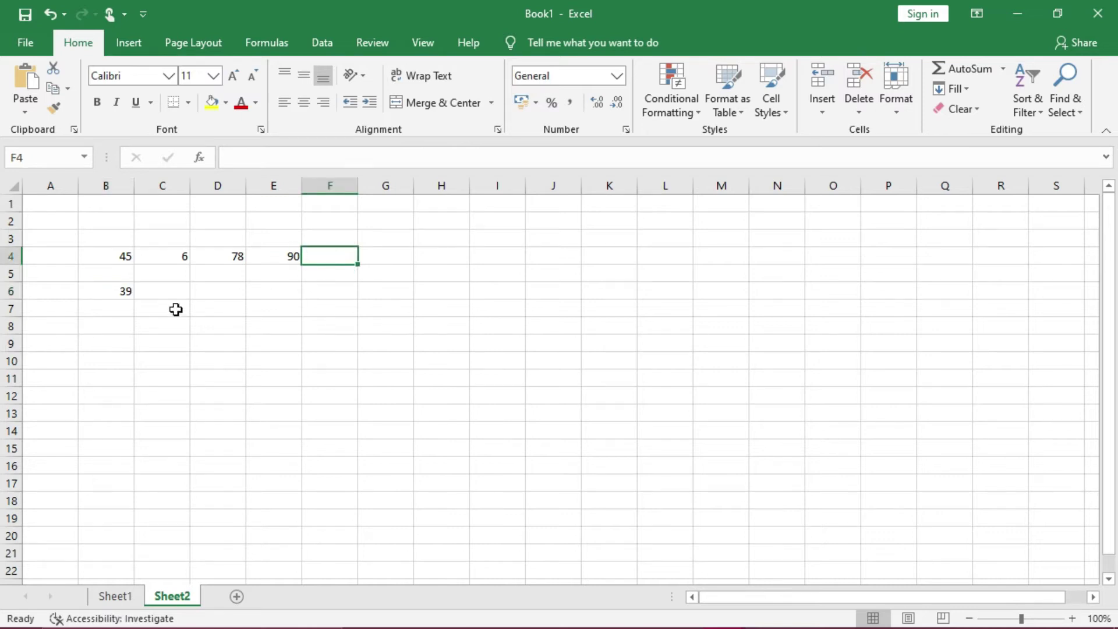
# - Enter the subtraction with direct numbers, =45-6, in cell B7
pyautogui.click(124, 307)
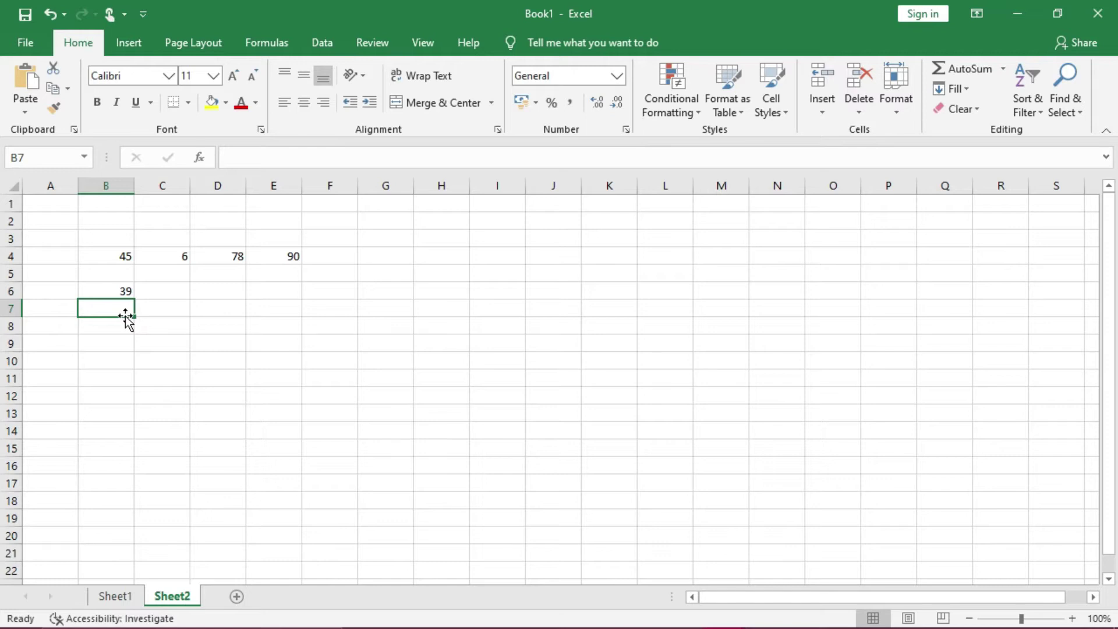
pyautogui.write('=')
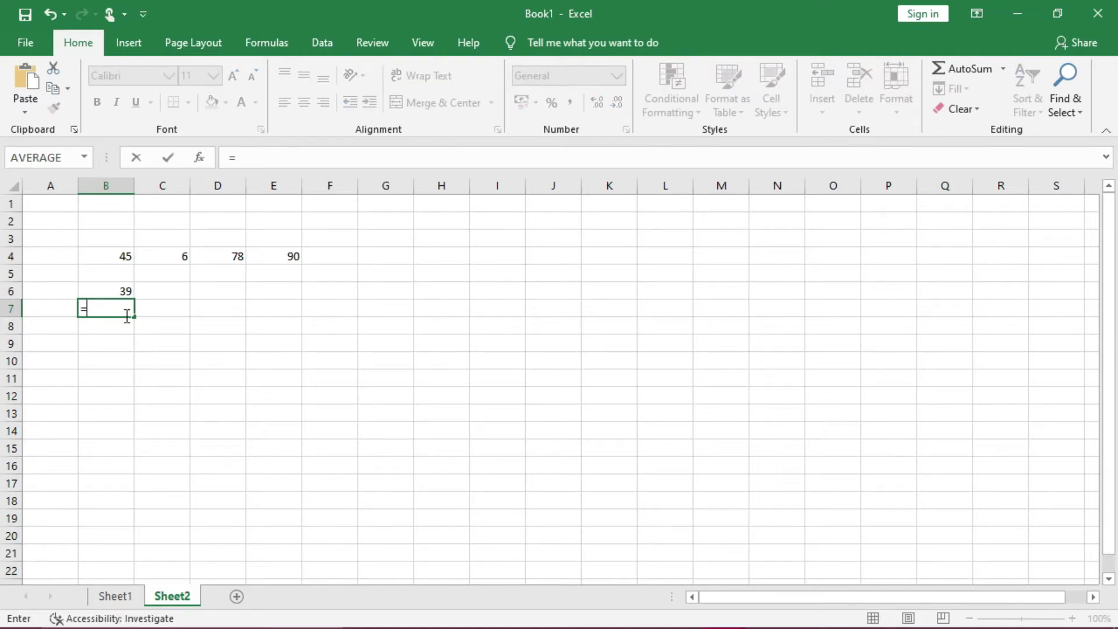
pyautogui.write('45-6')
pyautogui.press('Return')
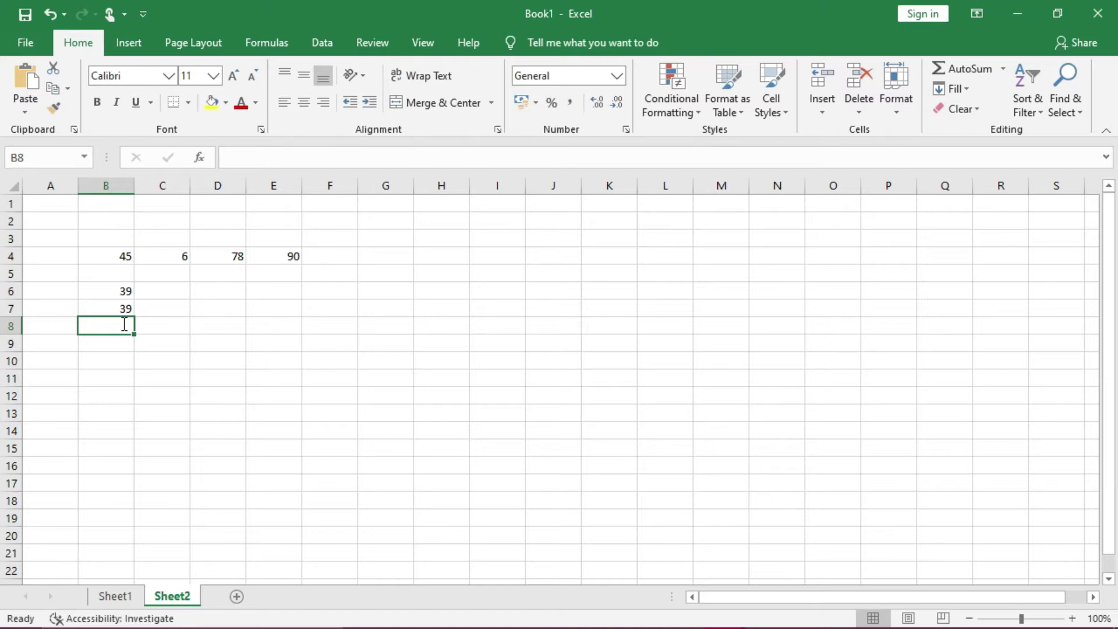
# - Enter a subtraction mixing a cell reference and a number, =B4-6, in cell B8
pyautogui.write('=')
pyautogui.click(121, 259)
pyautogui.write('-6')
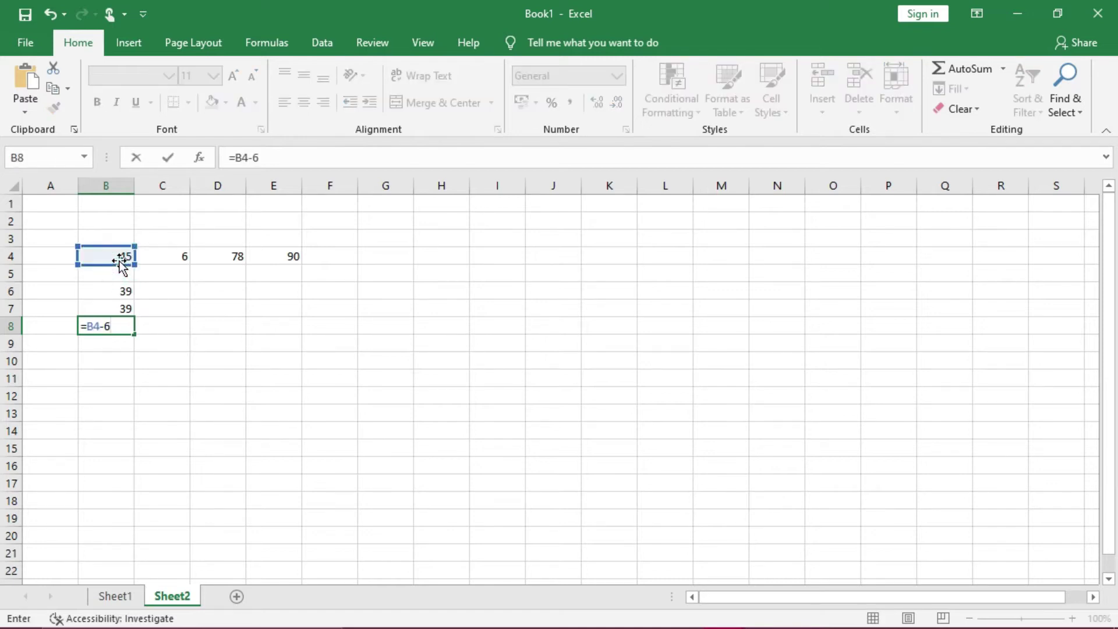
pyautogui.press('Return')
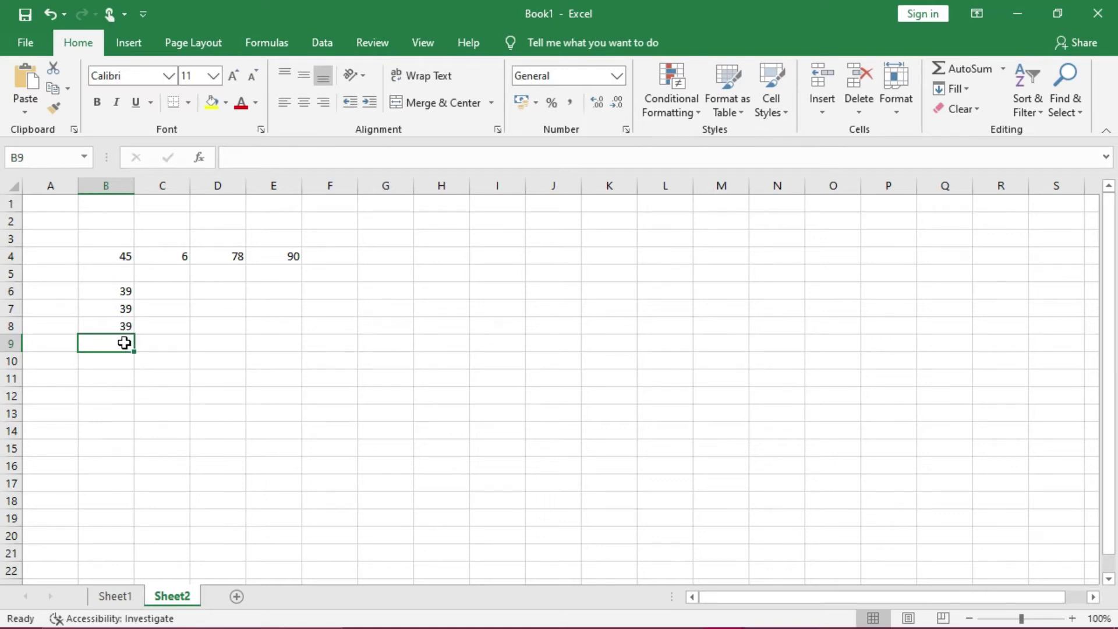
# - Combine subtraction and division in cell B9 with the formula =D4-E4/2 and review it
pyautogui.write('=')
pyautogui.click(225, 258)
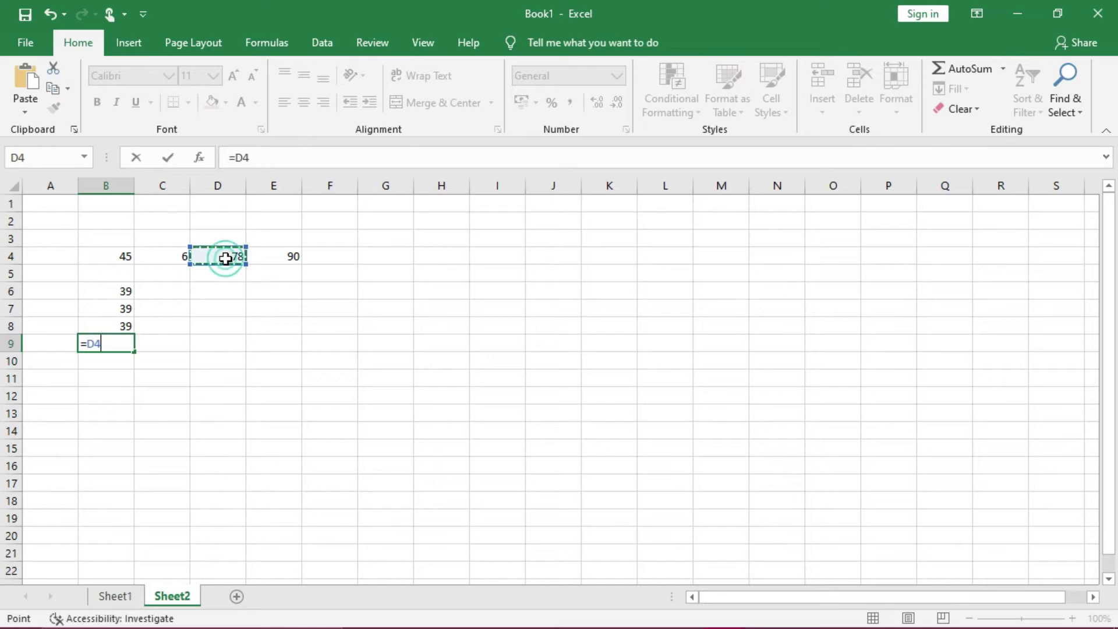
pyautogui.write('-')
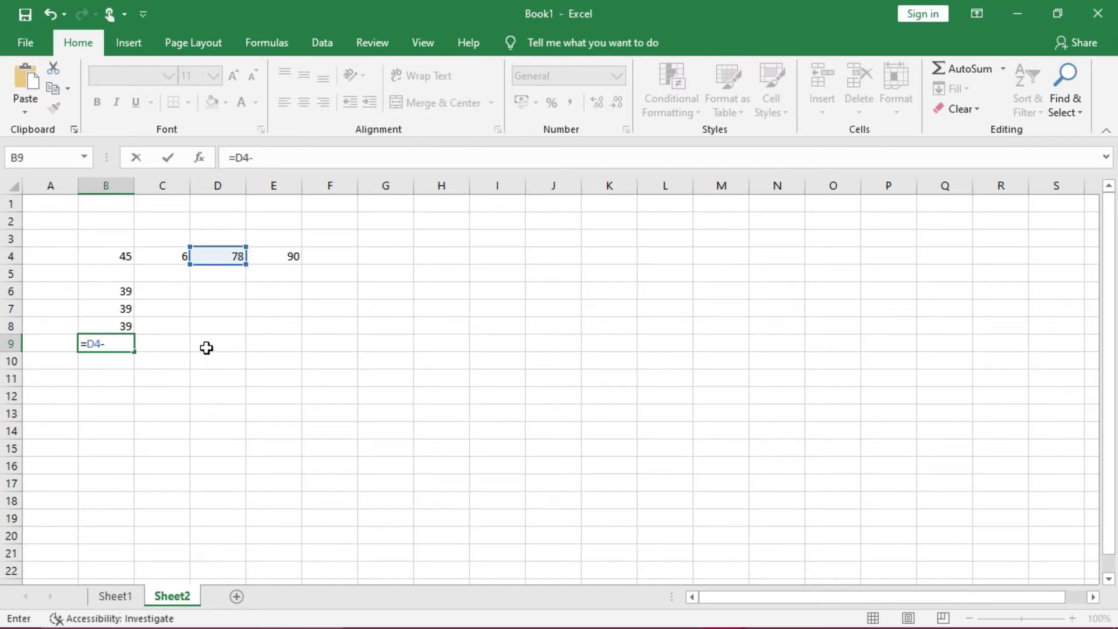
pyautogui.click(275, 256)
pyautogui.write('/2')
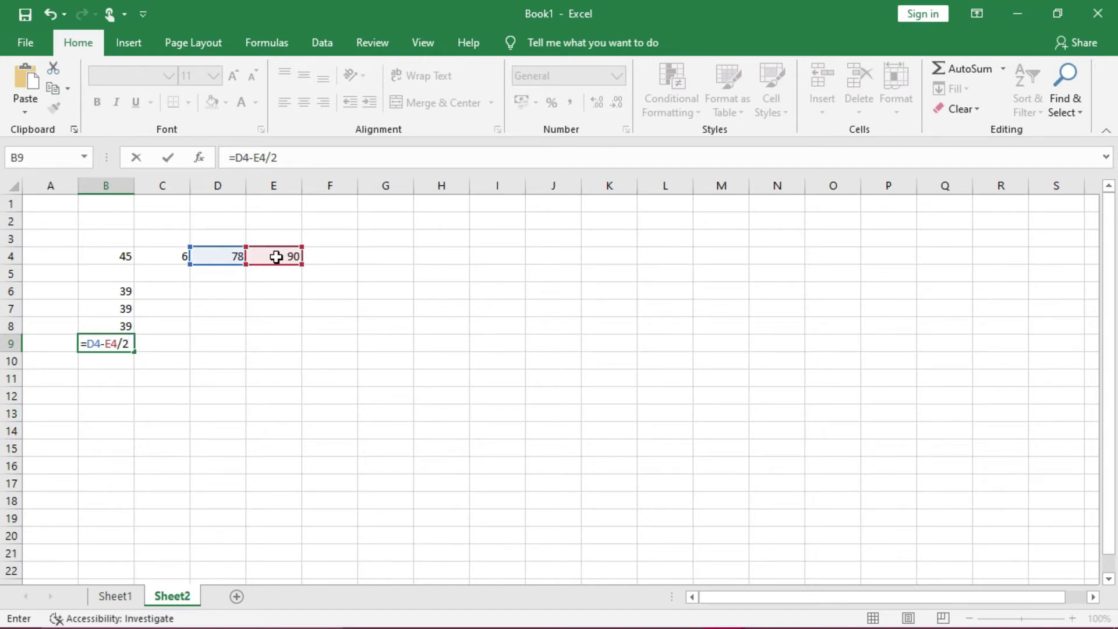
pyautogui.press('Return')
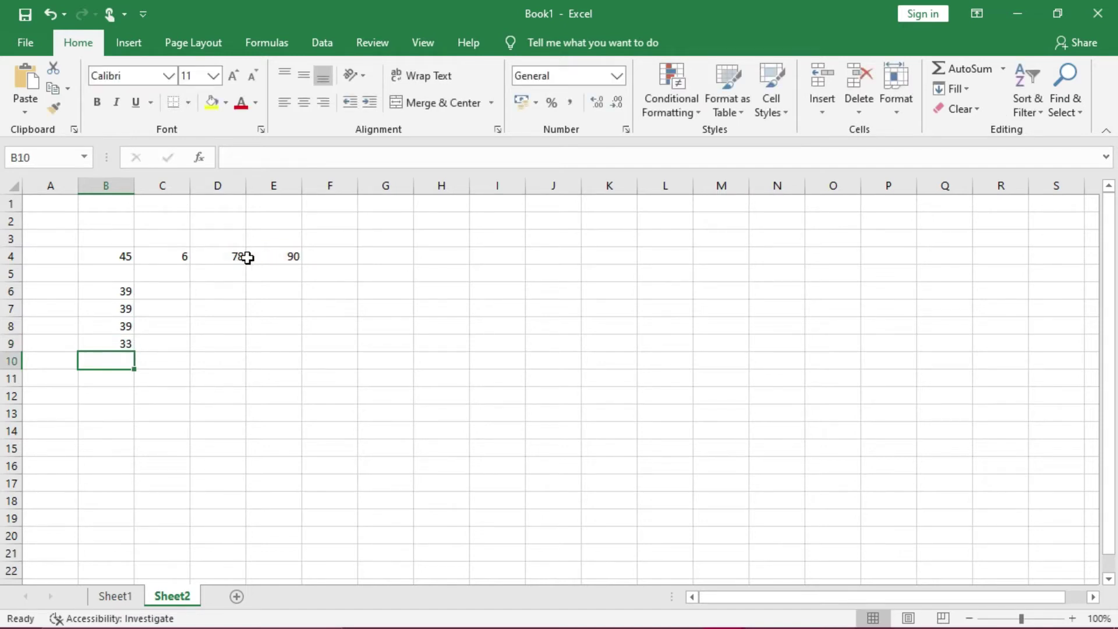
pyautogui.click(117, 345)
pyautogui.click(119, 365)
# - Multiply D4 by E4 in cell G4 with the formula =D4*E4
pyautogui.click(375, 259)
pyautogui.write('=')
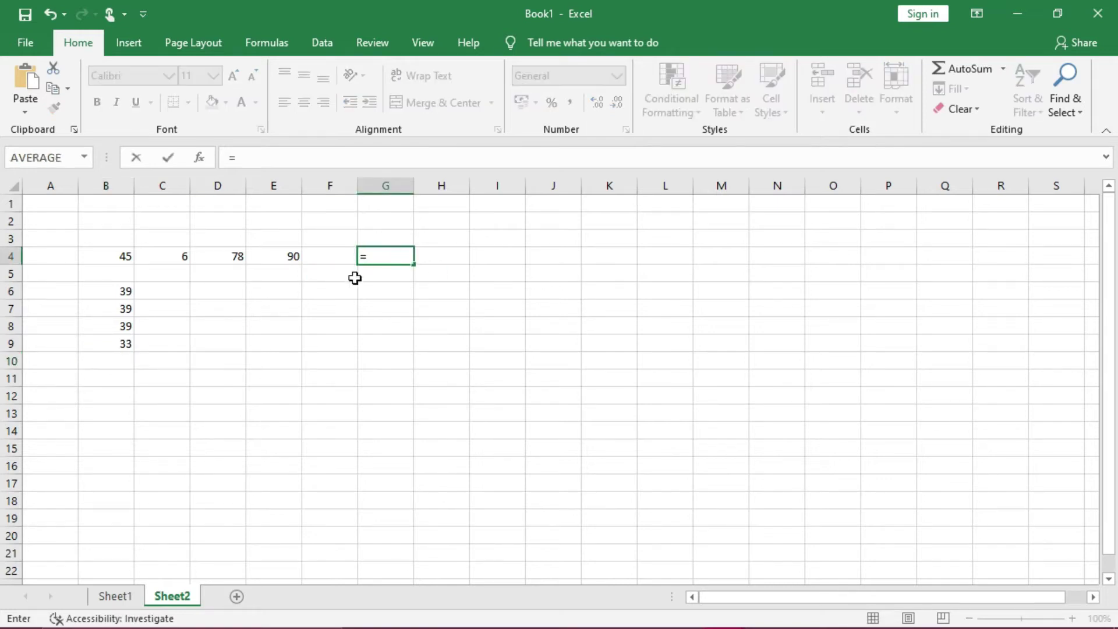
pyautogui.click(237, 258)
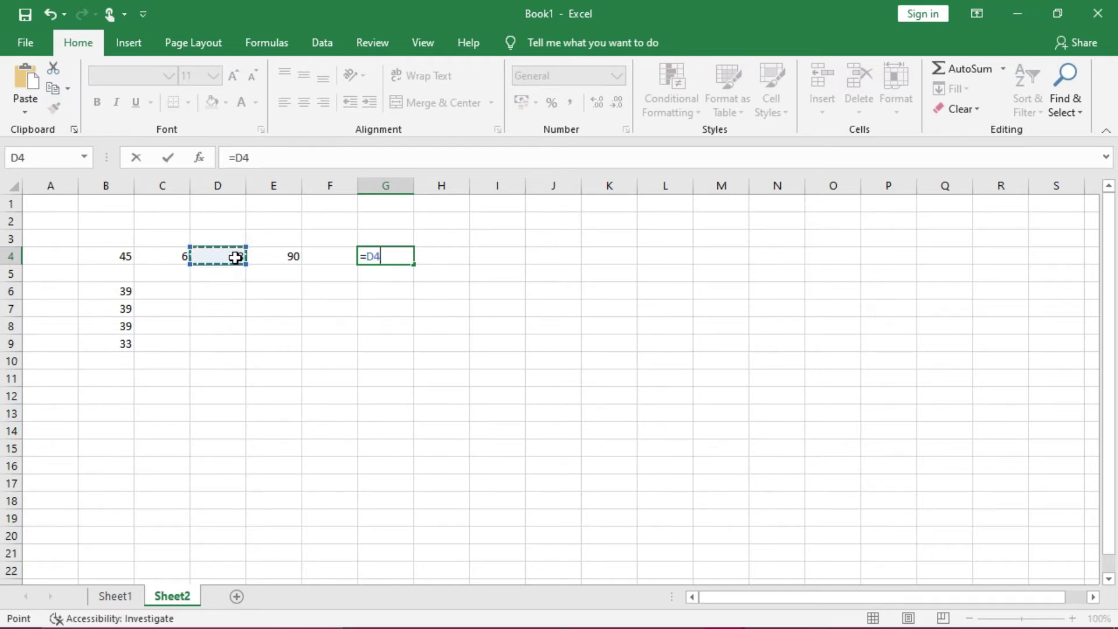
pyautogui.write('*')
pyautogui.click(269, 257)
pyautogui.press('Return')
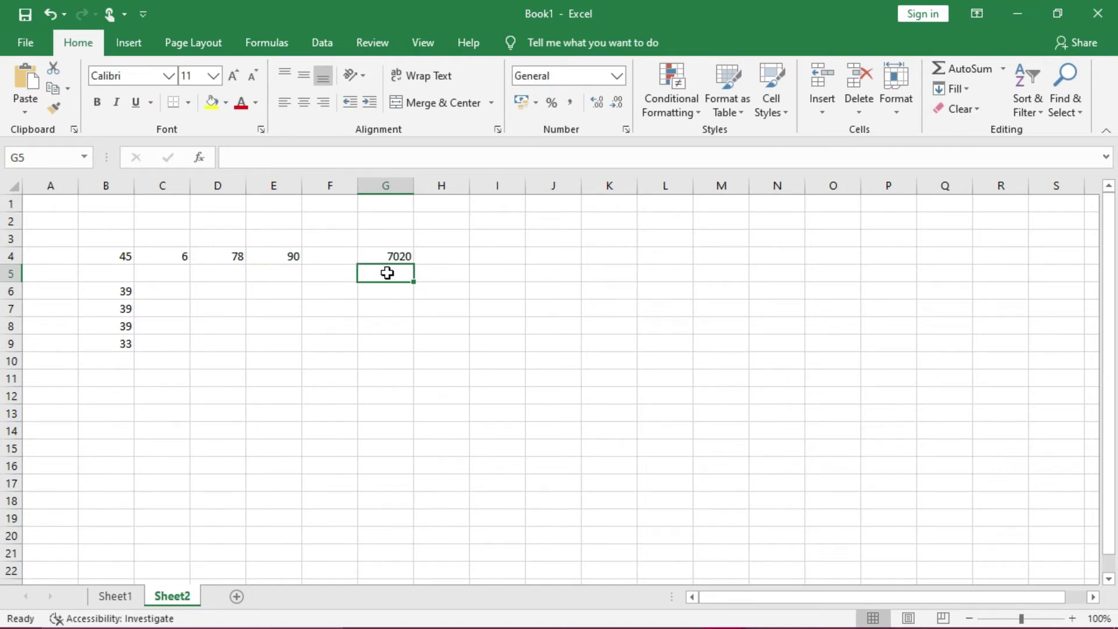
# - Combine multiplication and division in cell G5 with the formula =D4*E4/2 and review it
pyautogui.write('=')
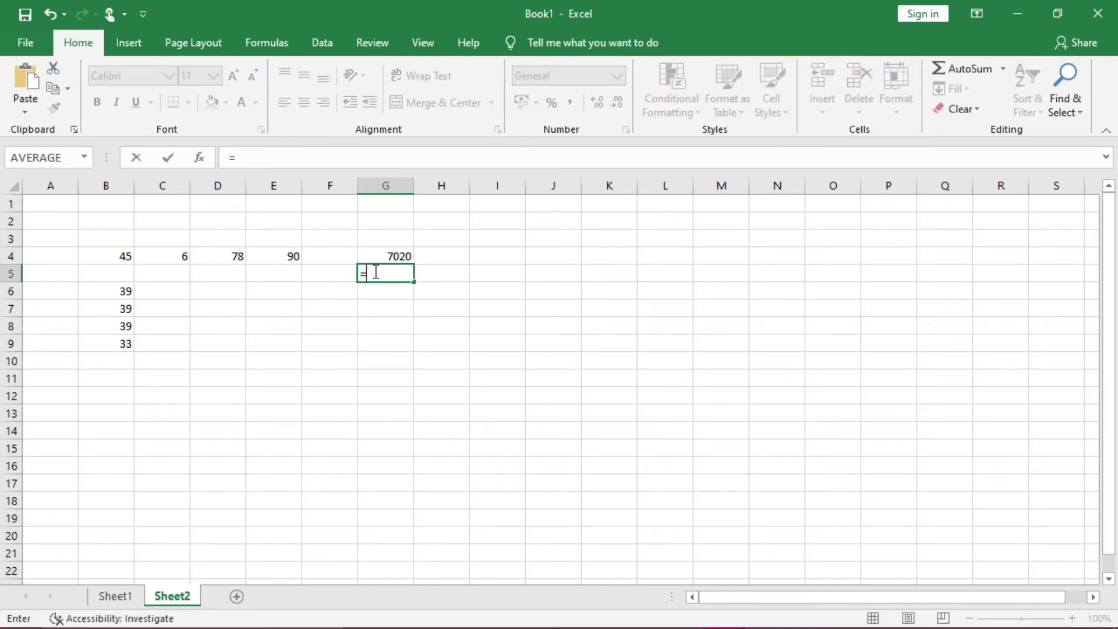
pyautogui.click(237, 255)
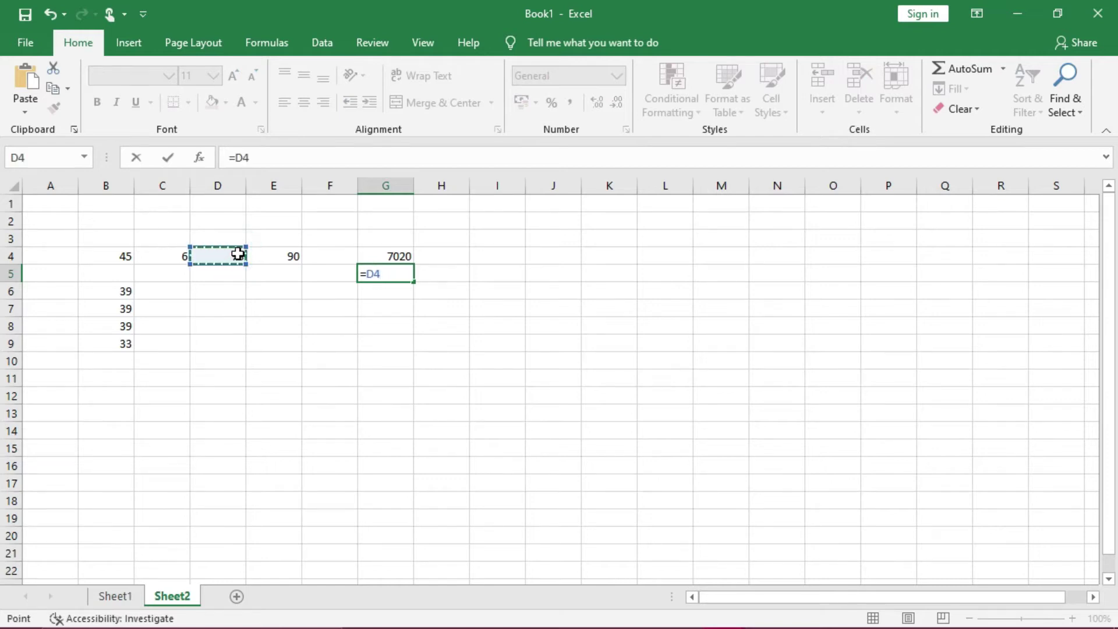
pyautogui.write('*')
pyautogui.click(277, 257)
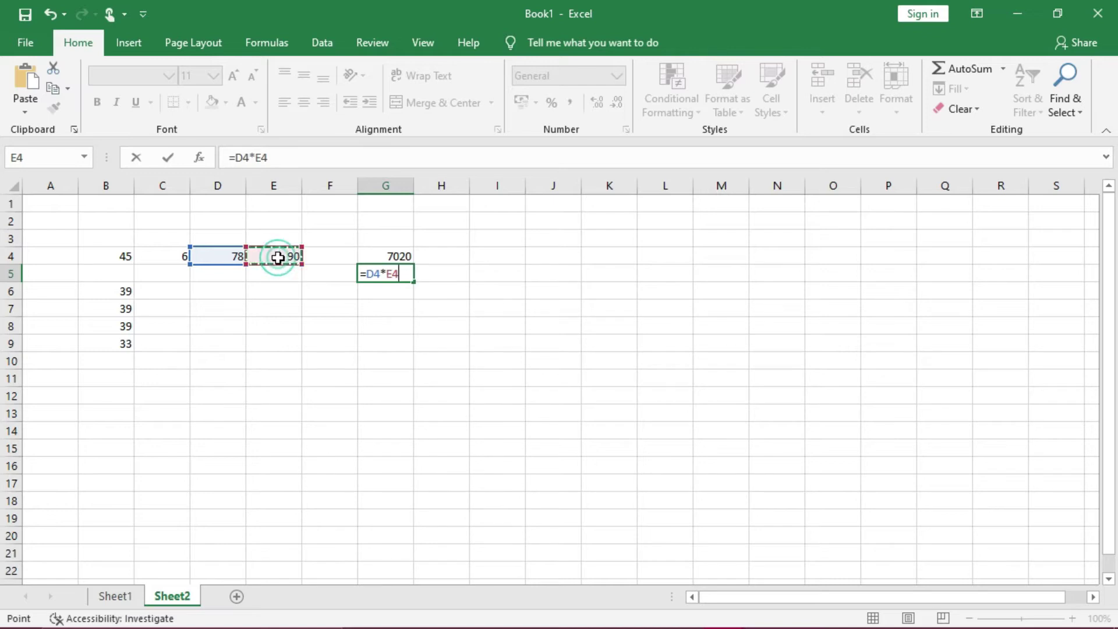
pyautogui.write('/2')
pyautogui.press('Return')
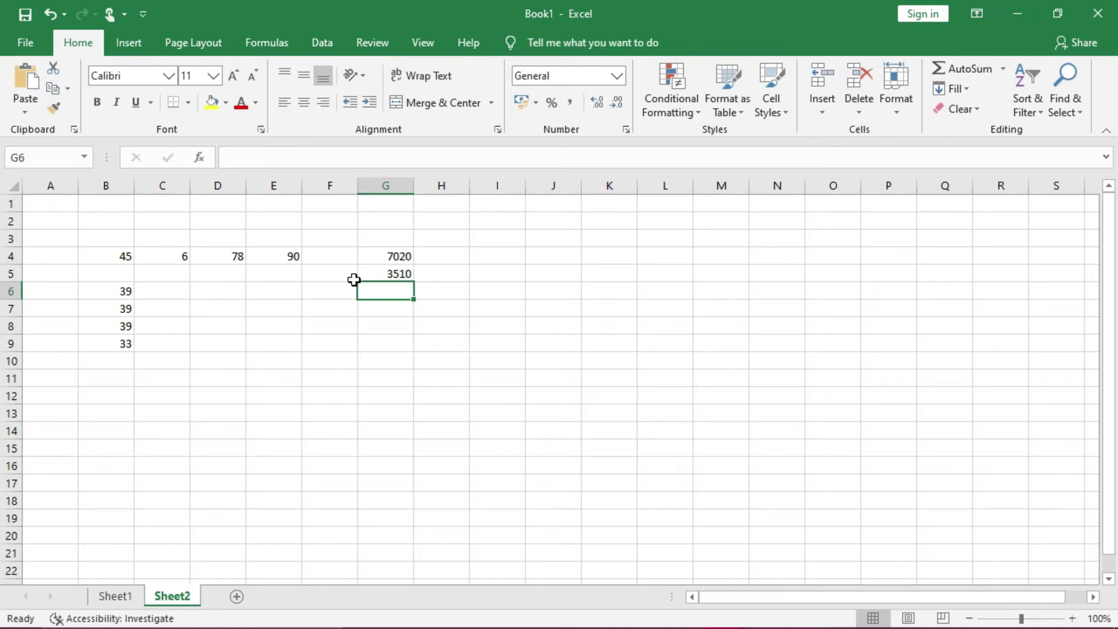
pyautogui.click(384, 275)
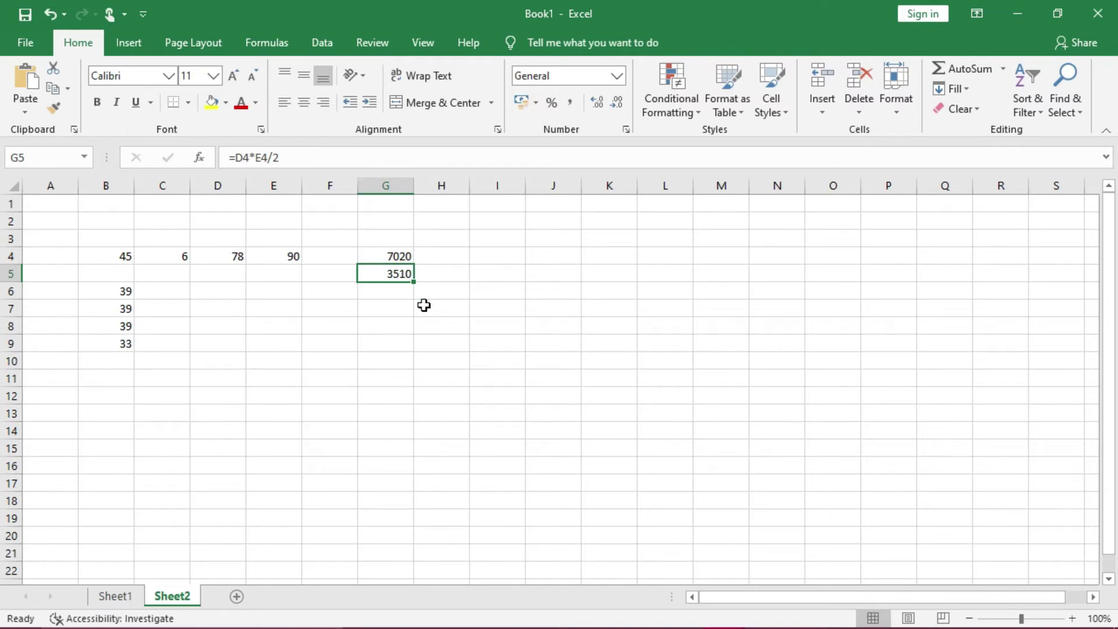
# - Enter the simple interest table headers princ, rate, time, si and amt in cells J4 to N4
pyautogui.click(552, 256)
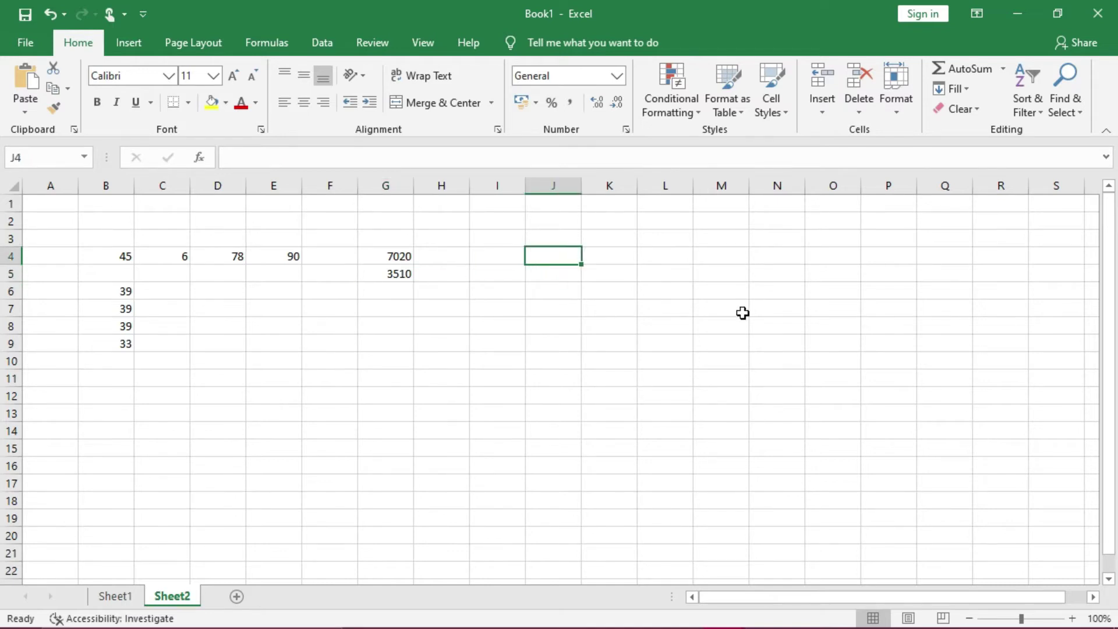
pyautogui.write('princ')
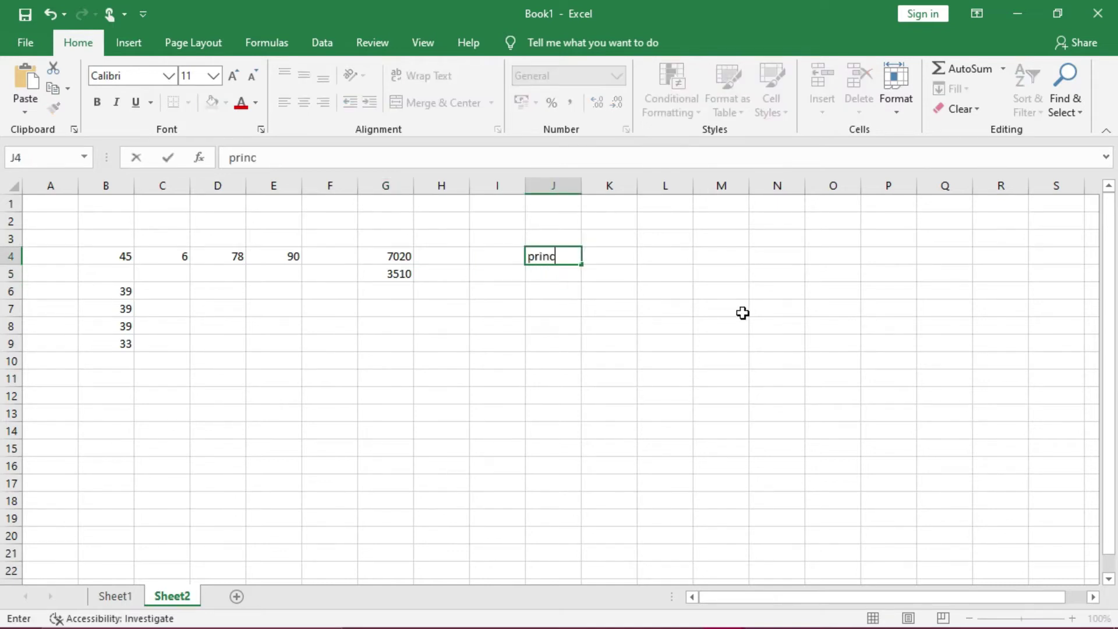
pyautogui.press('Tab')
pyautogui.write('rate')
pyautogui.press('Tab')
pyautogui.write('time')
pyautogui.press('Tab')
pyautogui.write('si')
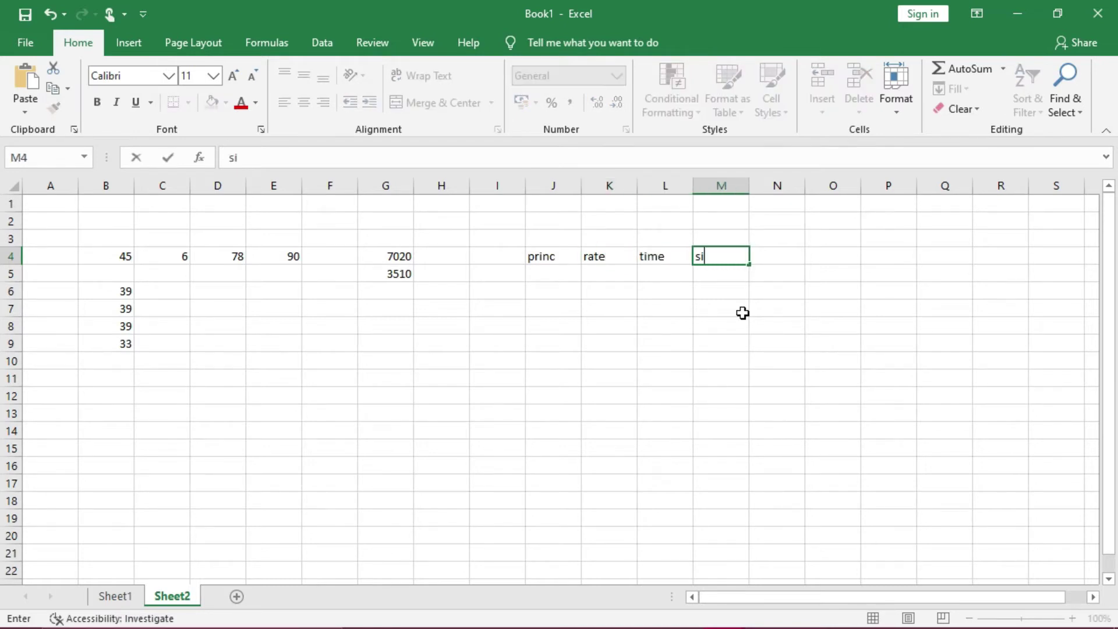
pyautogui.press('Tab')
pyautogui.write('amt')
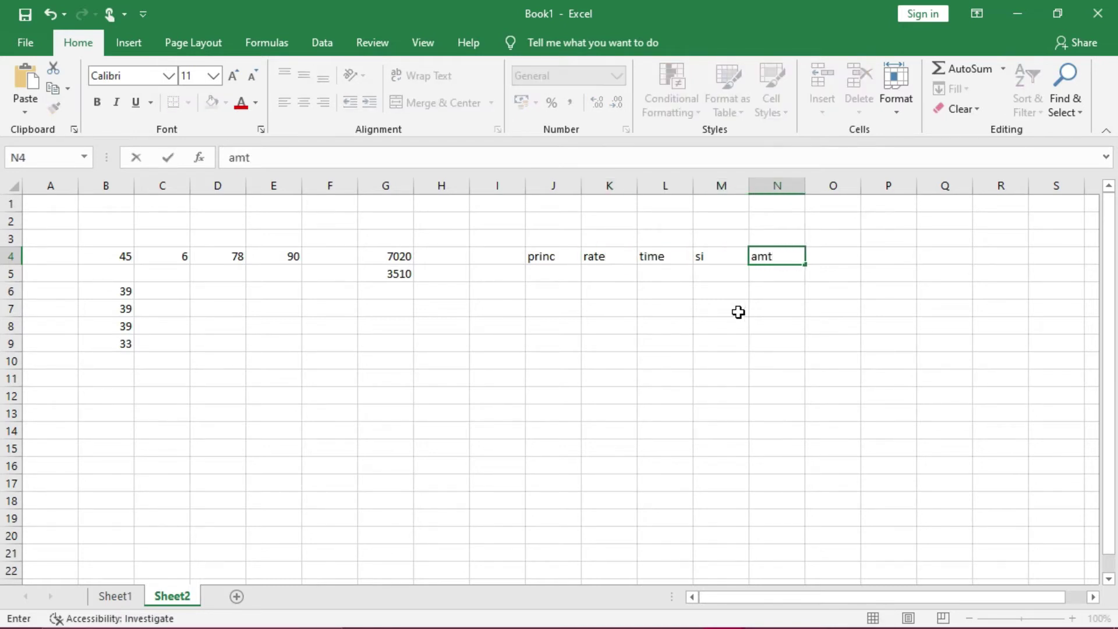
# - Fill in the first record in row 5 with principal 4000, rate 10 and time 4
pyautogui.click(569, 270)
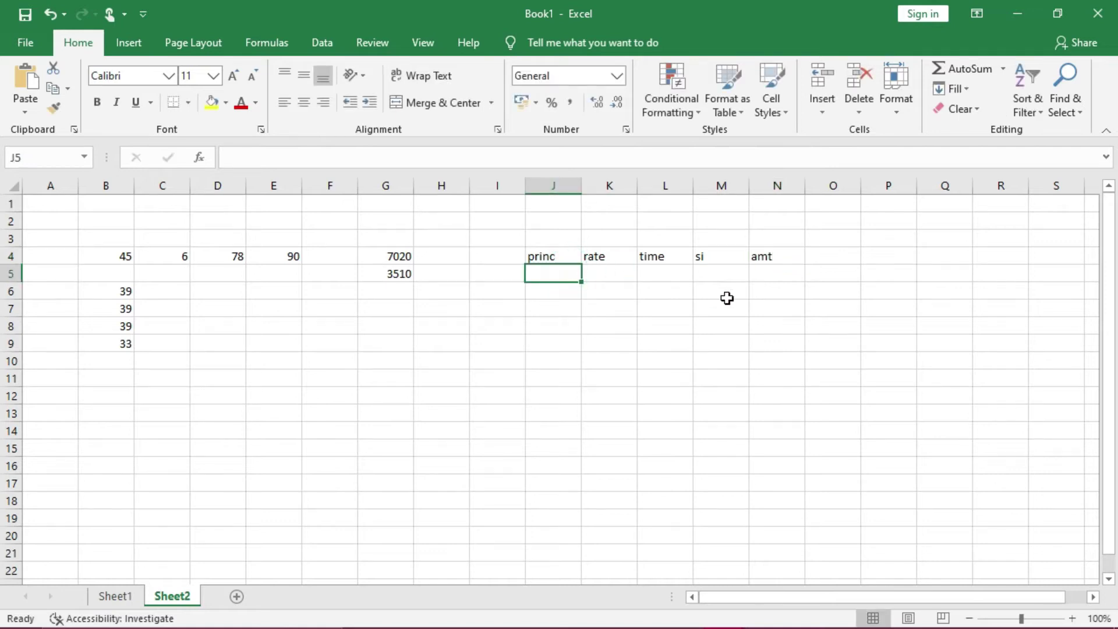
pyautogui.write('4000')
pyautogui.press('Tab')
pyautogui.write('10')
pyautogui.press('Tab')
pyautogui.write('4')
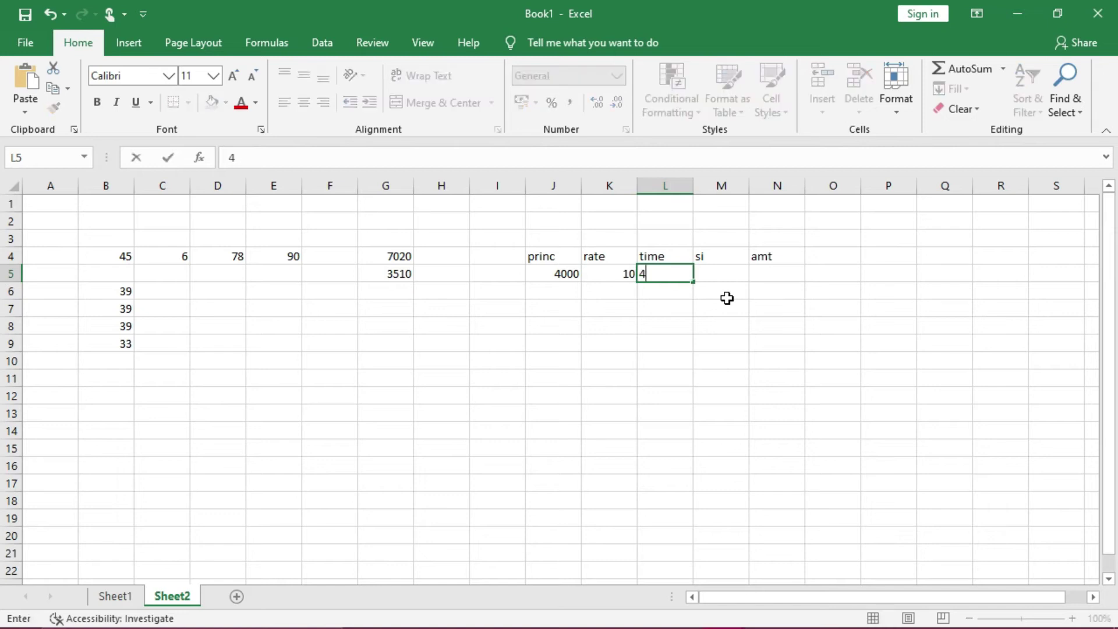
pyautogui.press('Tab')
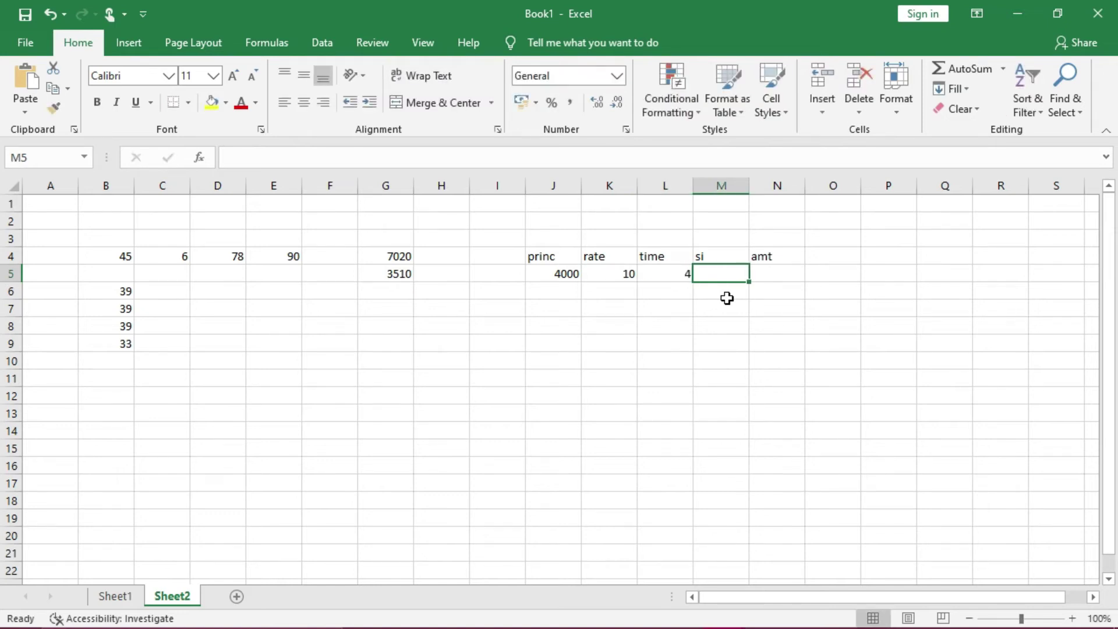
# - Calculate the simple interest in cell M5 with the formula =(J5*K5*L5)/100
pyautogui.write('=')
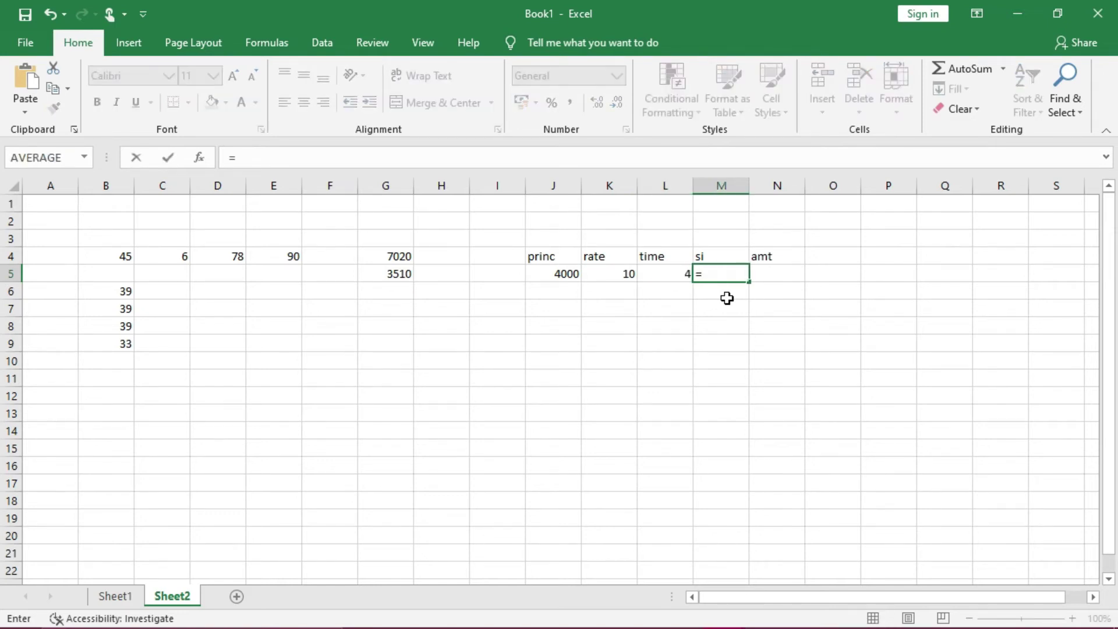
pyautogui.write('(')
pyautogui.click(561, 277)
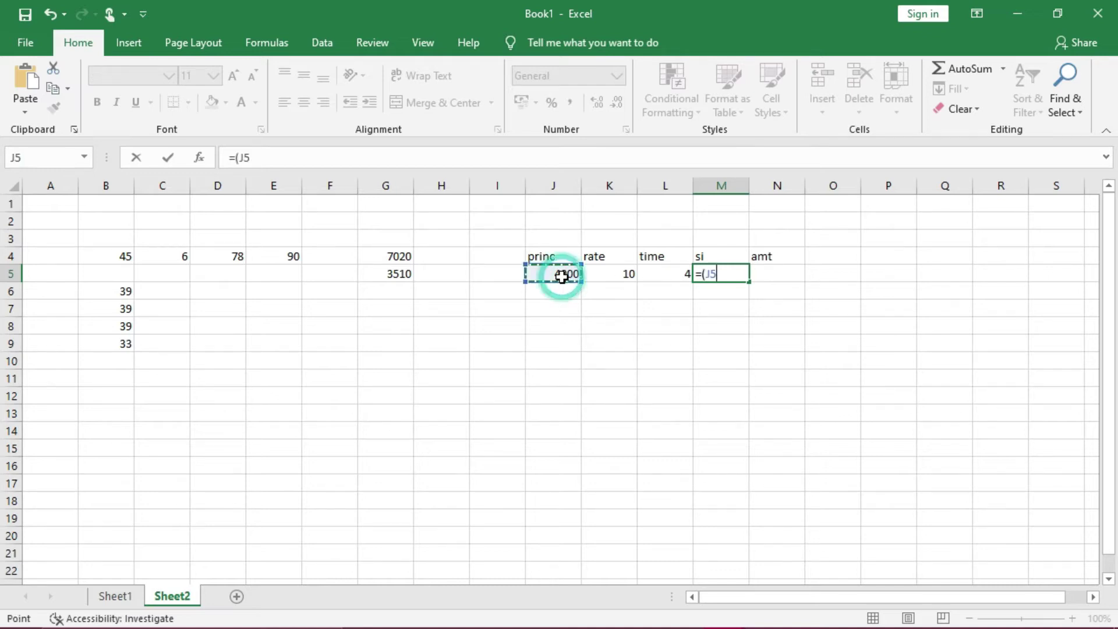
pyautogui.write('*')
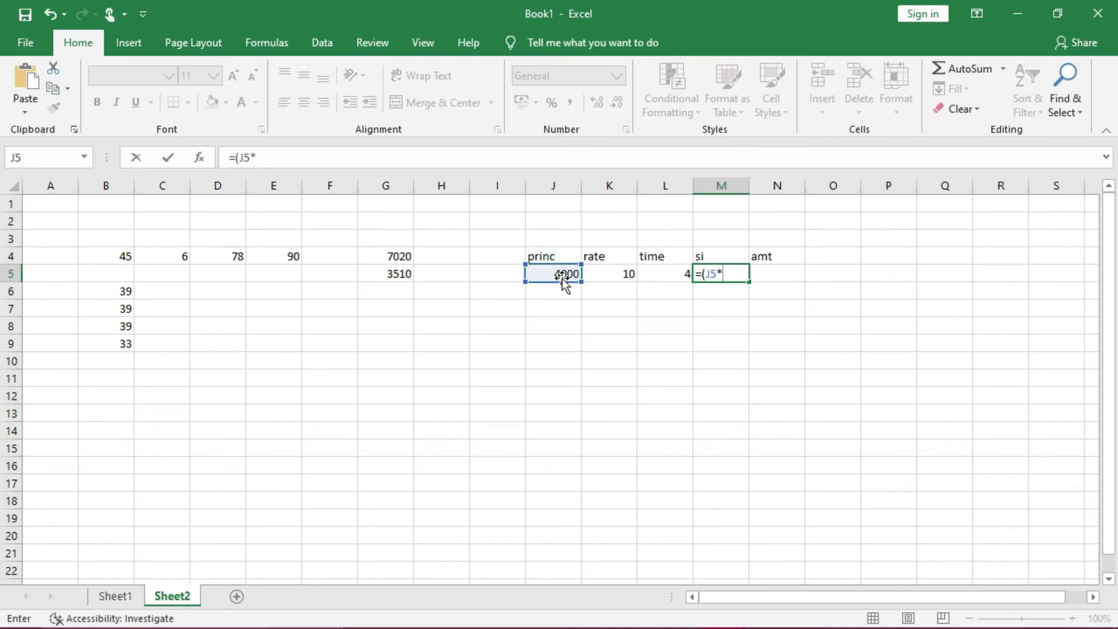
pyautogui.click(618, 269)
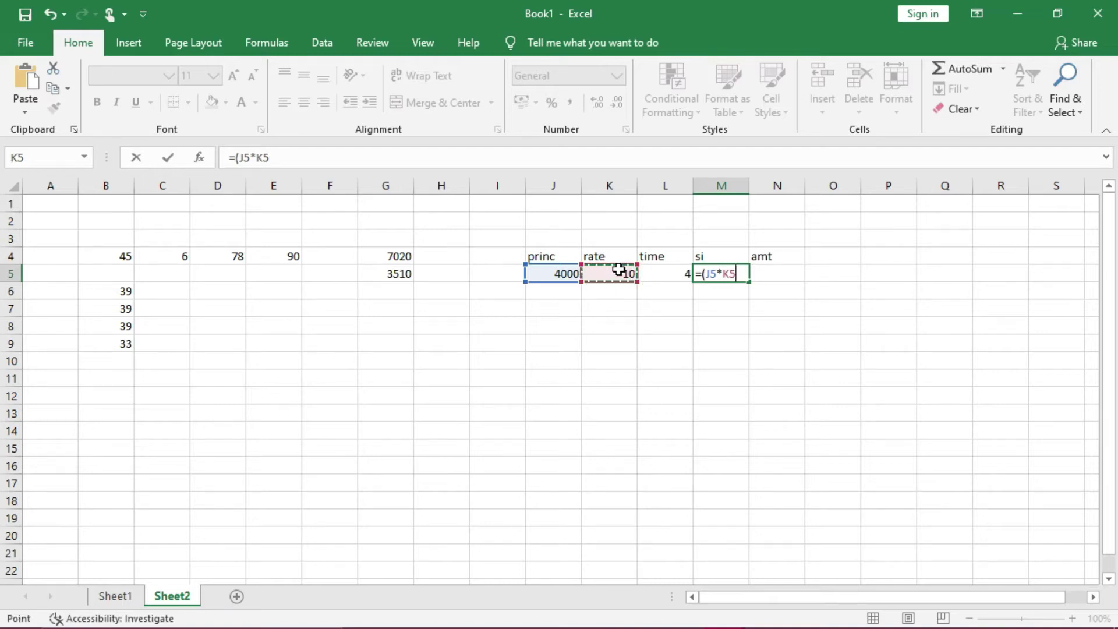
pyautogui.write('*')
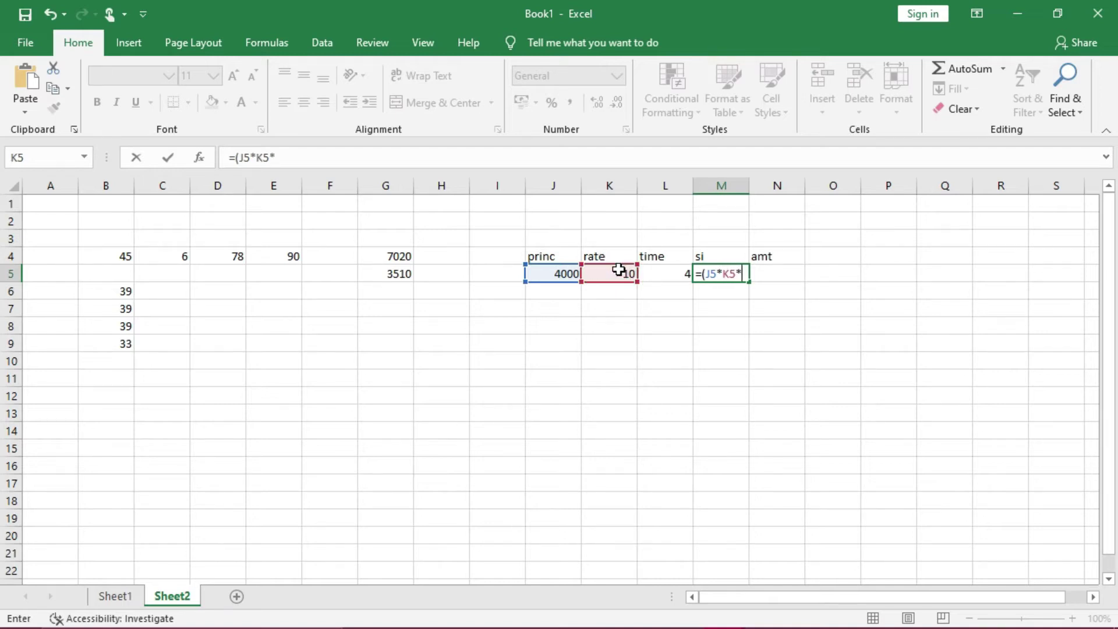
pyautogui.click(678, 270)
pyautogui.write(')')
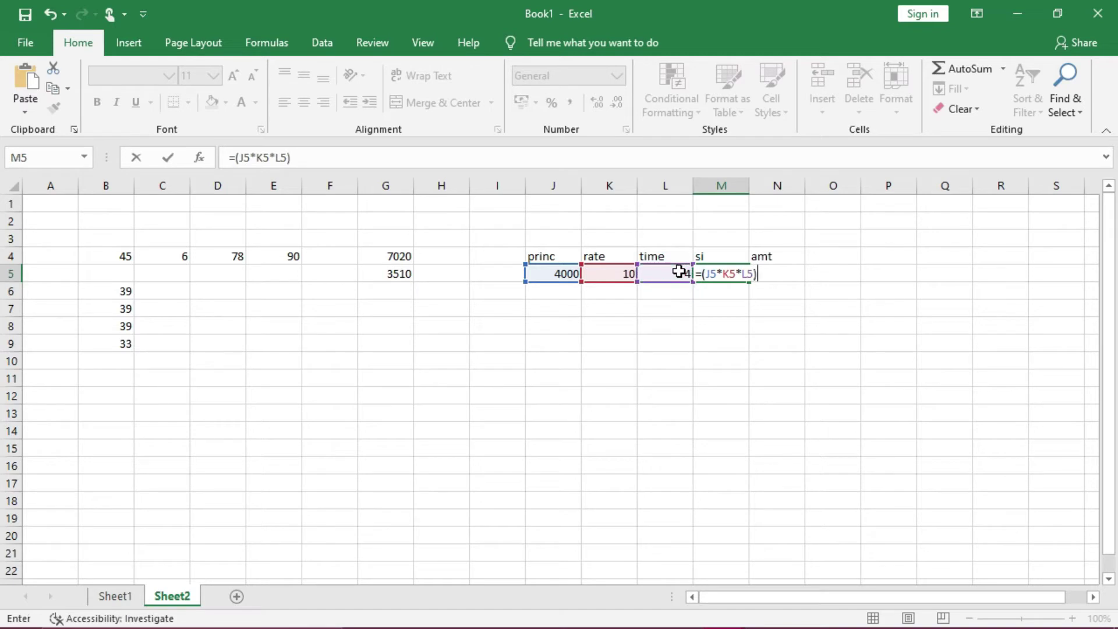
pyautogui.write('/100')
pyautogui.press('Return')
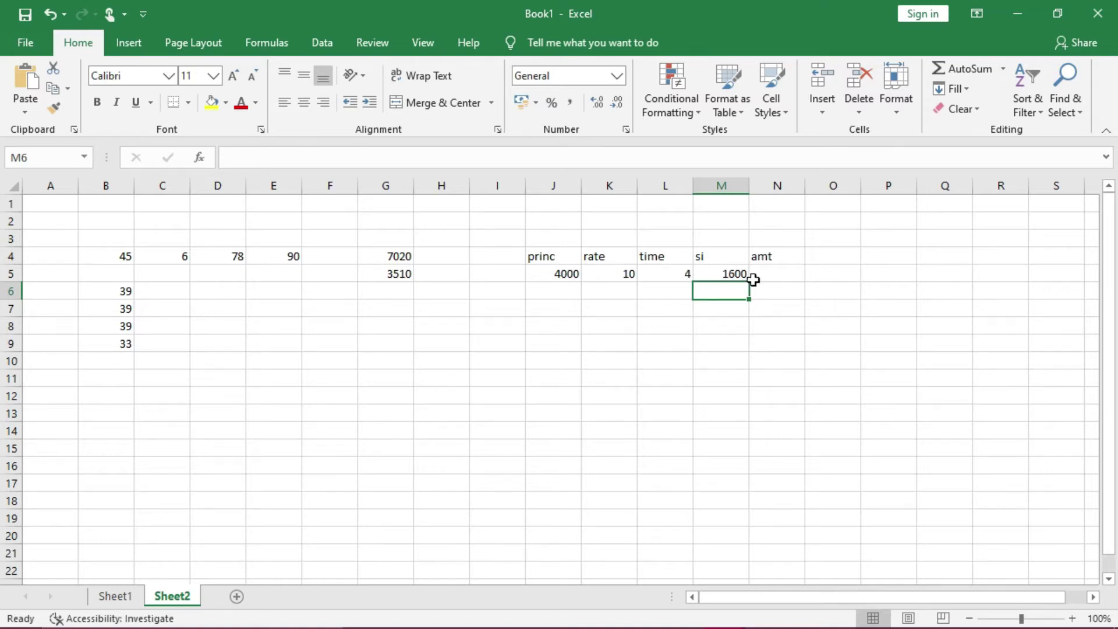
# - Calculate the amount in cell N5 with the formula =J5+M5, and review the formulas in N5 and M5
pyautogui.click(773, 274)
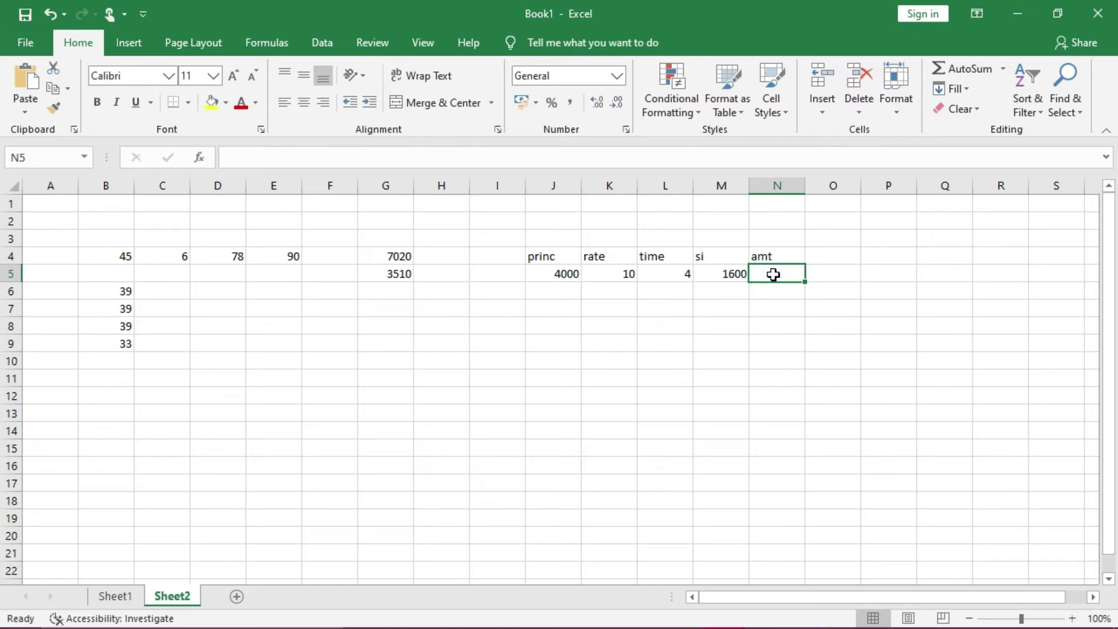
pyautogui.write('=')
pyautogui.click(565, 274)
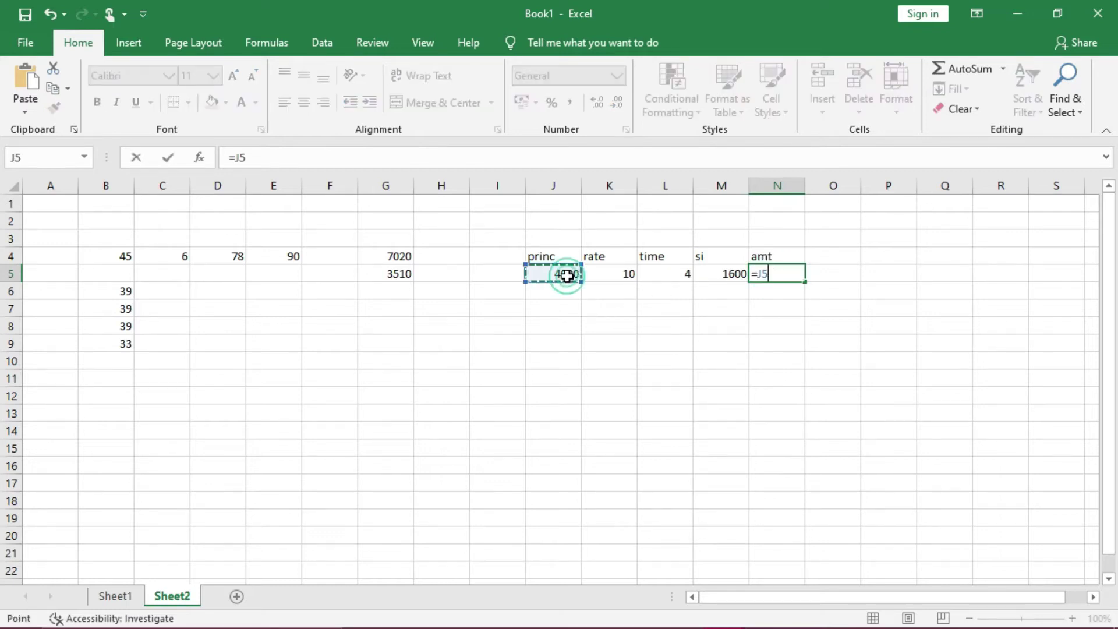
pyautogui.write('+')
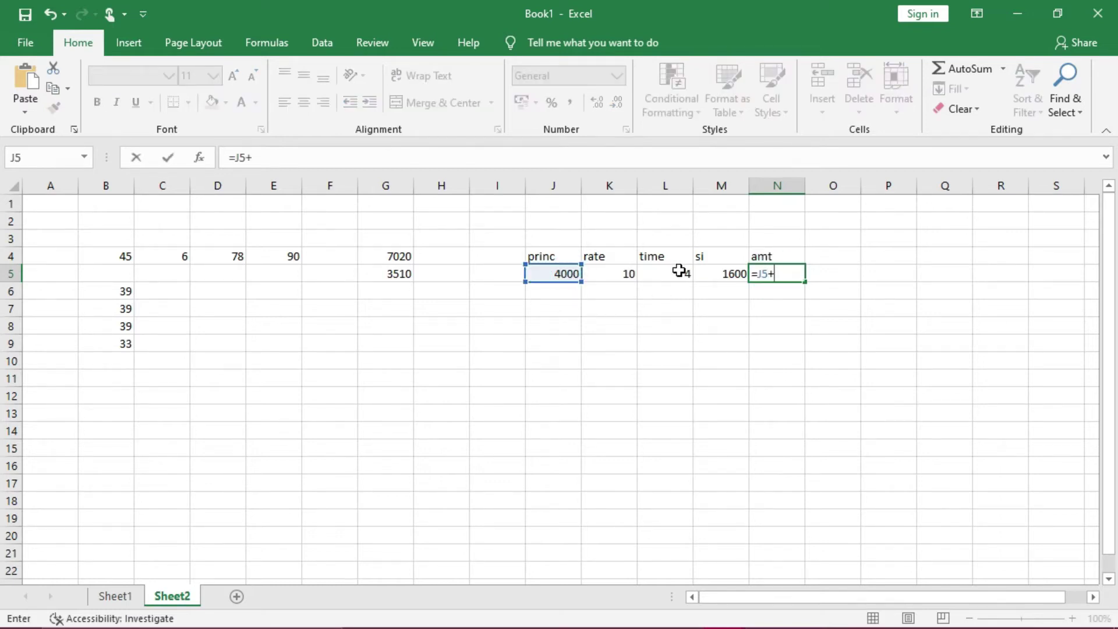
pyautogui.click(713, 274)
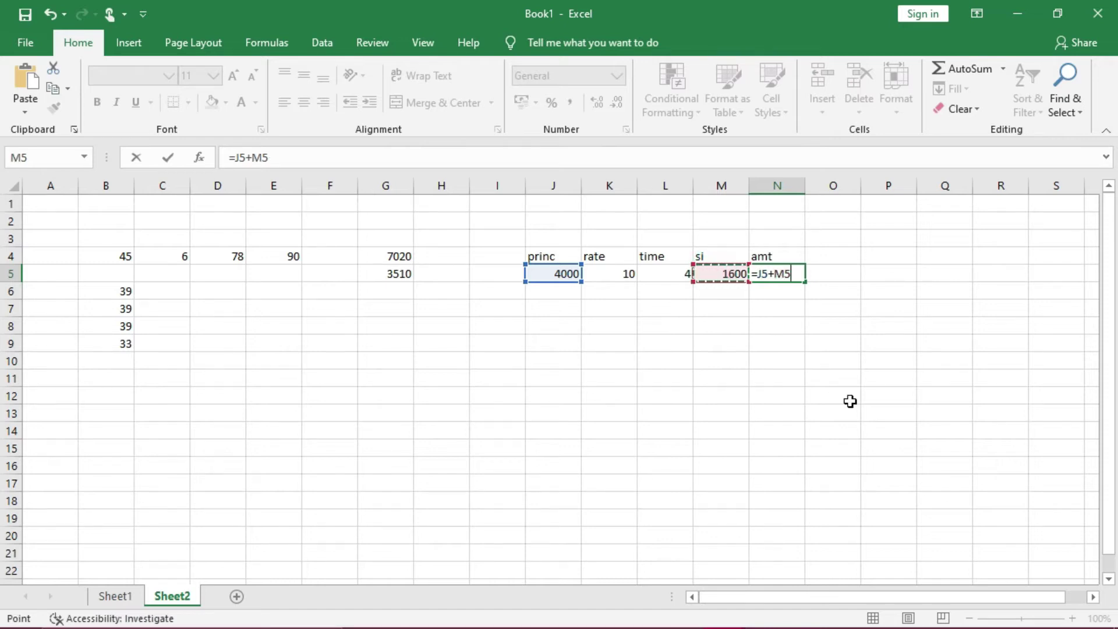
pyautogui.press('Return')
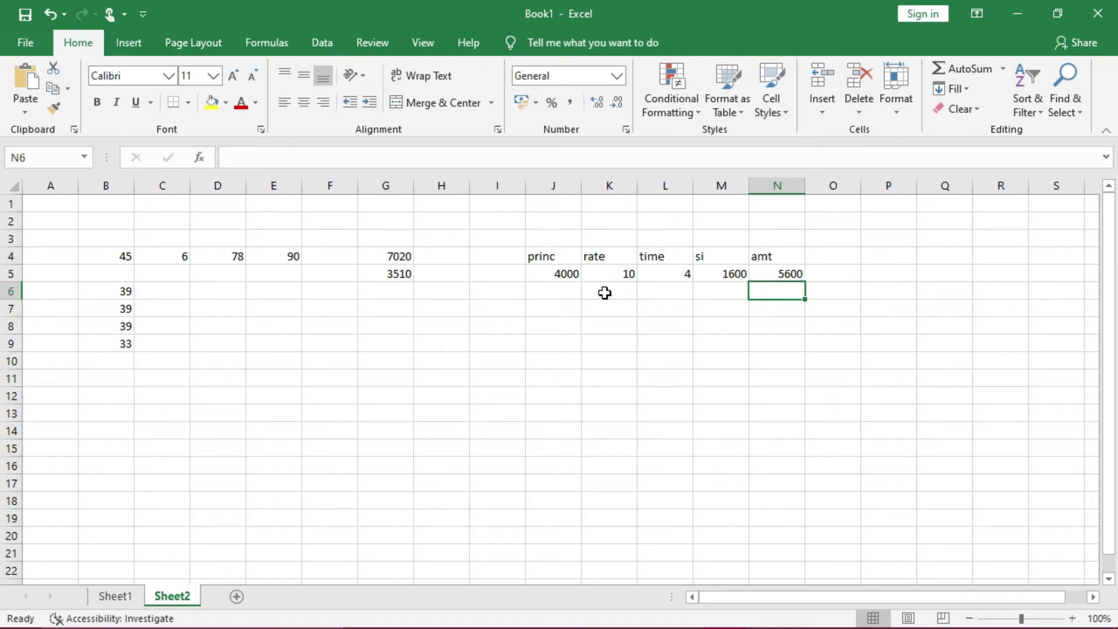
pyautogui.click(775, 274)
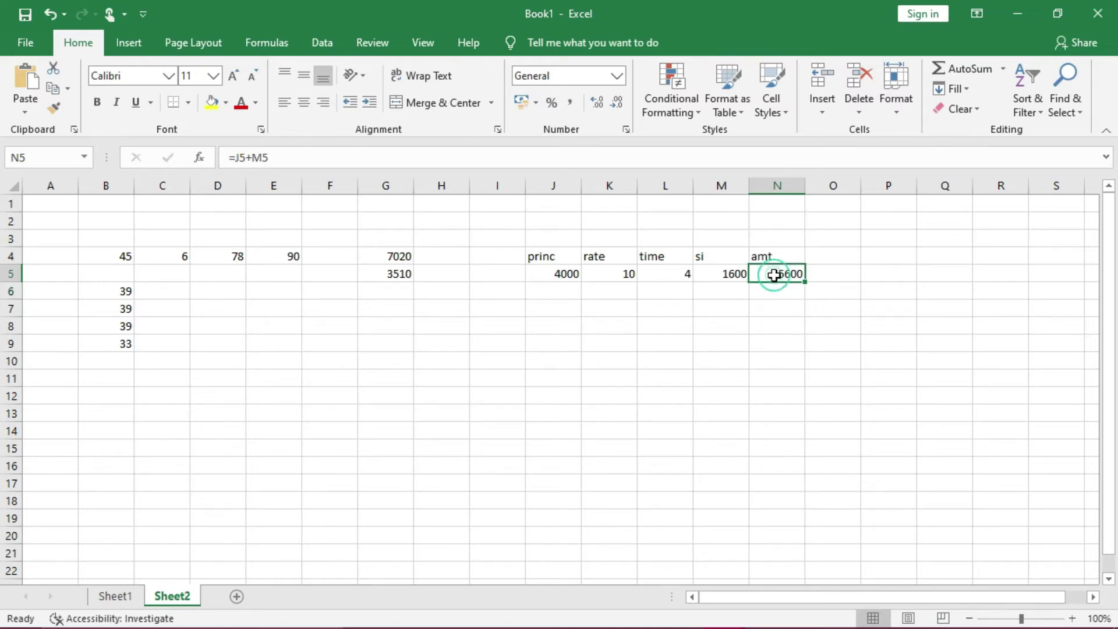
pyautogui.click(723, 274)
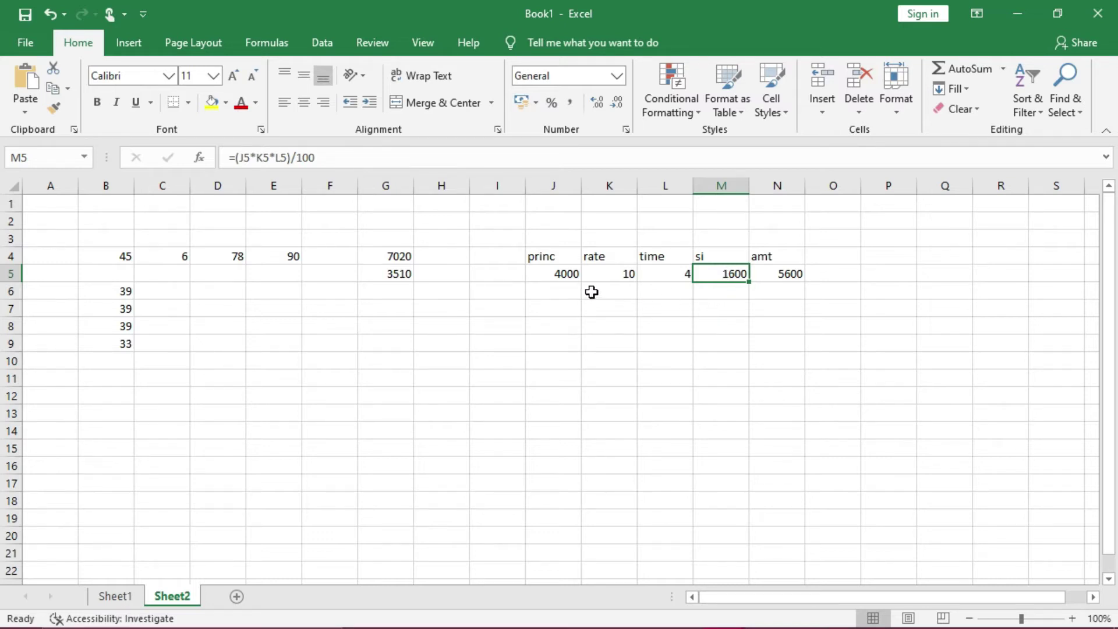
# - Fill in the second record in row 6 with principal 7000, rate 5 and time 5
pyautogui.click(560, 291)
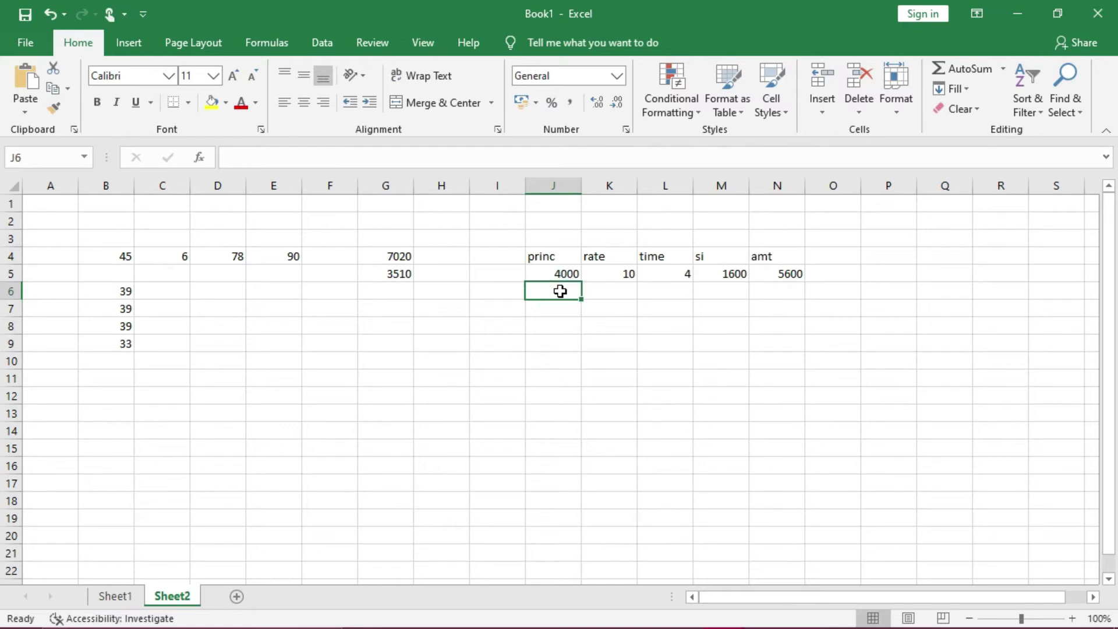
pyautogui.write('7000')
pyautogui.press('Tab')
pyautogui.write('5')
pyautogui.press('Tab')
pyautogui.write('5')
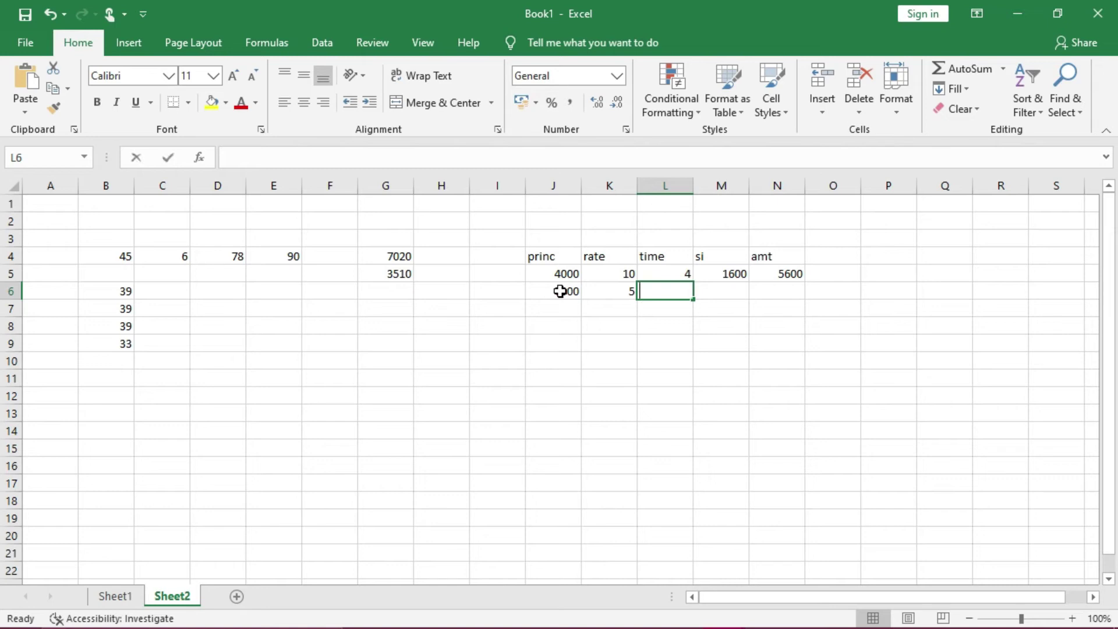
pyautogui.press('Tab')
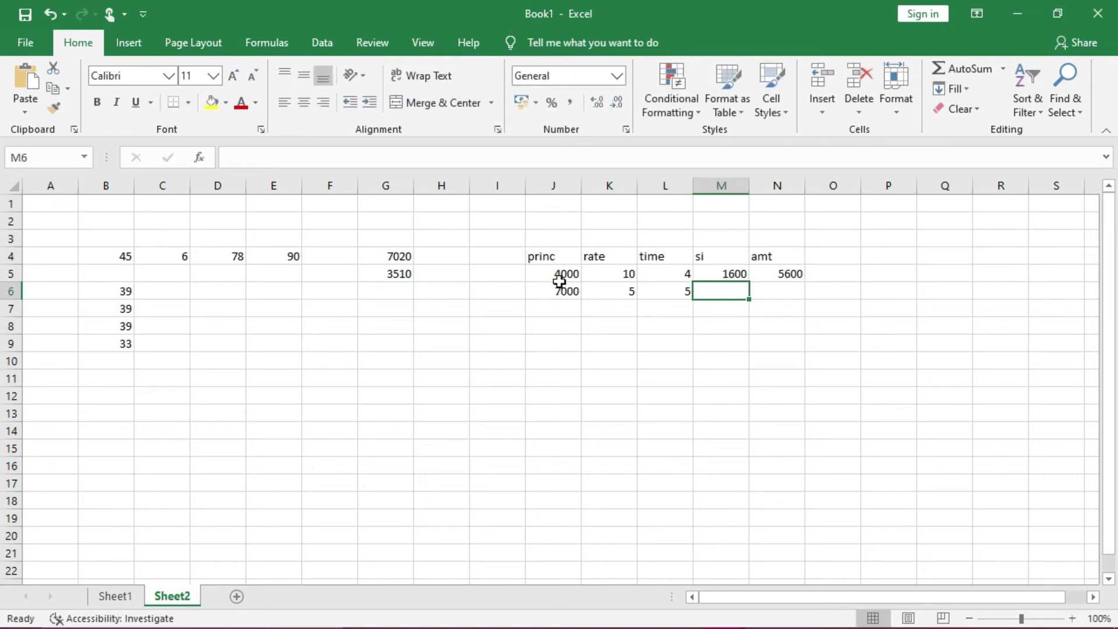
# - Copy the simple interest and amount formulas from M5 and N5 down to row 6
pyautogui.click(734, 274)
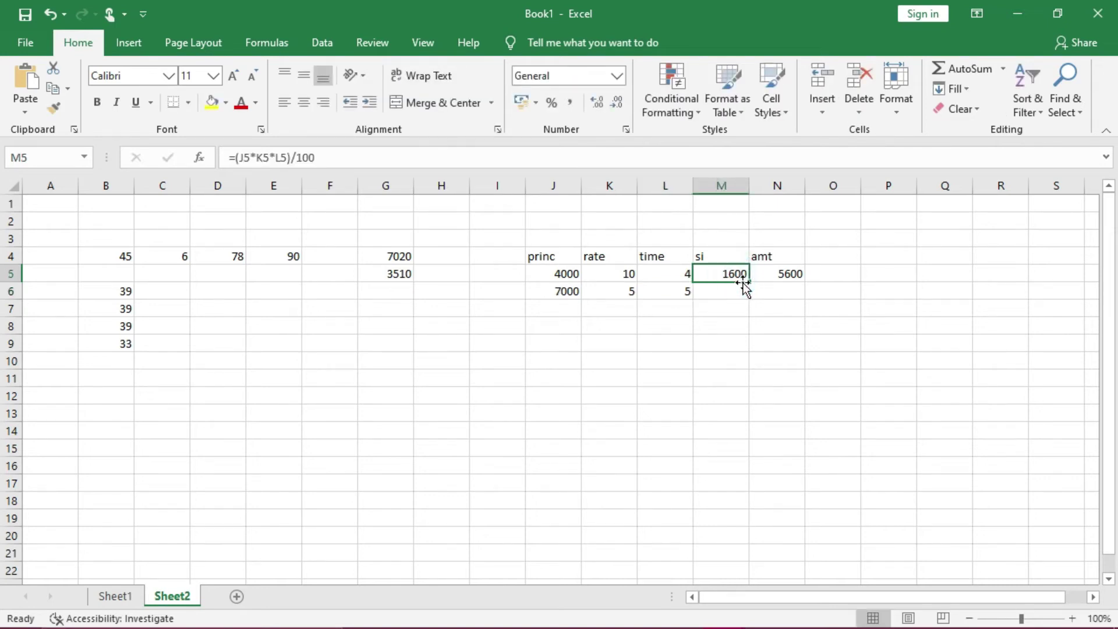
pyautogui.moveTo(749, 281); pyautogui.dragTo(748, 300)
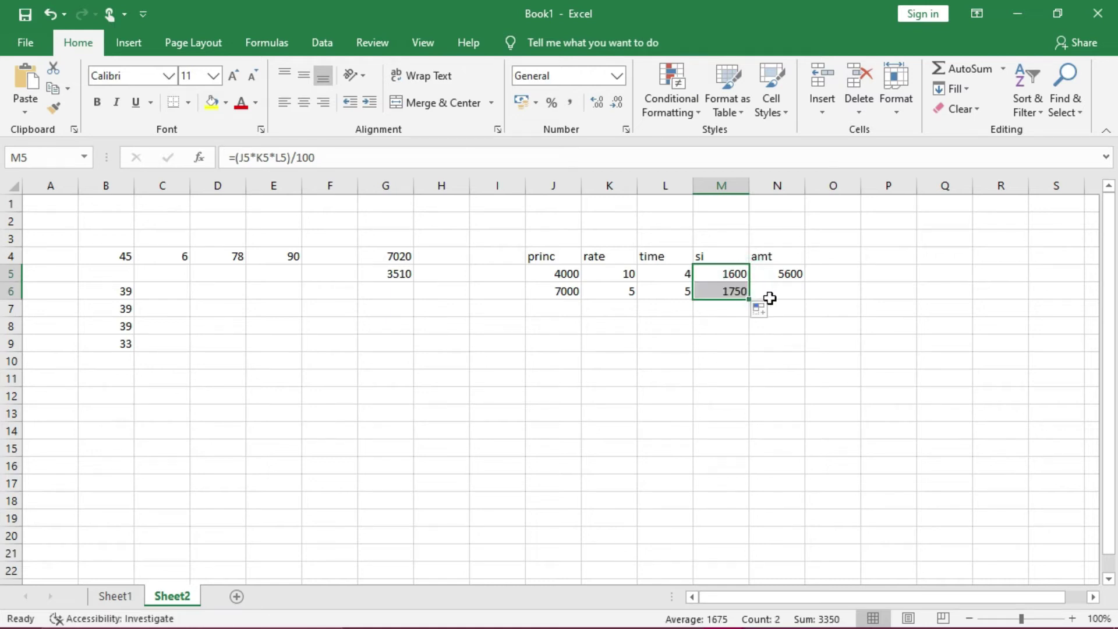
pyautogui.click(724, 293)
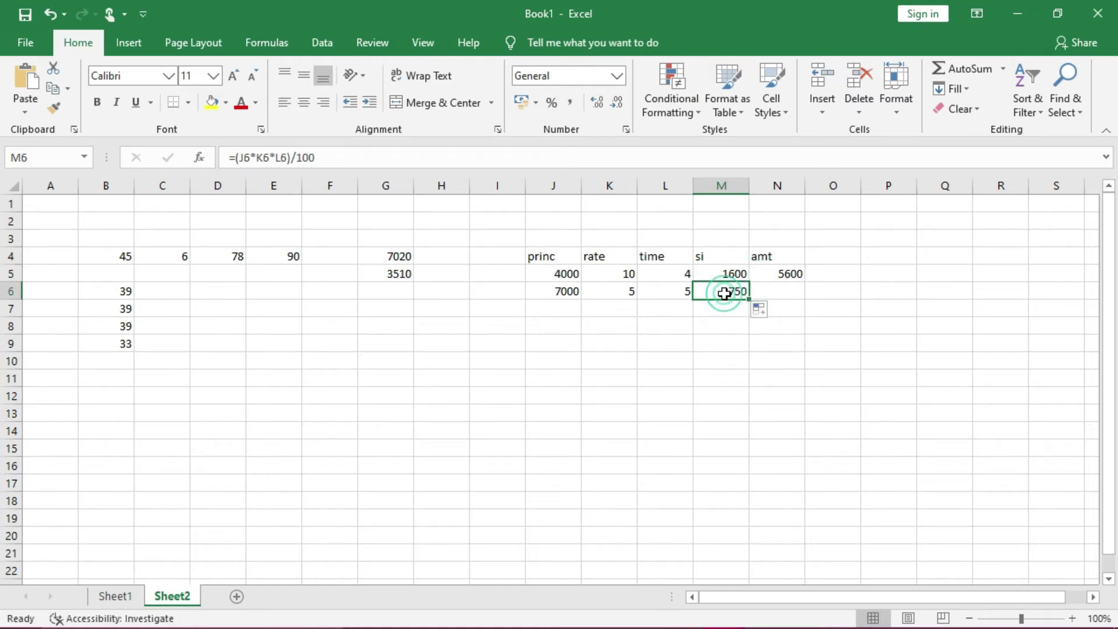
pyautogui.click(779, 275)
pyautogui.moveTo(803, 282); pyautogui.dragTo(803, 301)
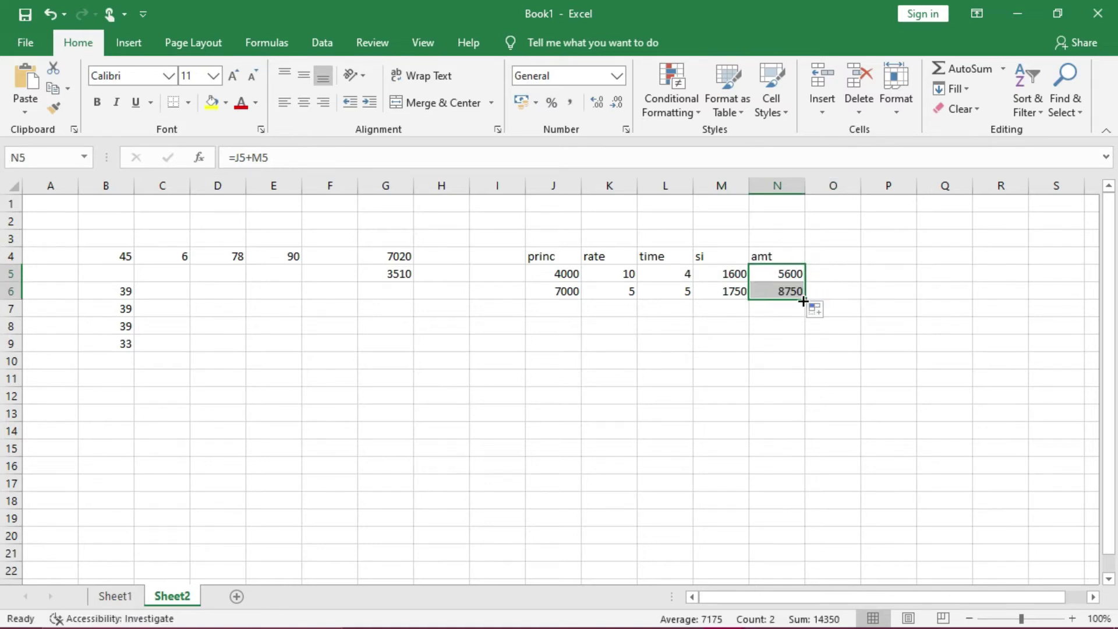
pyautogui.click(756, 362)
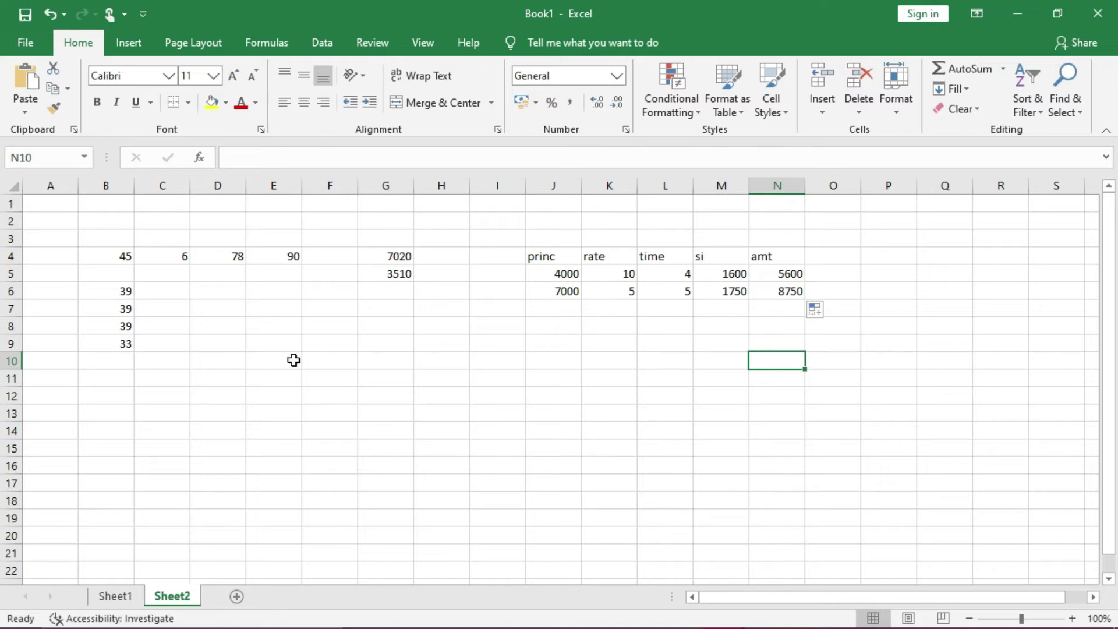
pyautogui.click(546, 330)
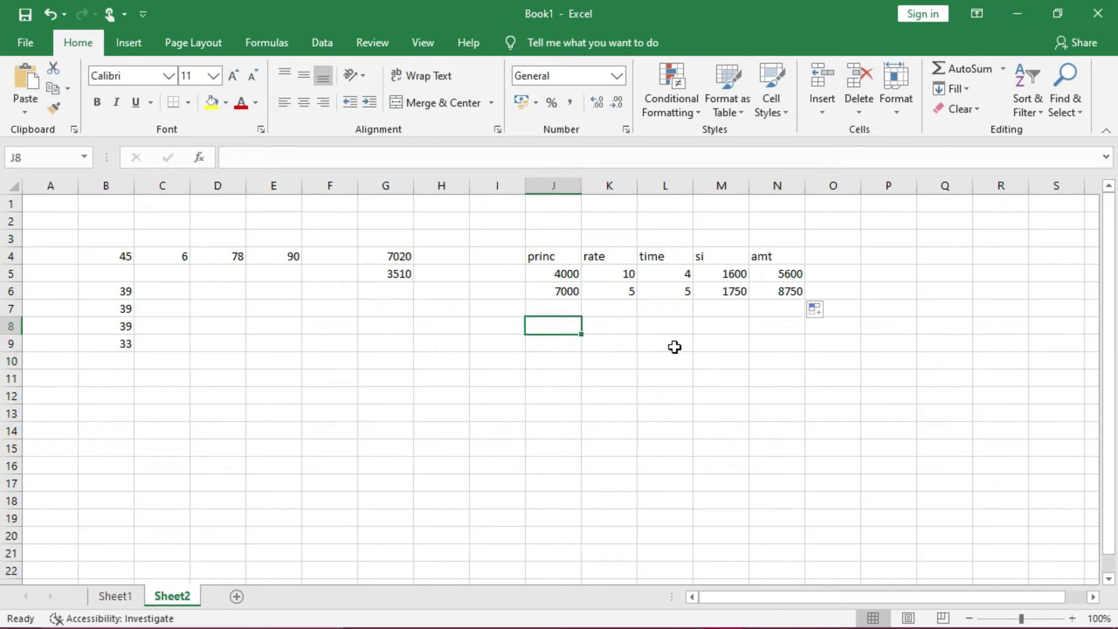
# - Add three scattered cells in cell J8 with the formula =D4+G5+B8
pyautogui.write('=')
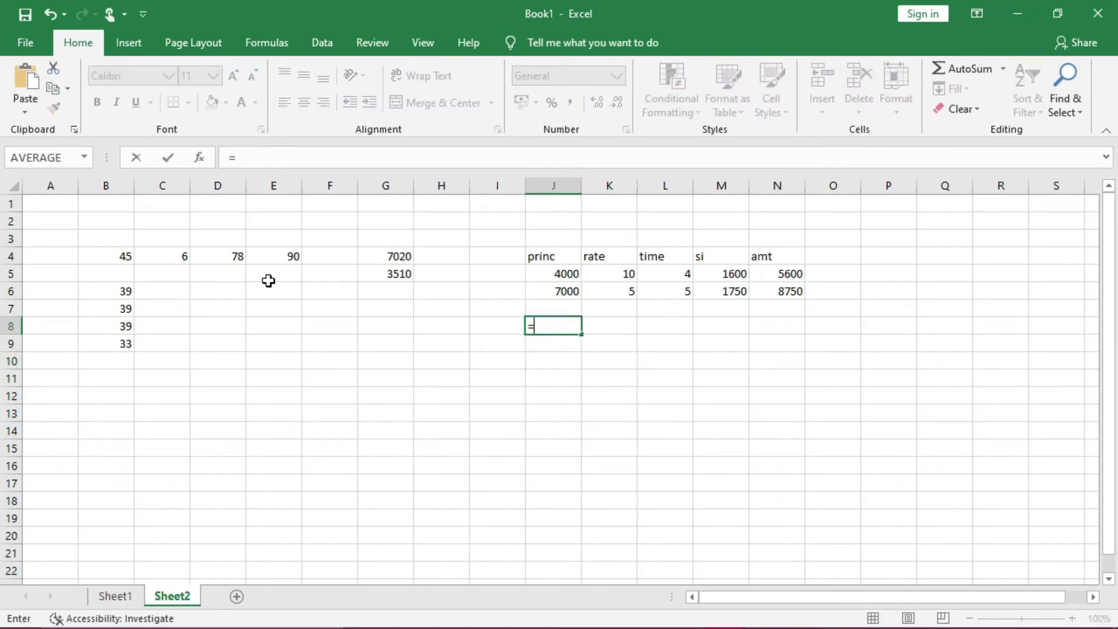
pyautogui.click(220, 255)
pyautogui.write('+')
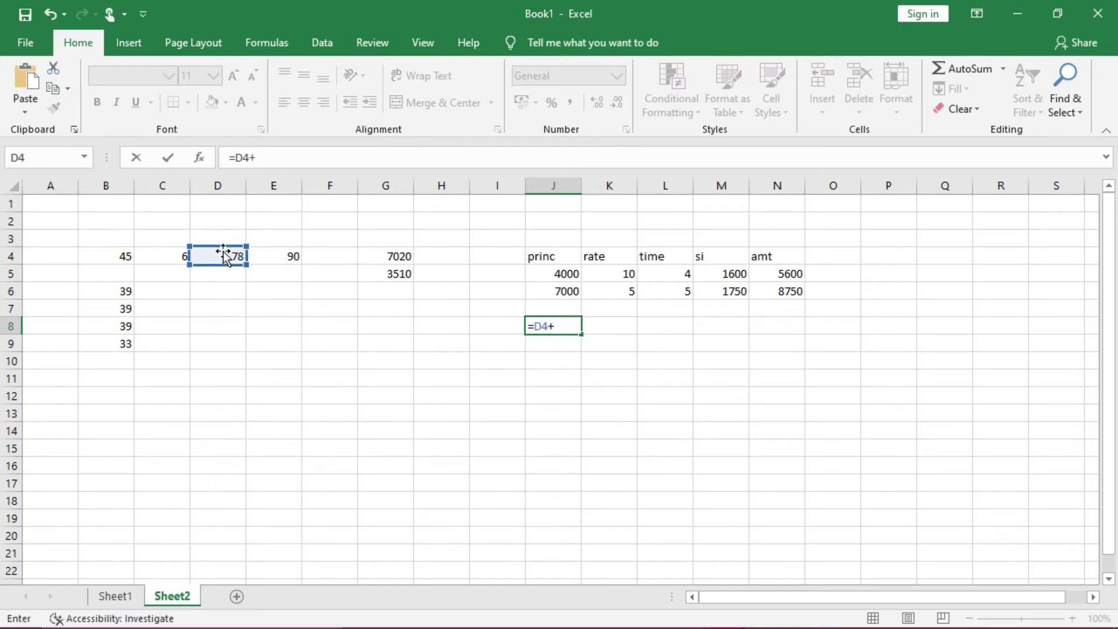
pyautogui.click(373, 273)
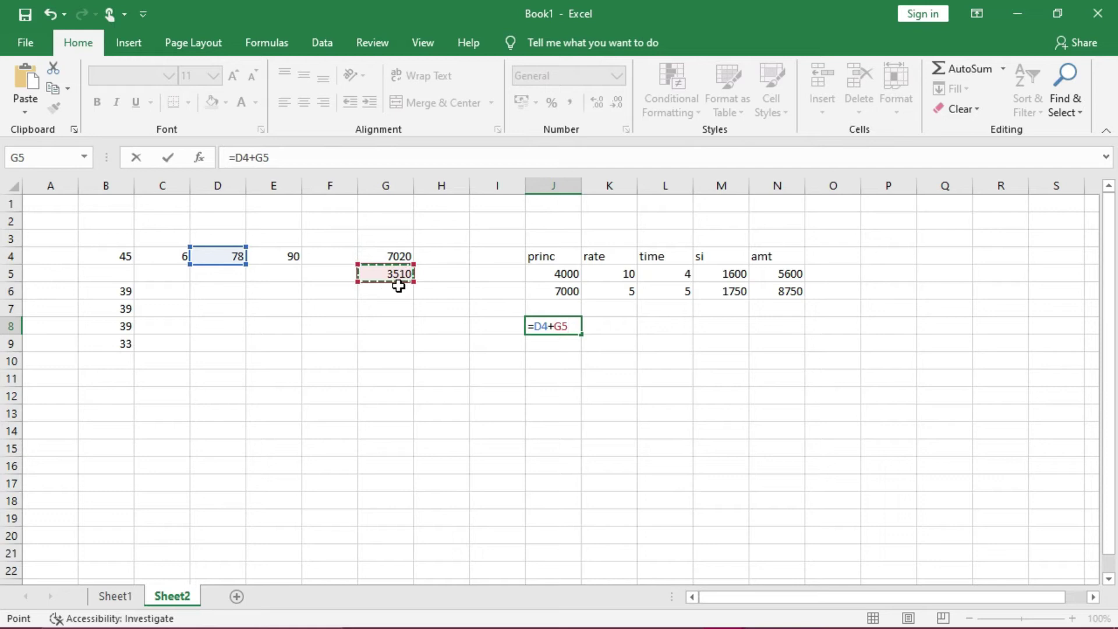
pyautogui.write('+')
pyautogui.click(117, 326)
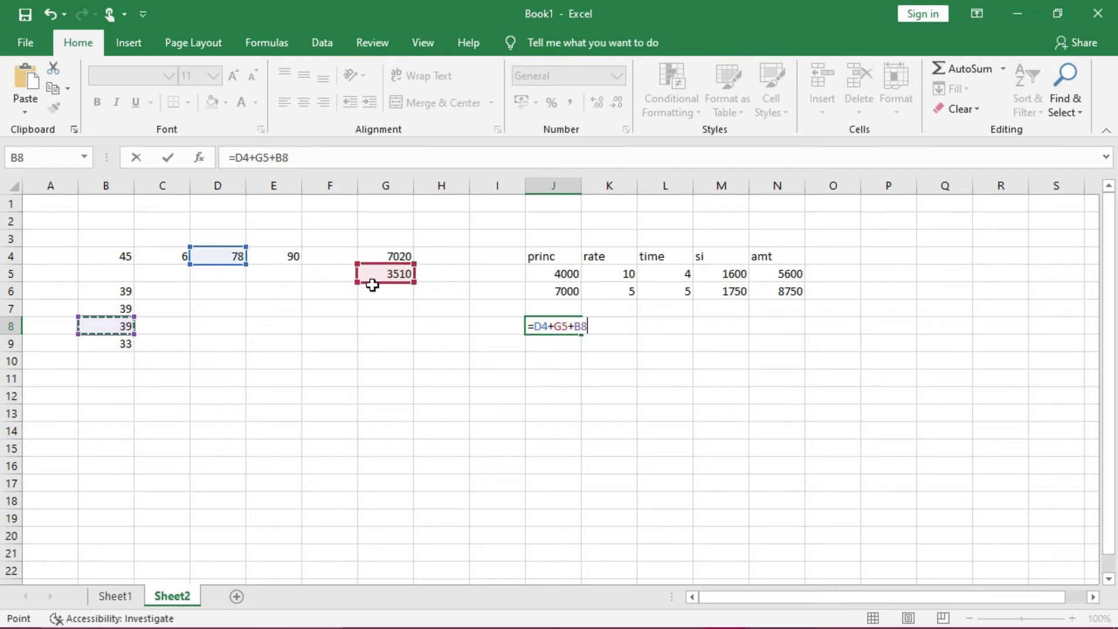
pyautogui.hotkey('ctrl', 'Return')
pyautogui.press('Return')
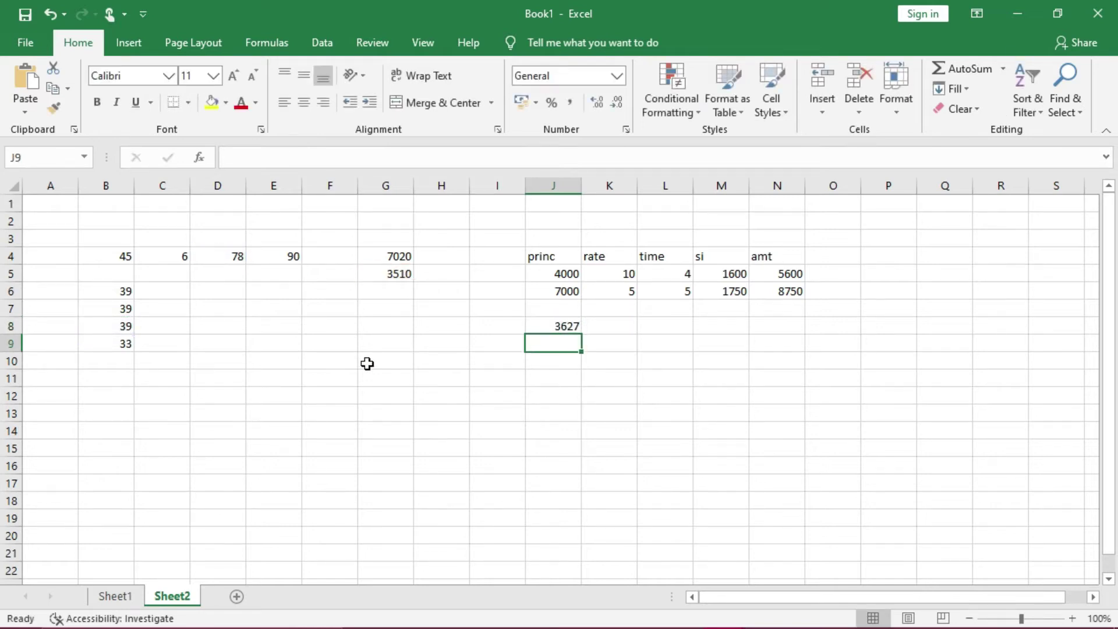
# - Total three separate cells in cell J9 with the formula =SUM(G5,E4,B7)
pyautogui.write('=sum(')
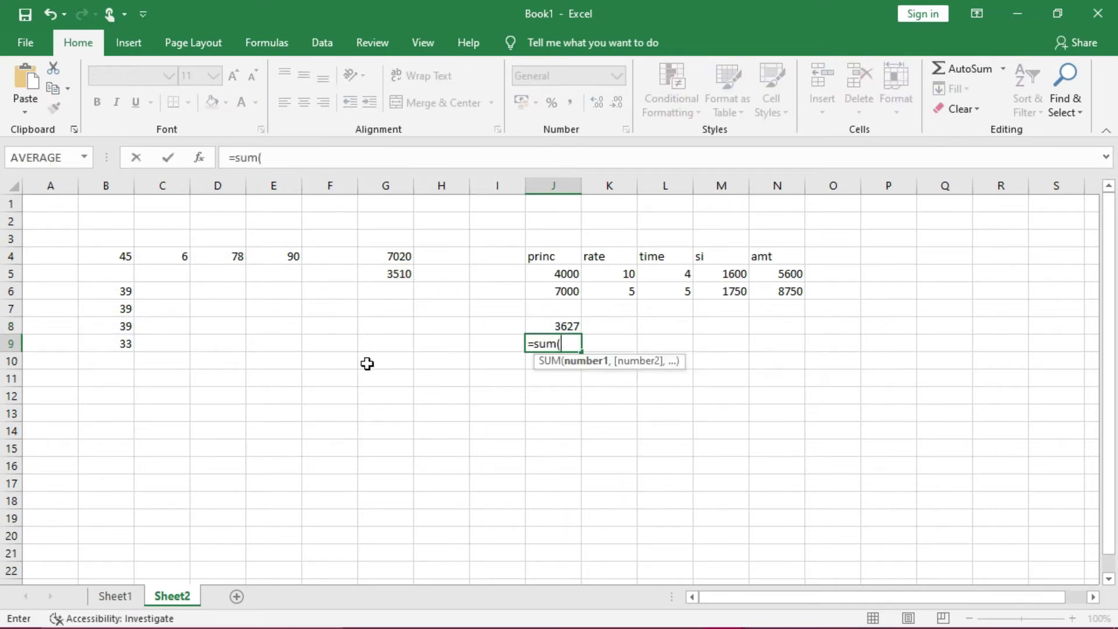
pyautogui.click(381, 274)
pyautogui.write(',')
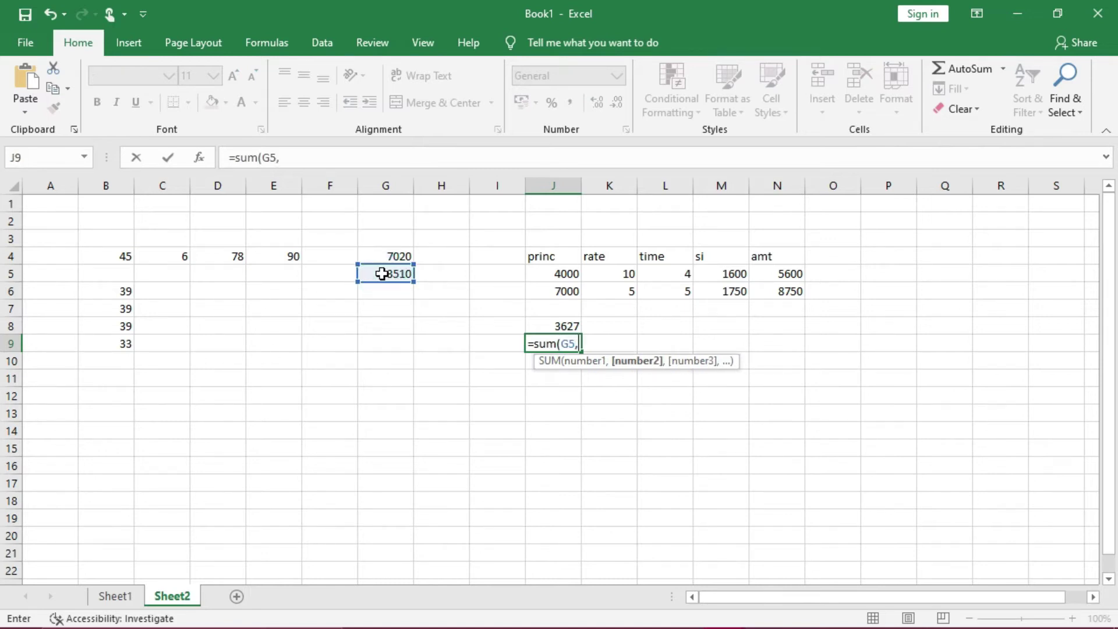
pyautogui.click(288, 260)
pyautogui.write(',')
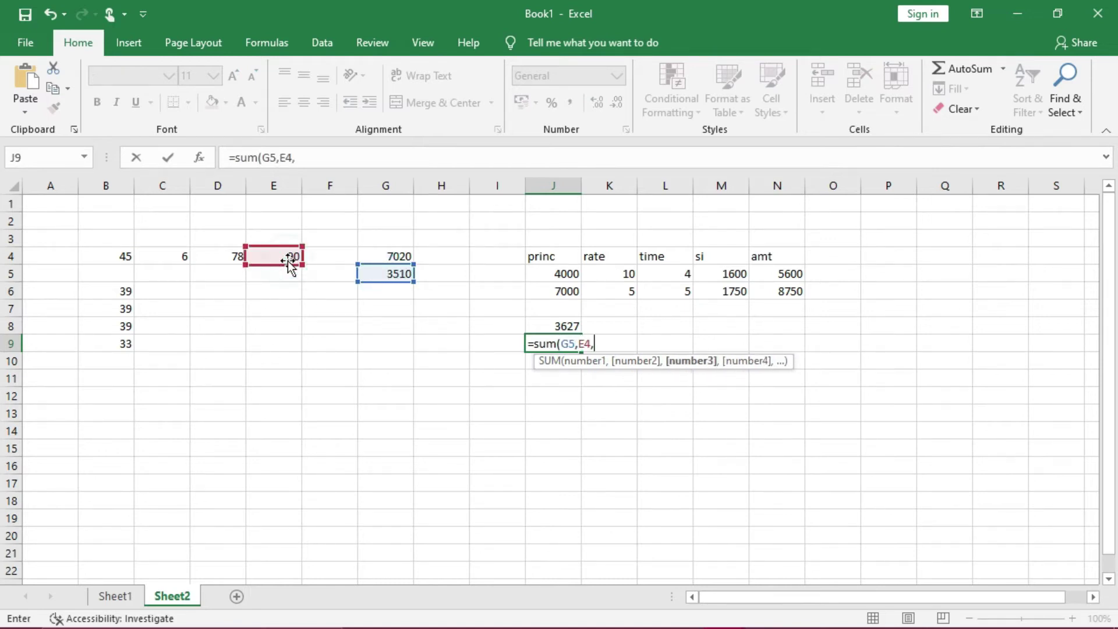
pyautogui.click(128, 305)
pyautogui.write(')')
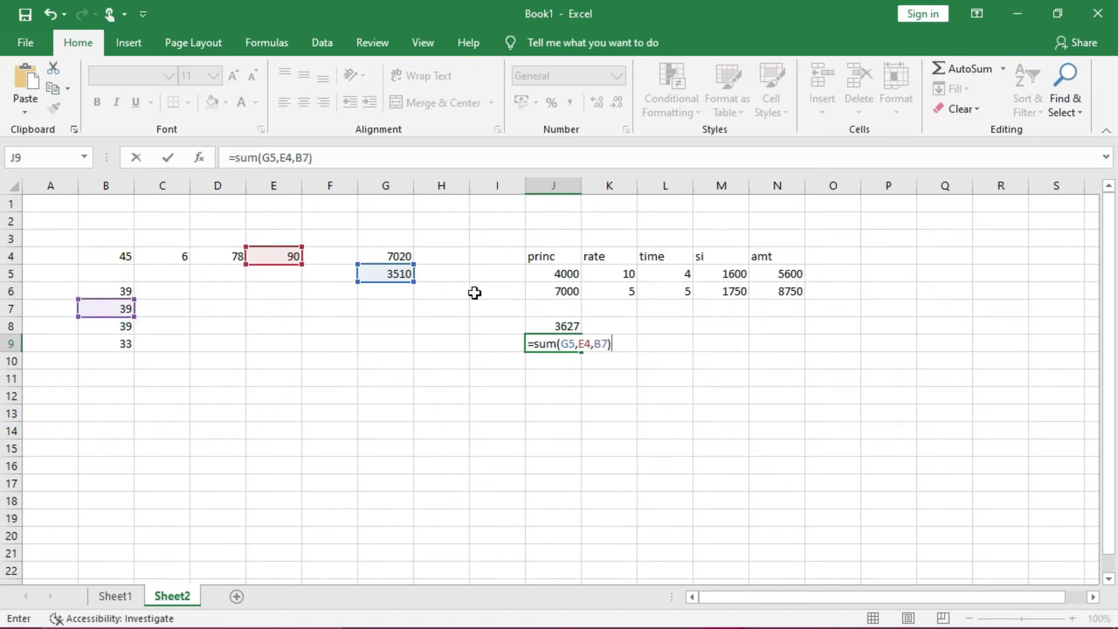
pyautogui.press('Return')
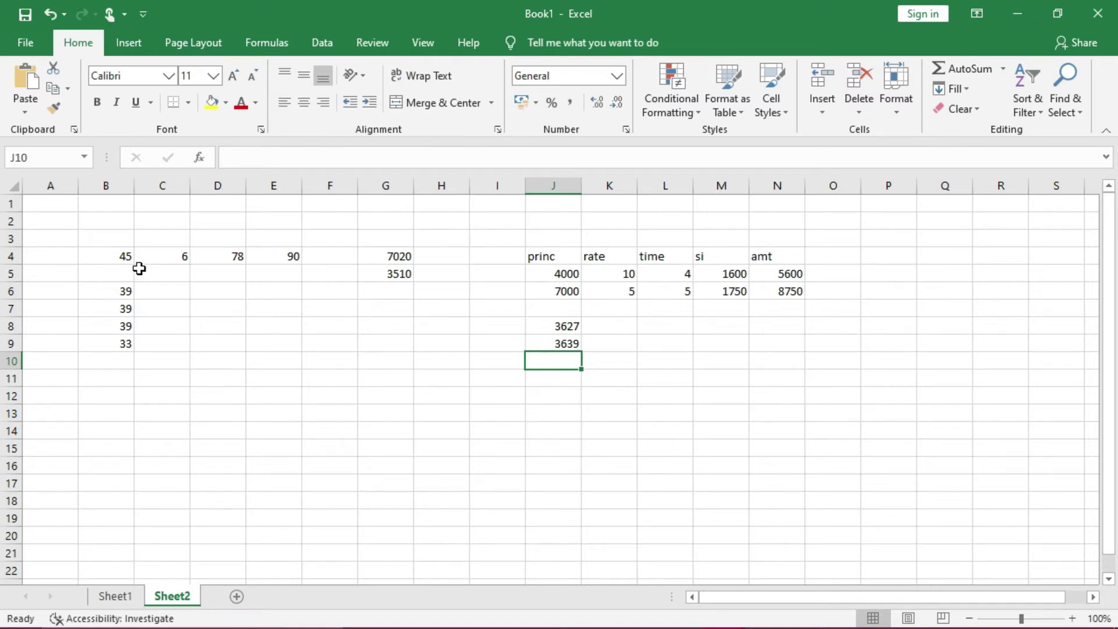
# - Sum the four row 4 numbers individually in cell F4 with =SUM(B4,C4,D4,E4), and review the formula
pyautogui.click(323, 260)
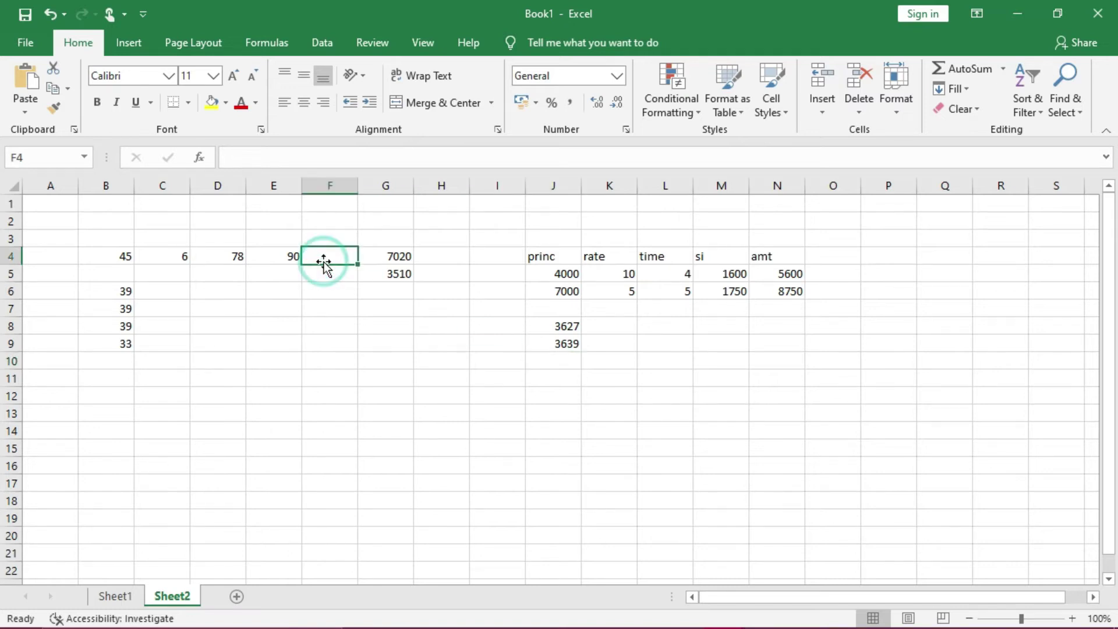
pyautogui.write('=sum')
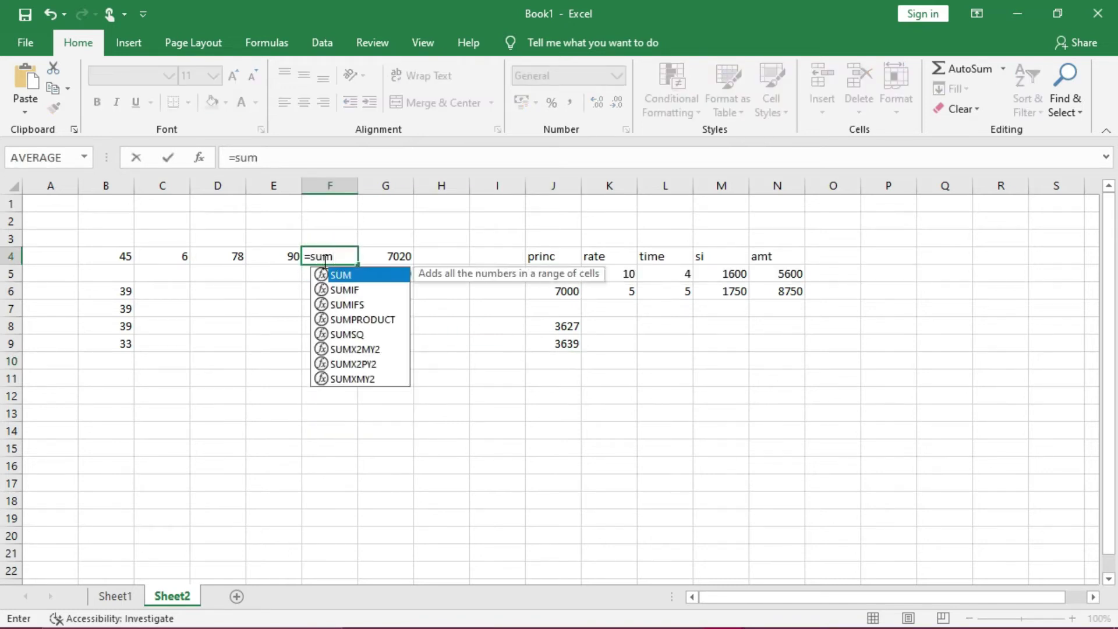
pyautogui.write('(')
pyautogui.click(98, 254)
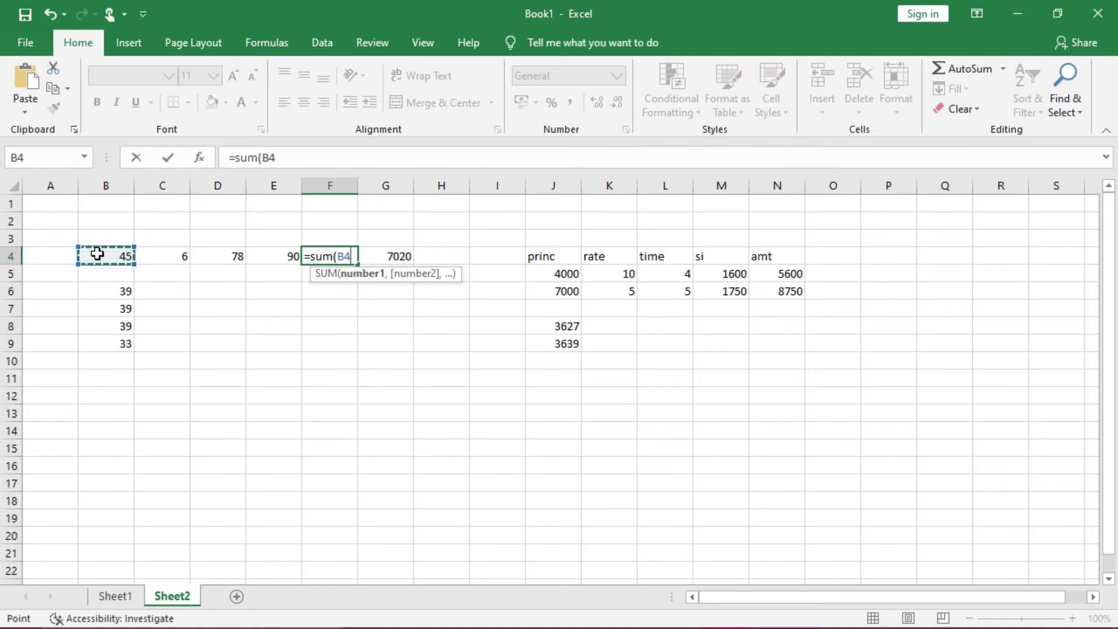
pyautogui.write(',')
pyautogui.click(161, 255)
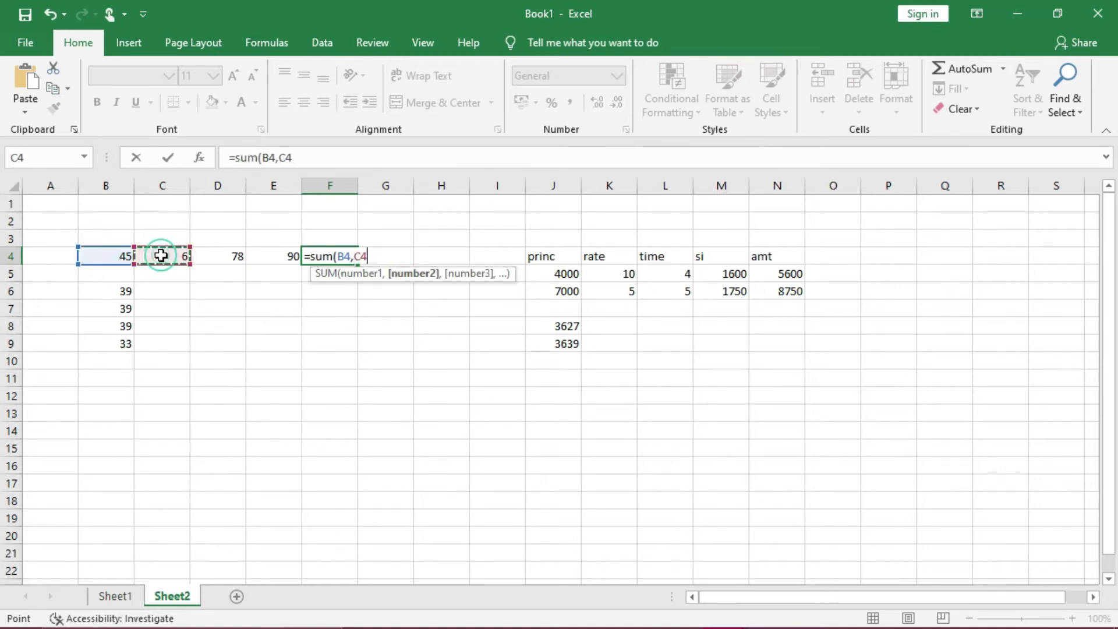
pyautogui.write(',')
pyautogui.click(214, 255)
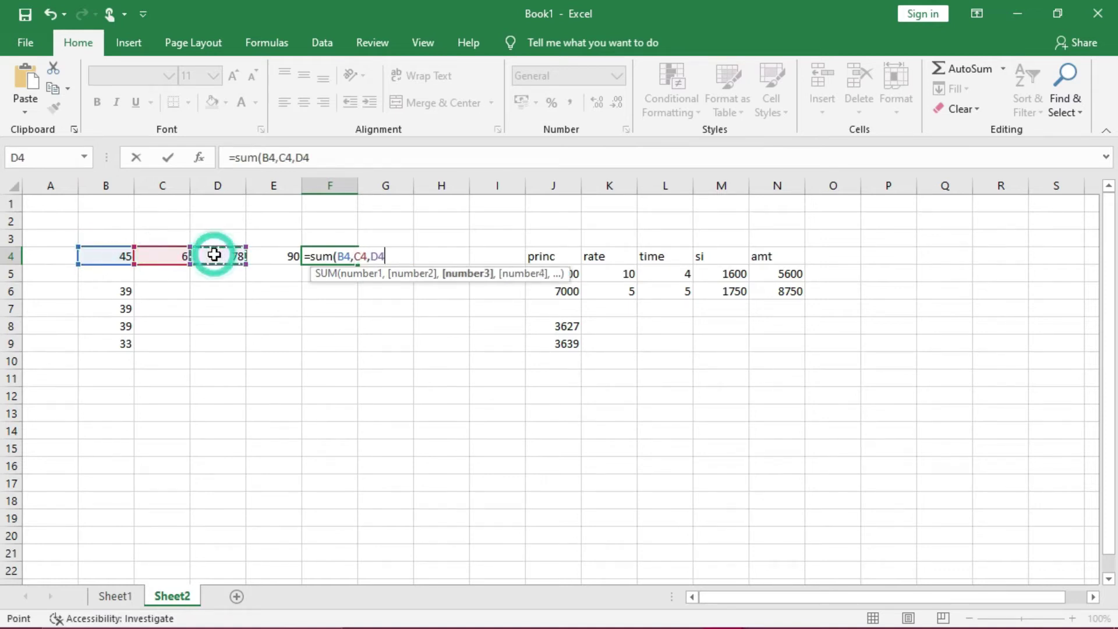
pyautogui.write(',')
pyautogui.click(271, 256)
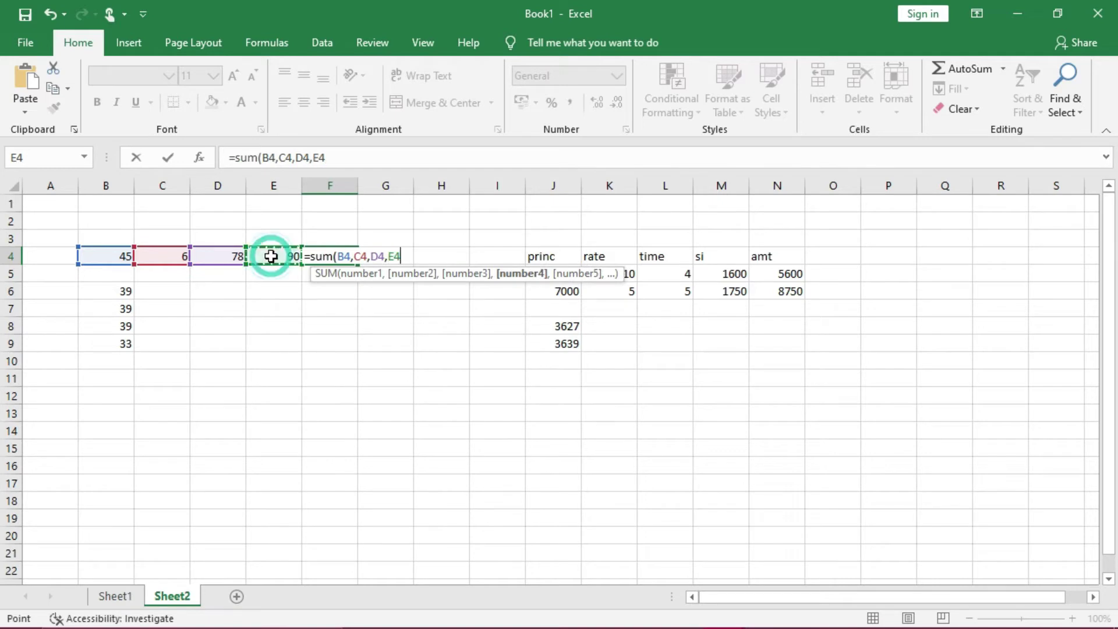
pyautogui.press('Return')
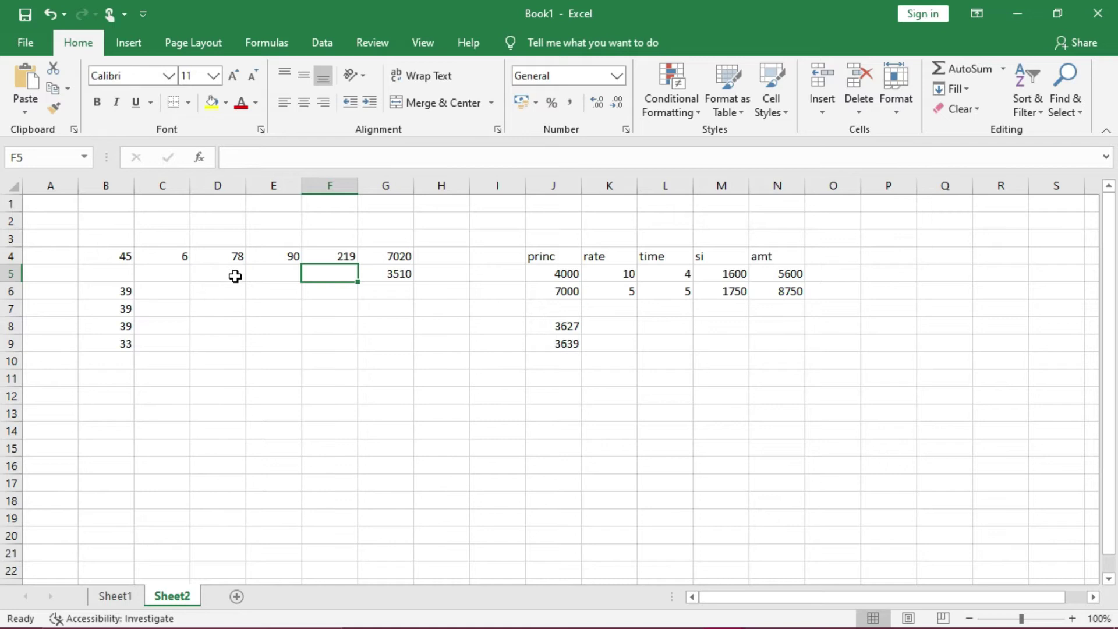
pyautogui.click(344, 251)
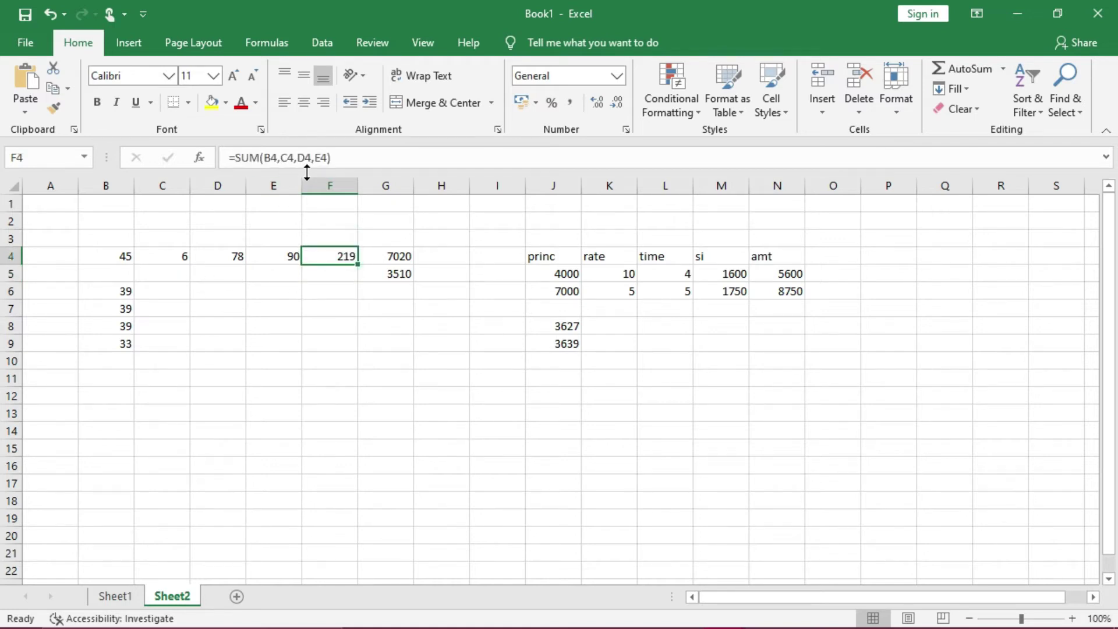
# - Sum the same row 4 numbers as a range in cell F5 with the formula =SUM(B4:E4)
pyautogui.click(327, 270)
pyautogui.write('=su')
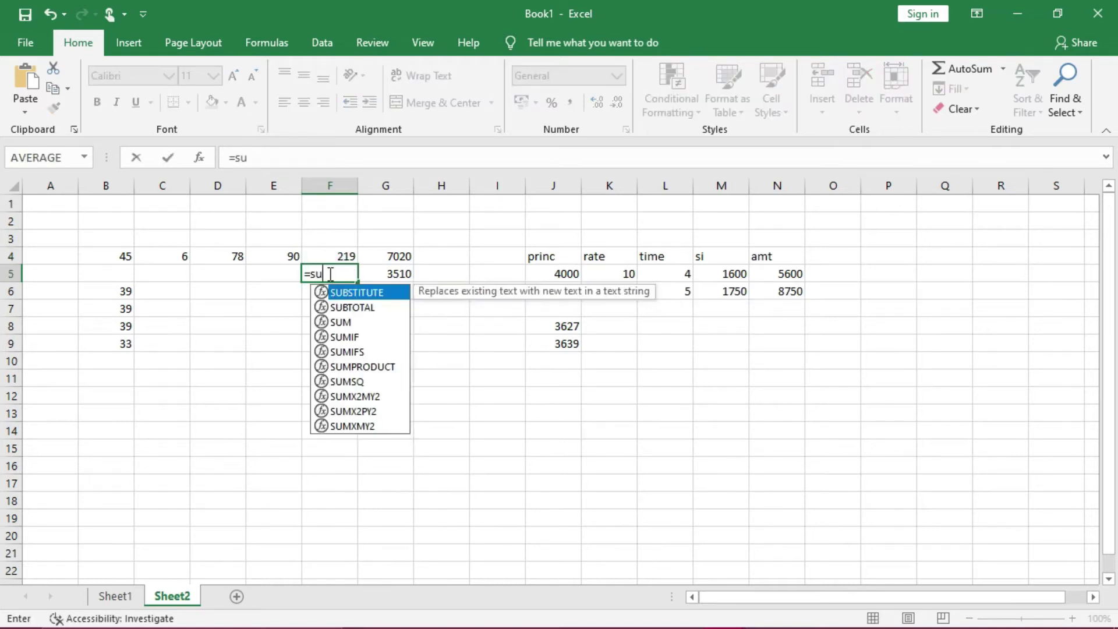
pyautogui.write('m(')
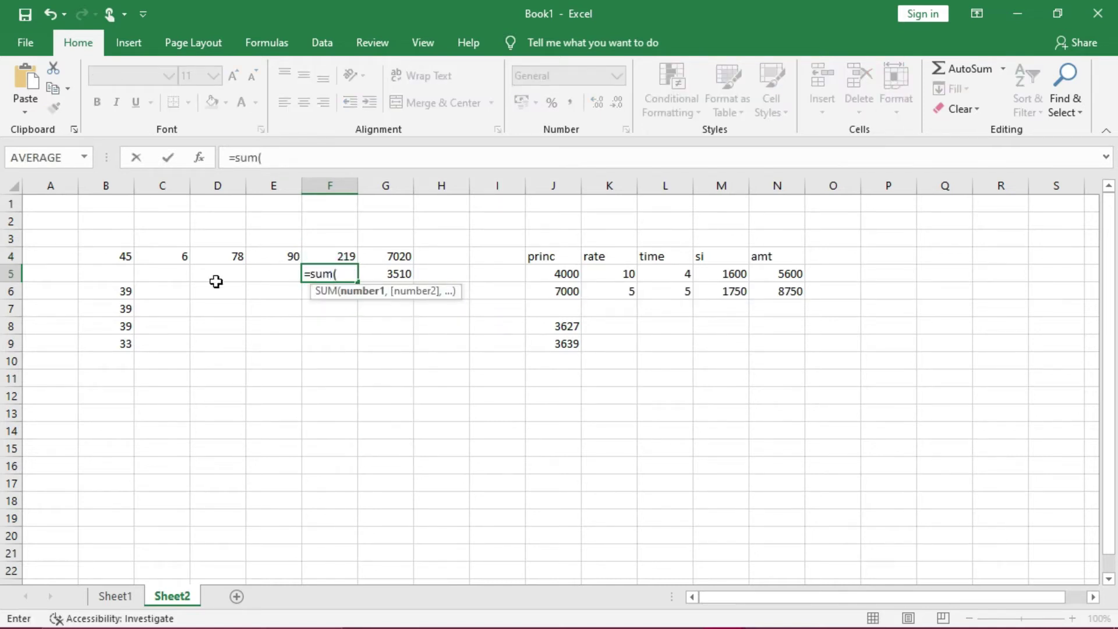
pyautogui.click(129, 258)
pyautogui.press('F8')
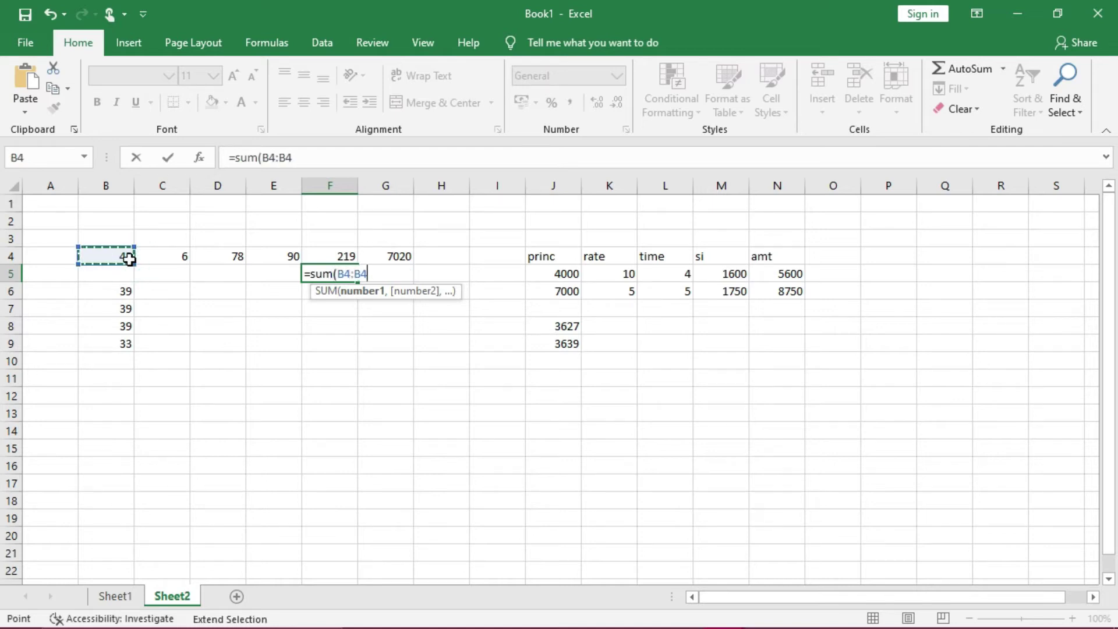
pyautogui.click(274, 252)
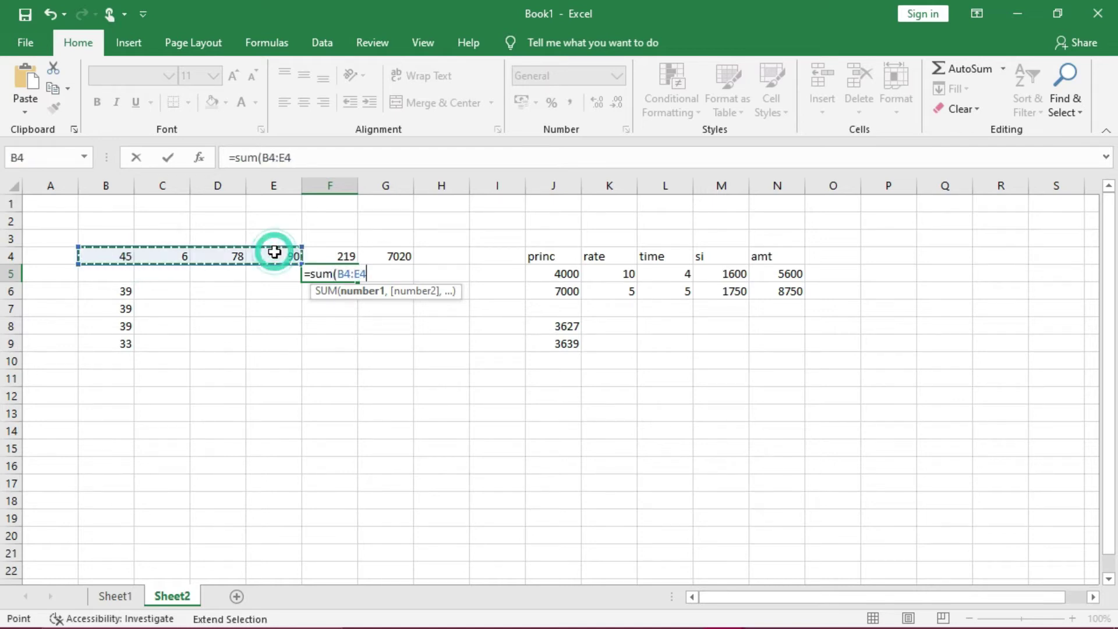
pyautogui.write('()')
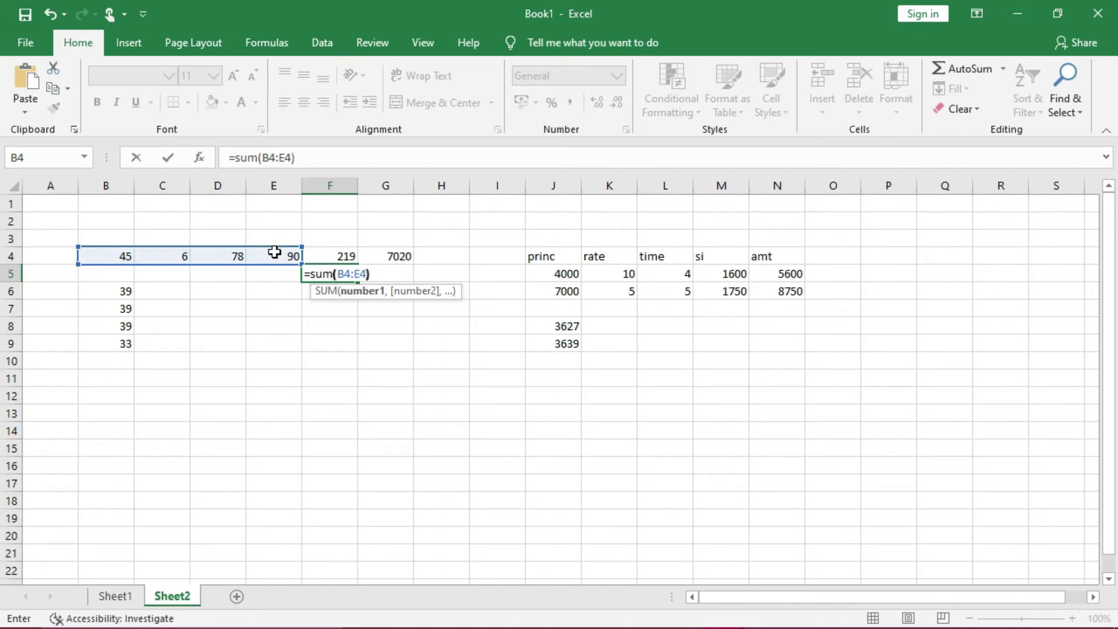
pyautogui.press('Return')
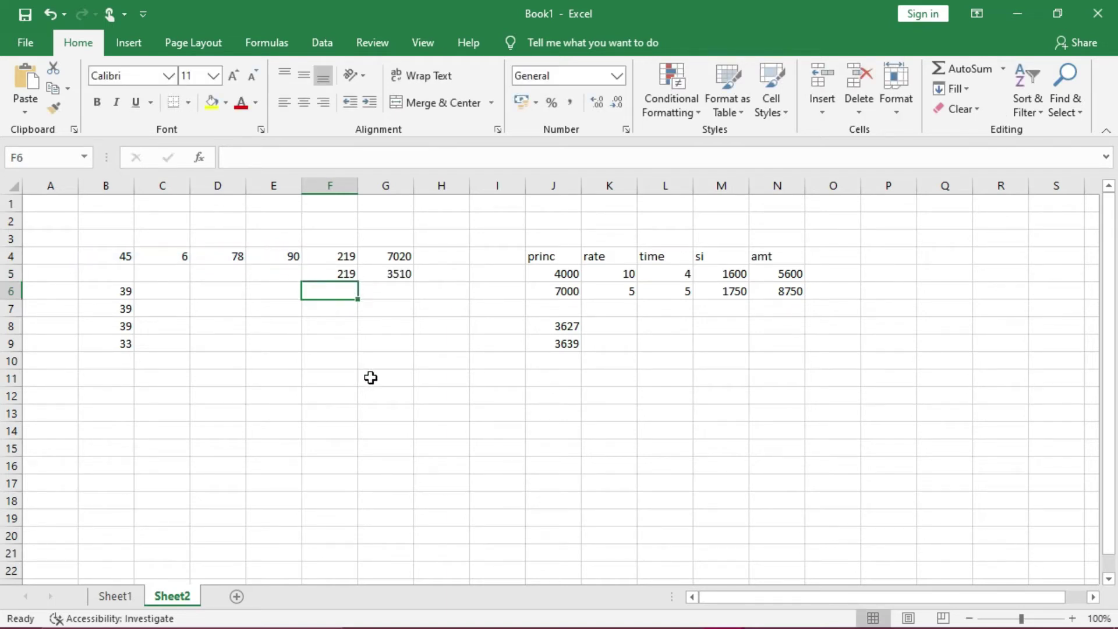
# - Sum constants together with a logical value in cell J11 using the formula =SUM(5,10,TRUE)
pyautogui.click(537, 382)
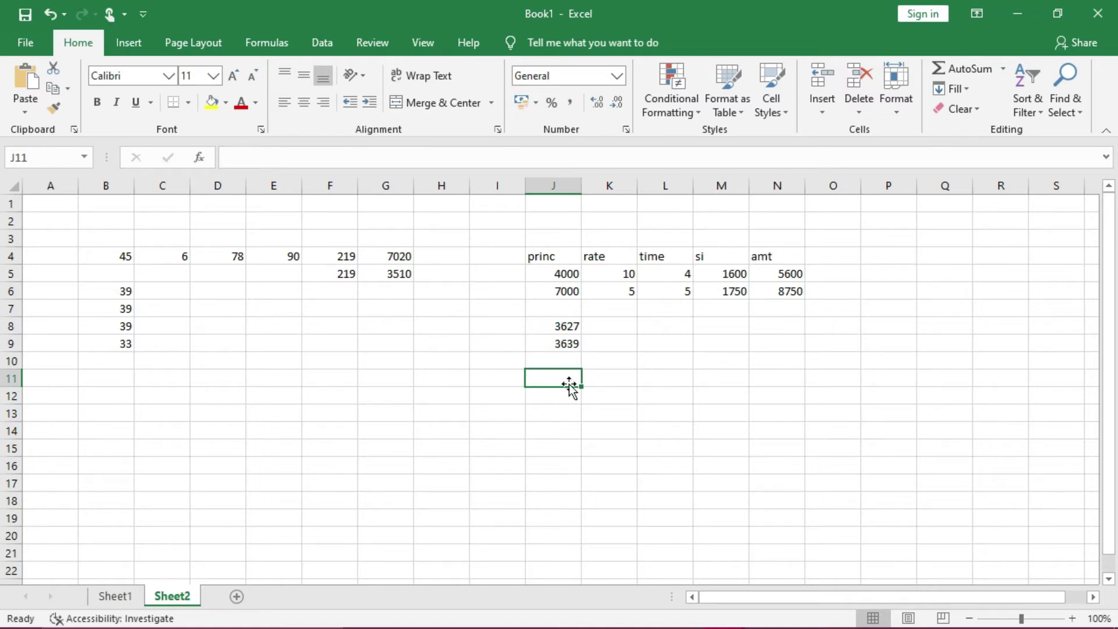
pyautogui.write('=sum(')
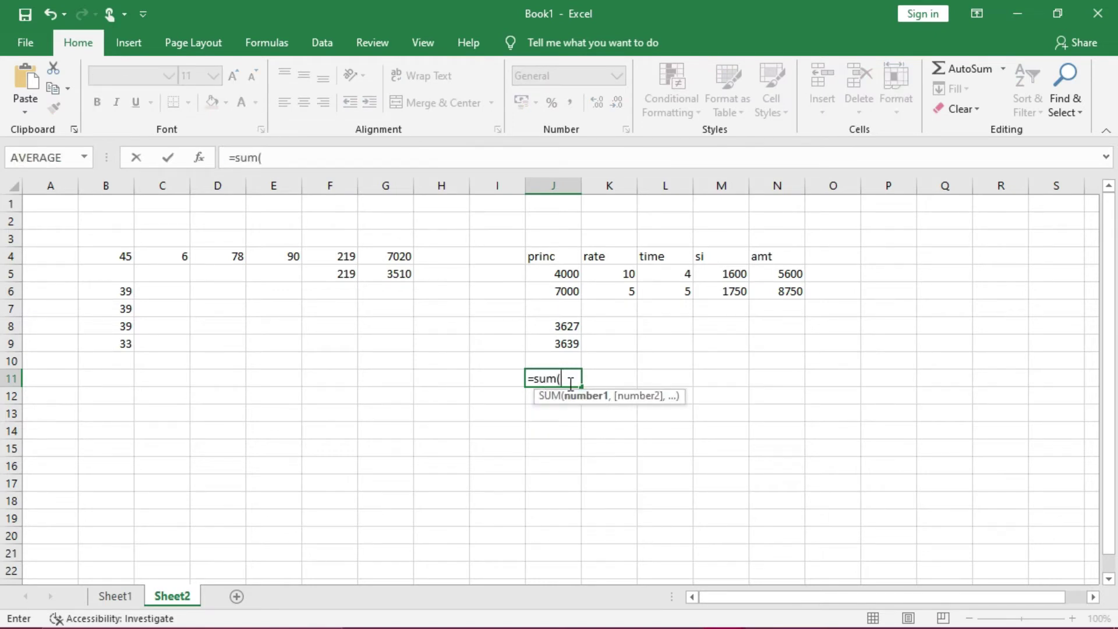
pyautogui.write('5,10')
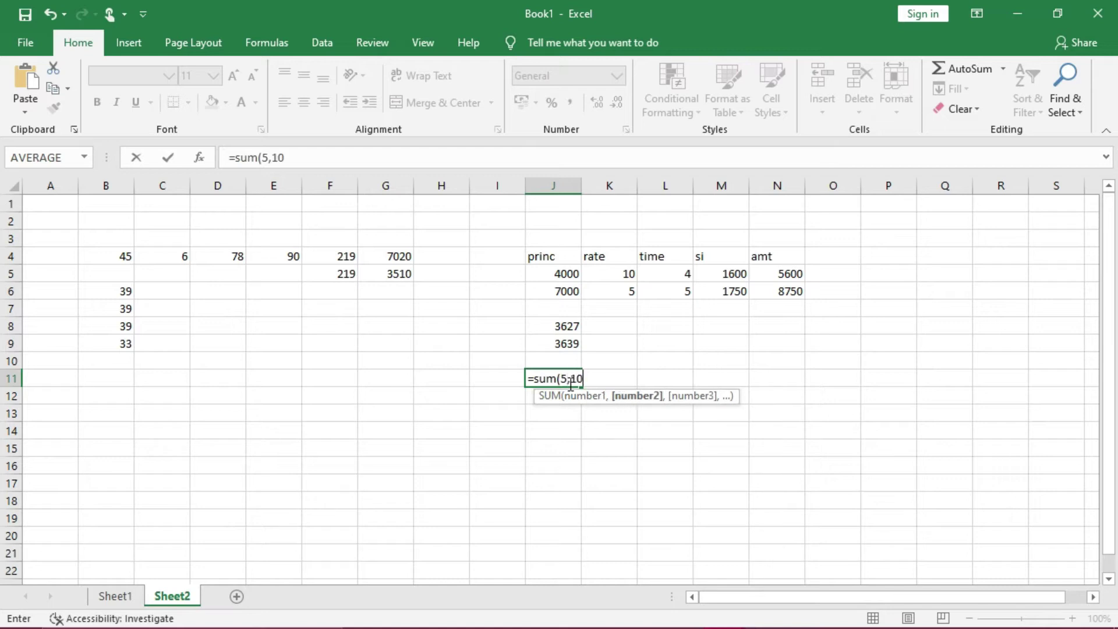
pyautogui.write(',true')
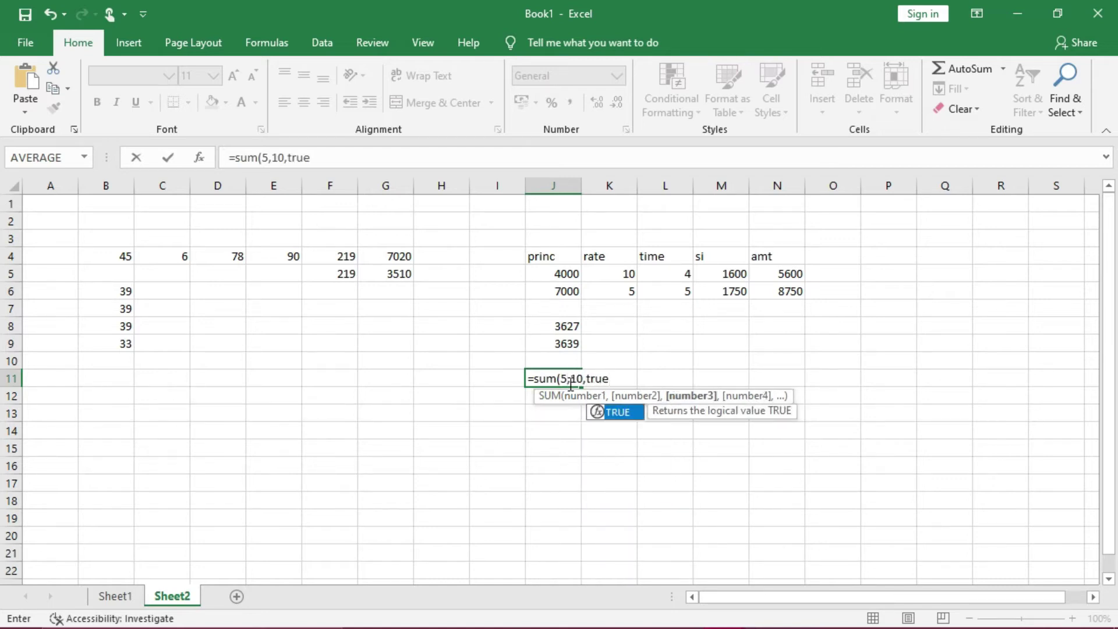
pyautogui.write(')')
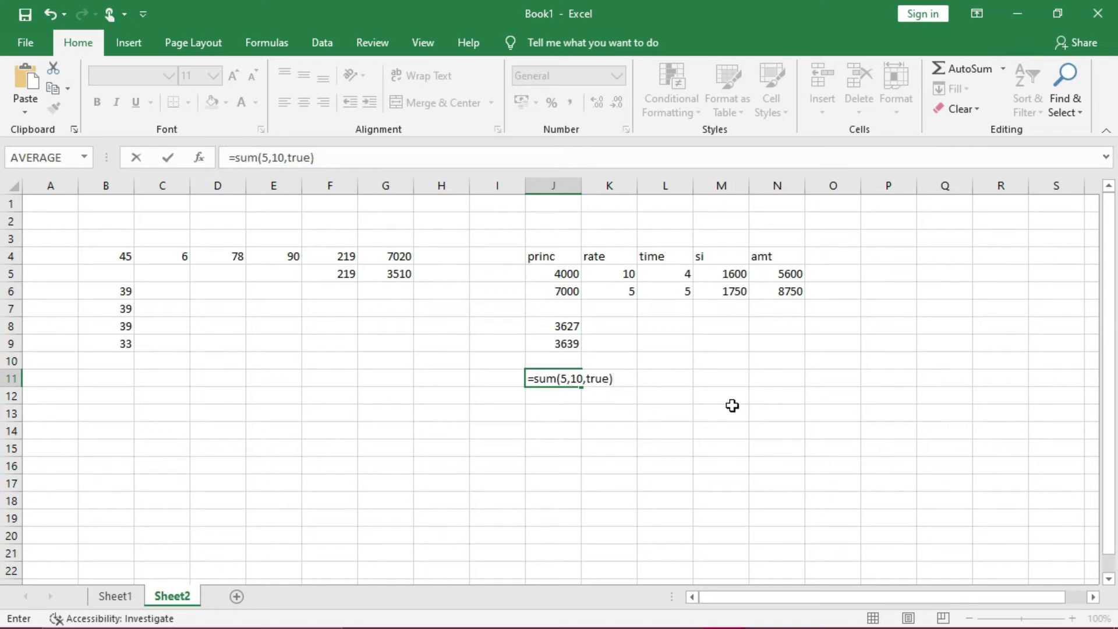
pyautogui.press('Return')
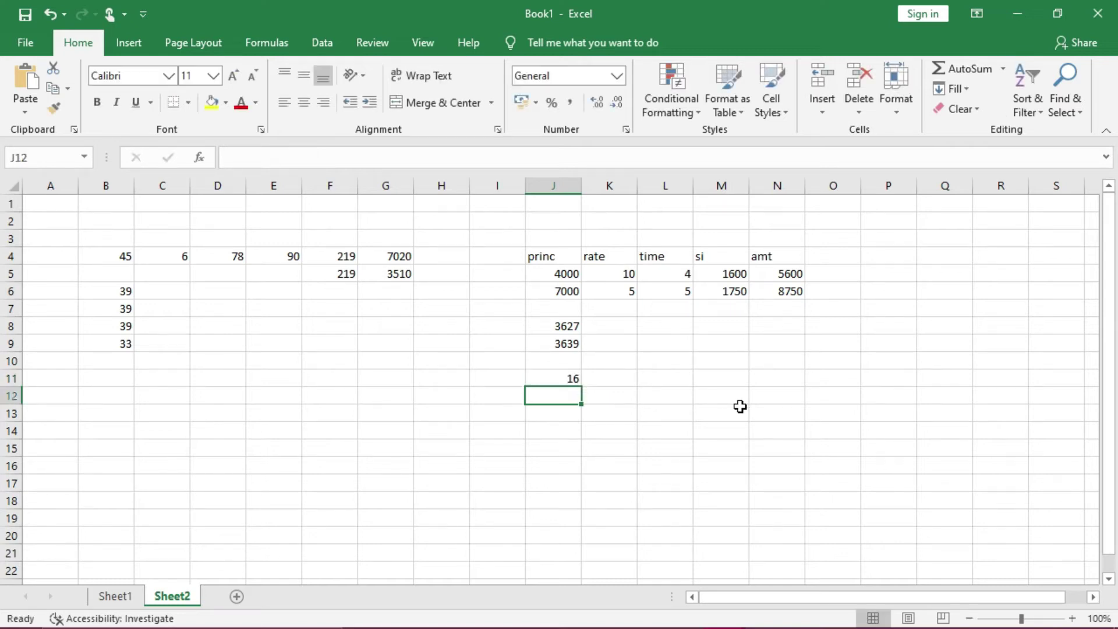
# - Copy the J11 formula down to J12, and change the logical value in J11 to FALSE, giving =SUM(5,10,FALSE)
pyautogui.click(537, 379)
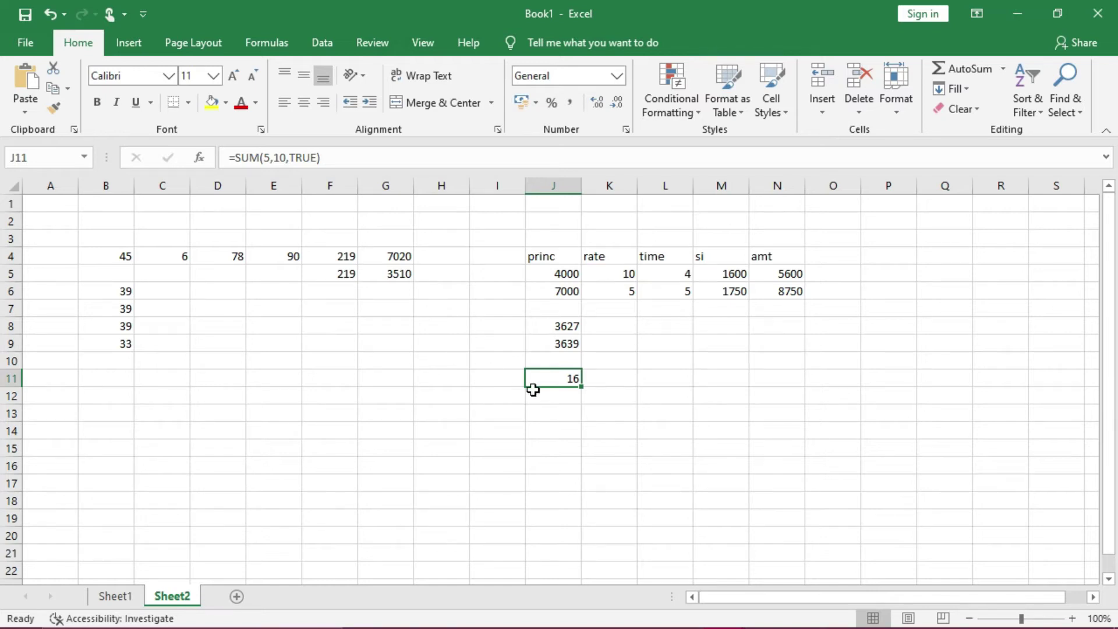
pyautogui.moveTo(580, 386); pyautogui.dragTo(581, 403)
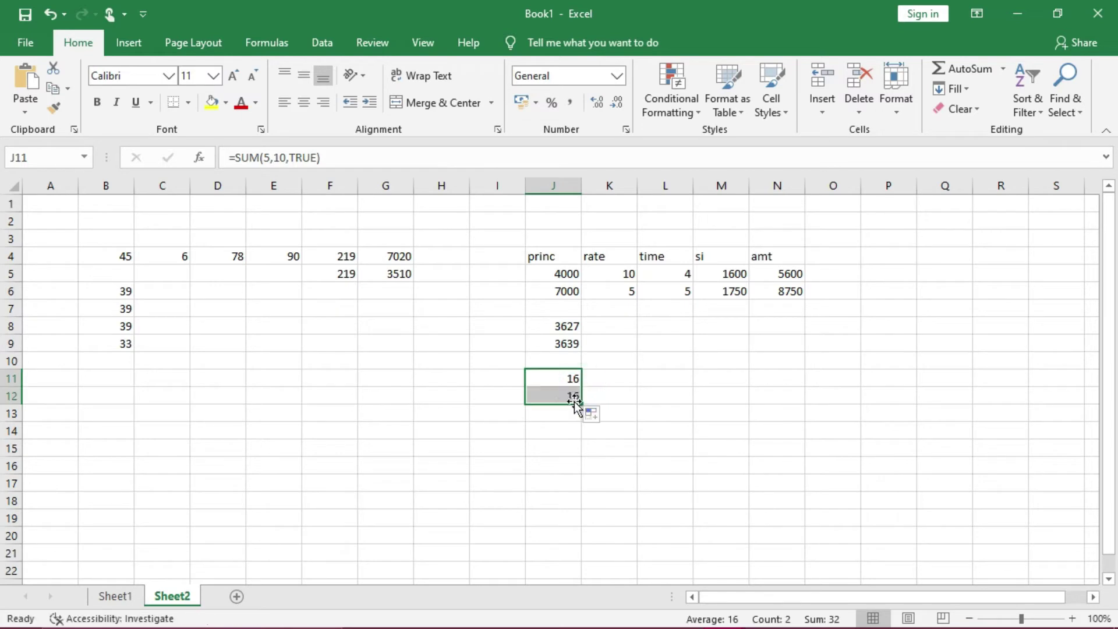
pyautogui.click(320, 159)
pyautogui.press('BackSpace')
pyautogui.press('BackSpace')
pyautogui.press('BackSpace')
pyautogui.press('BackSpace')
pyautogui.write('FALSE')
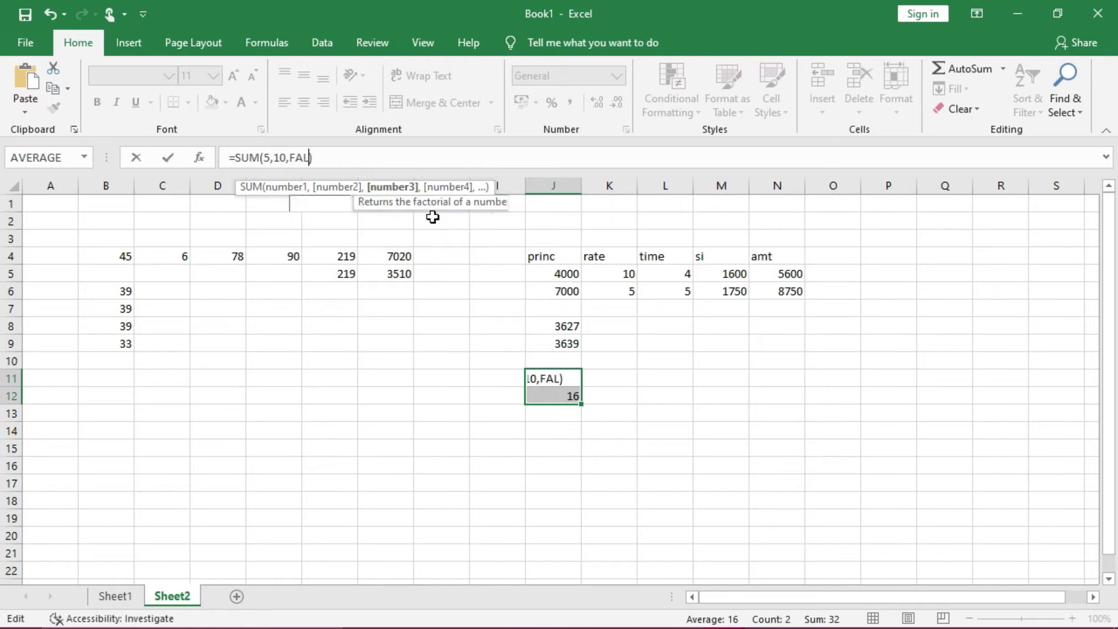
pyautogui.press('Return')
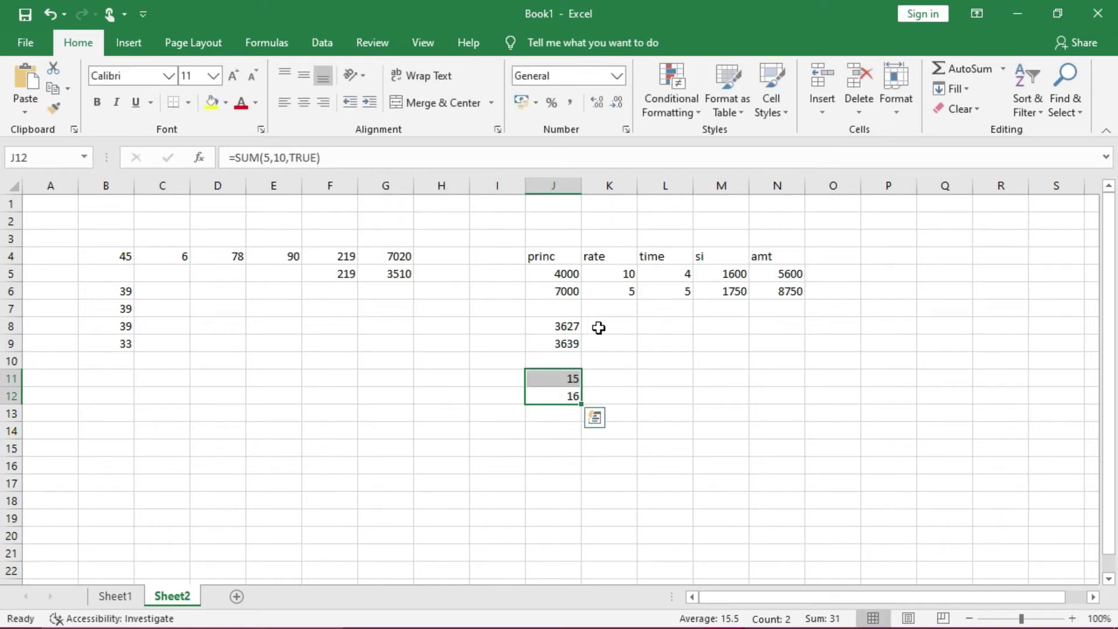
pyautogui.click(568, 396)
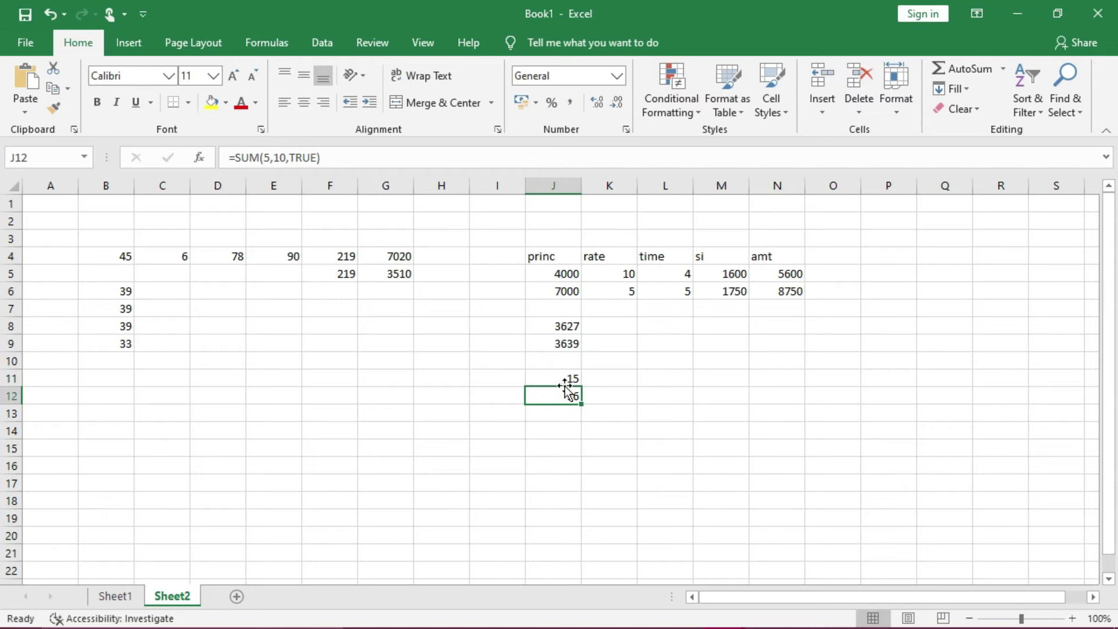
# - Multiply the four row 4 numbers as a range in cell L8 with the formula =PRODUCT(B4:E4)
pyautogui.click(563, 381)
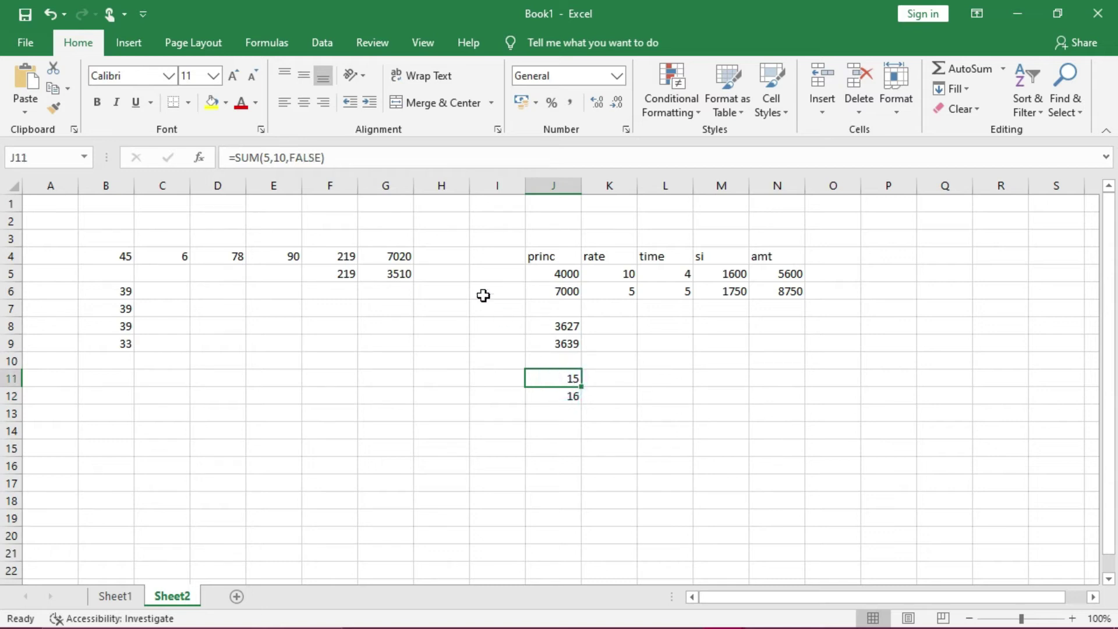
pyautogui.click(536, 378)
pyautogui.click(654, 324)
pyautogui.write('=PROD')
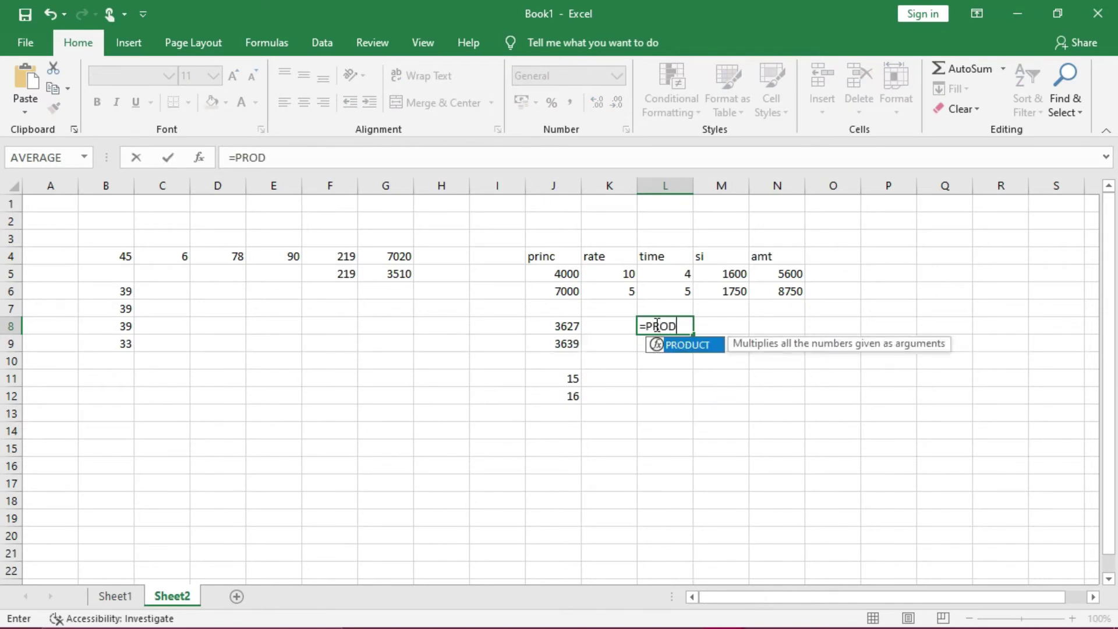
pyautogui.write('UCT(')
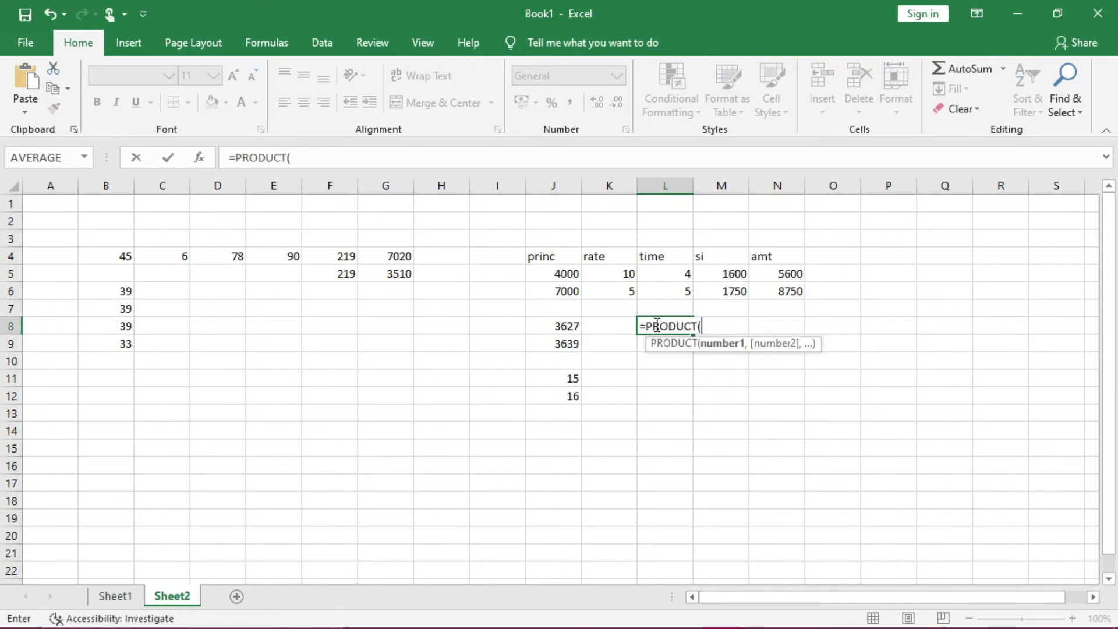
pyautogui.click(127, 258)
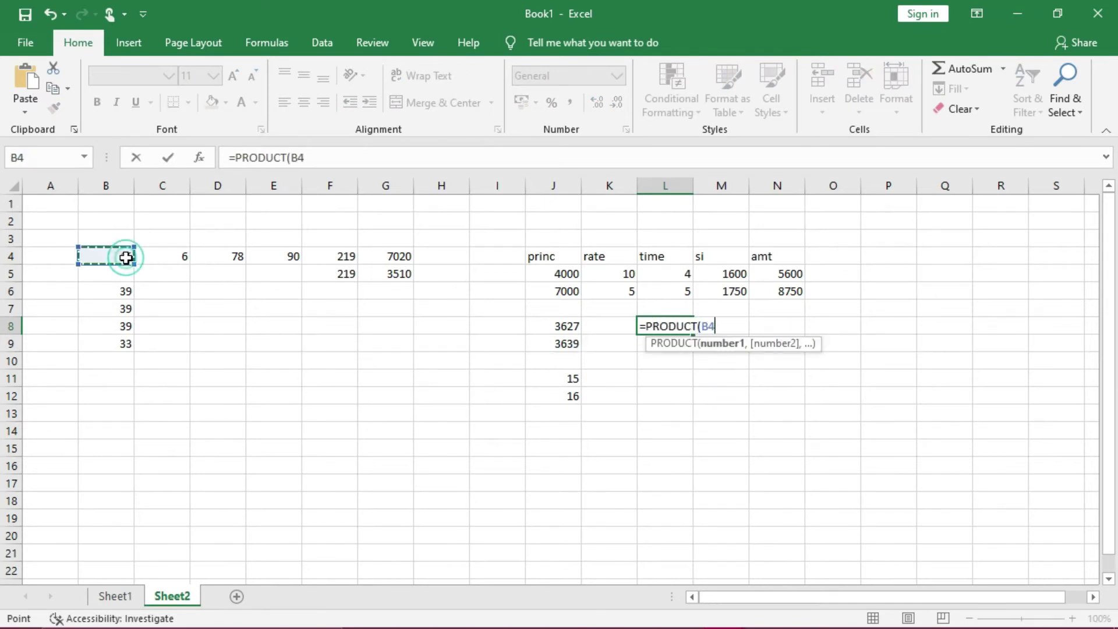
pyautogui.press('F8')
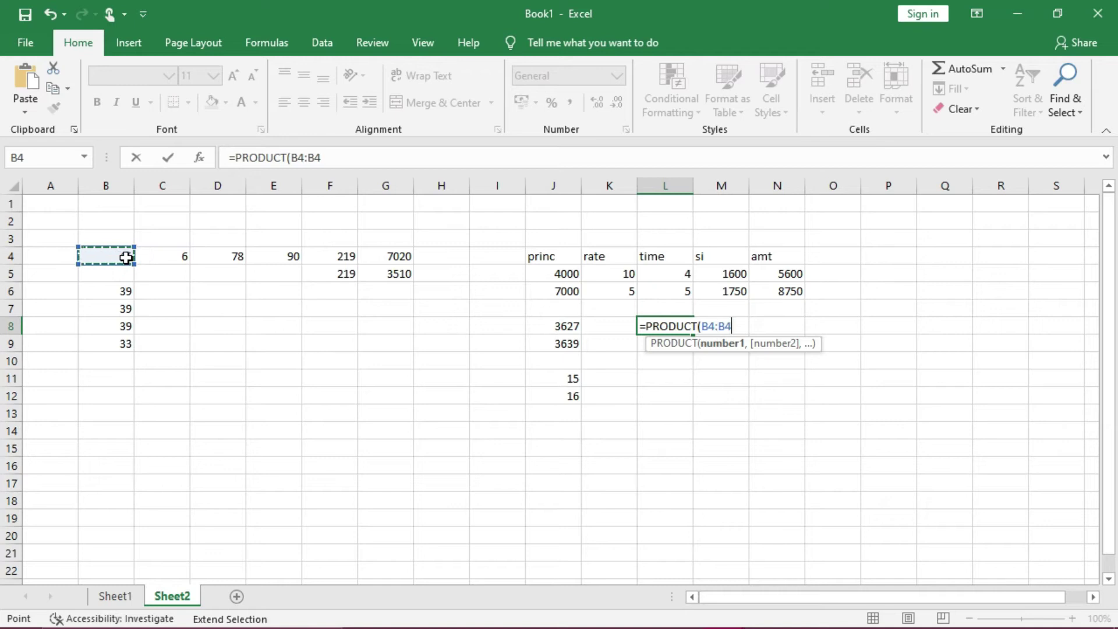
pyautogui.click(269, 258)
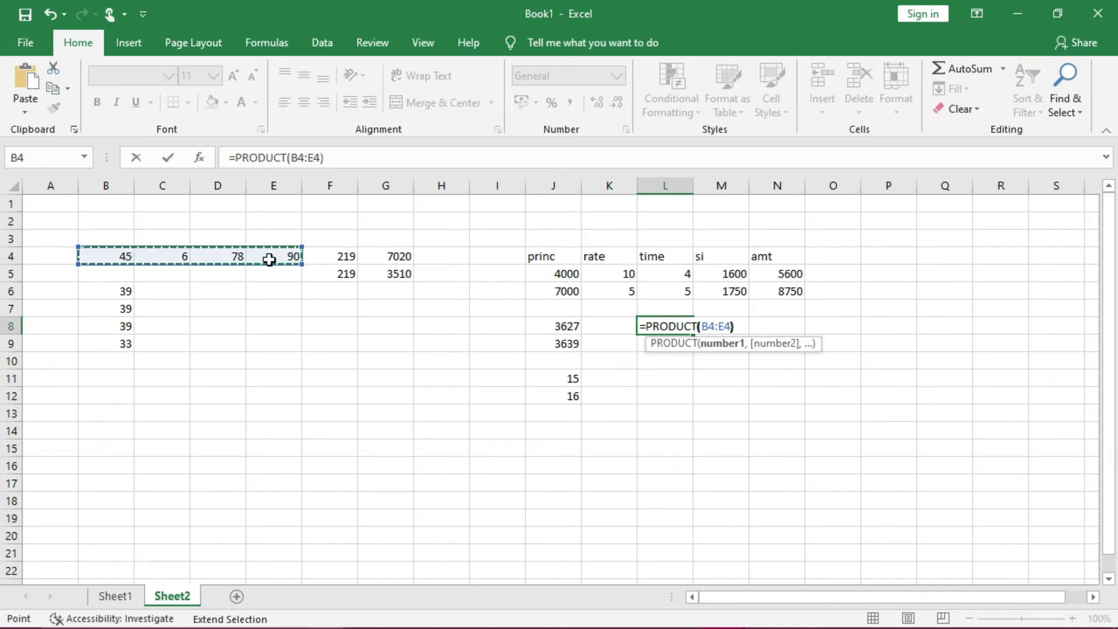
pyautogui.write(')')
pyautogui.press('Return')
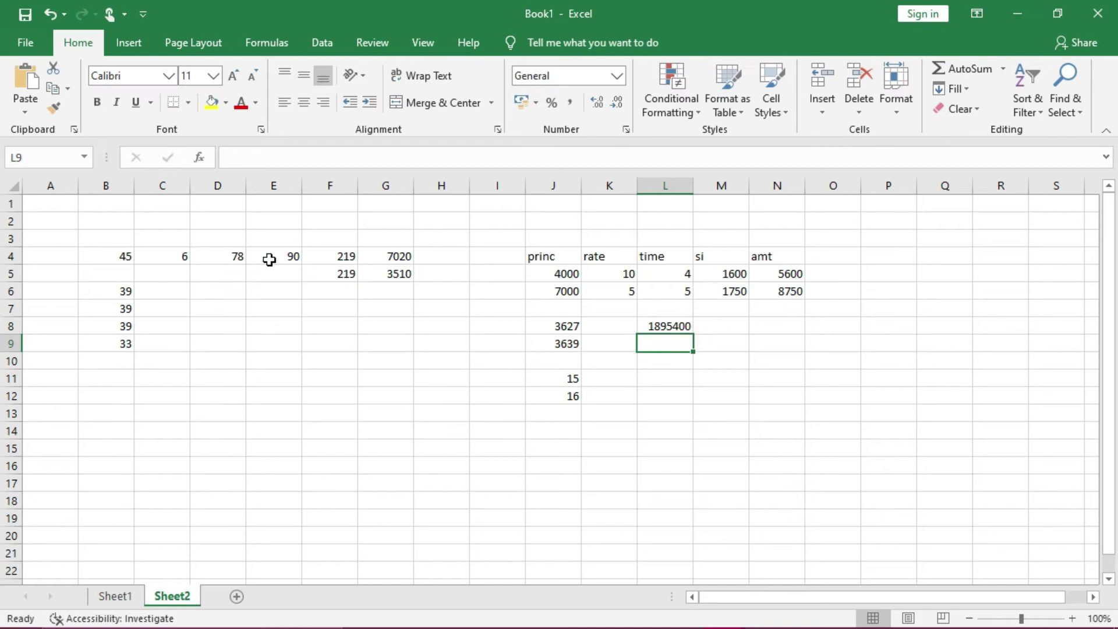
# - Average the four row 4 numbers as a range in cell L9 with the formula =AVERAGE(B4:E4)
pyautogui.write('=AVERAGE')
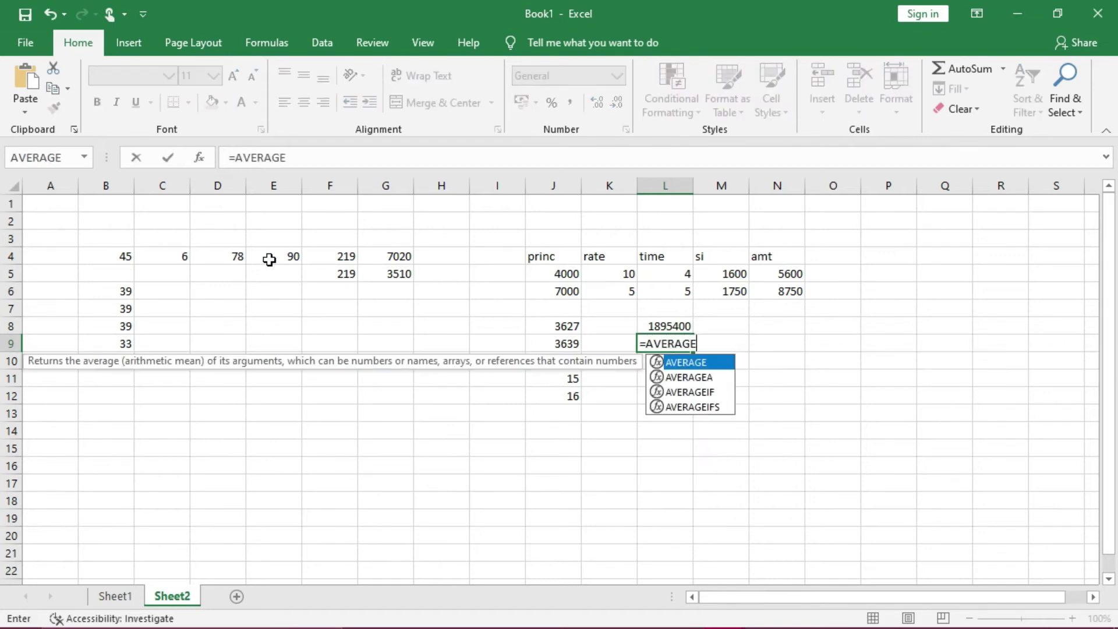
pyautogui.write('(')
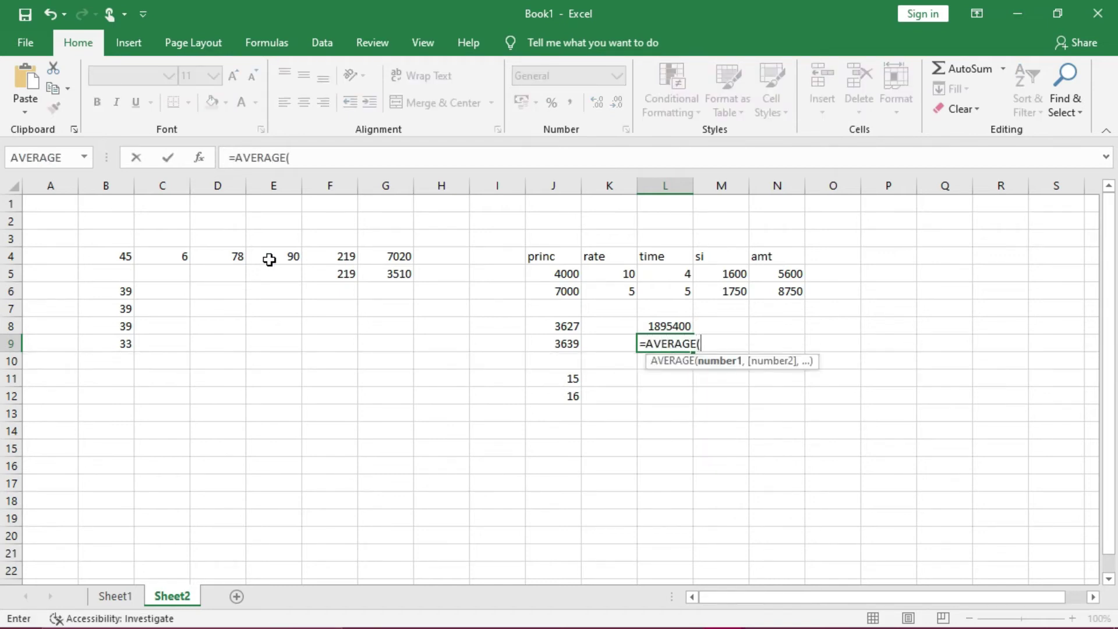
pyautogui.click(126, 258)
pyautogui.press('F8')
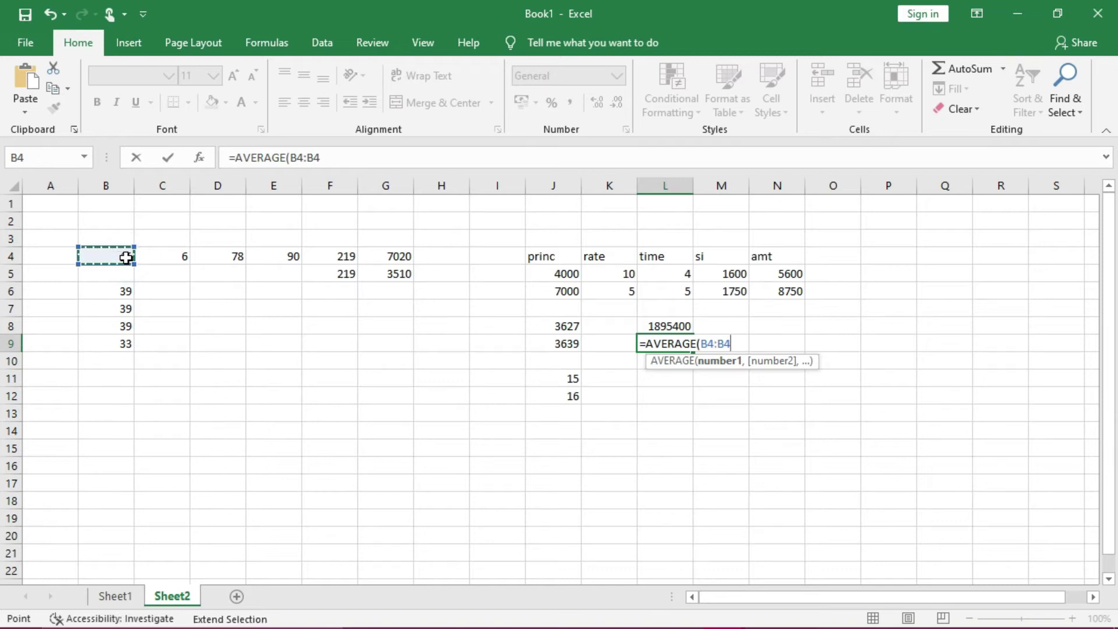
pyautogui.click(276, 258)
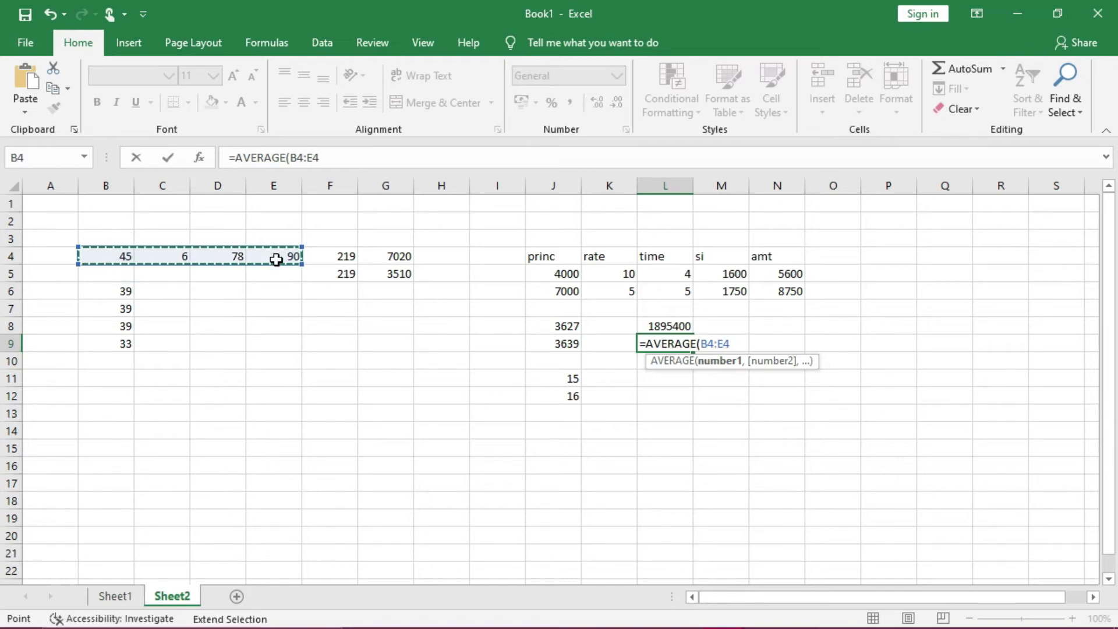
pyautogui.write(')')
pyautogui.press('Return')
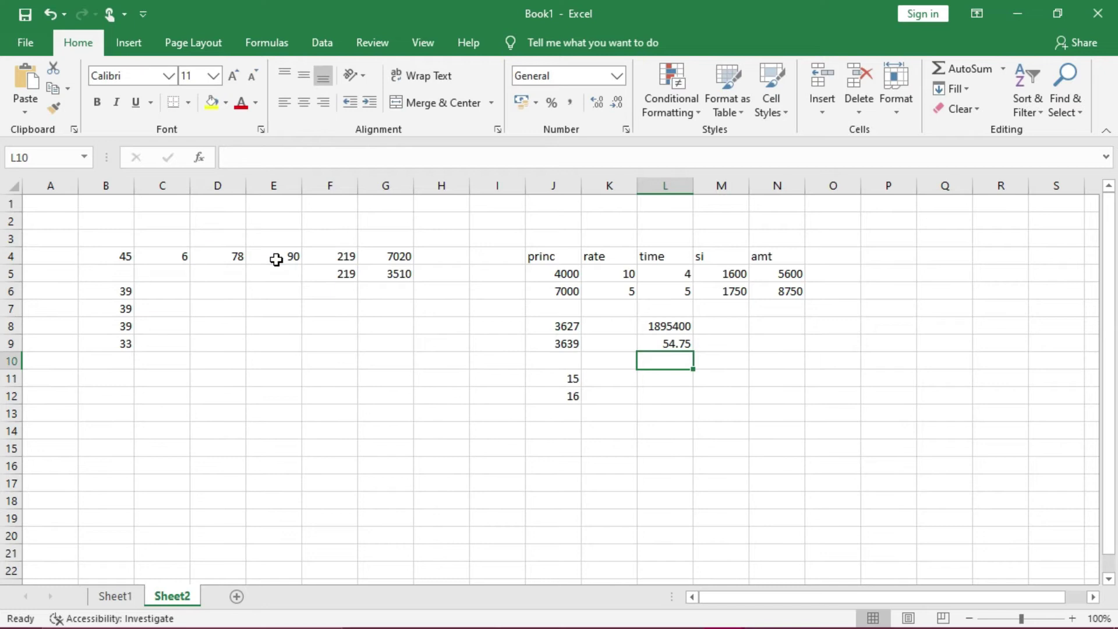
# - Average three separate cells in L10 with the formula =AVERAGE(B4,B6,E4)
pyautogui.write('=AVERAGE')
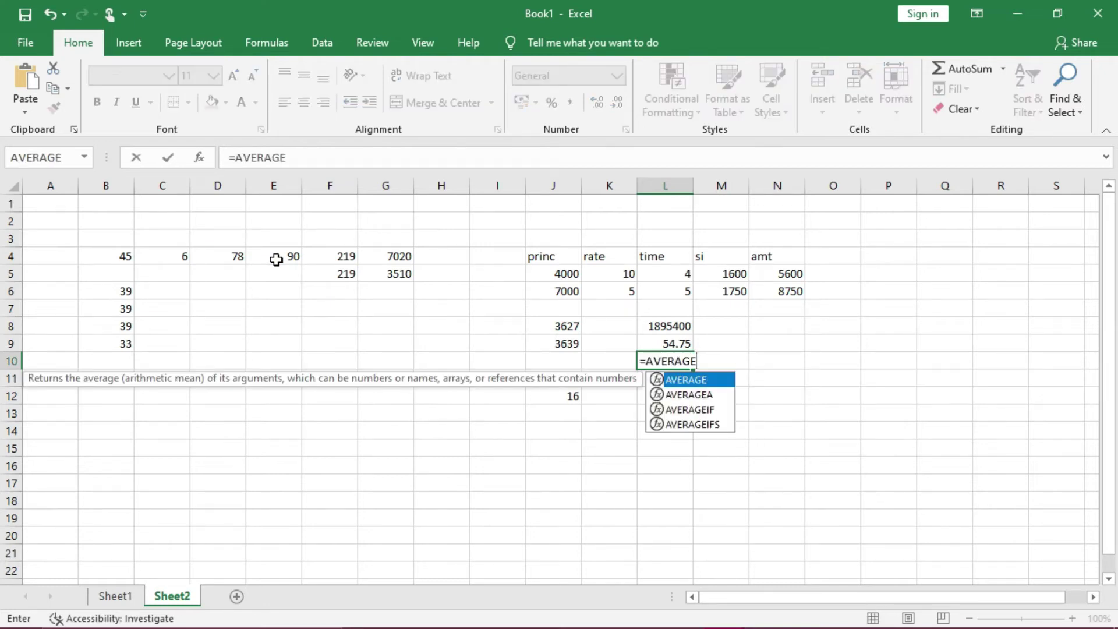
pyautogui.write('(')
pyautogui.click(125, 258)
pyautogui.write(',')
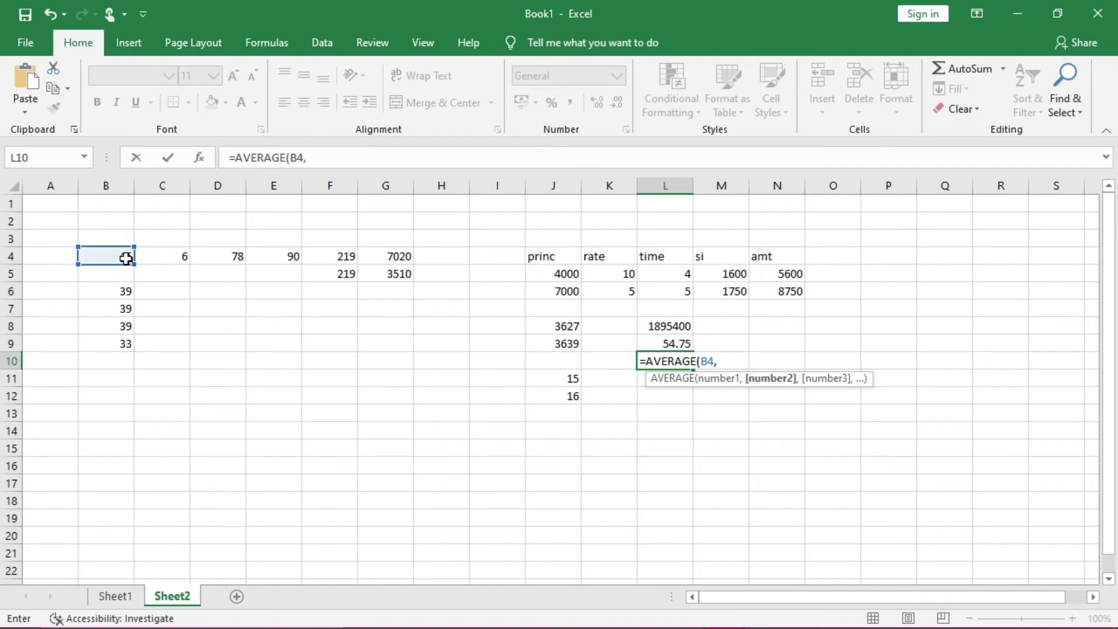
pyautogui.click(128, 294)
pyautogui.write(',')
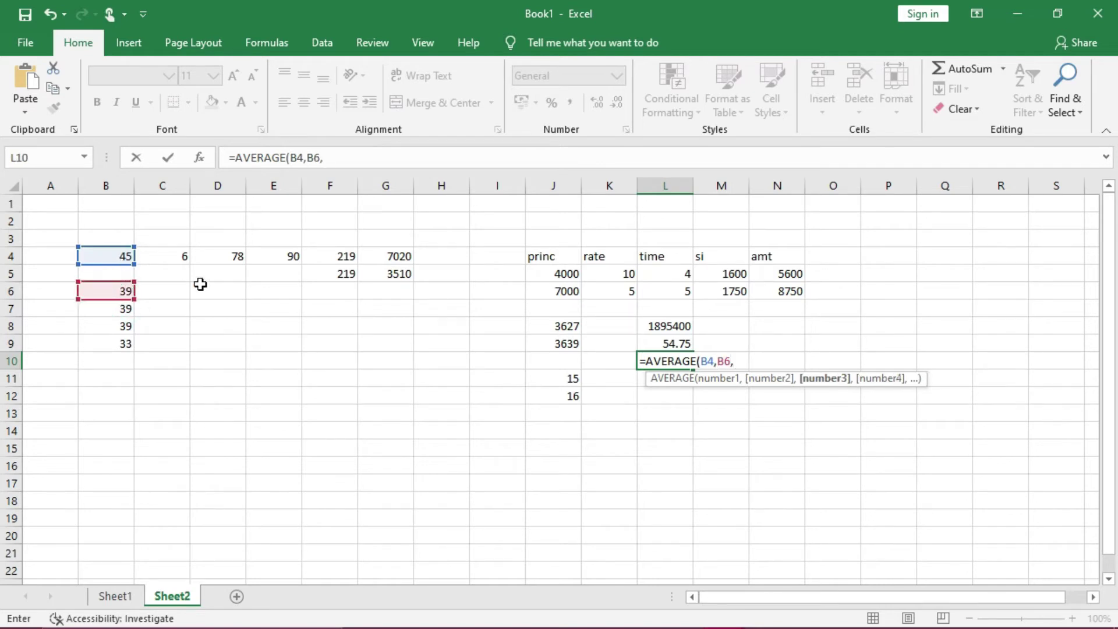
pyautogui.click(270, 258)
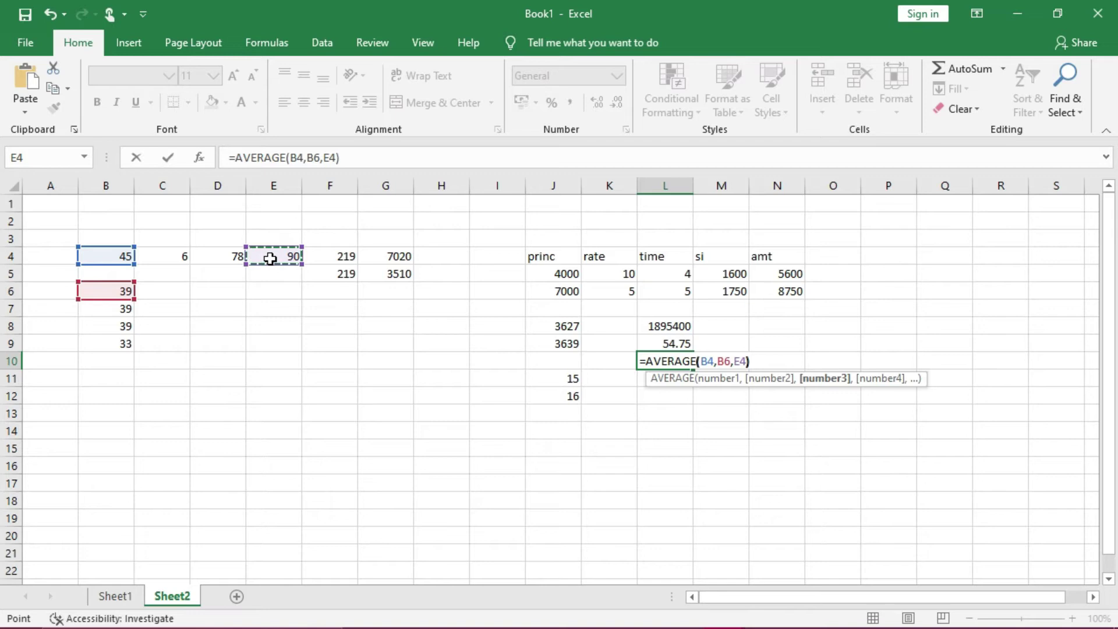
pyautogui.write(')')
pyautogui.press('Return')
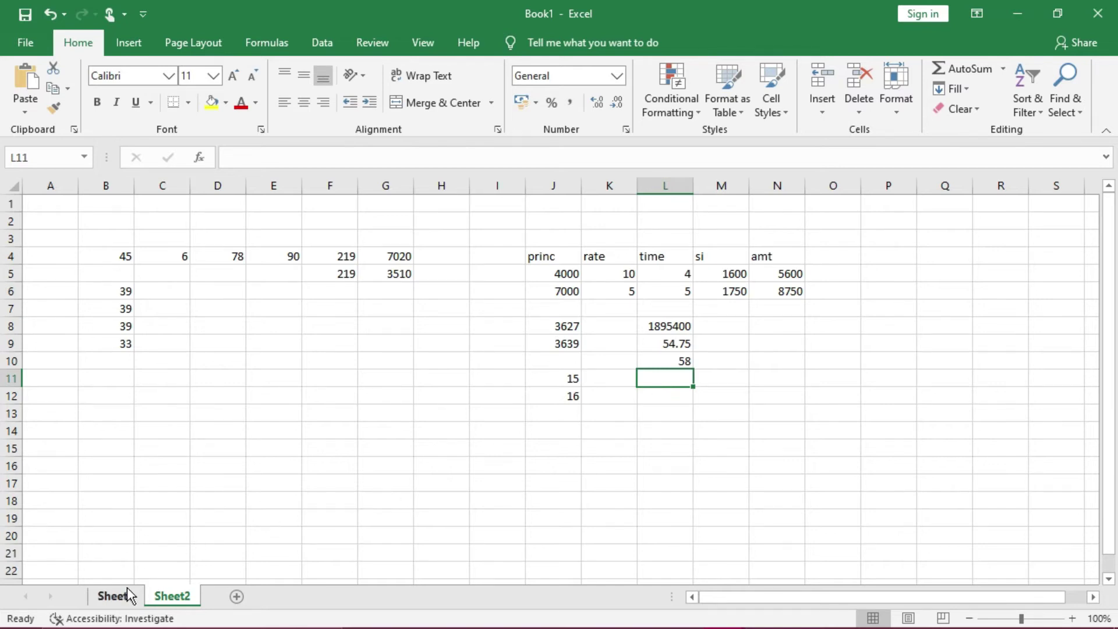
# - Correct the misspelled header in cell K1 of Sheet1 to Remarks
pyautogui.click(114, 595)
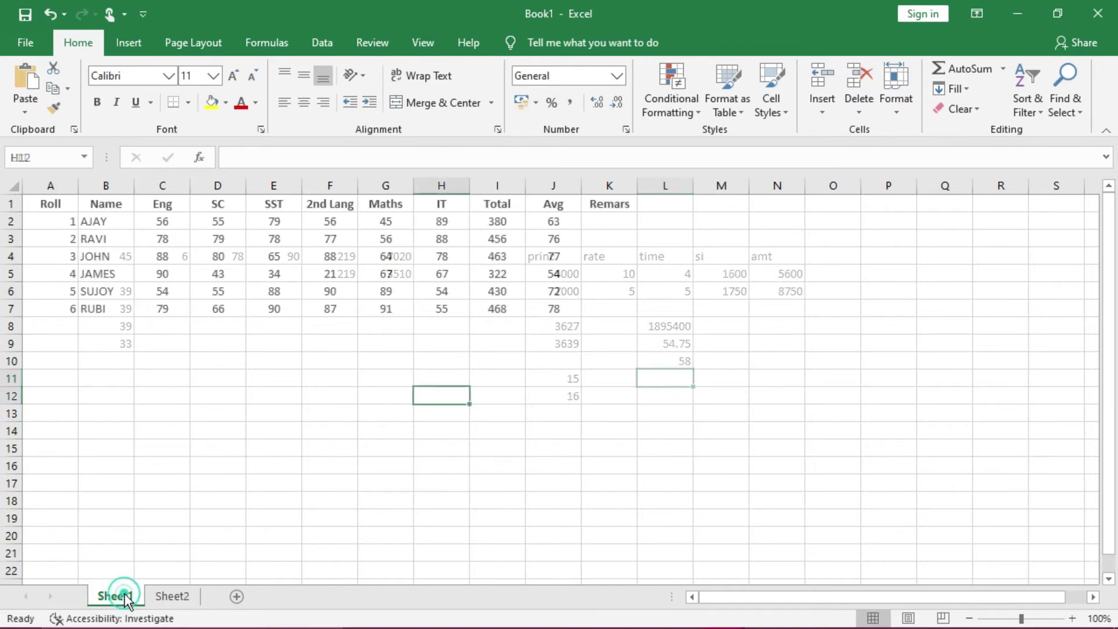
pyautogui.click(617, 211)
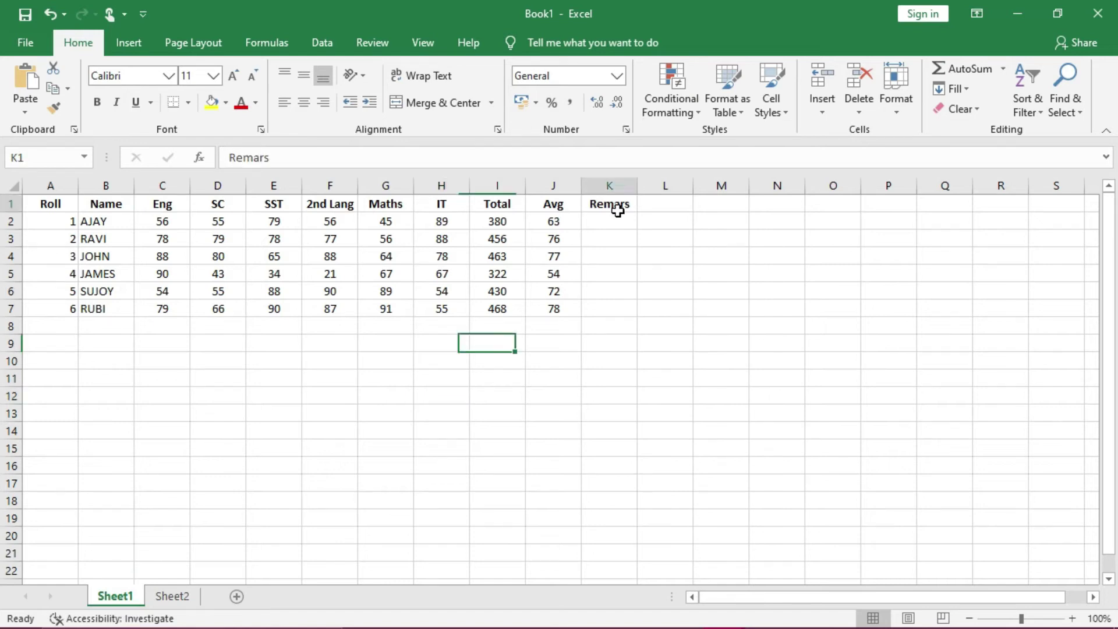
pyautogui.click(287, 157)
pyautogui.press('BackSpace')
pyautogui.write('K')
pyautogui.press('BackSpace')
pyautogui.write('s')
pyautogui.press('BackSpace')
pyautogui.write('ks')
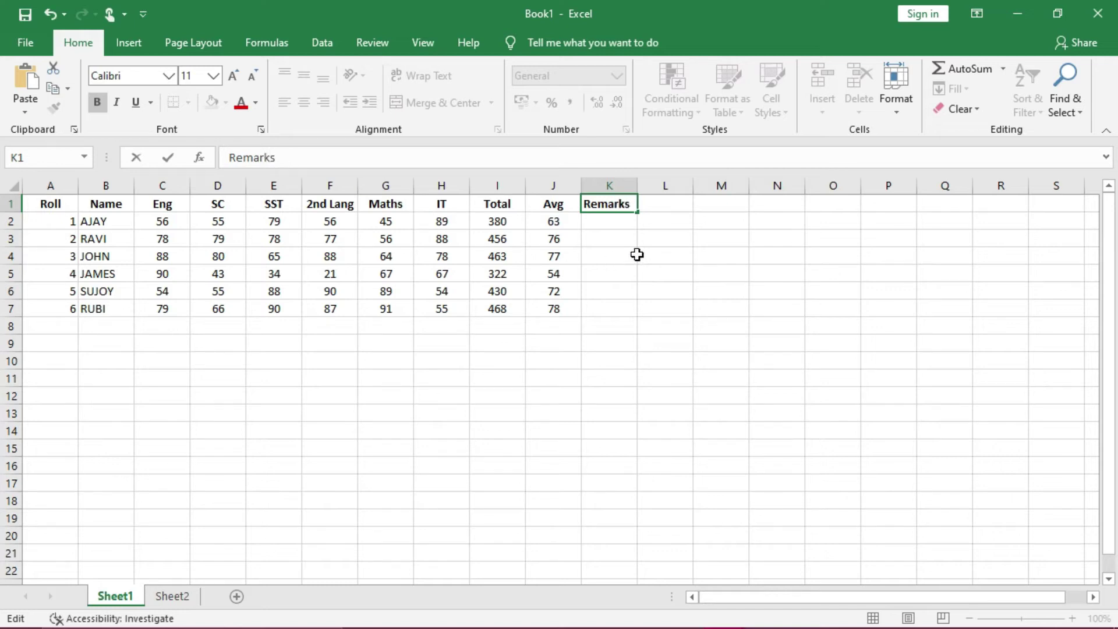
pyautogui.click(615, 223)
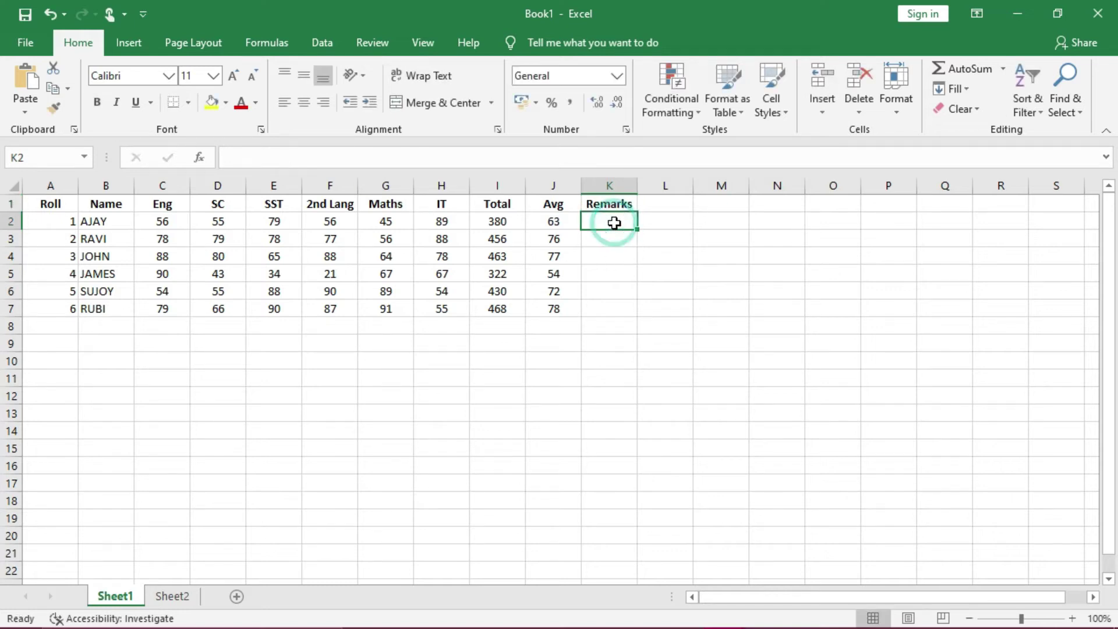
pyautogui.click(657, 205)
pyautogui.write('maxi')
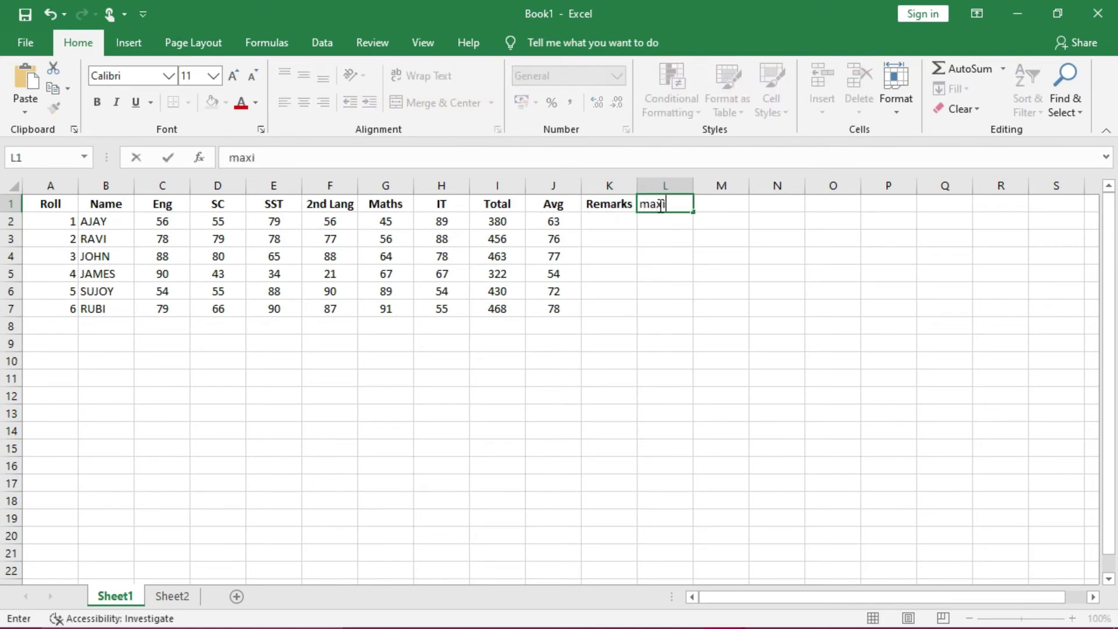
pyautogui.press('BackSpace')
pyautogui.press('BackSpace')
pyautogui.press('BackSpace')
pyautogui.press('BackSpace')
# - Enter the label MAXIMUM in cell B8 below the student names, and widen column B to fit it
pyautogui.click(111, 326)
pyautogui.write('MAX')
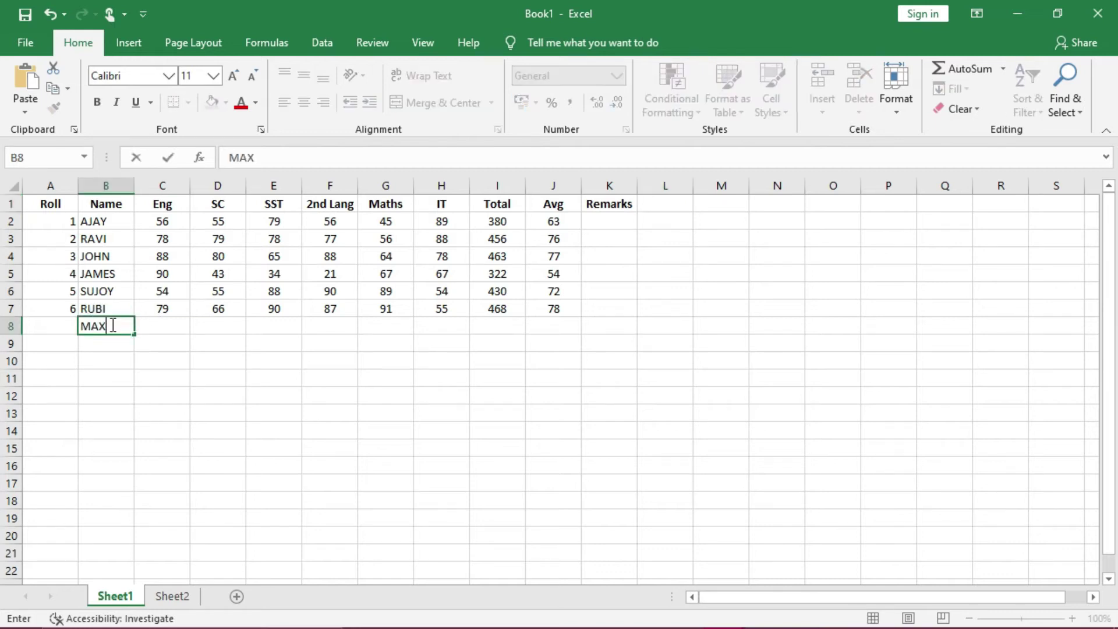
pyautogui.write('IMUM')
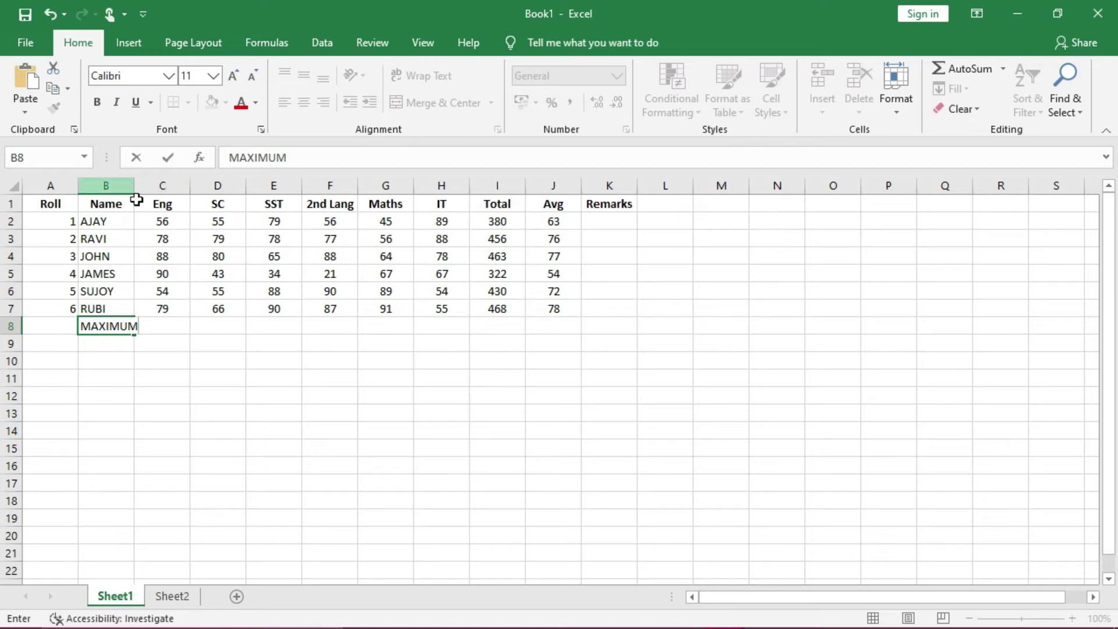
pyautogui.click(160, 241)
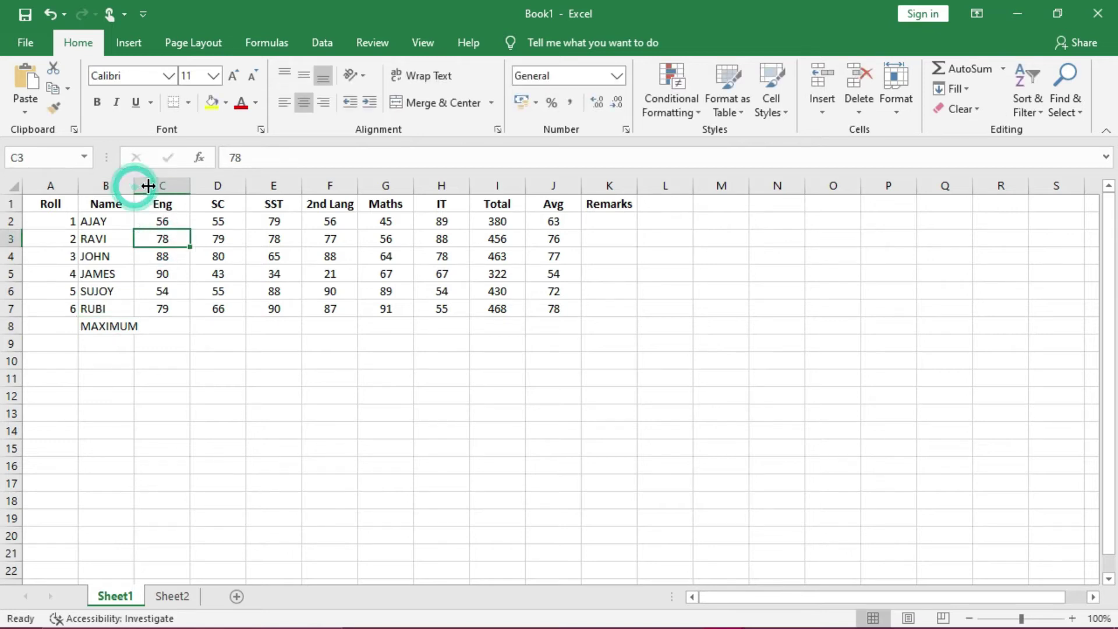
pyautogui.doubleClick(134, 185)
pyautogui.click(137, 186)
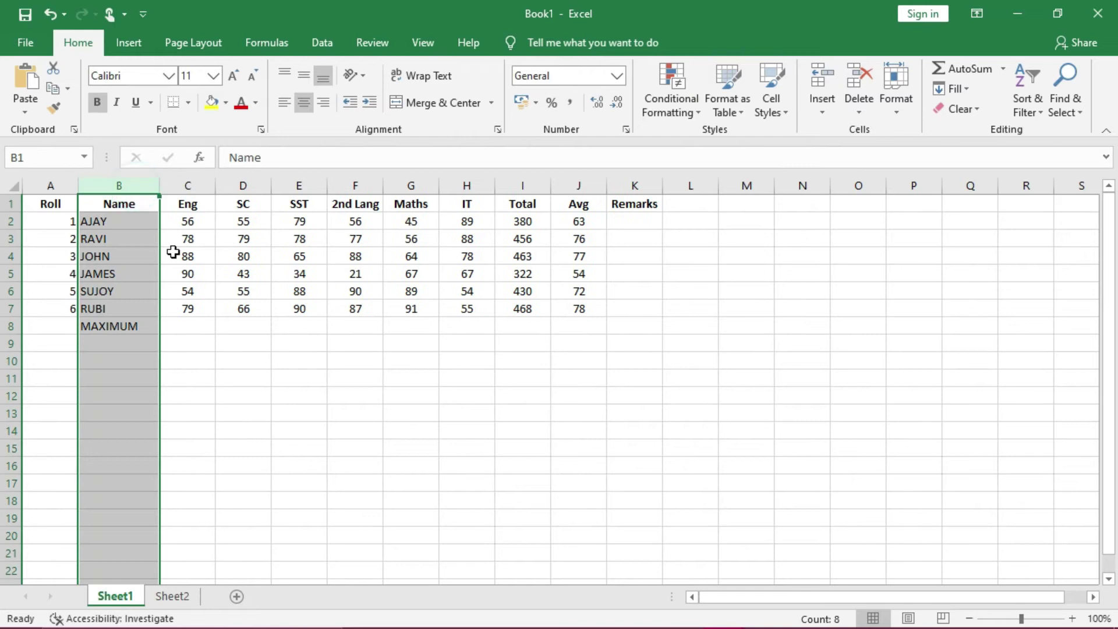
# - Find the highest Eng mark in cell C8 with the formula =MAX(C2:C7)
pyautogui.click(193, 321)
pyautogui.write('=')
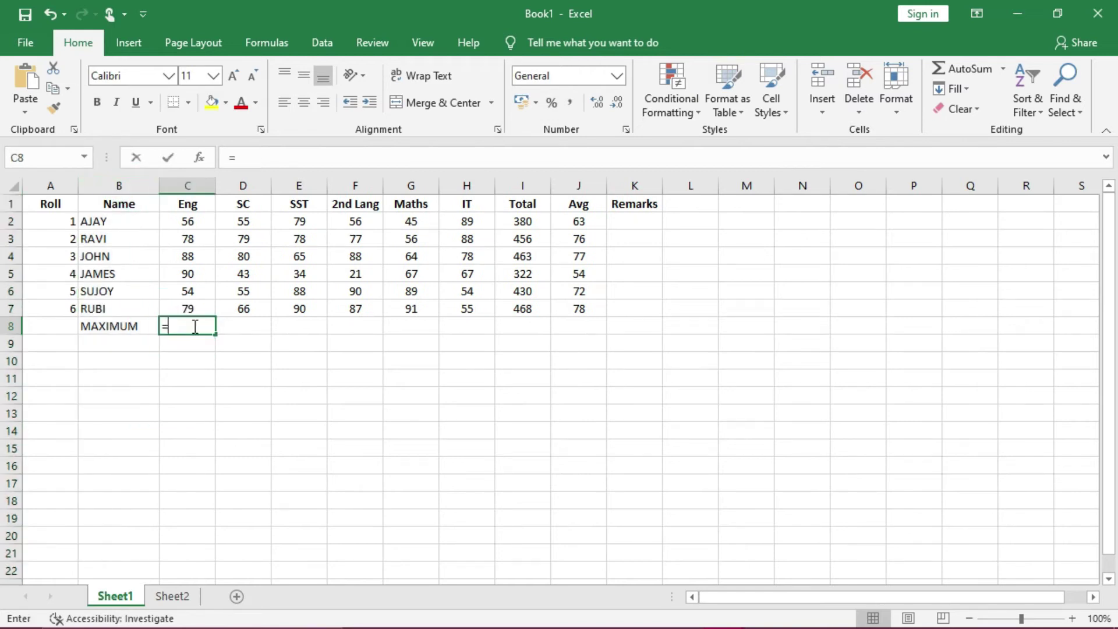
pyautogui.write('MAX(')
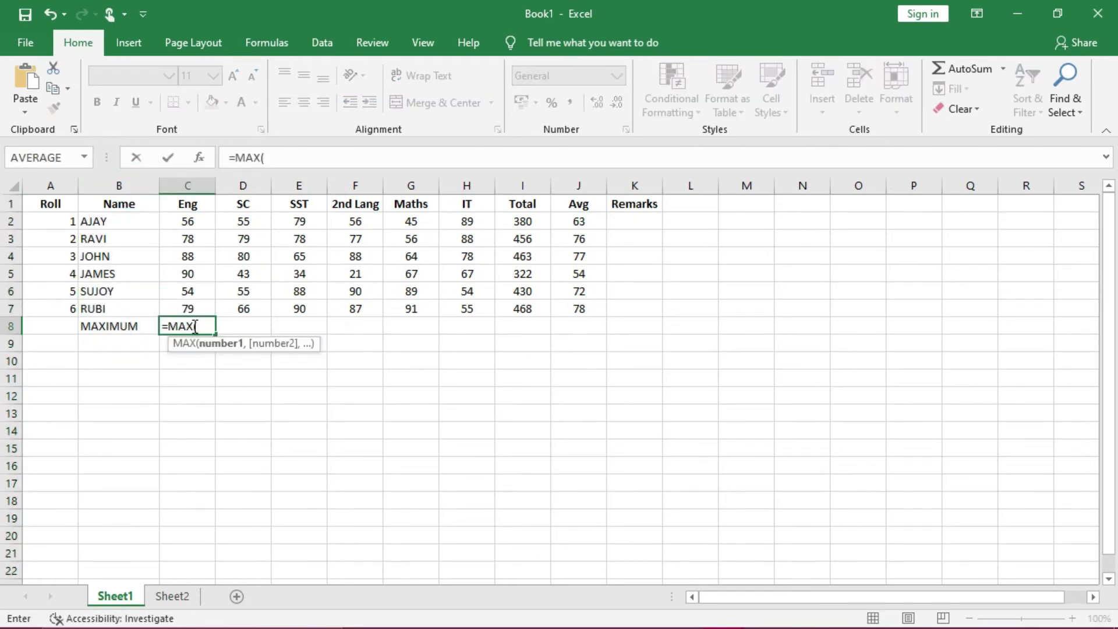
pyautogui.click(199, 221)
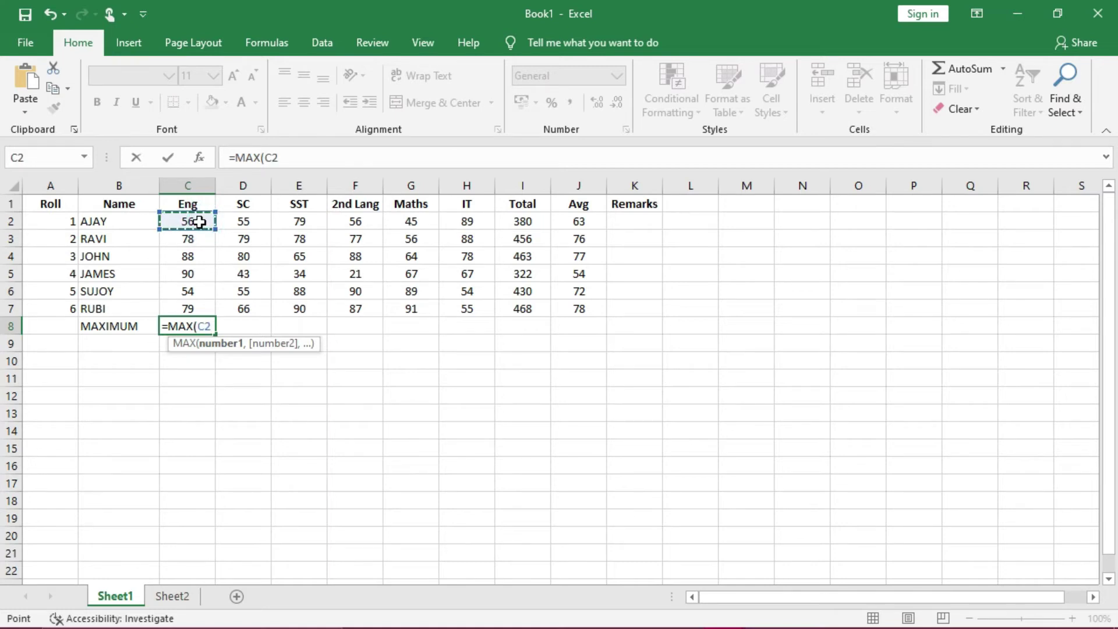
pyautogui.press('F8')
pyautogui.click(203, 308)
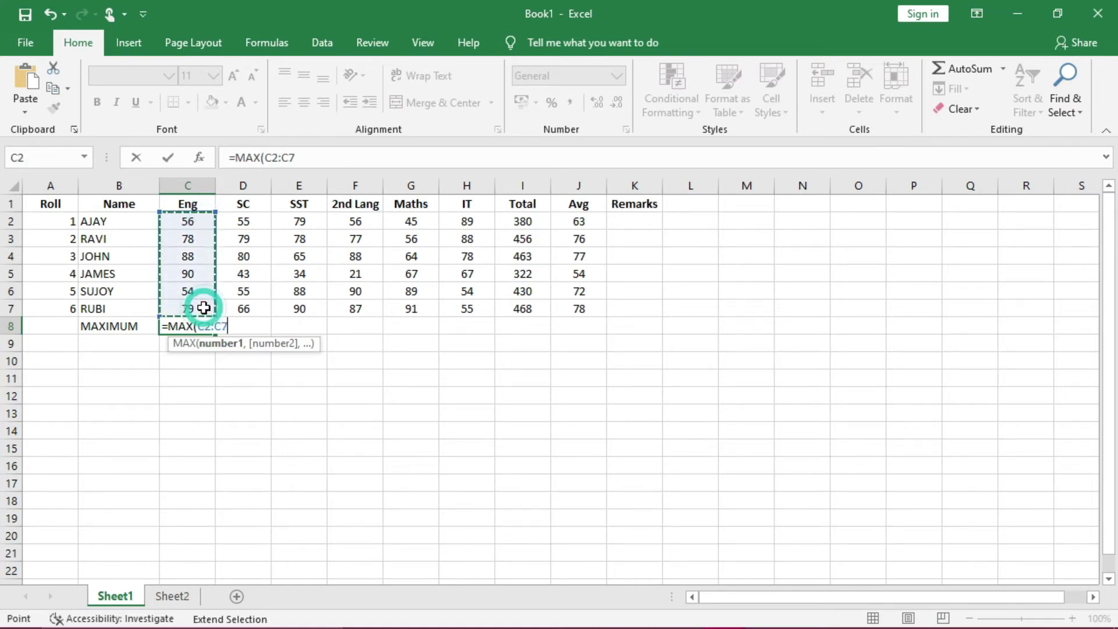
pyautogui.write(')')
pyautogui.press('Return')
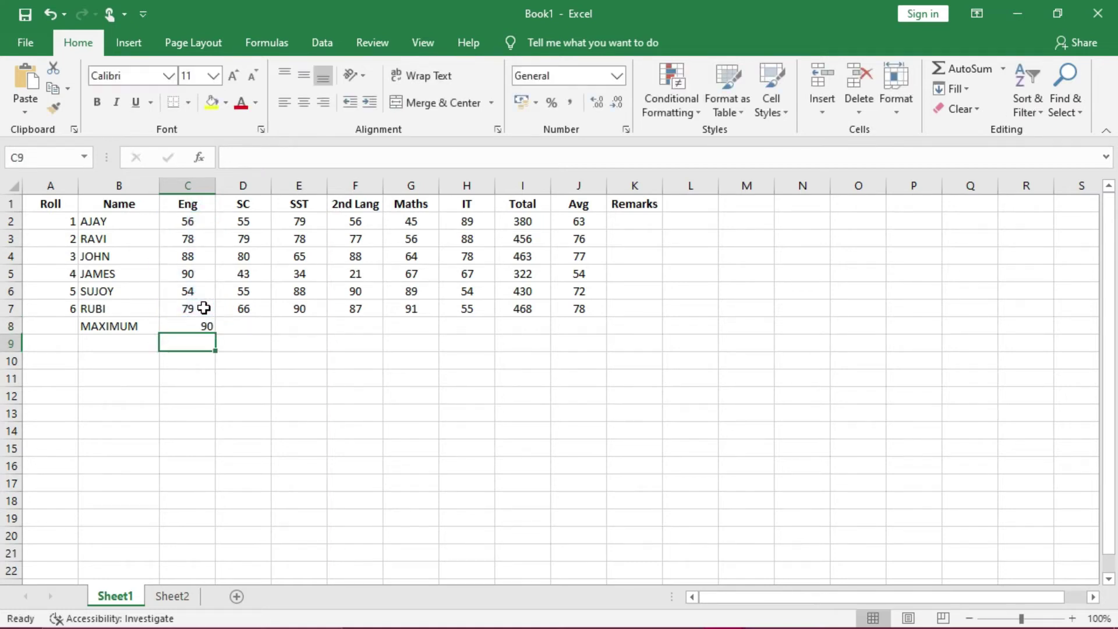
# - Fill the C8 maximum formula across row 8 through the Avg column at J8, and review the copied formula
pyautogui.click(201, 325)
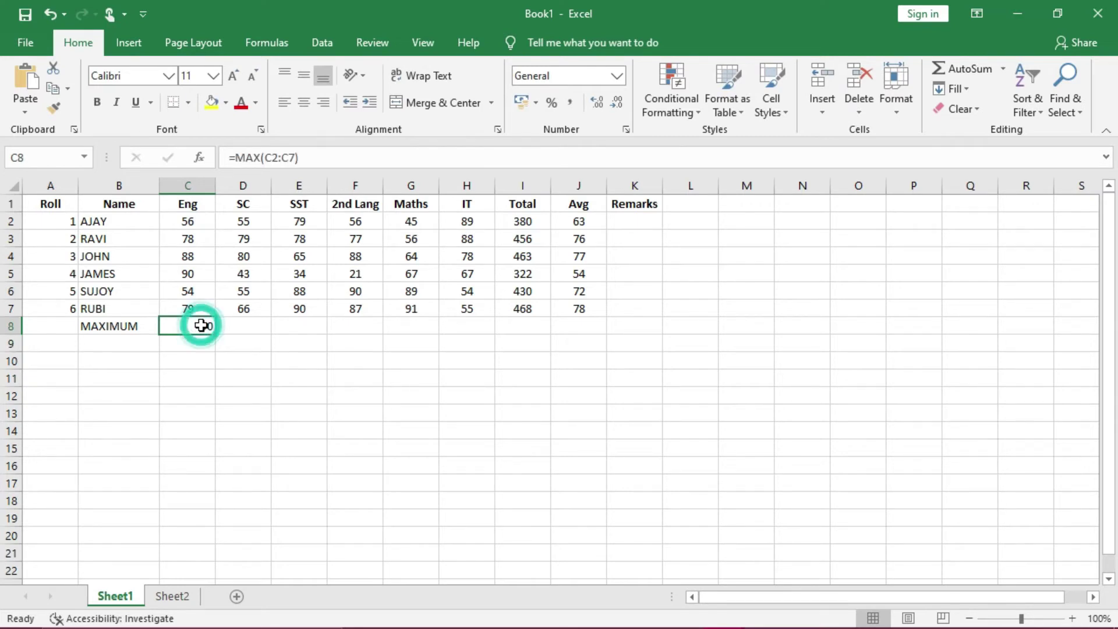
pyautogui.moveTo(216, 337); pyautogui.dragTo(592, 328)
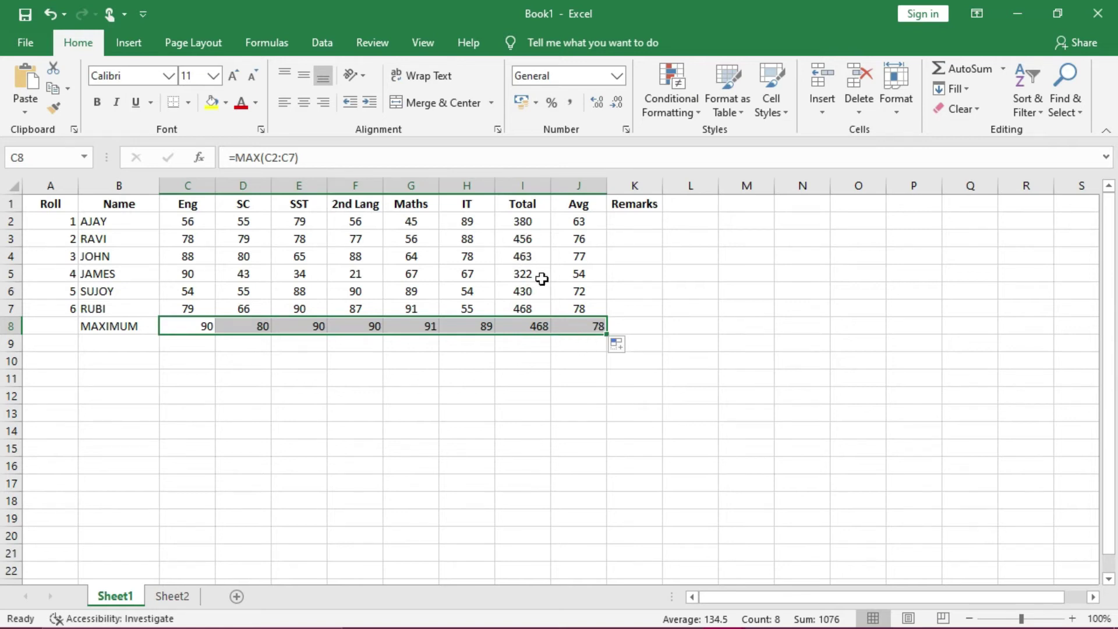
pyautogui.click(577, 324)
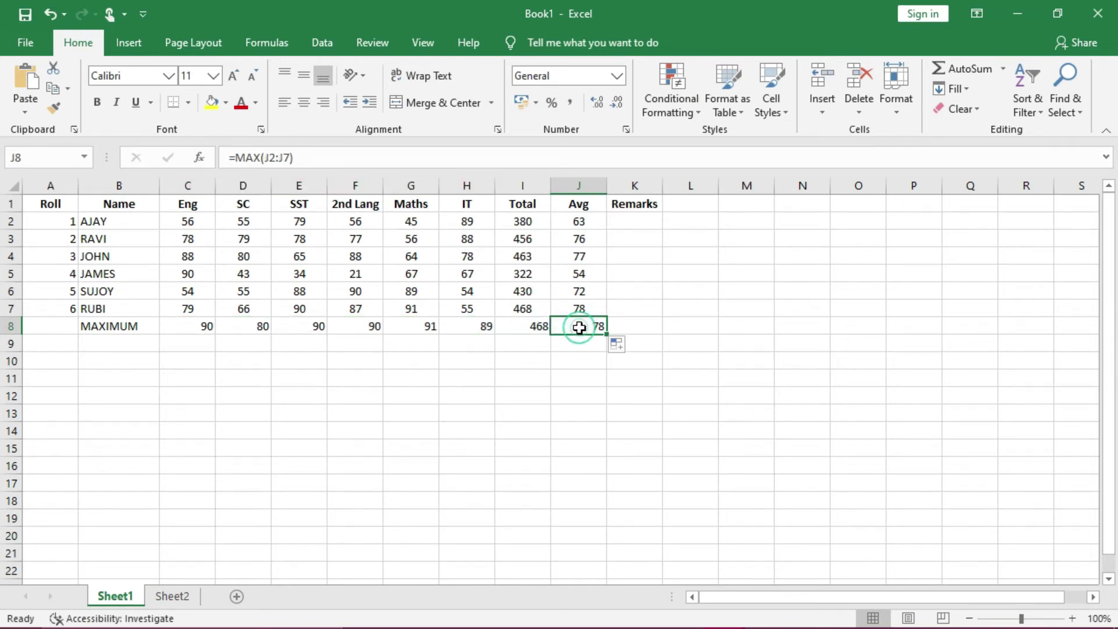
# - Change the 2nd Lang mark in cell F4 to 99
pyautogui.click(354, 257)
pyautogui.write('99')
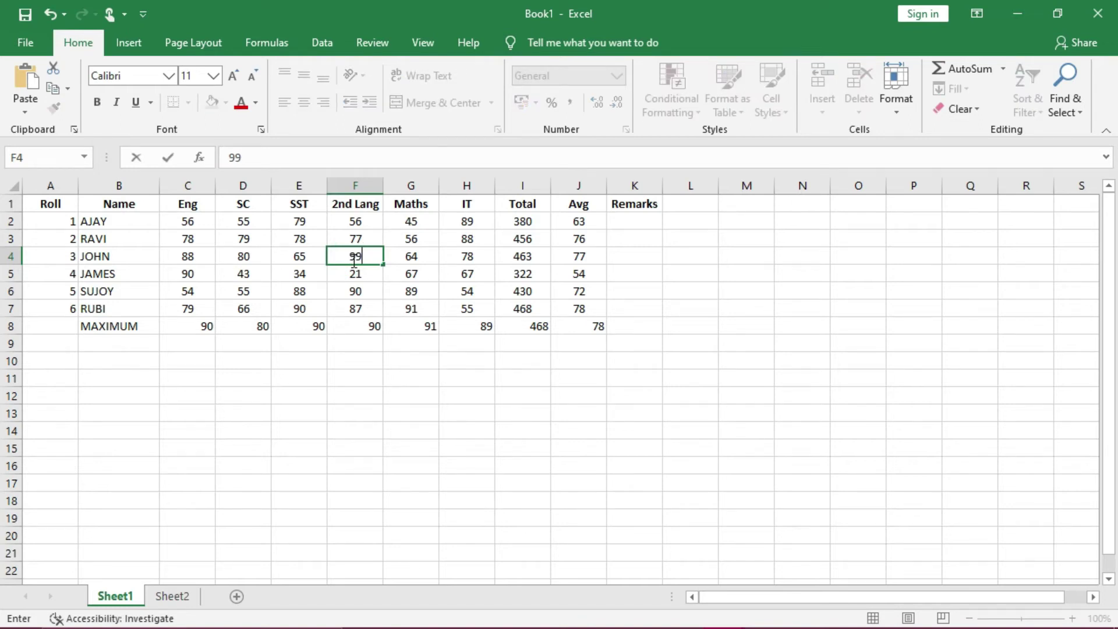
pyautogui.press('Return')
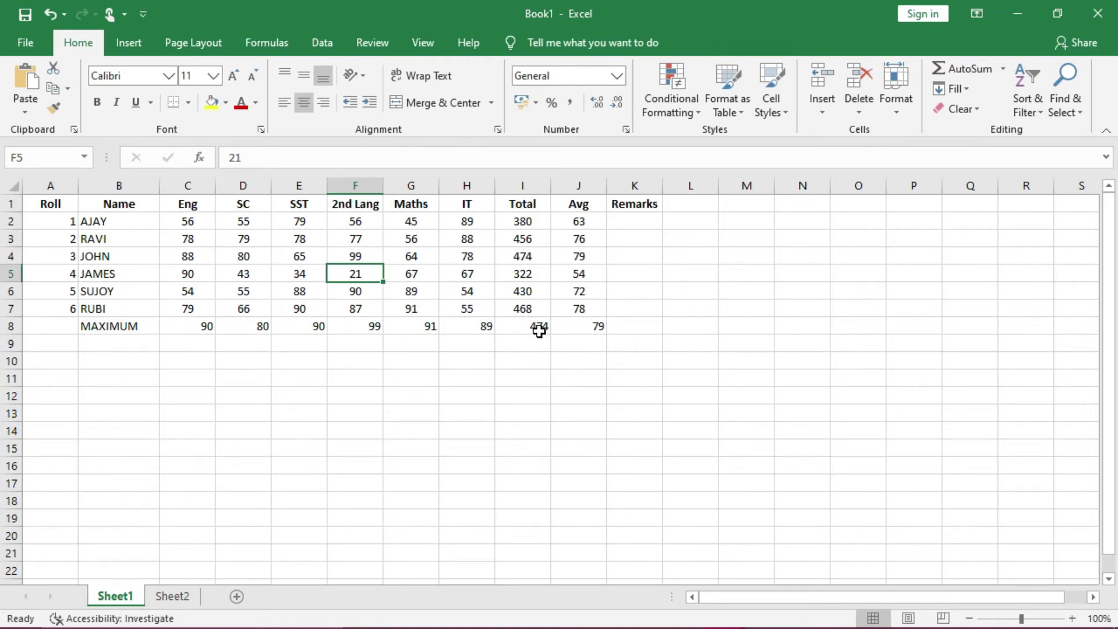
# - Enter the label MINIMUM in cell B9, directly below MAXIMUM
pyautogui.click(121, 349)
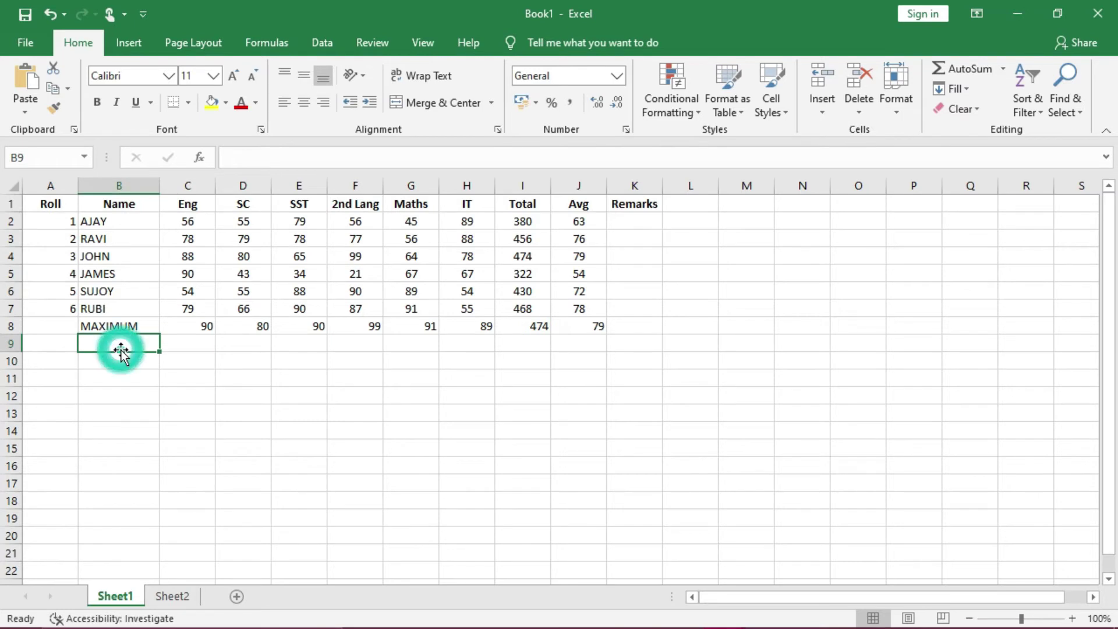
pyautogui.write('MINIMUM')
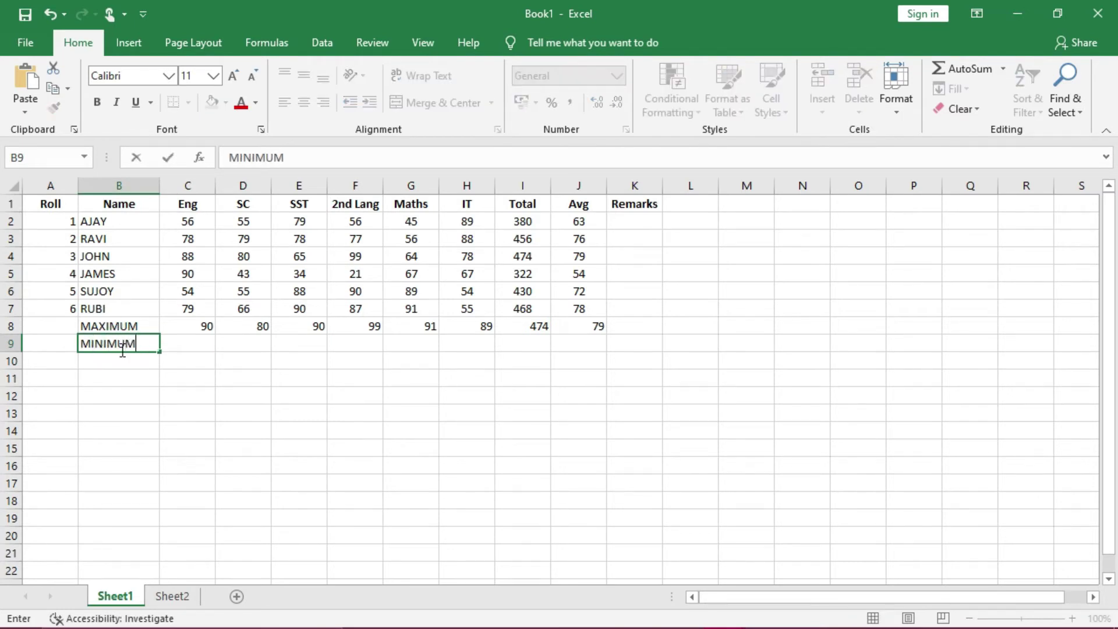
pyautogui.press('Tab')
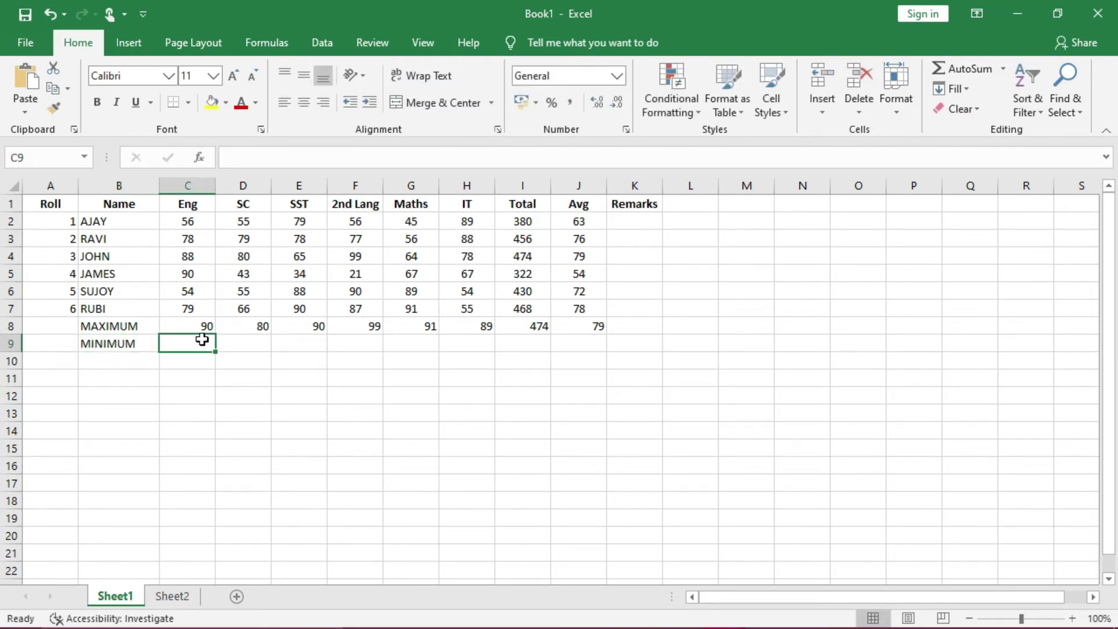
# - Find the lowest Eng mark in cell C9 with =MIN(C2:C7) and fill the formula across row 9 through the Avg column at J9
pyautogui.write('=MI')
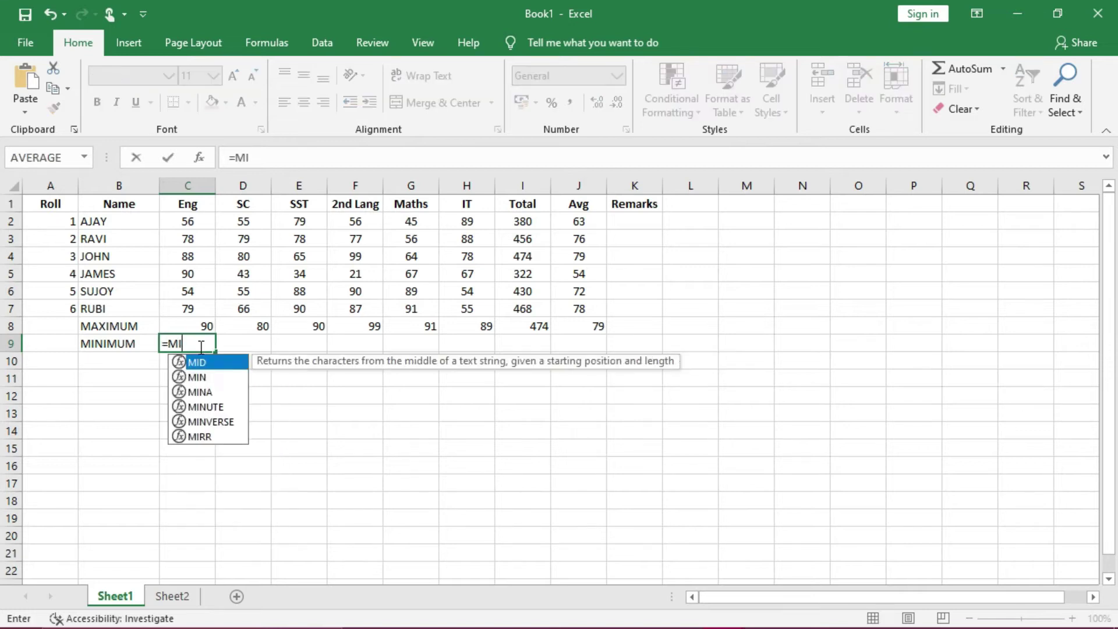
pyautogui.write('N(')
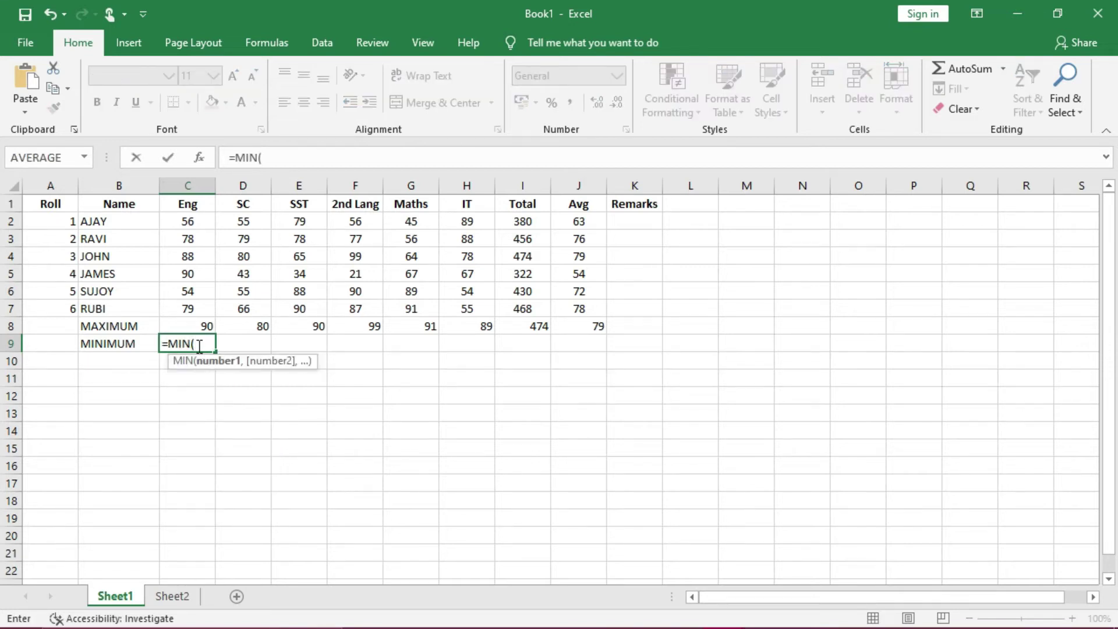
pyautogui.click(185, 224)
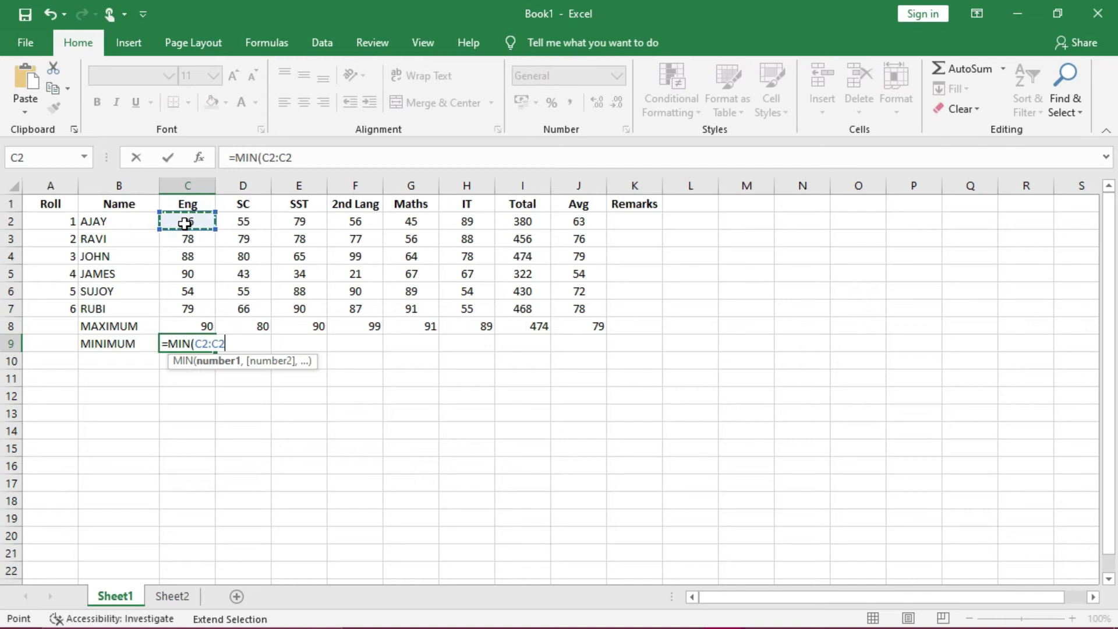
pyautogui.click(195, 309)
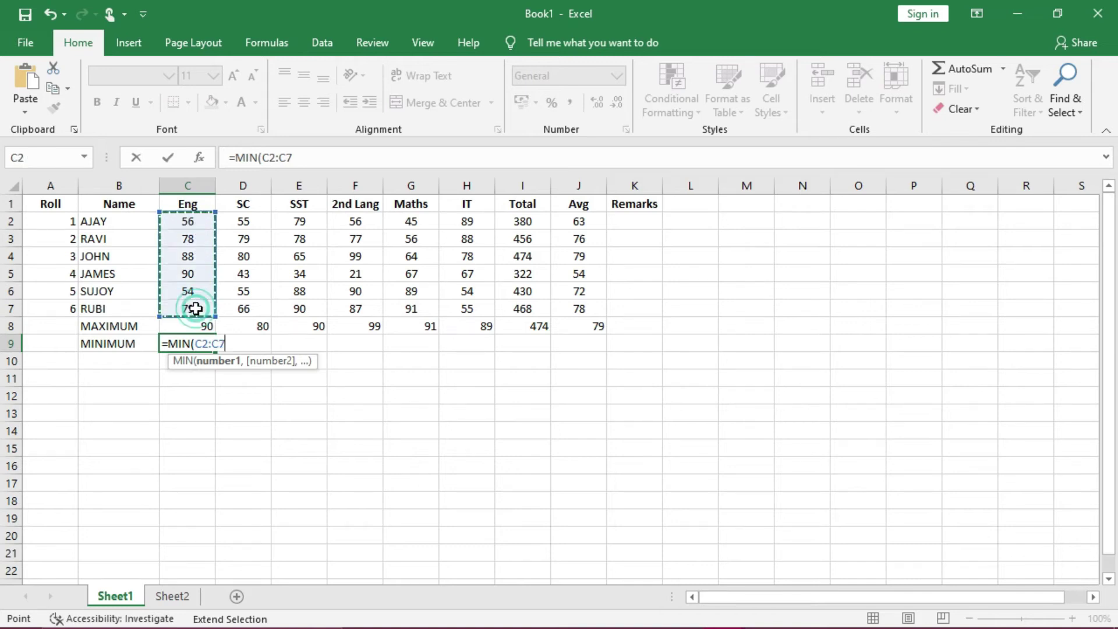
pyautogui.write(')')
pyautogui.press('Return')
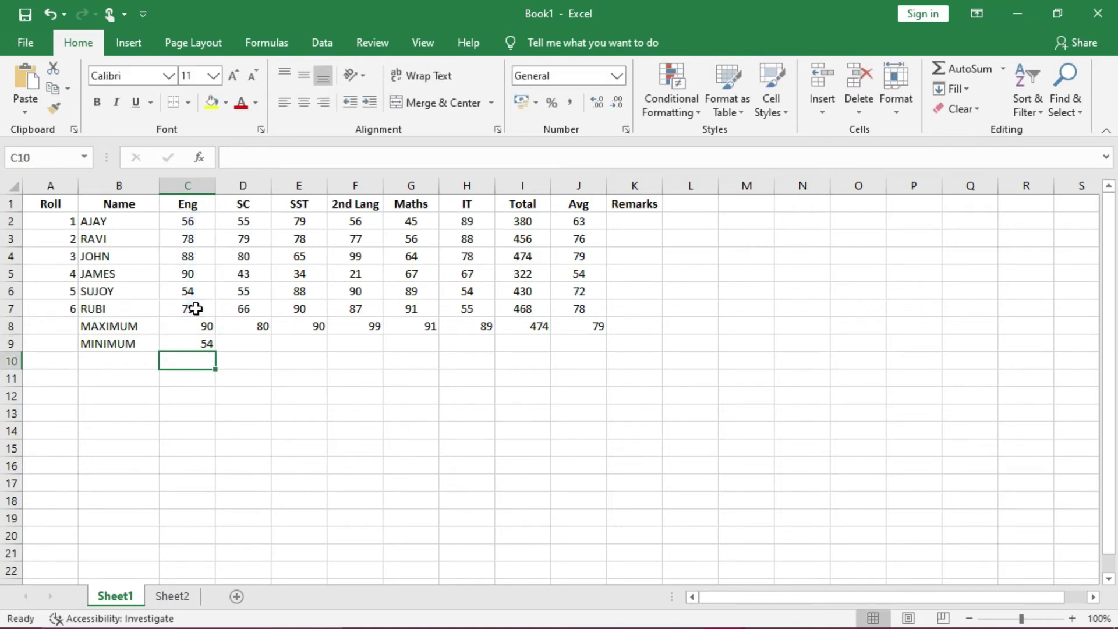
pyautogui.click(206, 345)
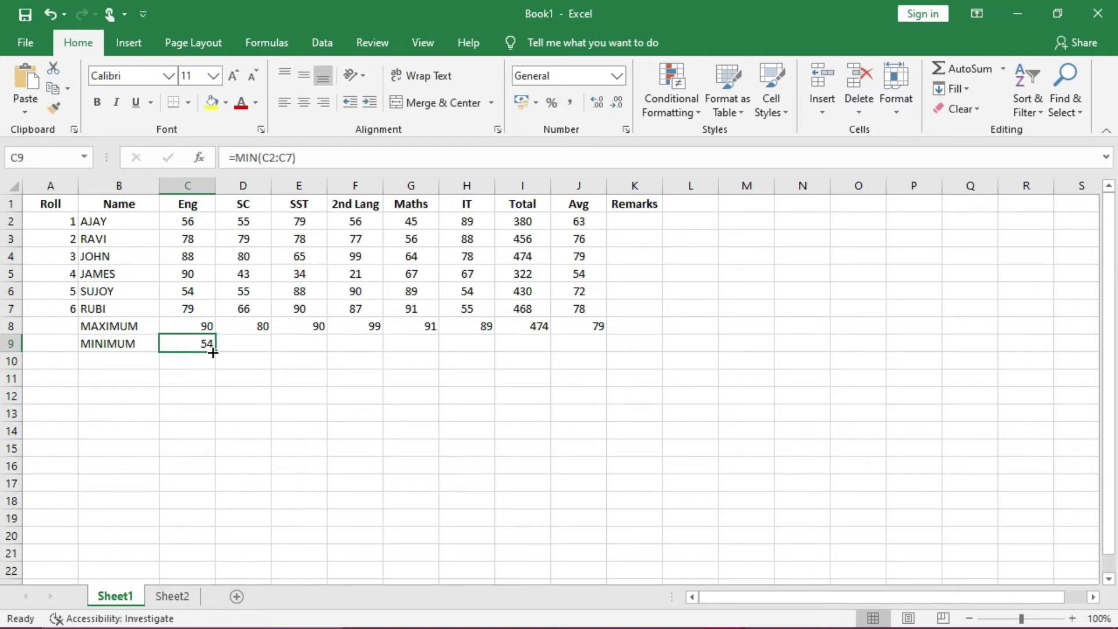
pyautogui.moveTo(216, 353); pyautogui.dragTo(589, 363)
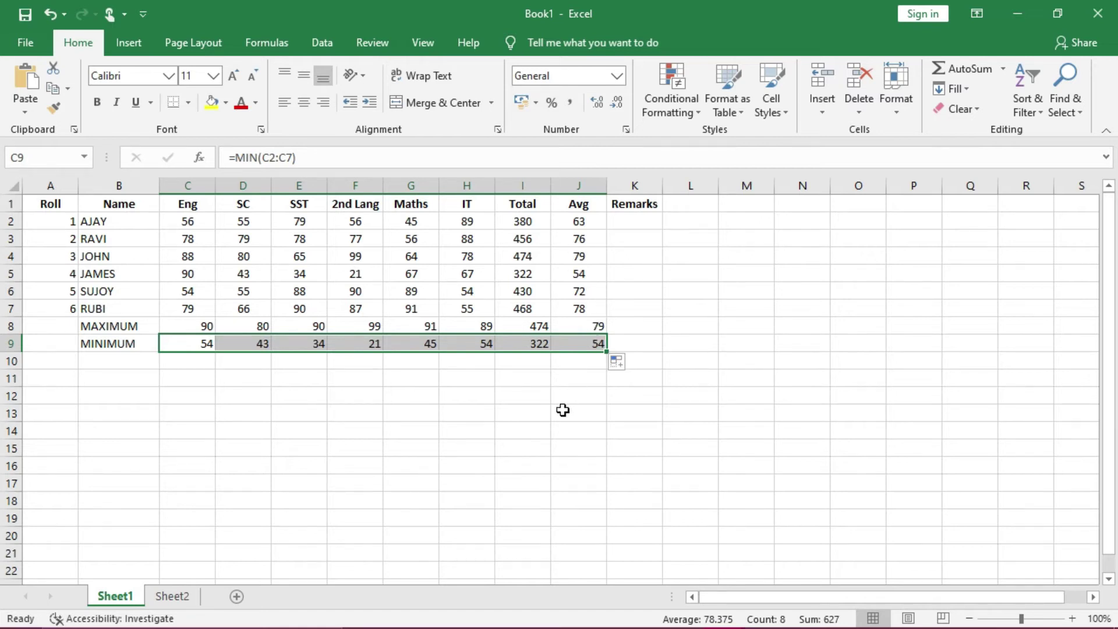
# - Centre the MAXIMUM and MINIMUM rows in B8:J9 and colour their text red
pyautogui.moveTo(110, 328); pyautogui.dragTo(579, 342)
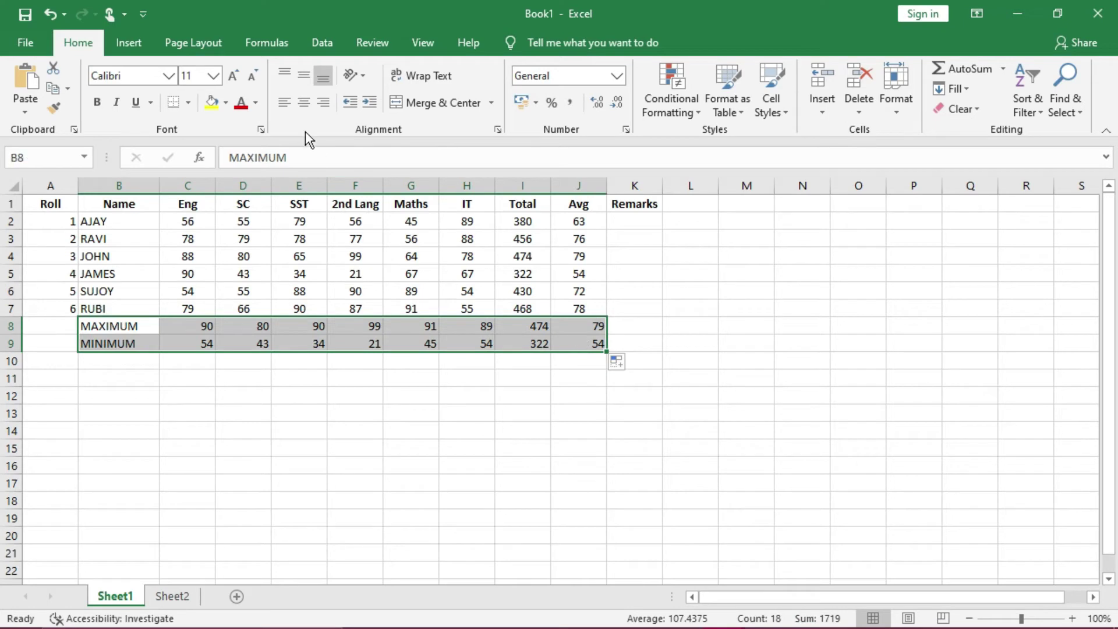
pyautogui.click(303, 109)
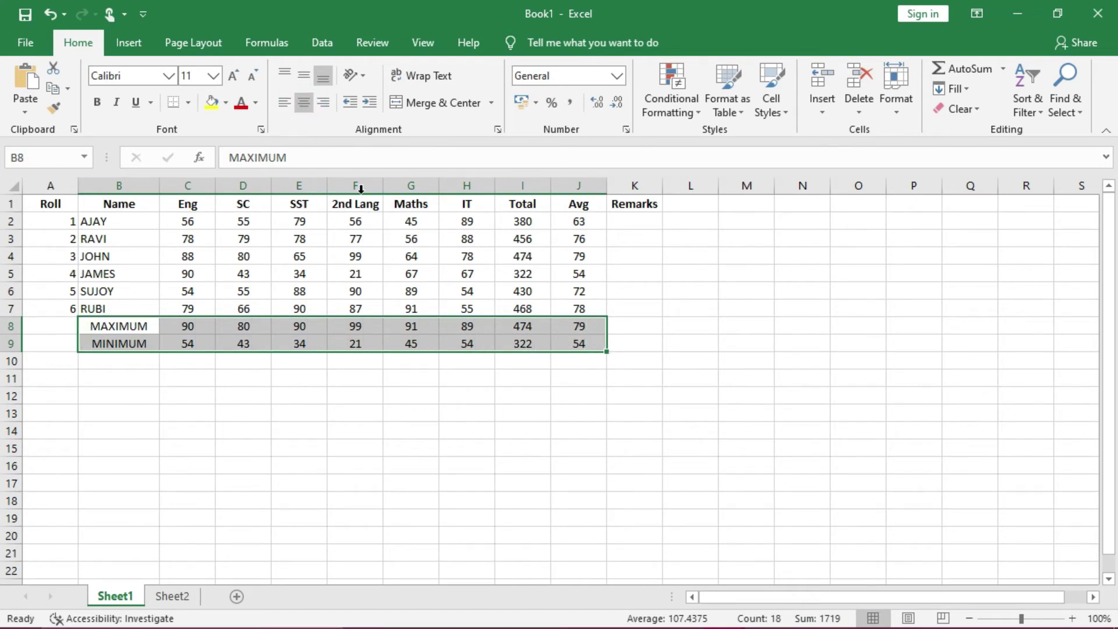
pyautogui.click(244, 106)
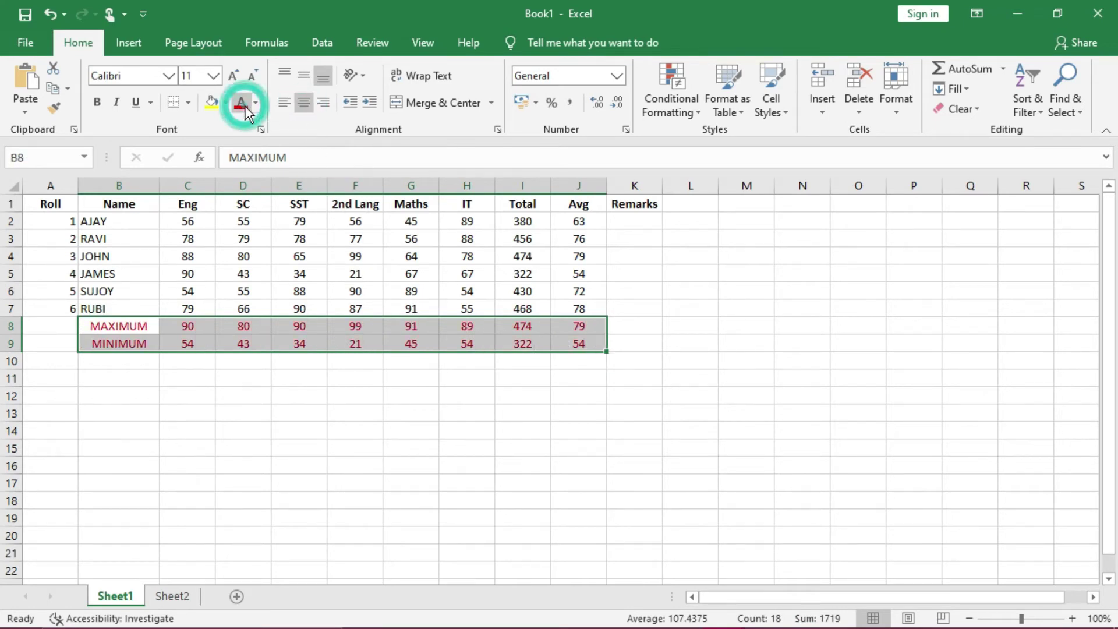
pyautogui.click(316, 382)
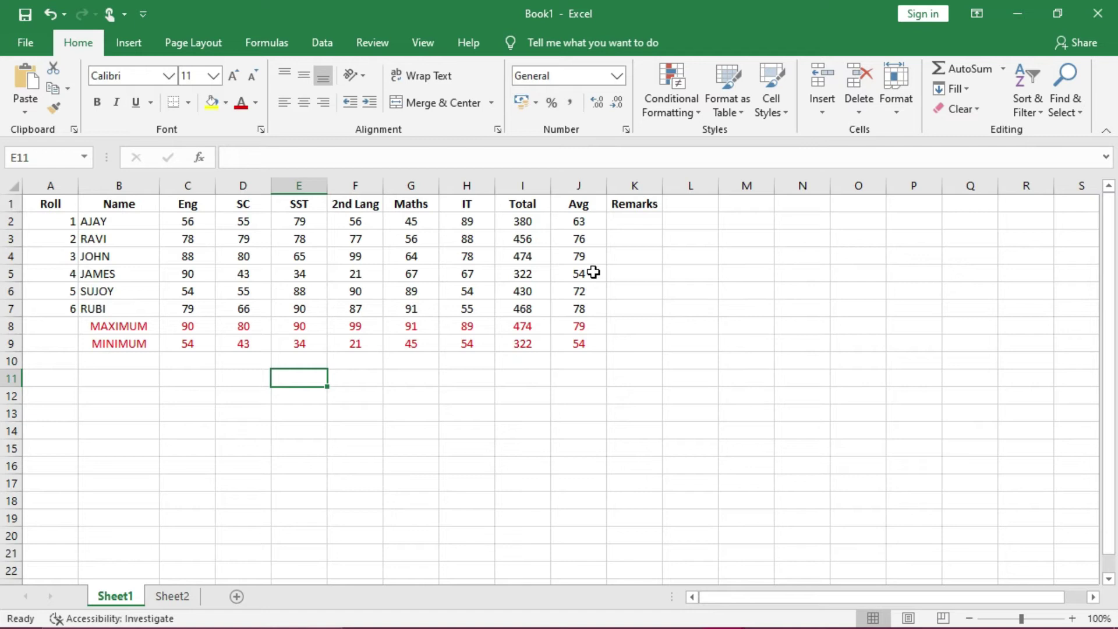
# - Add the header Grade in cell L1, next to Remarks
pyautogui.click(640, 222)
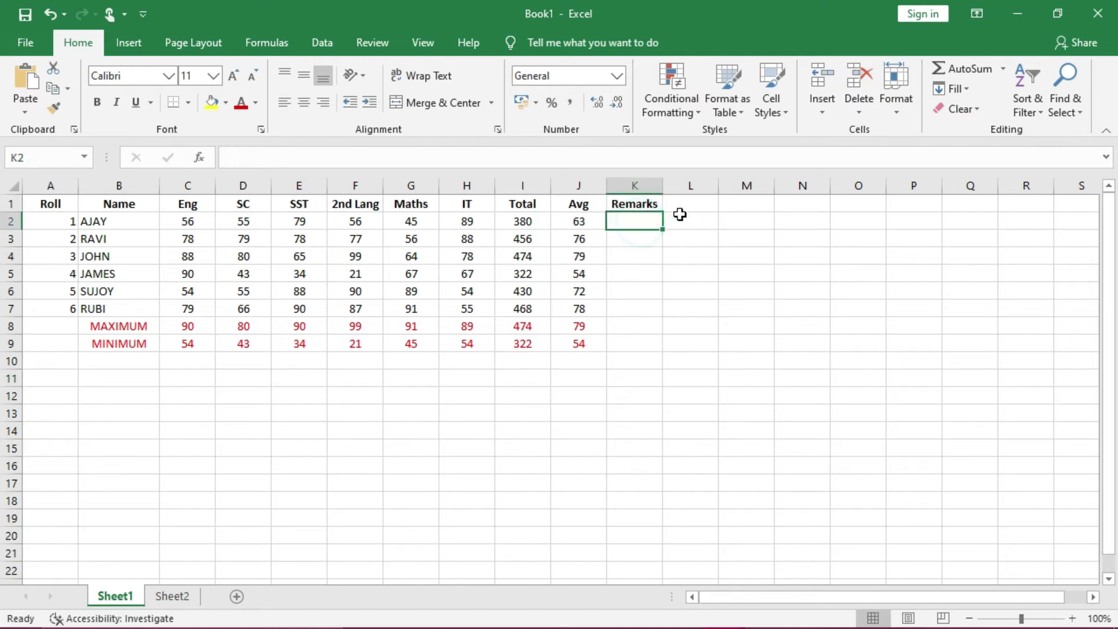
pyautogui.click(691, 205)
pyautogui.write('Grade')
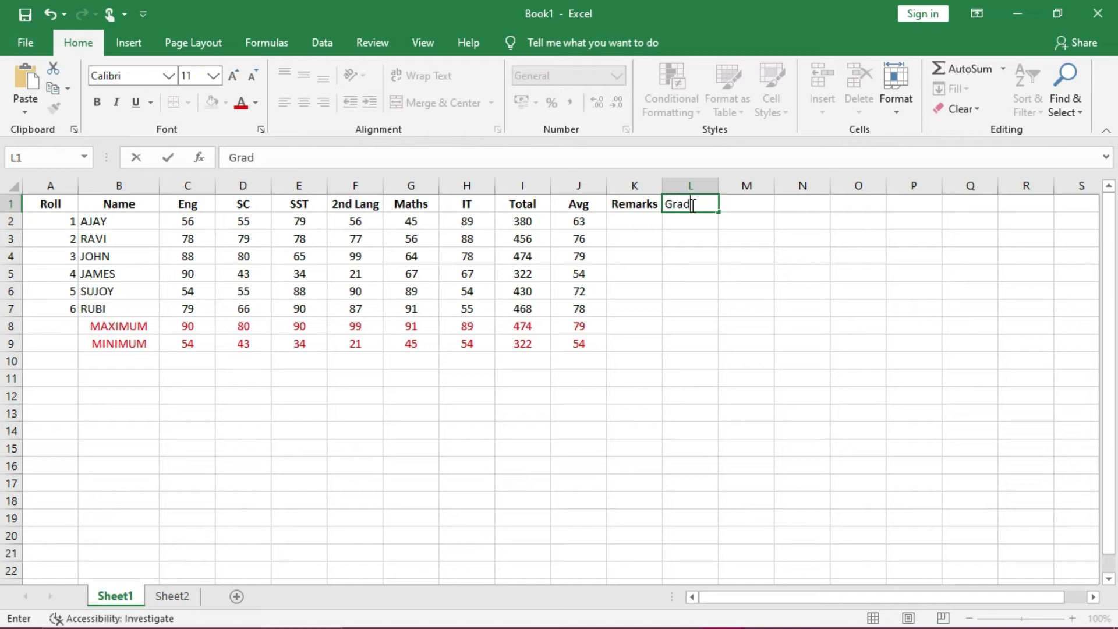
# - Enter the pass/fail formula =IF(J2>=33,"PASS","FAIL") in cell K2 under Remarks
pyautogui.click(632, 221)
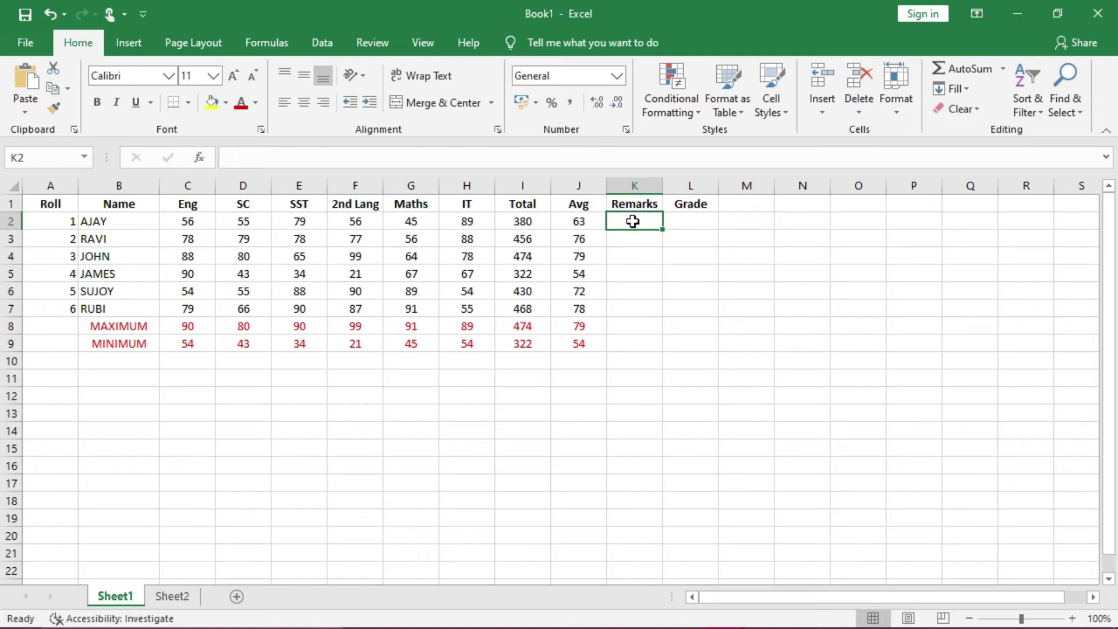
pyautogui.write('=if')
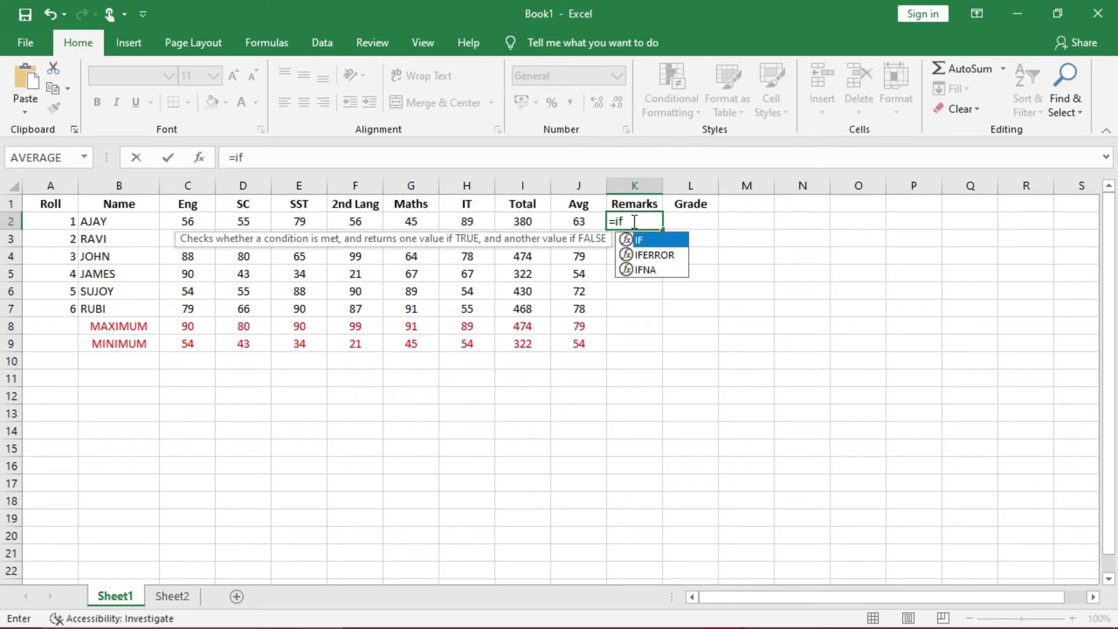
pyautogui.write('(')
pyautogui.click(577, 222)
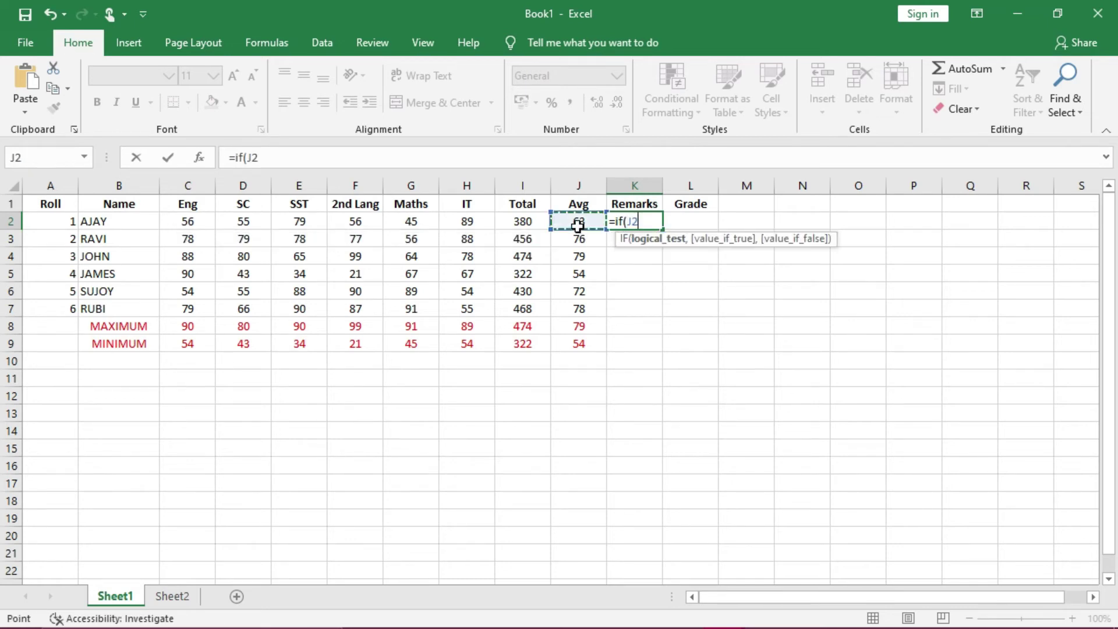
pyautogui.write('>')
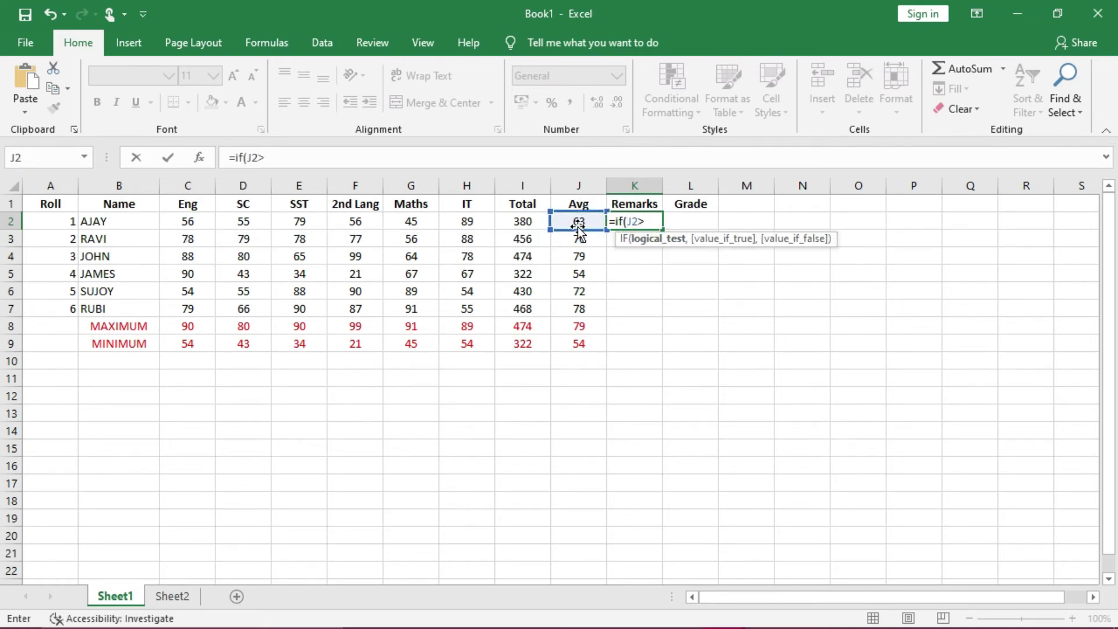
pyautogui.write('=33,')
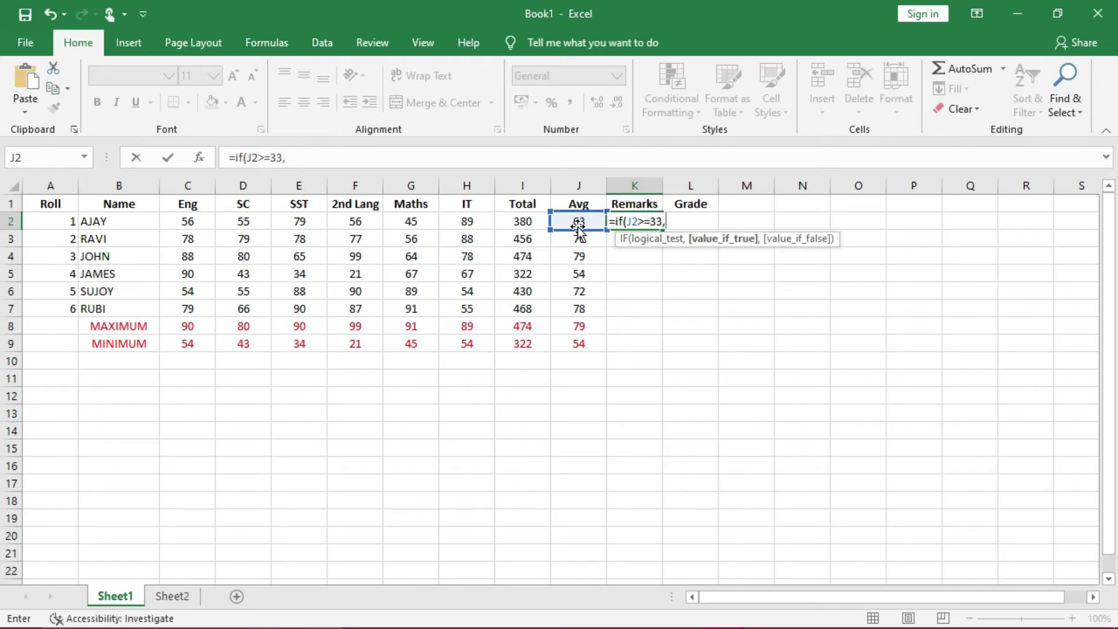
pyautogui.write('"')
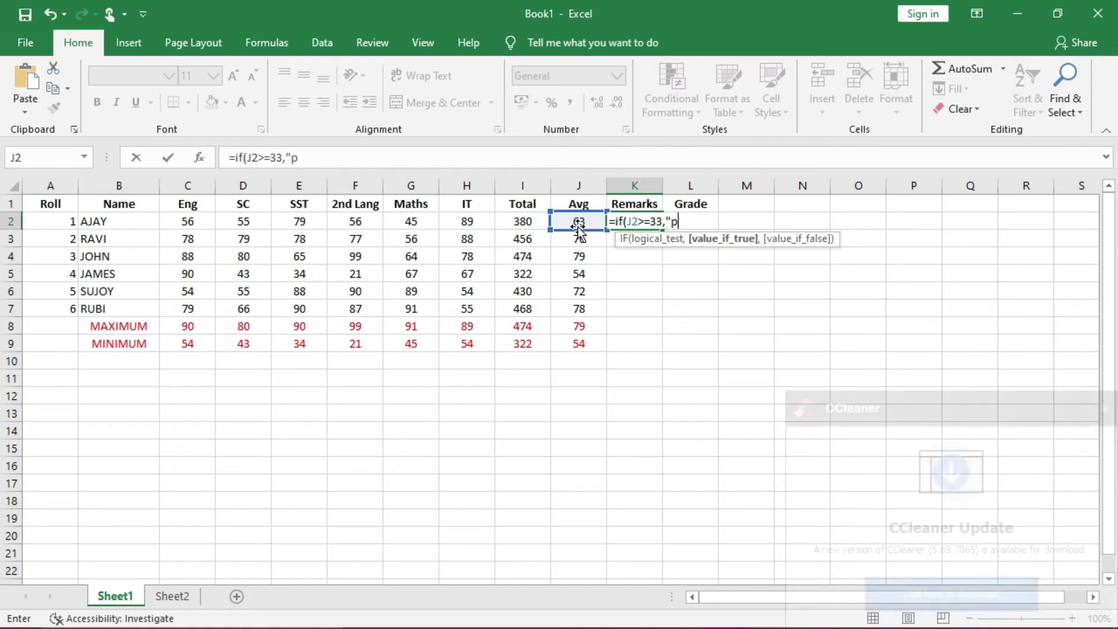
pyautogui.write('PAS')
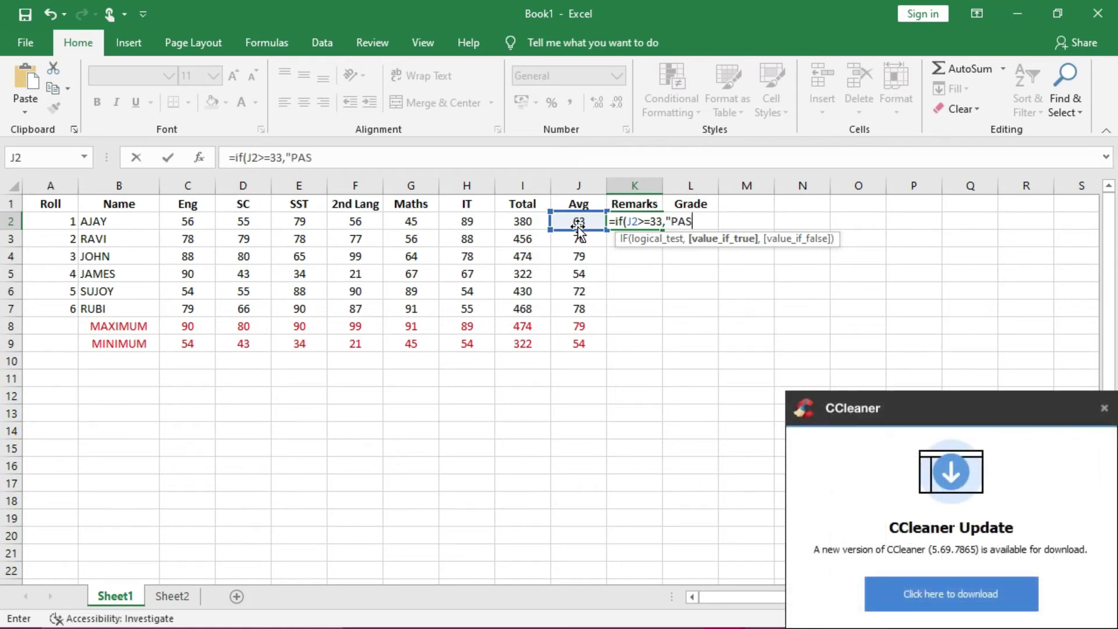
pyautogui.write('S","FAL')
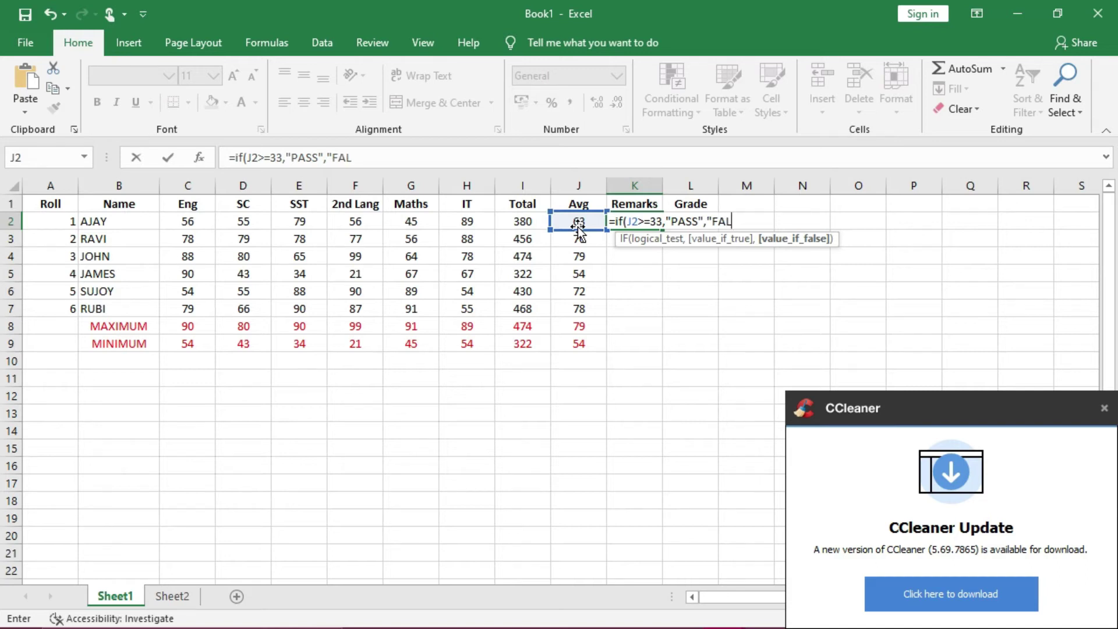
pyautogui.write('S')
pyautogui.press('BackSpace')
pyautogui.press('BackSpace')
pyautogui.write('IL"')
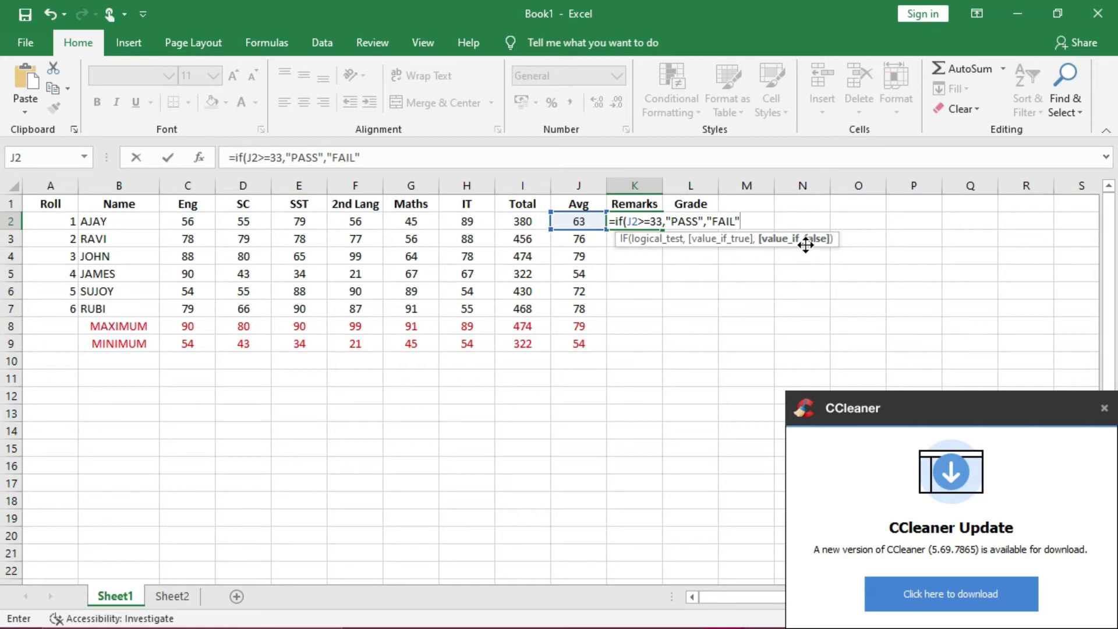
pyautogui.write(')')
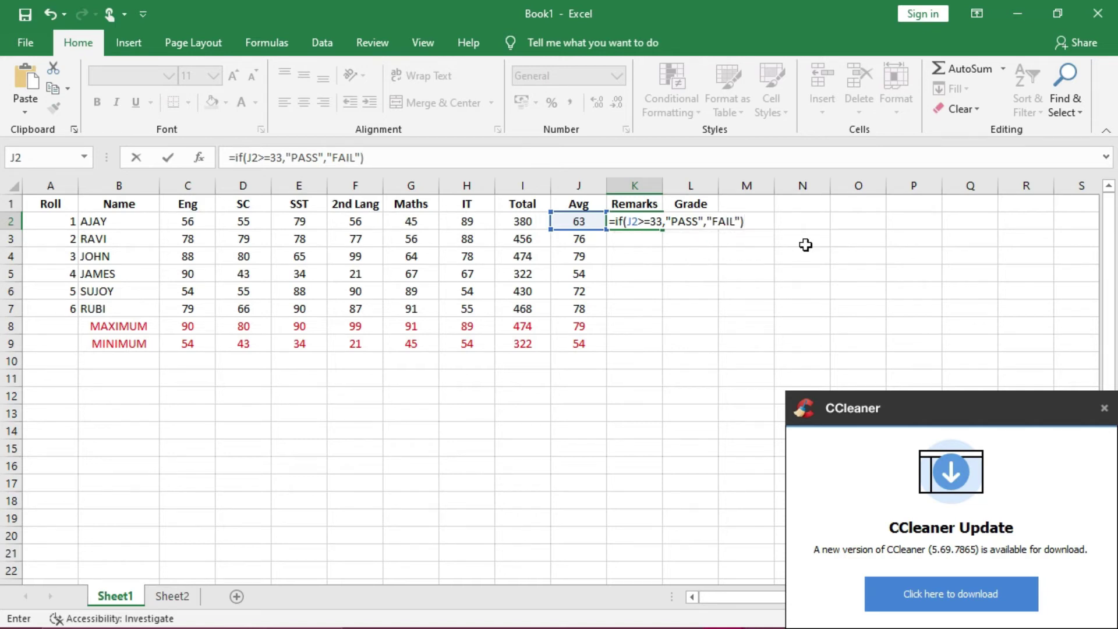
pyautogui.press('Return')
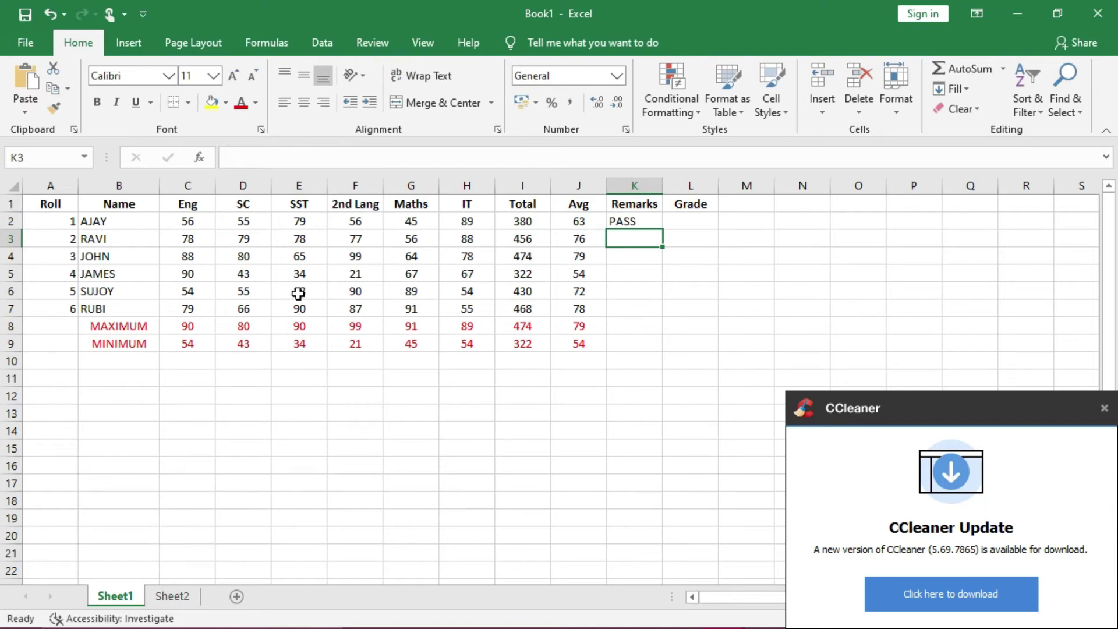
# - Replace the six subject marks of roll 5 in C6:H6 with 15, 23, 32, 11, 21 and 22
pyautogui.click(196, 257)
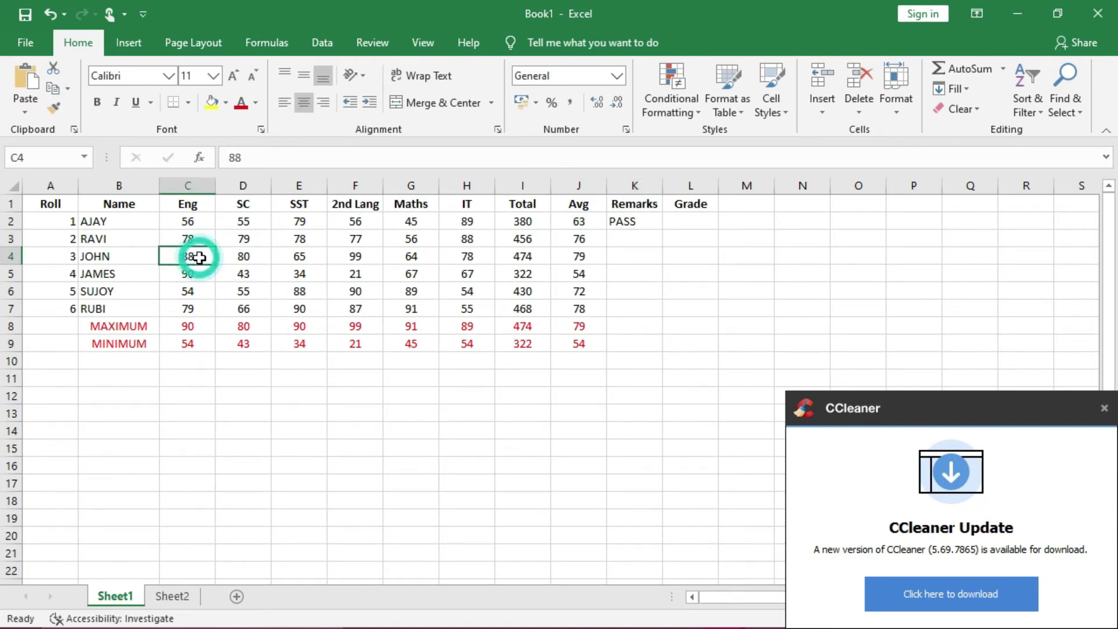
pyautogui.click(188, 290)
pyautogui.write('15')
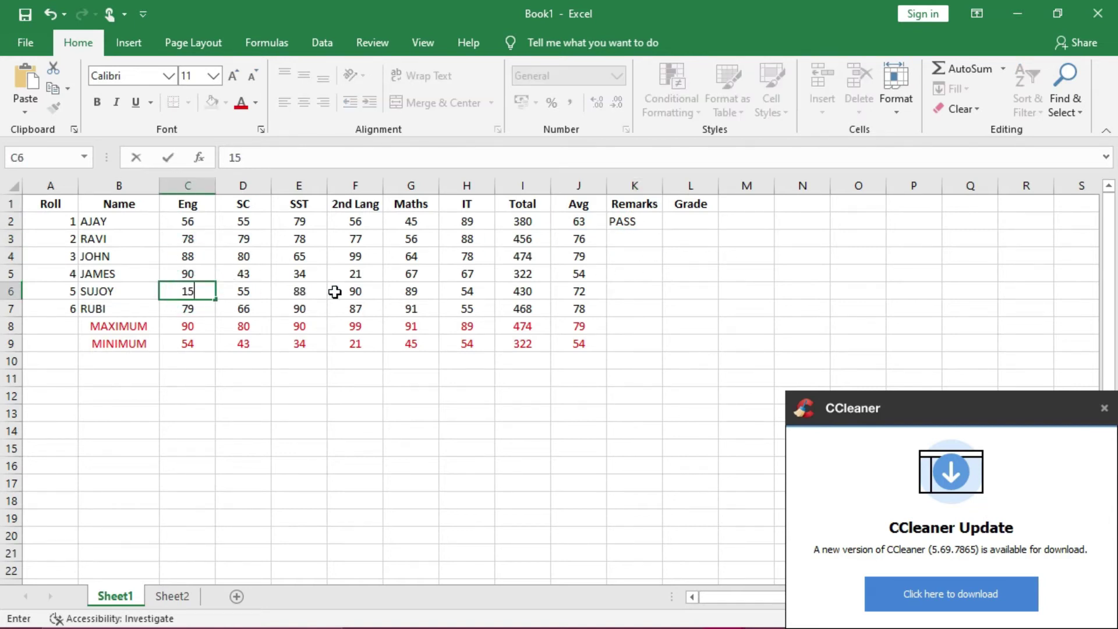
pyautogui.press('Tab')
pyautogui.write('23')
pyautogui.press('Tab')
pyautogui.write('32')
pyautogui.press('Tab')
pyautogui.write('11')
pyautogui.press('Tab')
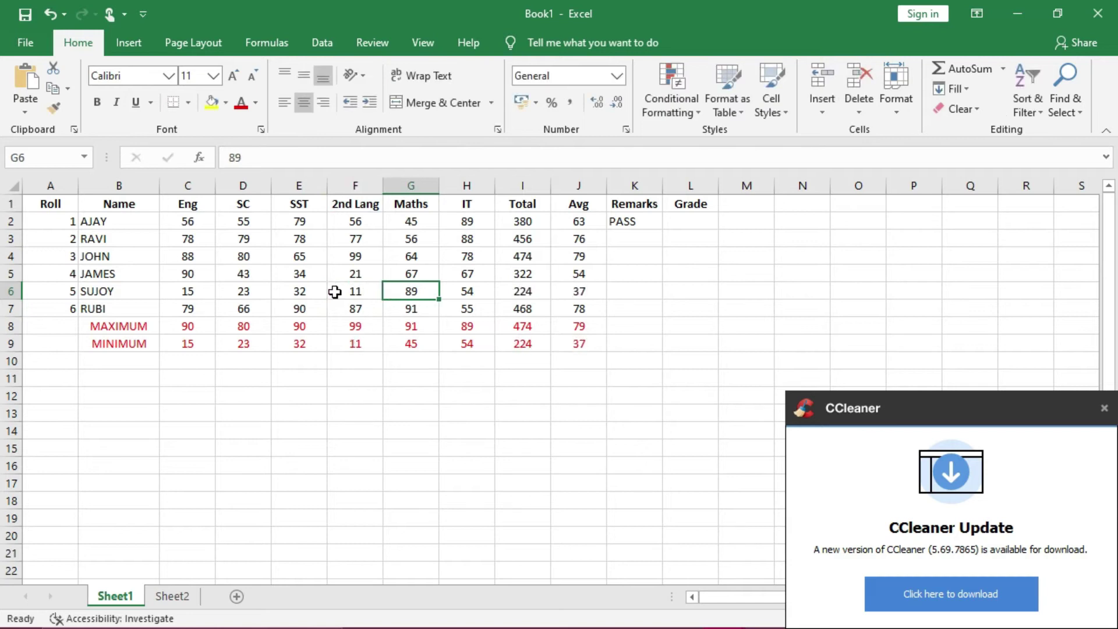
pyautogui.write('21')
pyautogui.press('Tab')
pyautogui.write('22')
pyautogui.press('Tab')
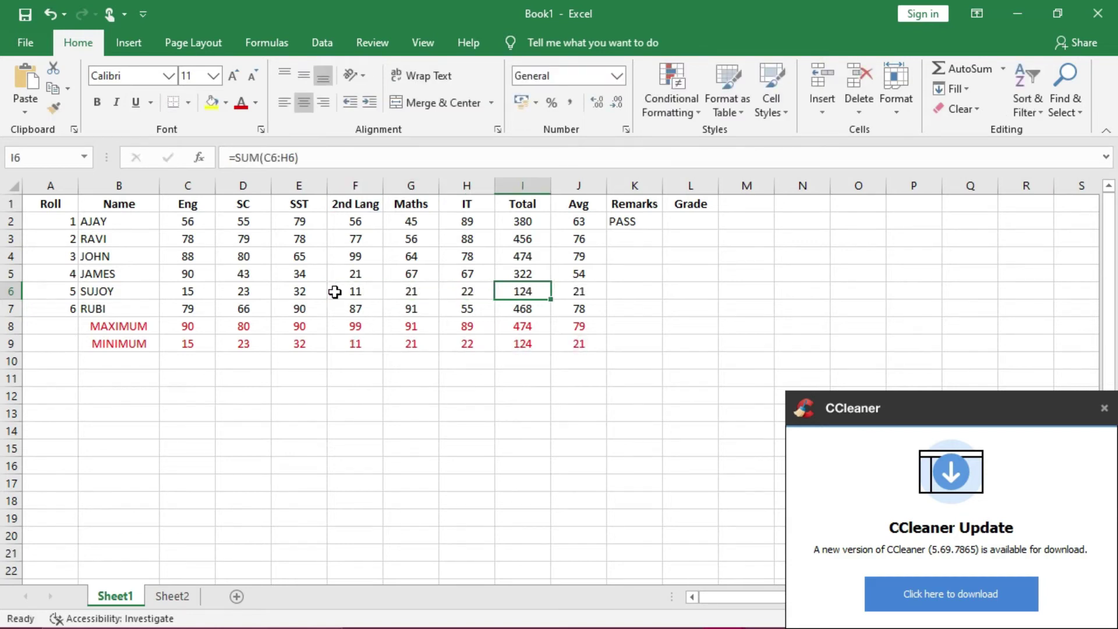
# - Fill the K2 remarks formula down through K7 for all the students
pyautogui.click(621, 221)
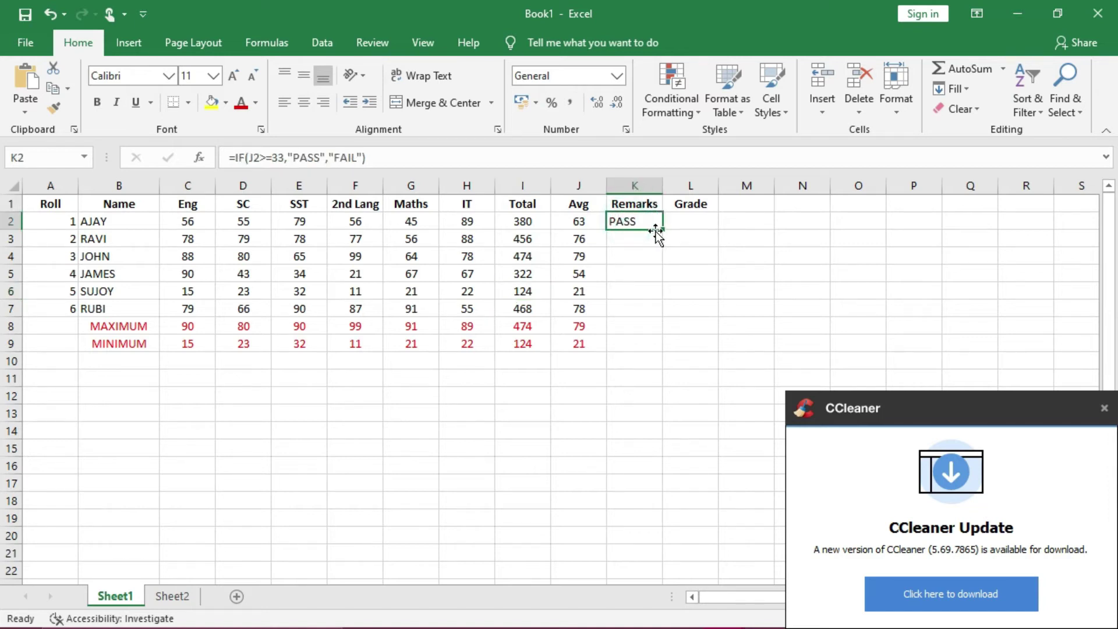
pyautogui.moveTo(662, 229); pyautogui.dragTo(656, 315)
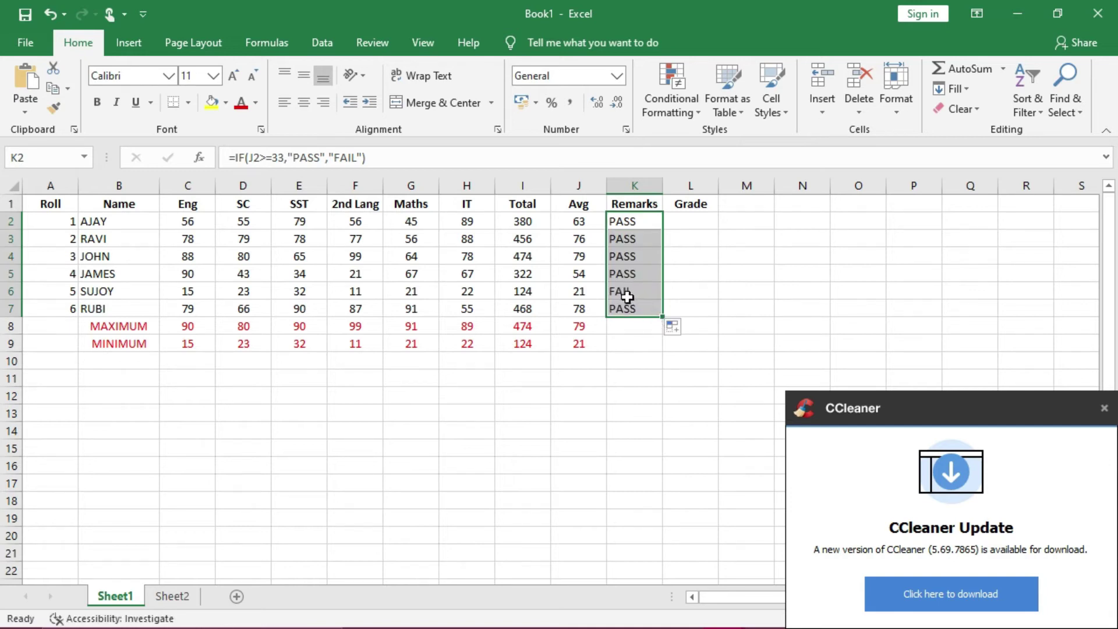
# - Dismiss the CCleaner update notice and centre the remarks in K2:K7
pyautogui.click(1104, 408)
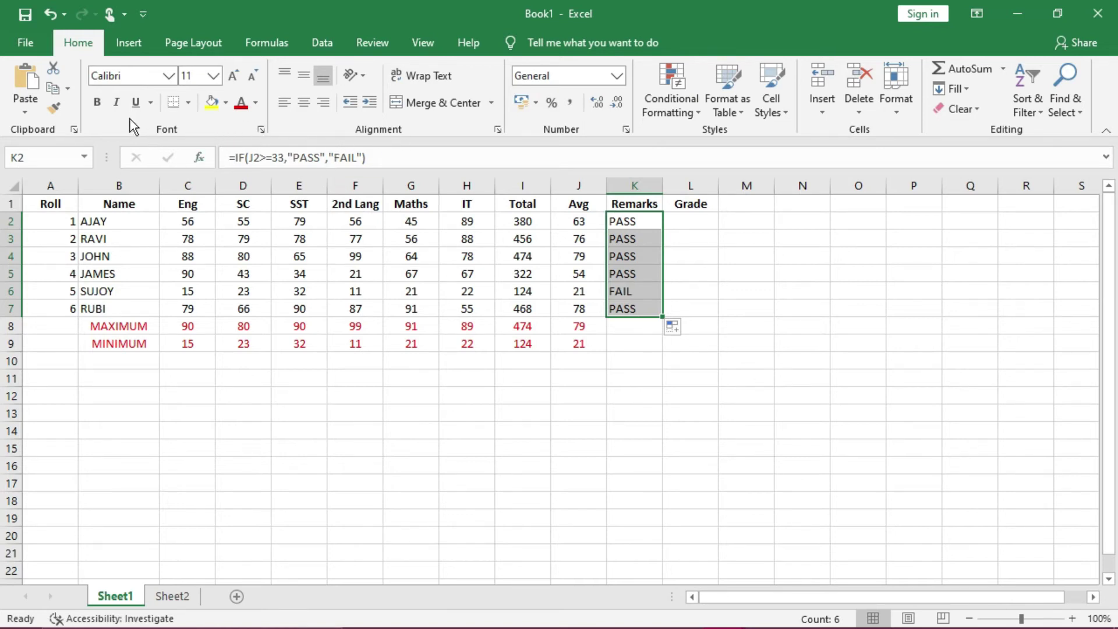
pyautogui.click(302, 103)
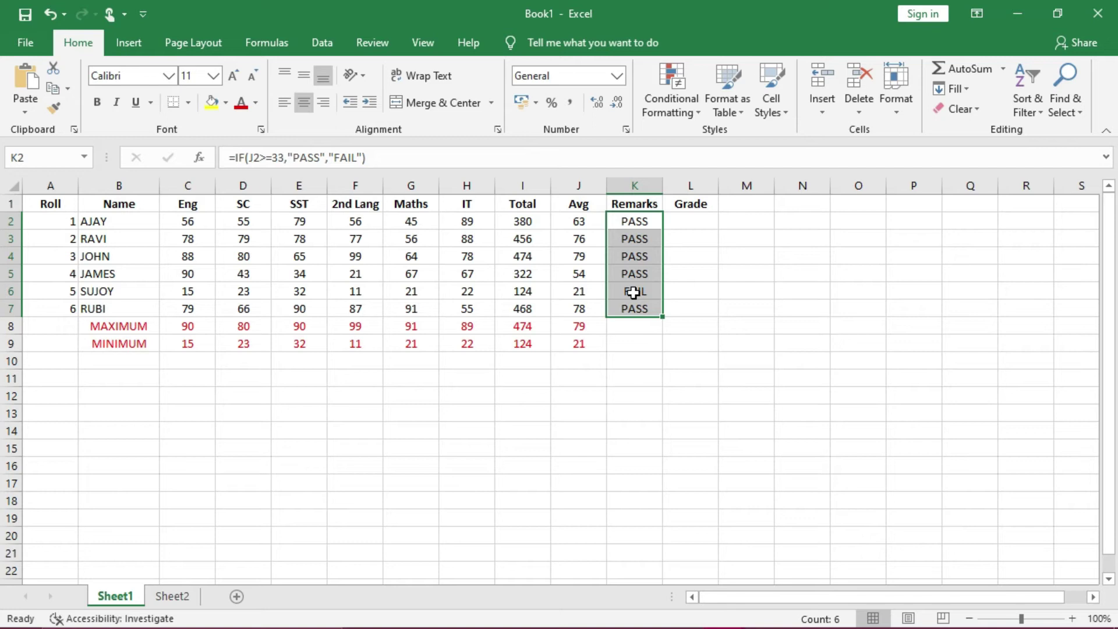
# - Open a blank Notepad document over the marks sheet by running NOTEPAD
pyautogui.press('super+r')
pyautogui.write('TE[AD')
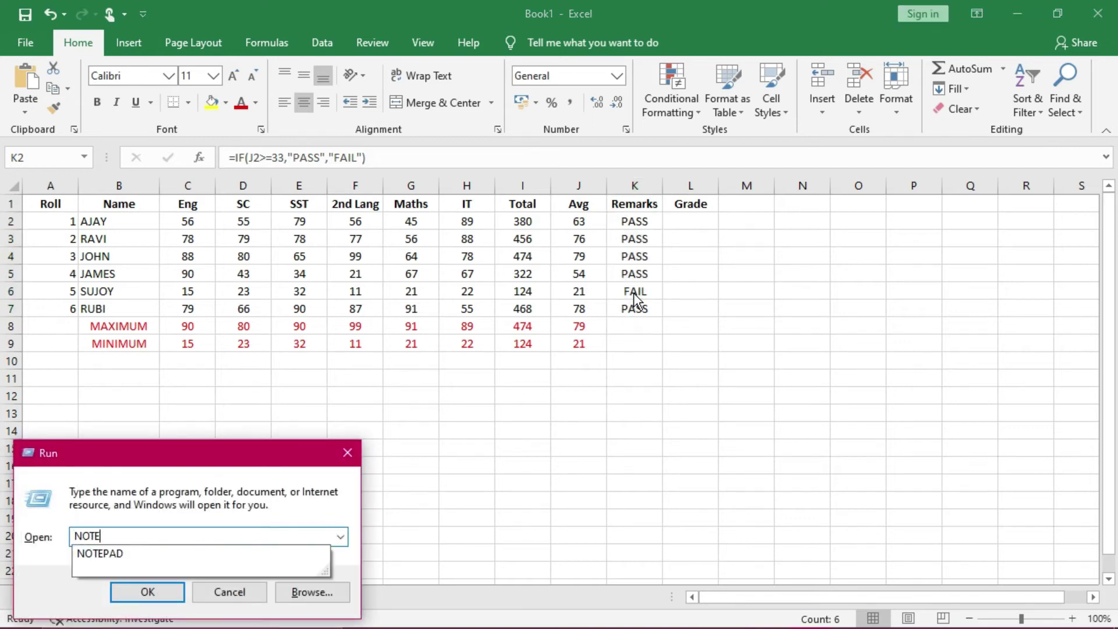
pyautogui.press('BackSpace')
pyautogui.press('BackSpace')
pyautogui.press('BackSpace')
pyautogui.write('PAD')
pyautogui.press('Return')
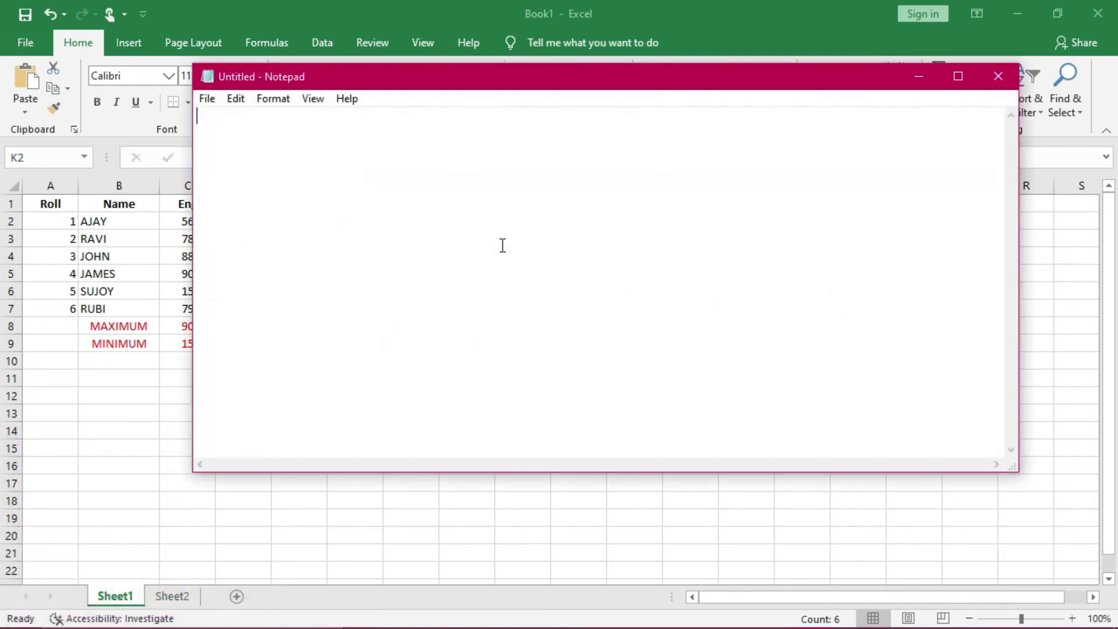
# - Write the first grading rule in Notepad as "Excellent: 90% or above" and start a new line
pyautogui.write('eXCEL')
pyautogui.press('BackSpace')
pyautogui.press('BackSpace')
pyautogui.press('BackSpace')
pyautogui.press('BackSpace')
pyautogui.press('BackSpace')
pyautogui.write('excel')
pyautogui.press('BackSpace')
pyautogui.press('BackSpace')
pyautogui.press('BackSpace')
pyautogui.press('BackSpace')
pyautogui.press('BackSpace')
pyautogui.write('Excell')
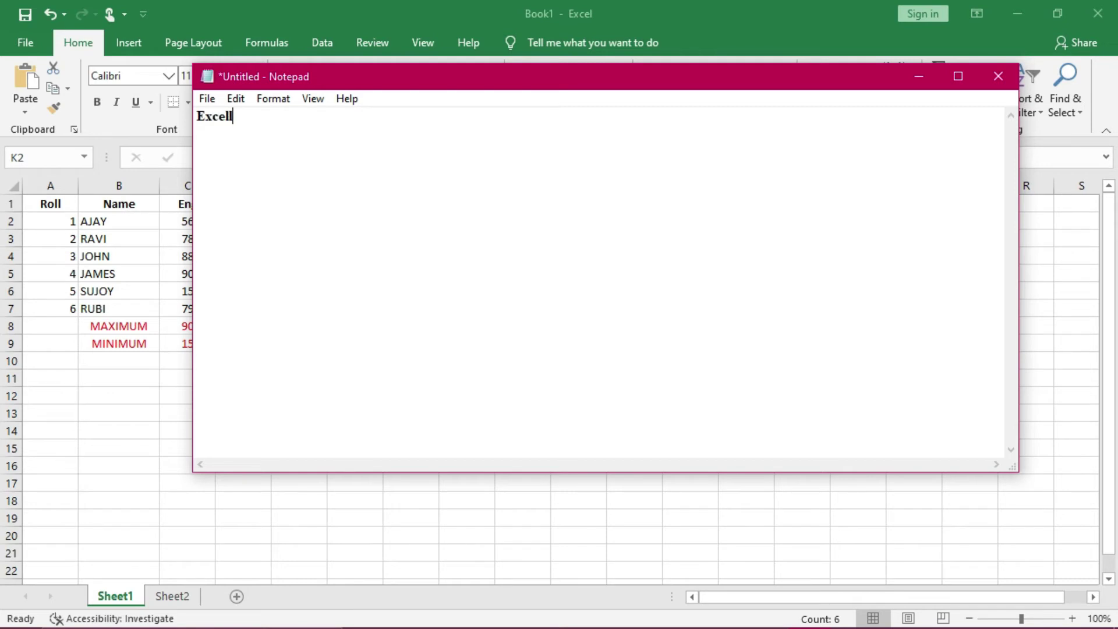
pyautogui.write('ent: 90% or above')
pyautogui.press('Return')
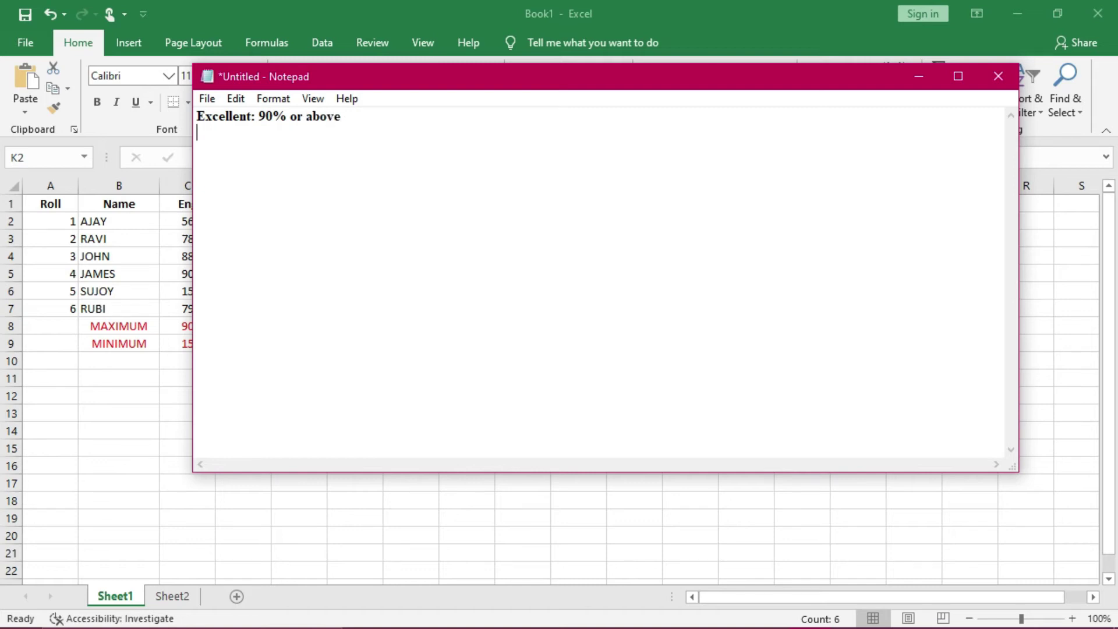
# - Add the second grading rule "Very Good: 80%-89%" on its own line
pyautogui.write('Very Good: 80')
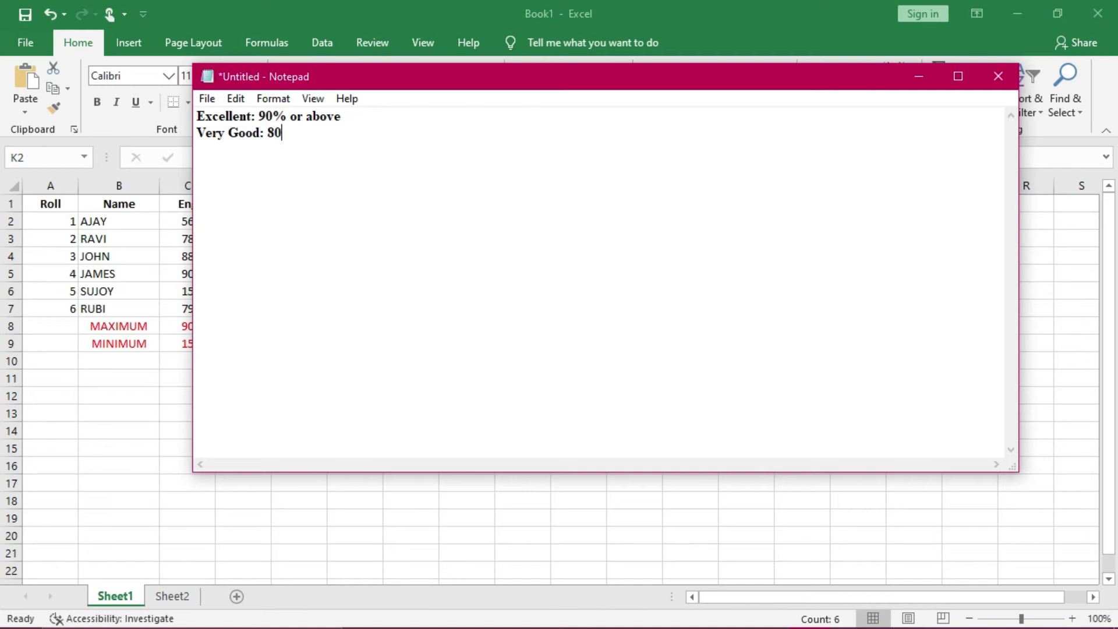
pyautogui.write('%-9')
pyautogui.press('BackSpace')
pyautogui.write('89%')
pyautogui.press('Return')
# - Add the third grading rule "Good: 70%-79%" on its own line
pyautogui.write('Good')
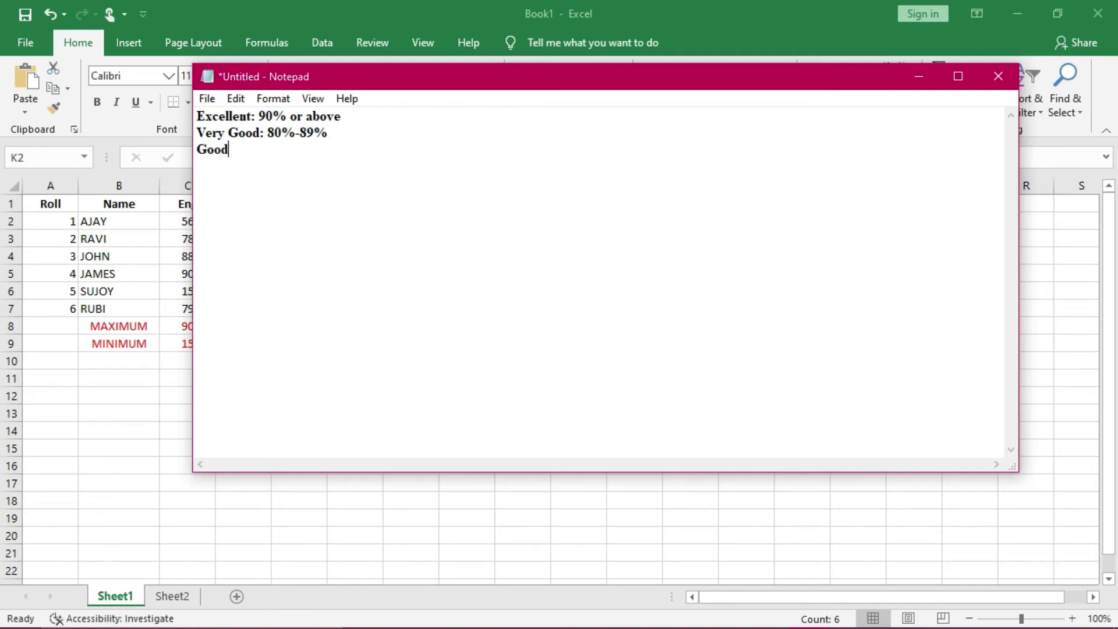
pyautogui.write(': ')
pyautogui.write('70')
pyautogui.write('%')
pyautogui.write('-6')
pyautogui.write('9')
pyautogui.press('BackSpace')
pyautogui.press('BackSpace')
pyautogui.write('79%')
pyautogui.press('Return')
# - Add the rules "Fair:60%-69%" and "Poor below 60%" on separate lines, and move the Notepad window below the marks table
pyautogui.write('Fair:')
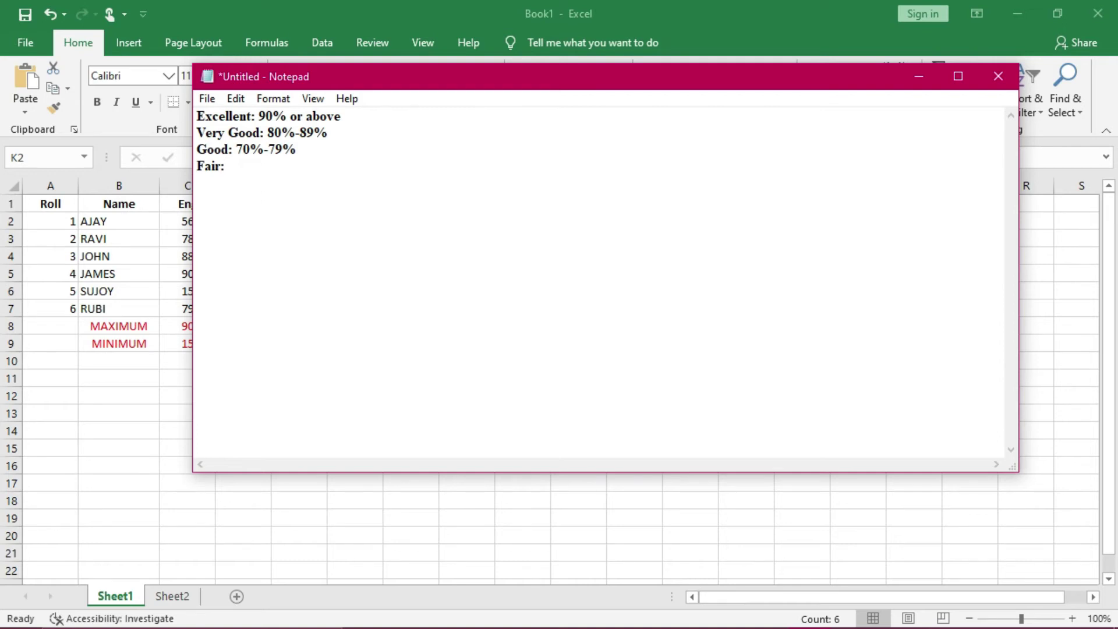
pyautogui.write('60%-69%')
pyautogui.press('Return')
pyautogui.write('Poor belo')
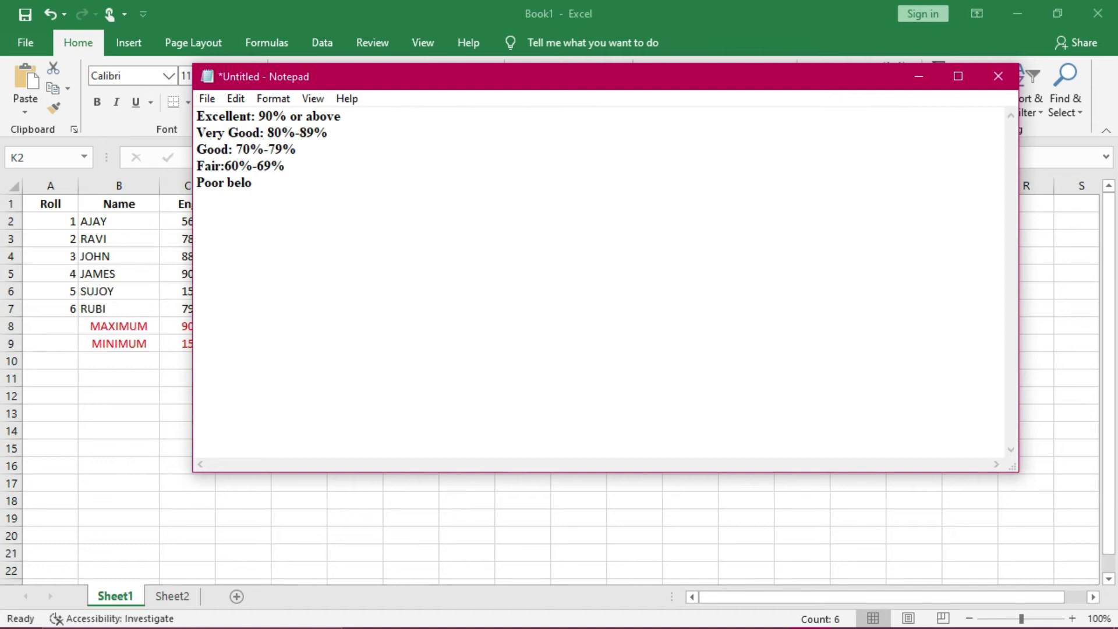
pyautogui.press('BackSpace')
pyautogui.write('ow 60%')
pyautogui.moveTo(431, 84); pyautogui.dragTo(429, 212)
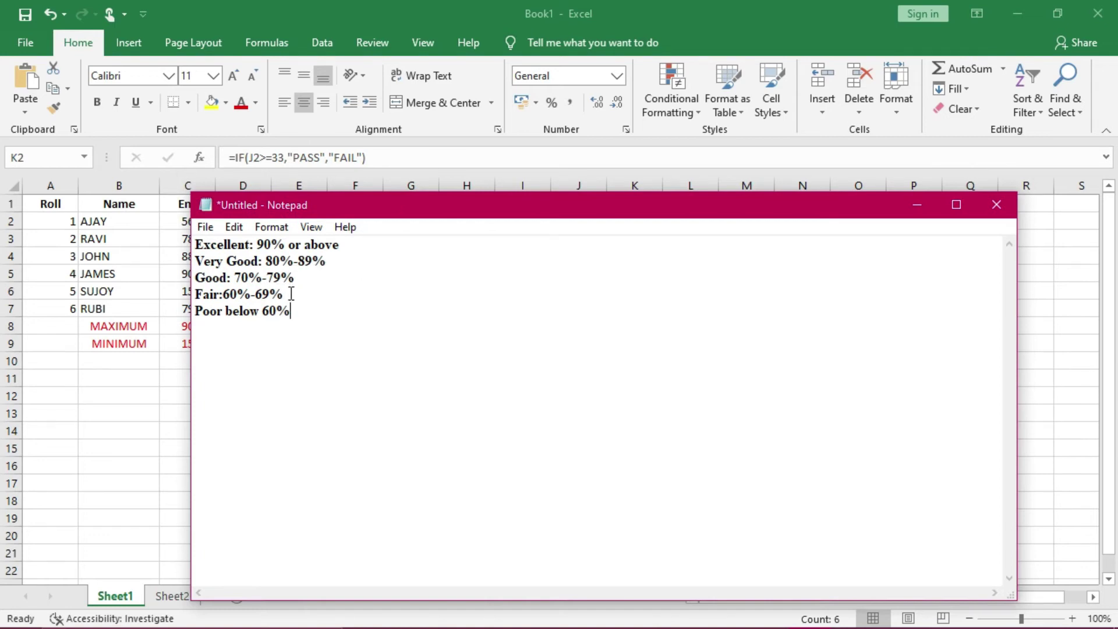
pyautogui.moveTo(702, 213); pyautogui.dragTo(664, 386)
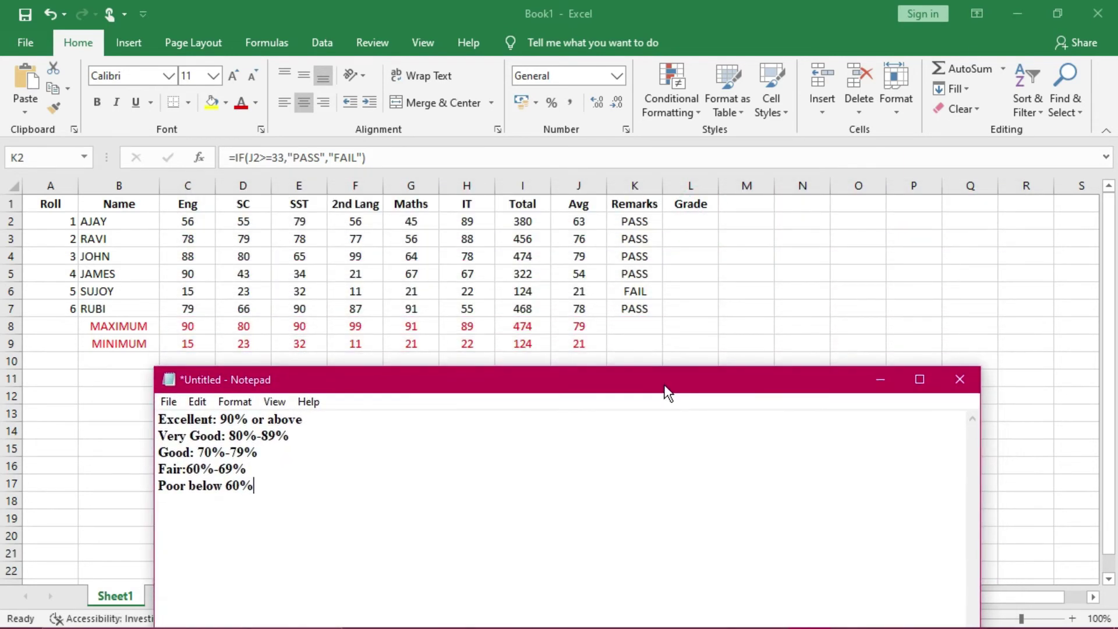
# - Return to Excel and start the grade formula in L2 with =if(J2>=90,"Excellent",
pyautogui.click(693, 222)
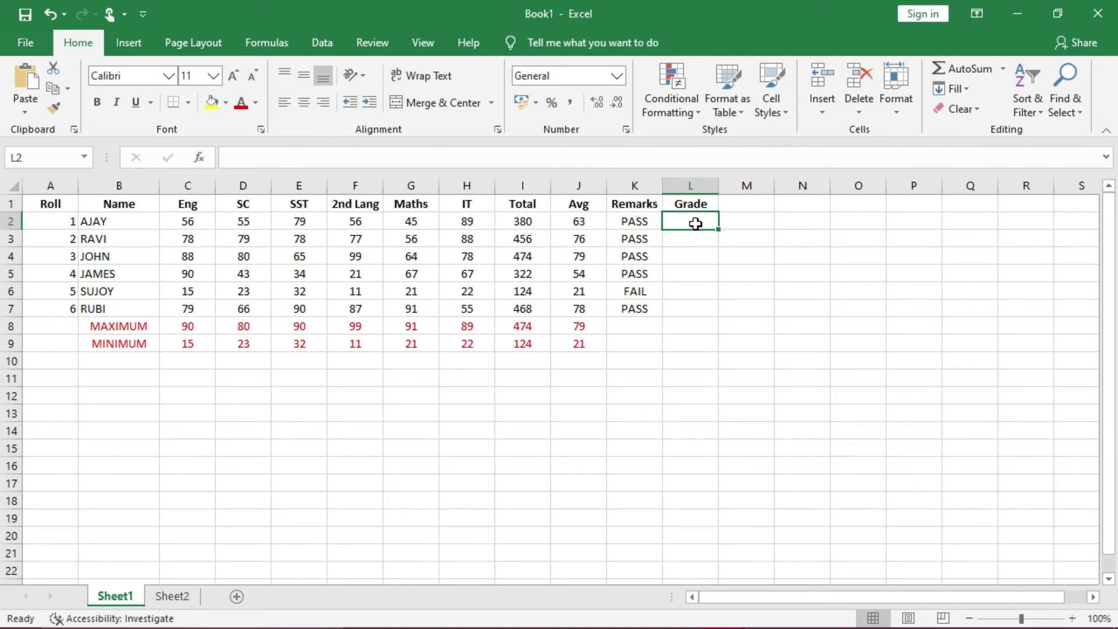
pyautogui.write('=')
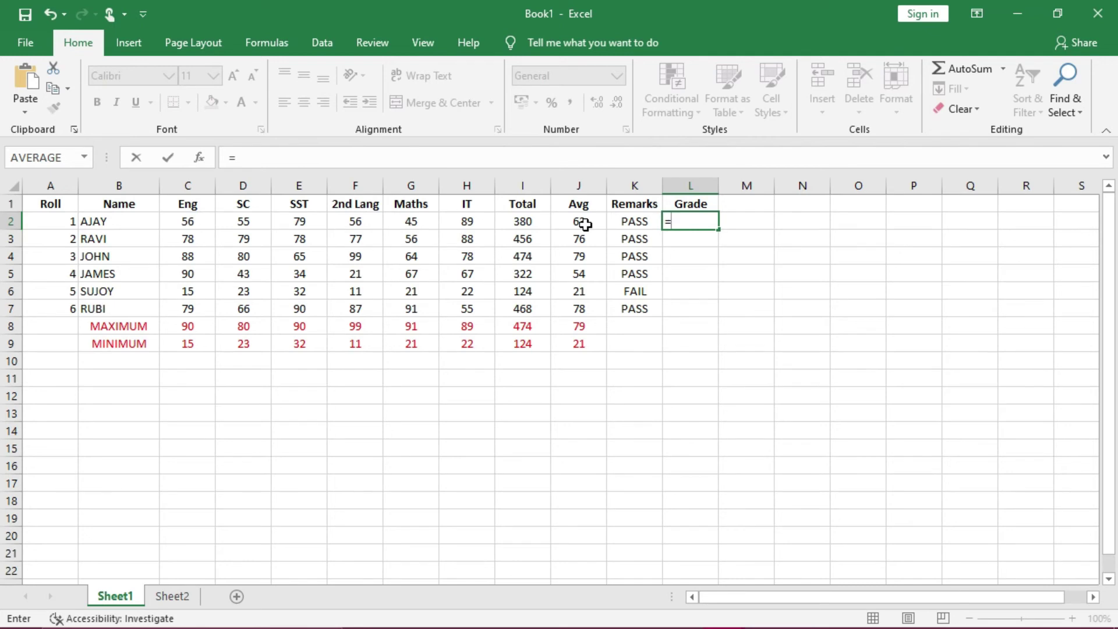
pyautogui.write('if(')
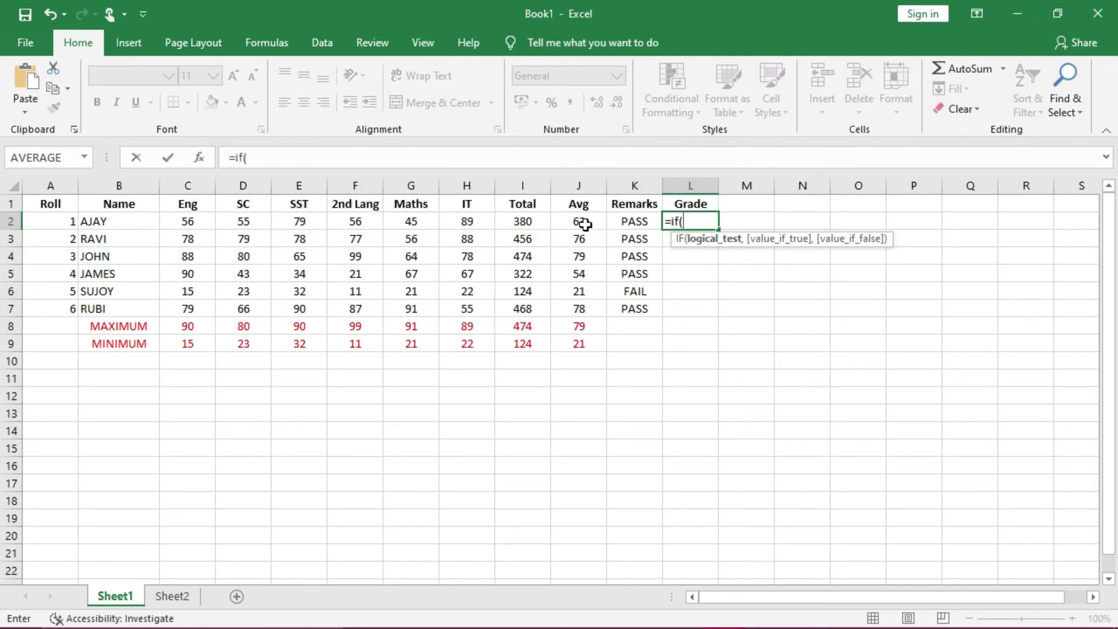
pyautogui.click(578, 223)
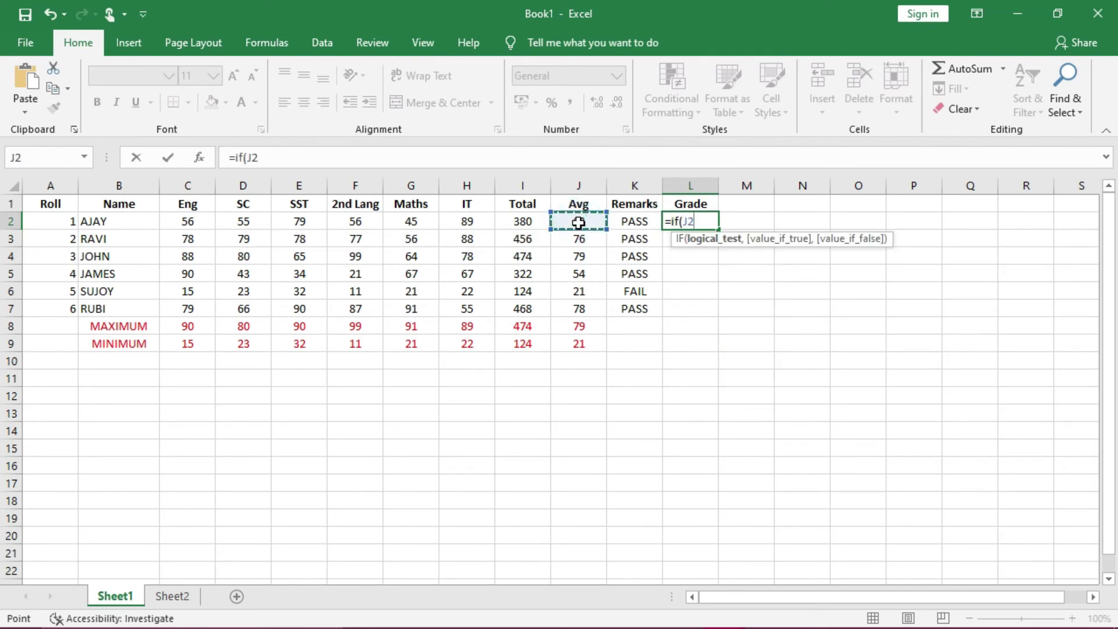
pyautogui.write('>=90,"E')
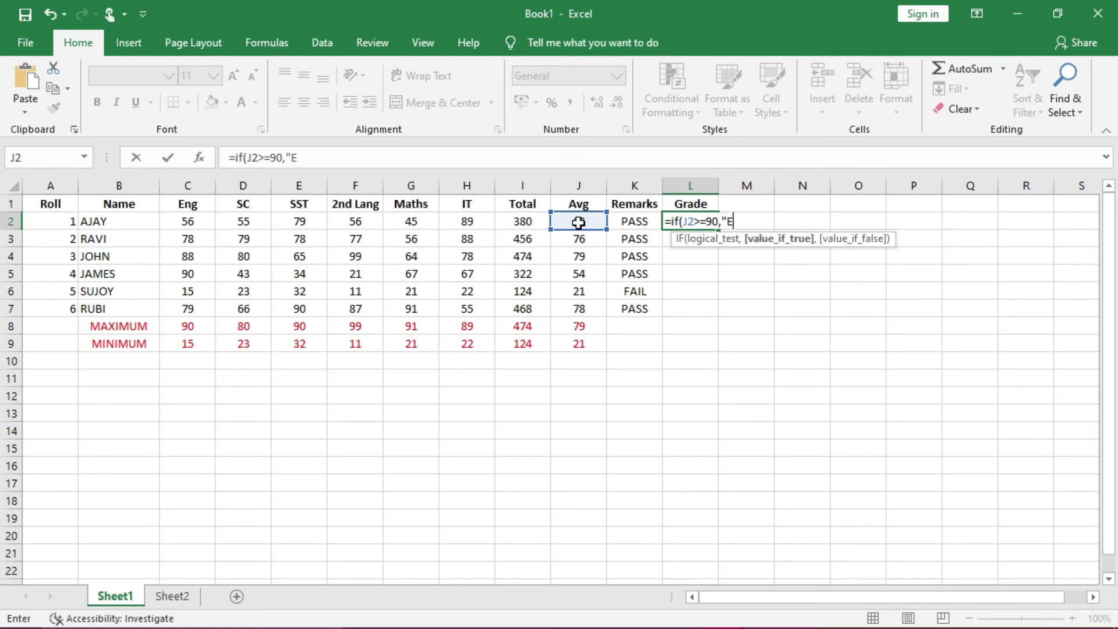
pyautogui.write('xcellent')
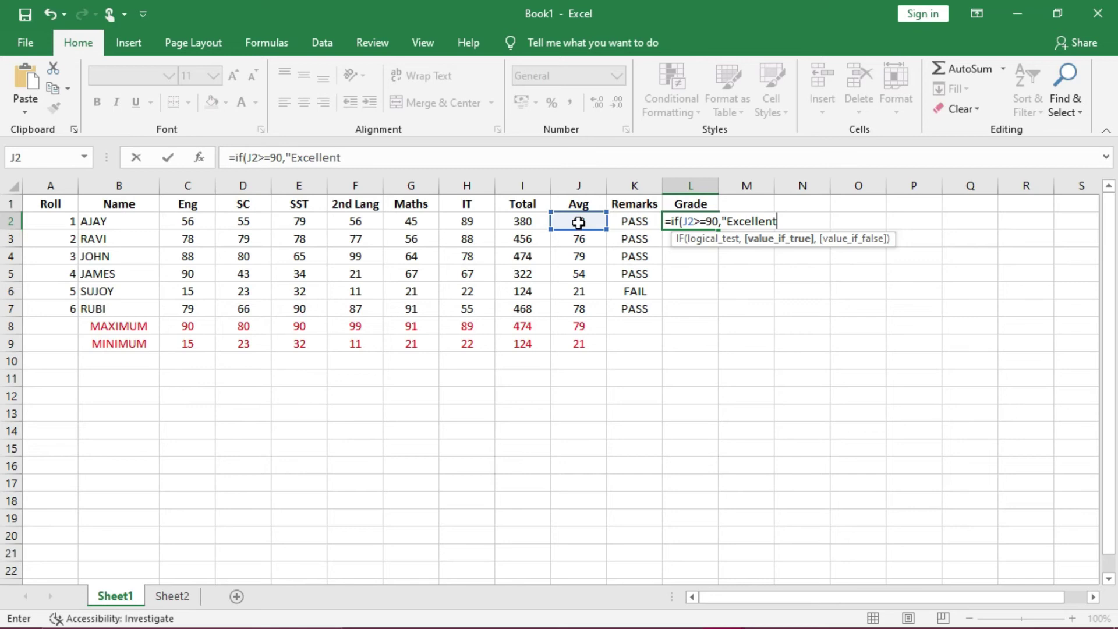
pyautogui.write('",')
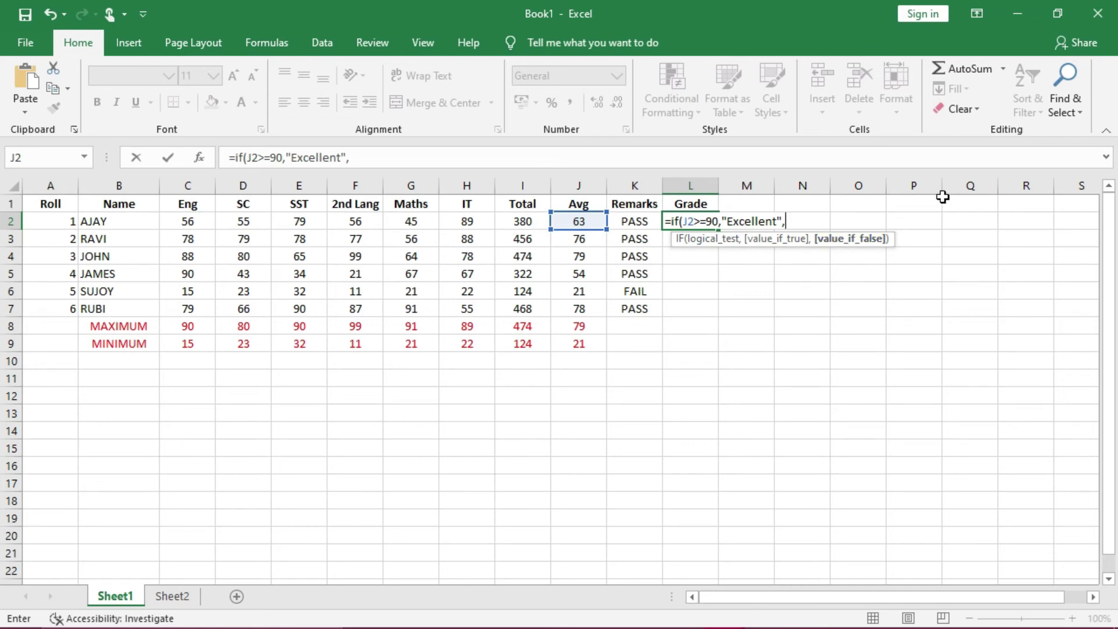
# - Continue the L2 formula with if(j2>=80,"Very Good", consulting the Notepad grading scale for the threshold
pyautogui.write('if')
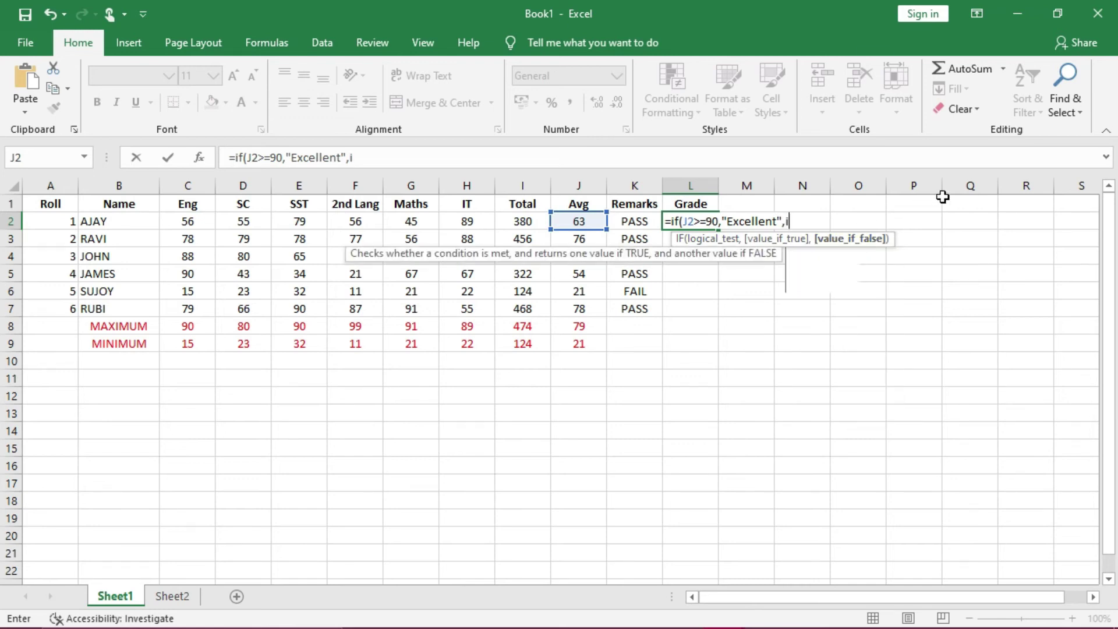
pyautogui.write('(j')
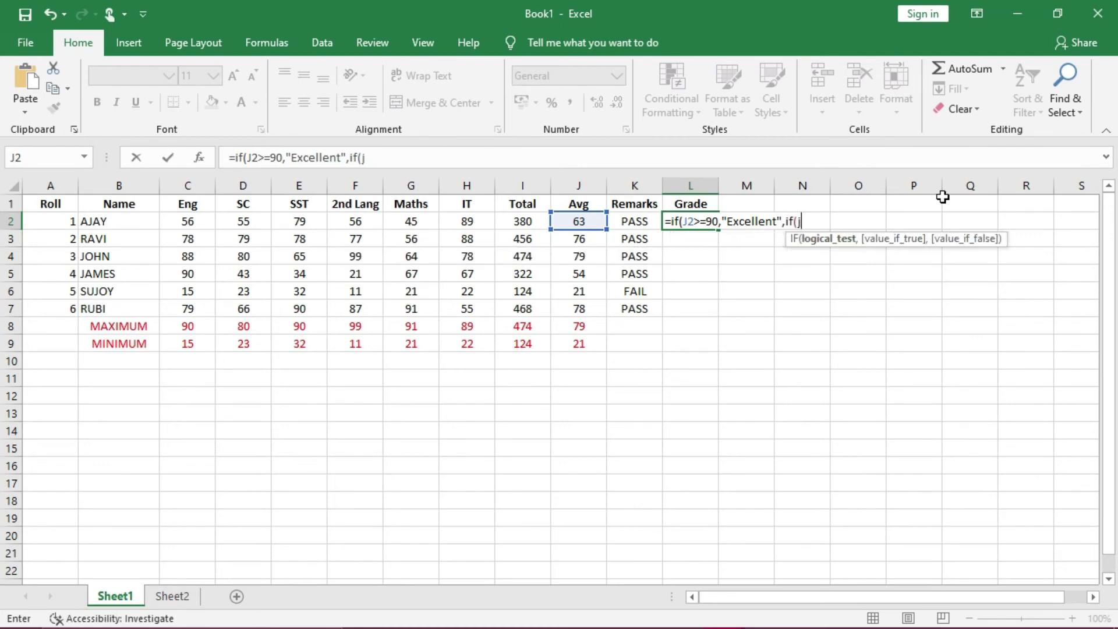
pyautogui.write('2>=')
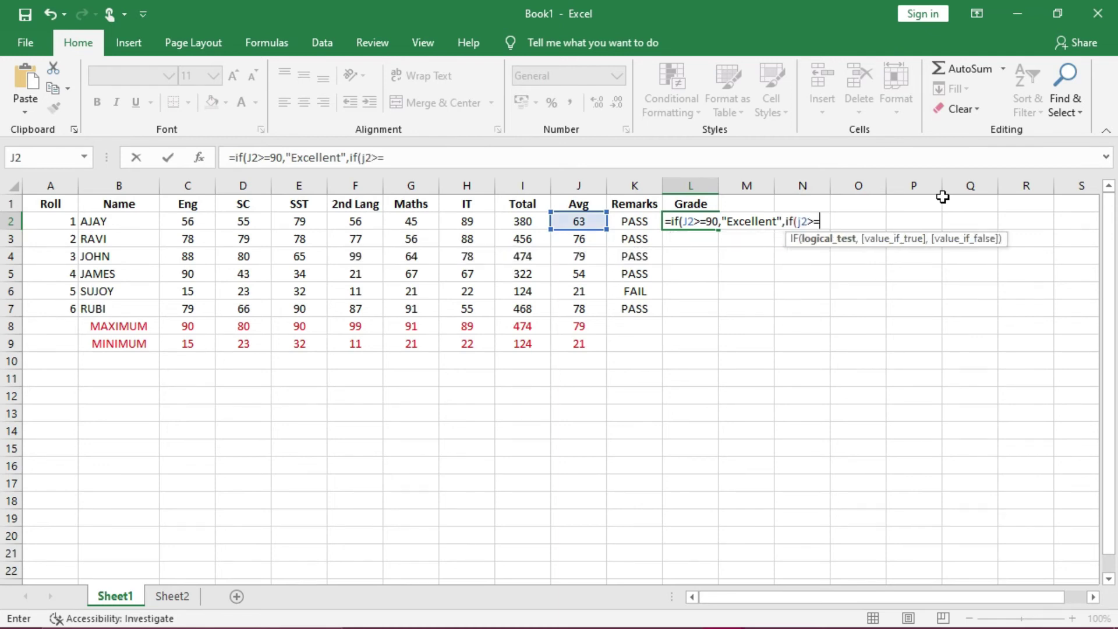
pyautogui.moveTo(715, 622)
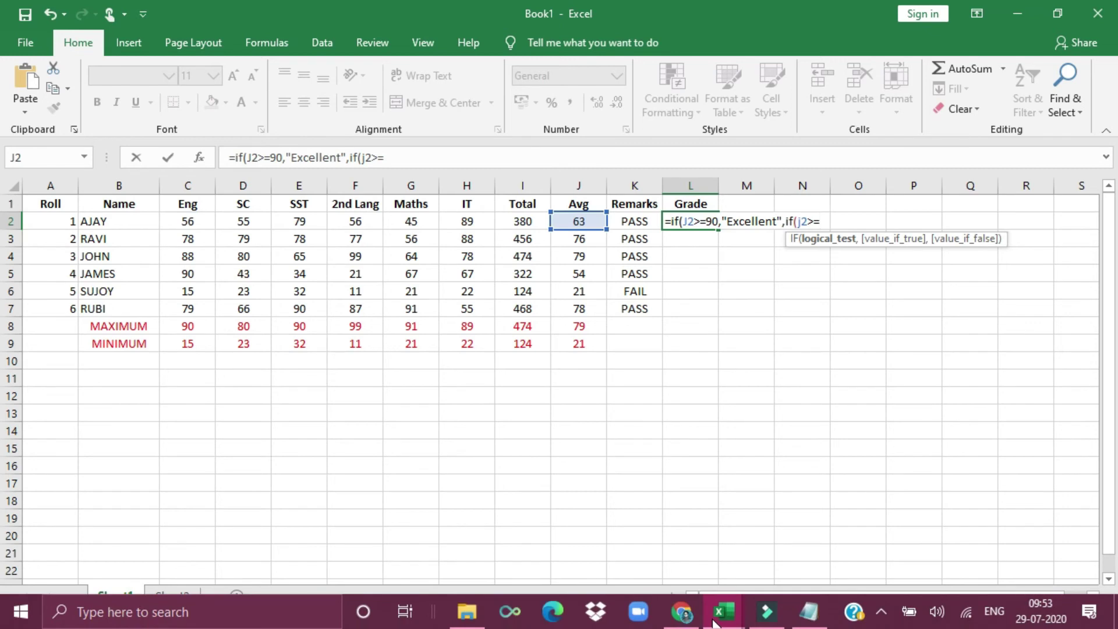
pyautogui.click(808, 611)
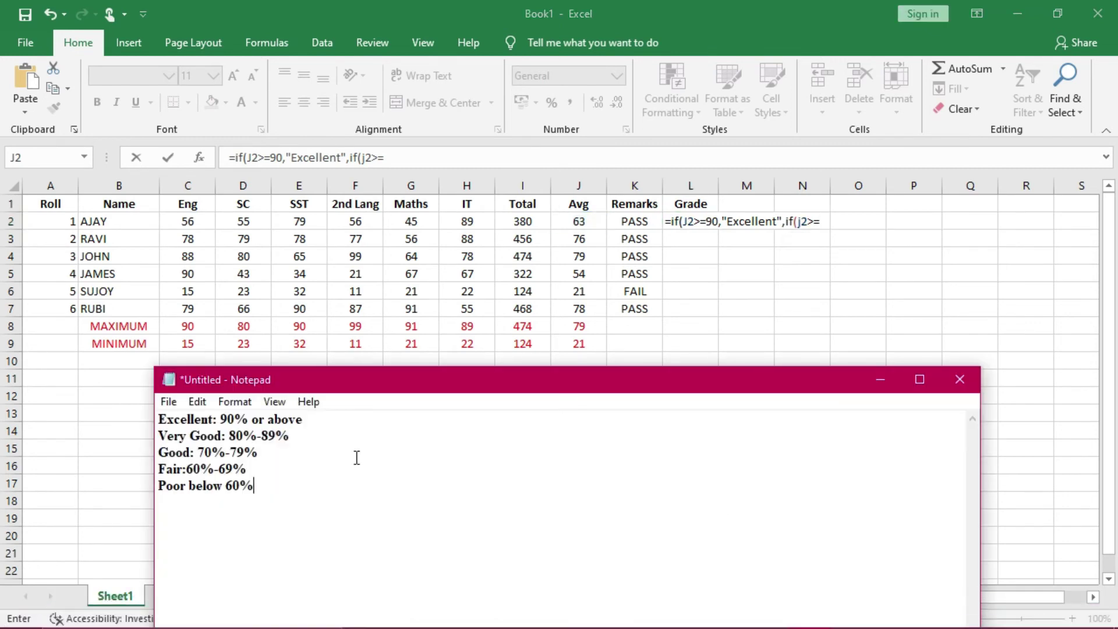
pyautogui.click(874, 382)
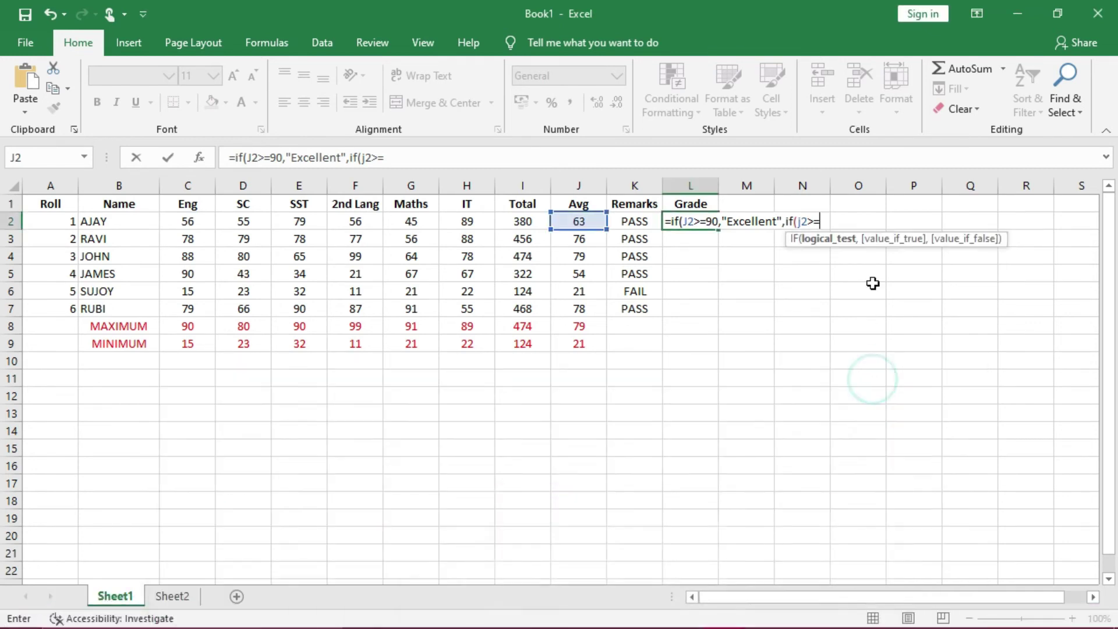
pyautogui.write('80')
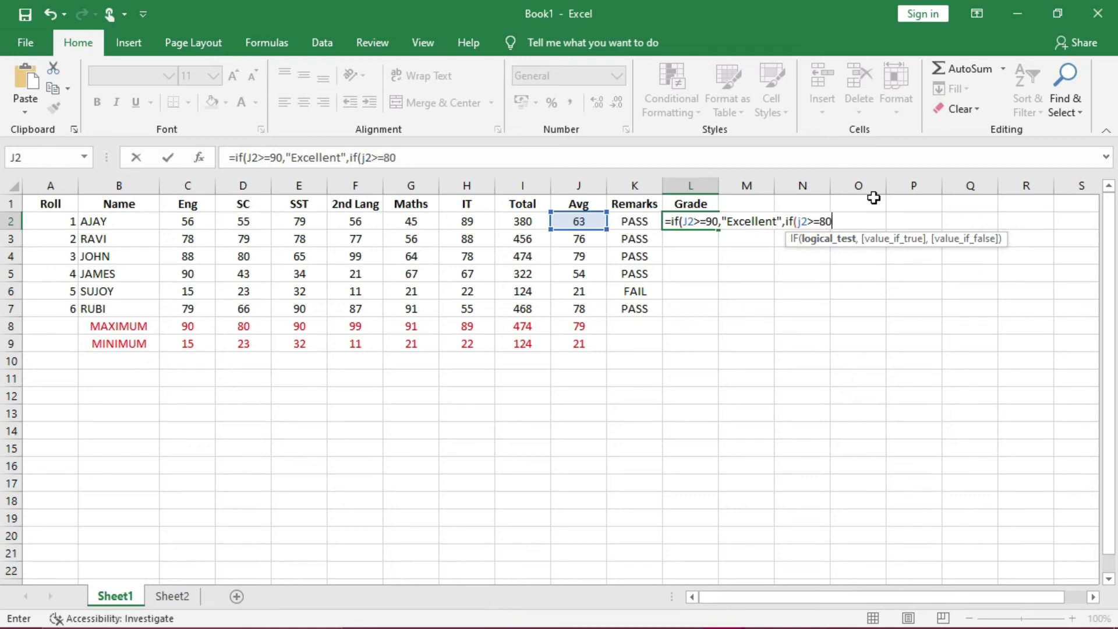
pyautogui.write(',"Very Good",')
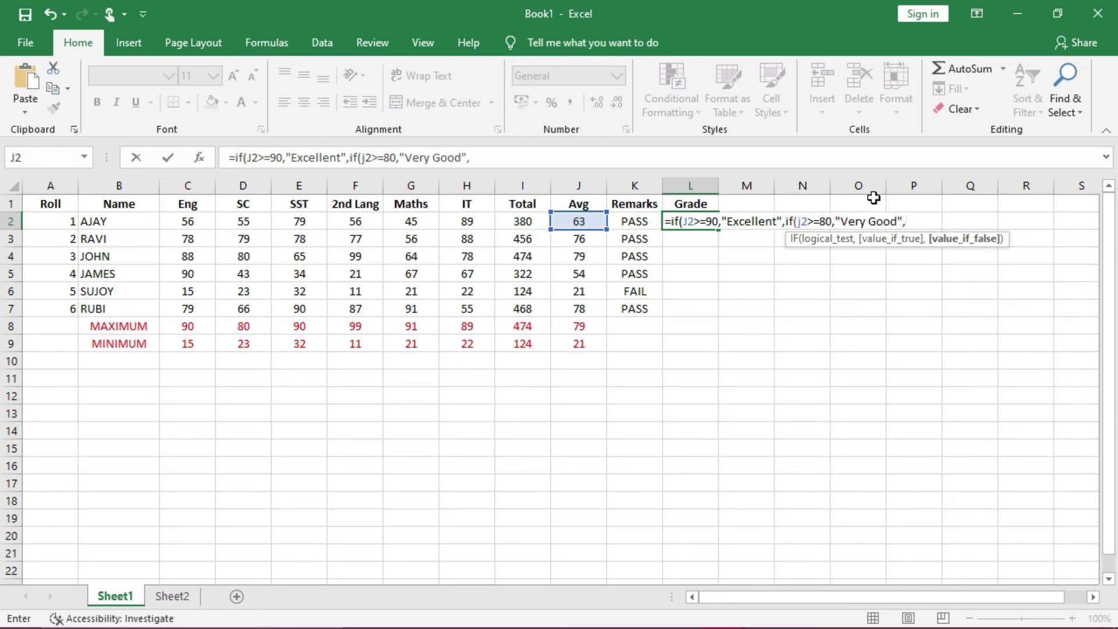
# - Append ifj2>=70,"Good", to the L2 formula, consulting the Notepad grading scale for the threshold
pyautogui.write('ifj2>=')
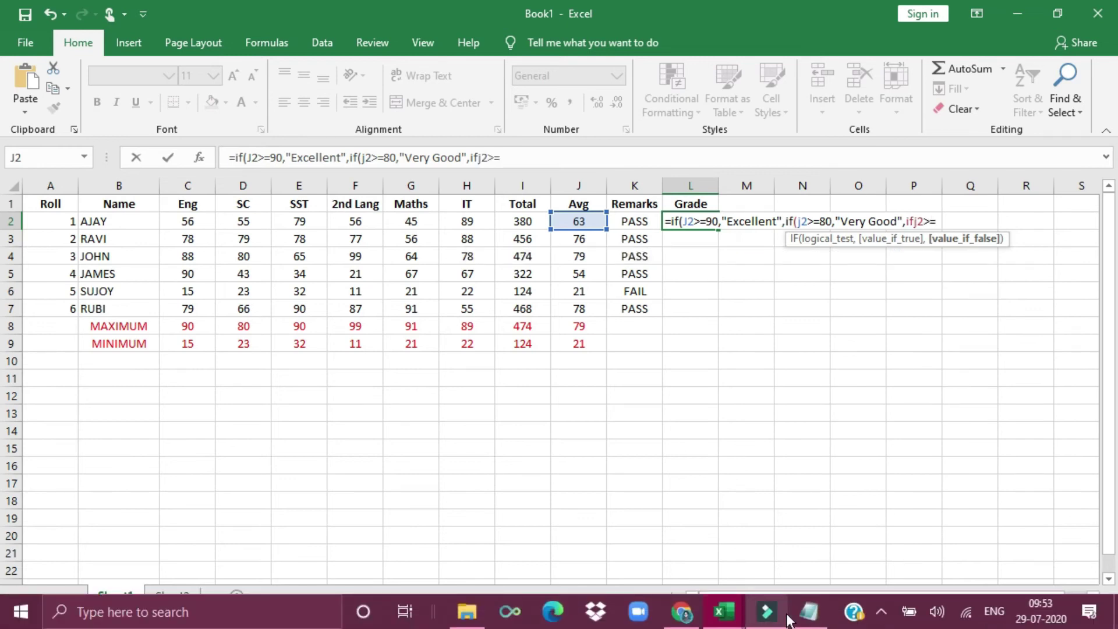
pyautogui.click(808, 611)
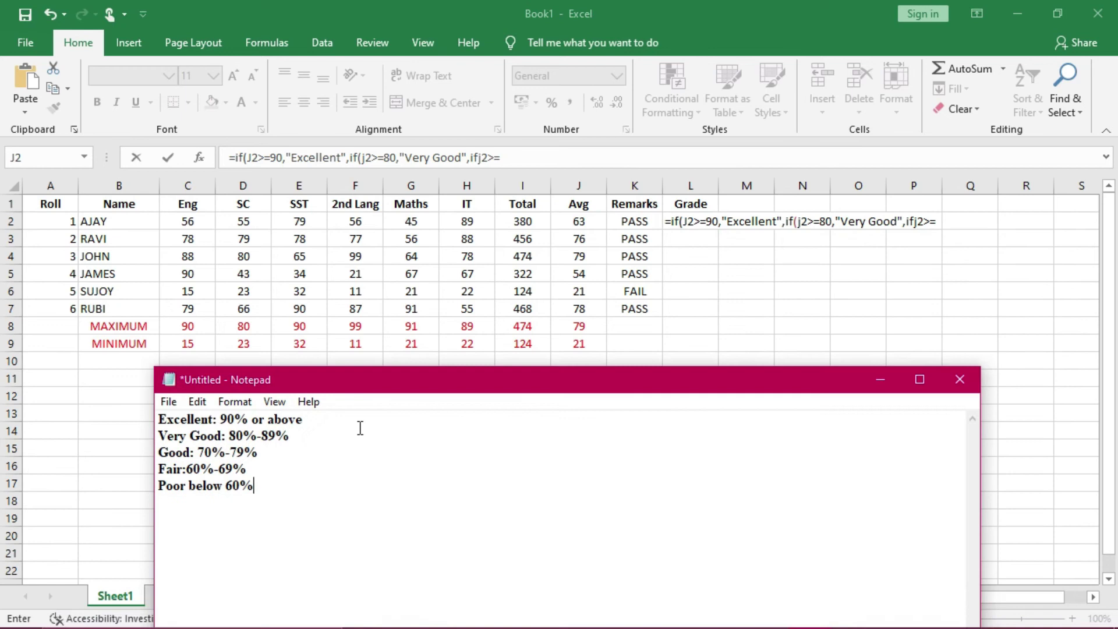
pyautogui.click(885, 387)
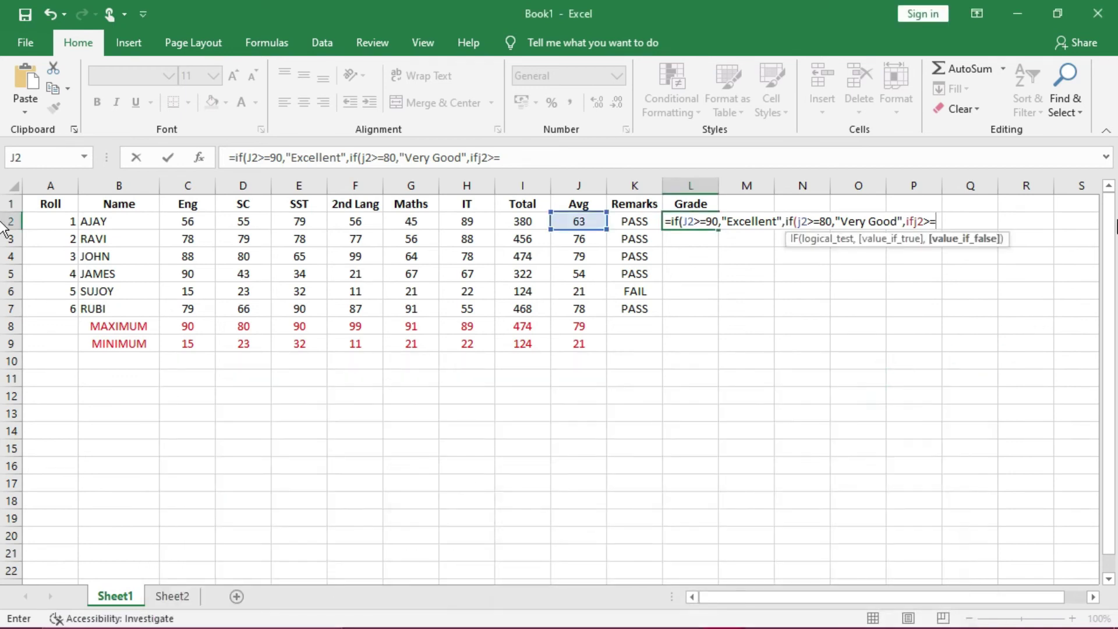
pyautogui.write('70,"Good",')
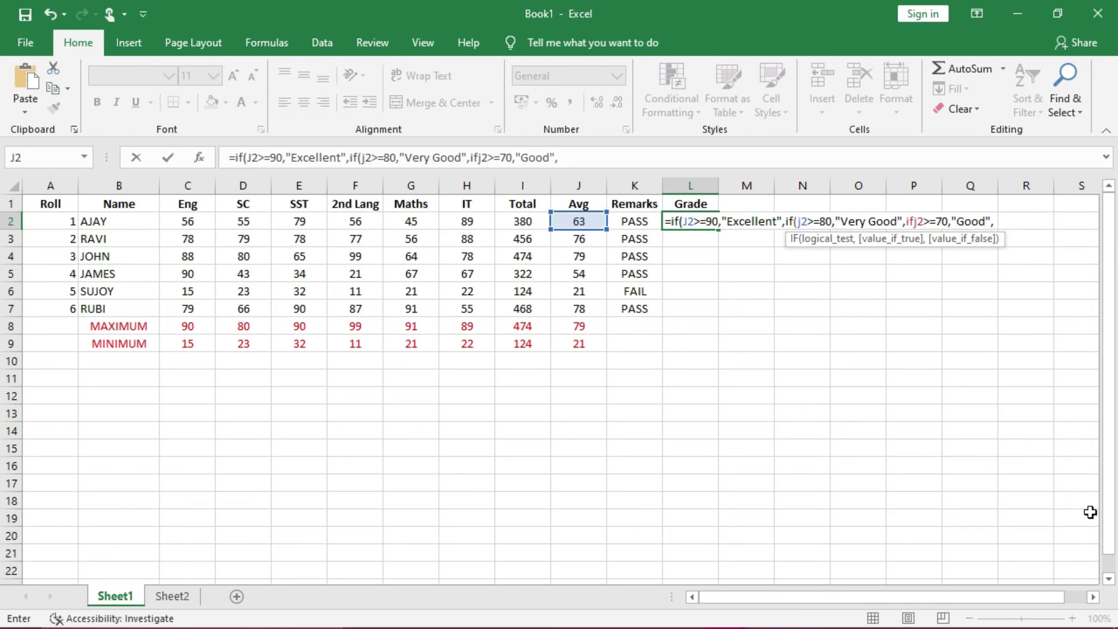
# - Append if(j2>=60,"Fair","Poor") to the L2 grade formula, consulting the Notepad grading scale for the threshold
pyautogui.moveTo(768, 627)
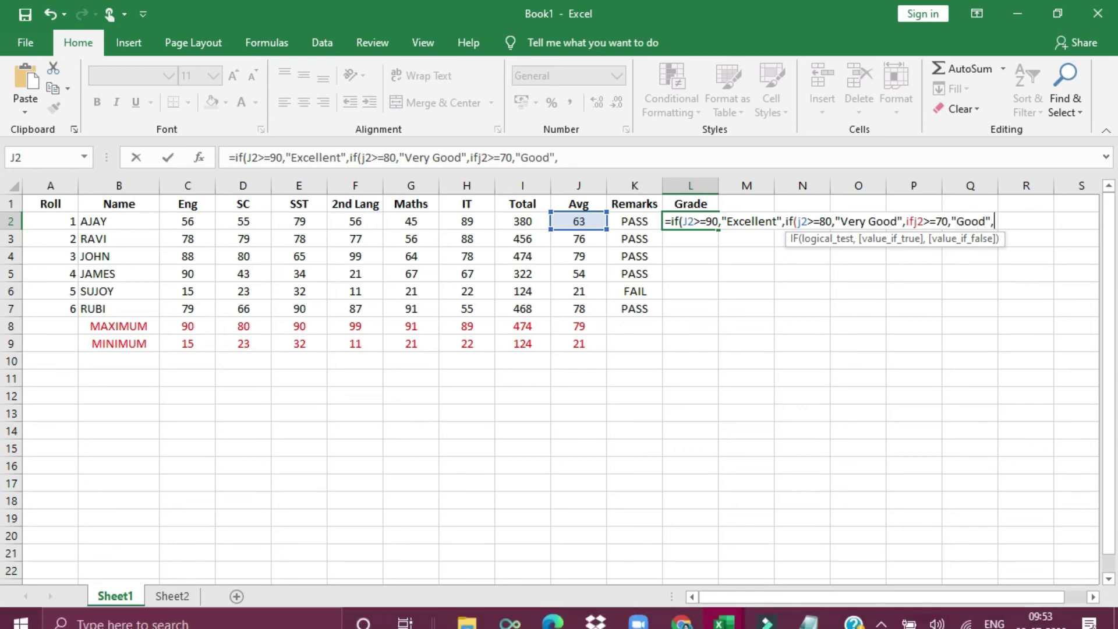
pyautogui.click(815, 622)
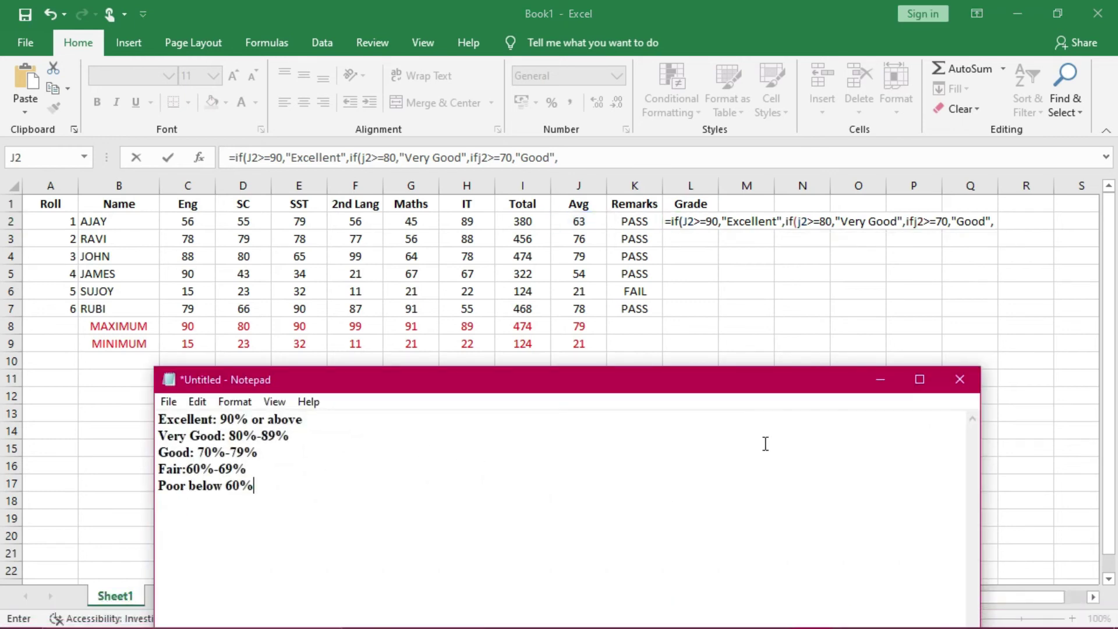
pyautogui.click(880, 379)
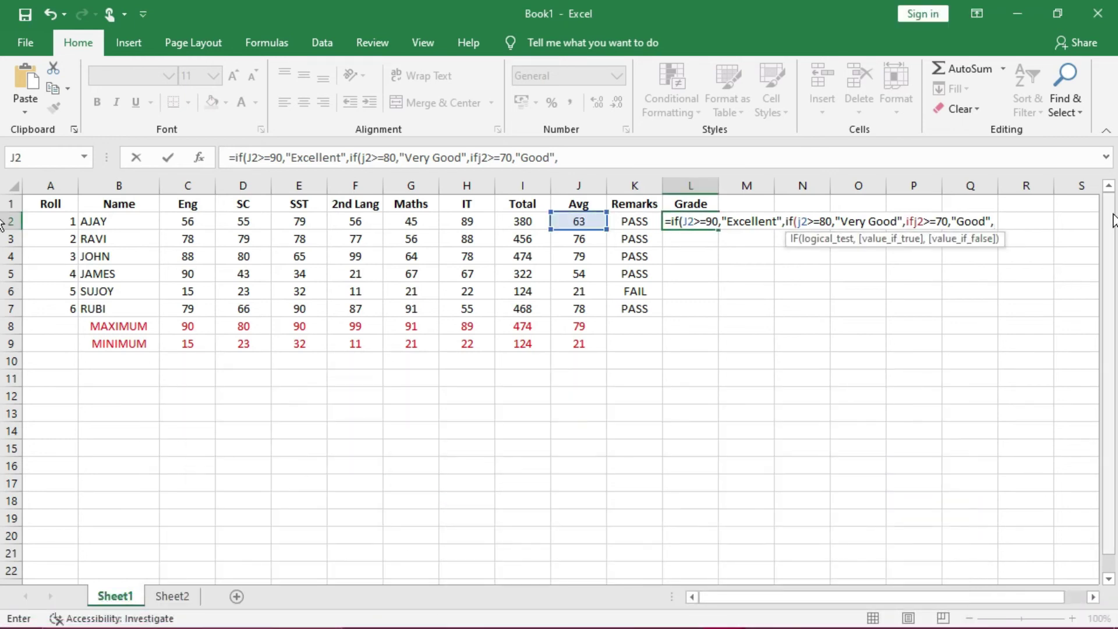
pyautogui.write('if')
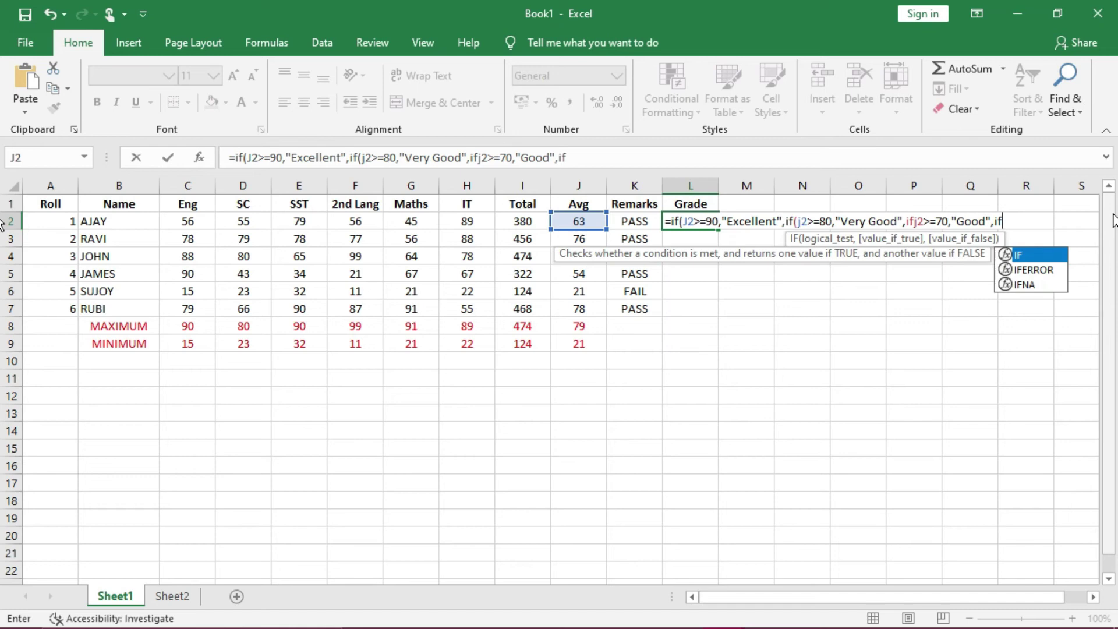
pyautogui.write('(j2')
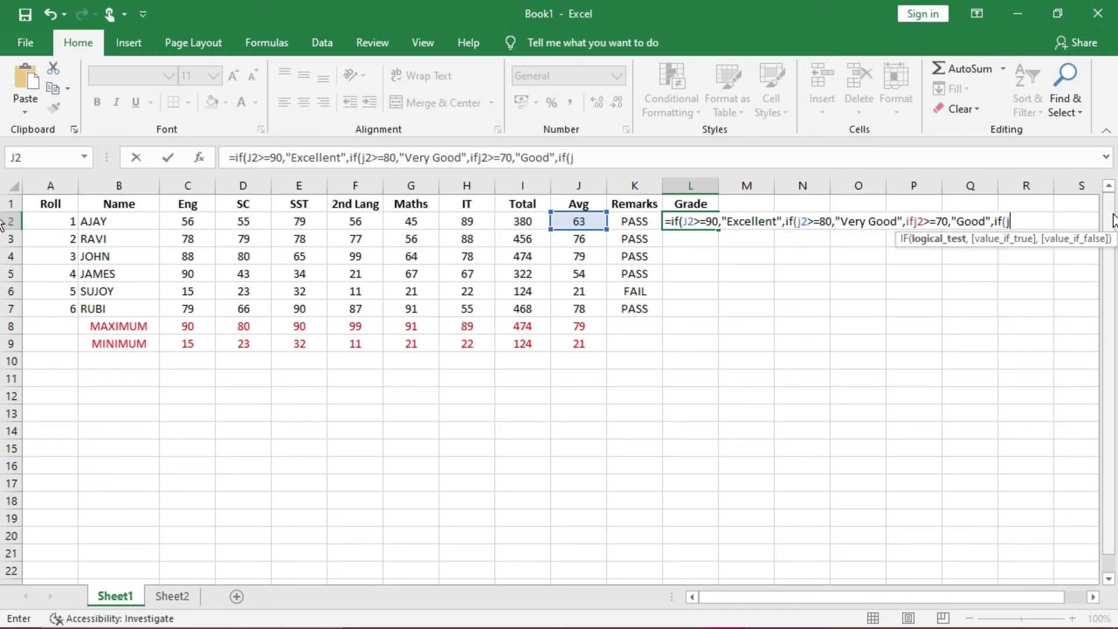
pyautogui.write('>=60,"')
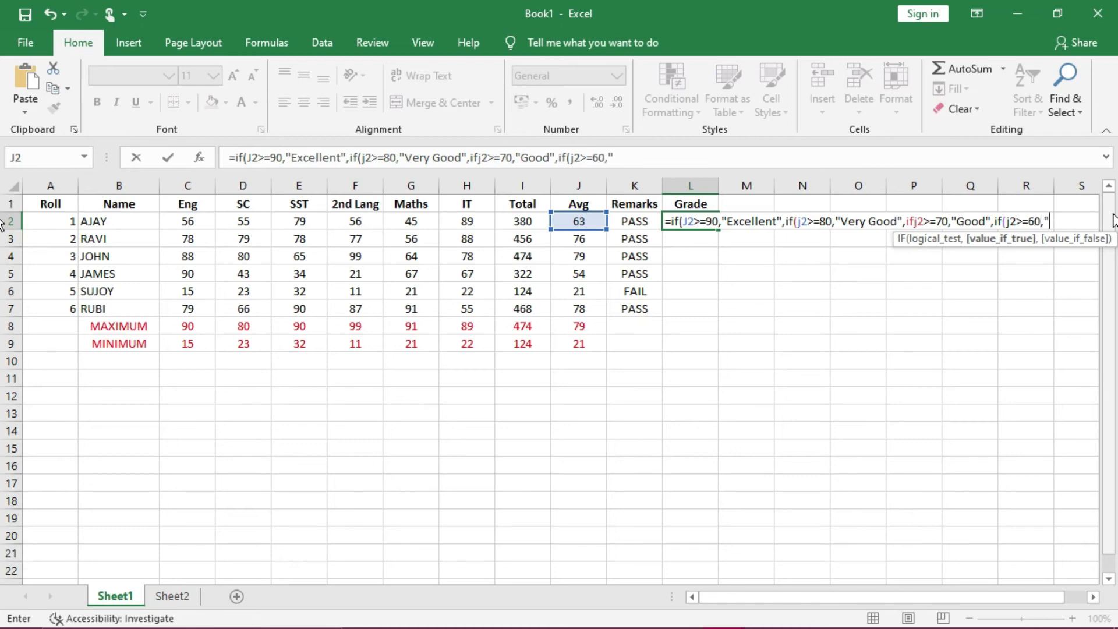
pyautogui.write('Fair",')
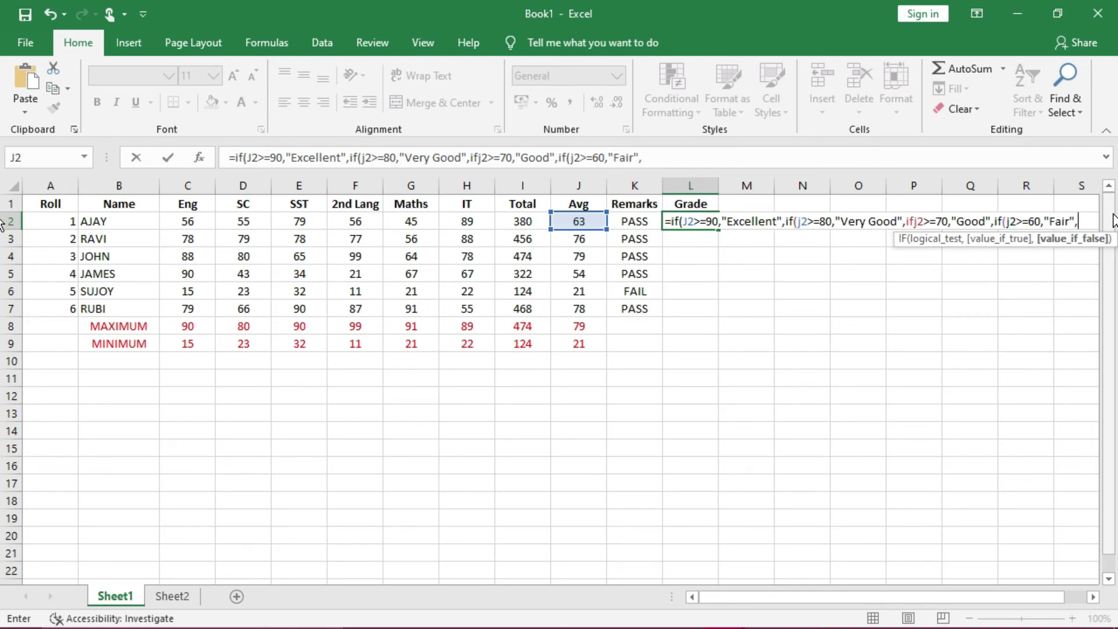
pyautogui.write('"Poor')
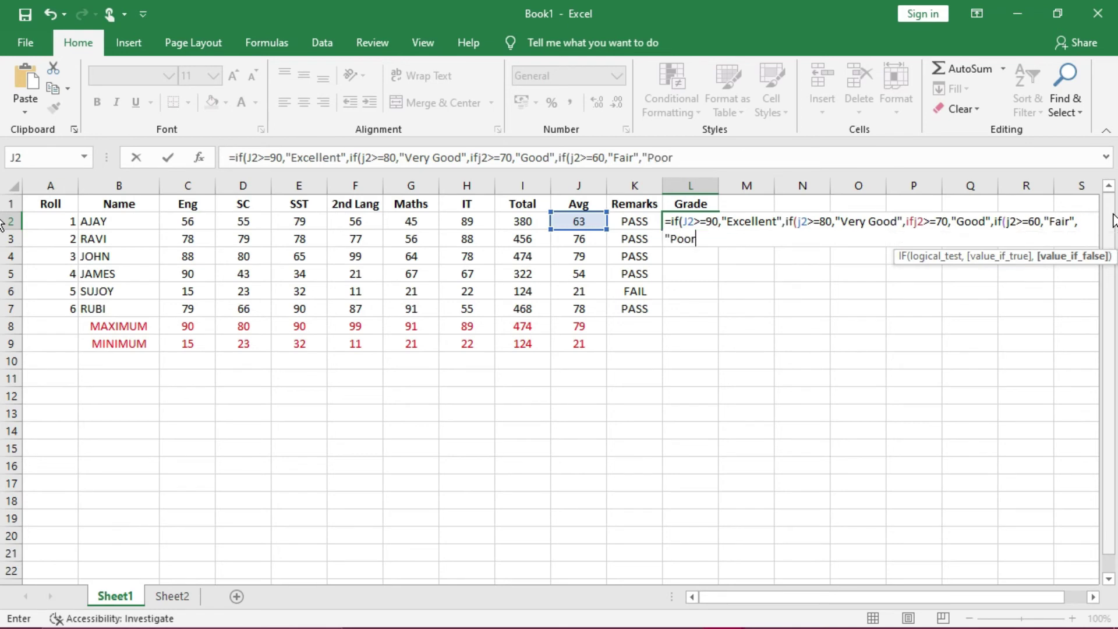
pyautogui.write('"')
pyautogui.write(')')
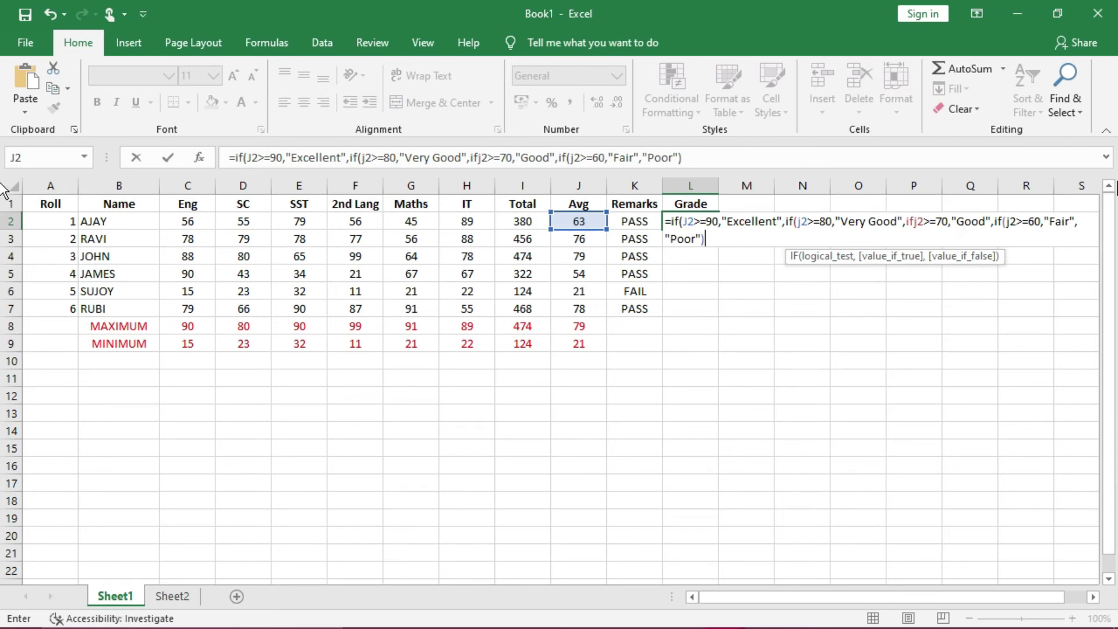
# - Insert the missing opening parenthesis before j2>=70, add three closing parentheses to the L2 formula, check the Notepad scale, and enter the formula
pyautogui.click(915, 222)
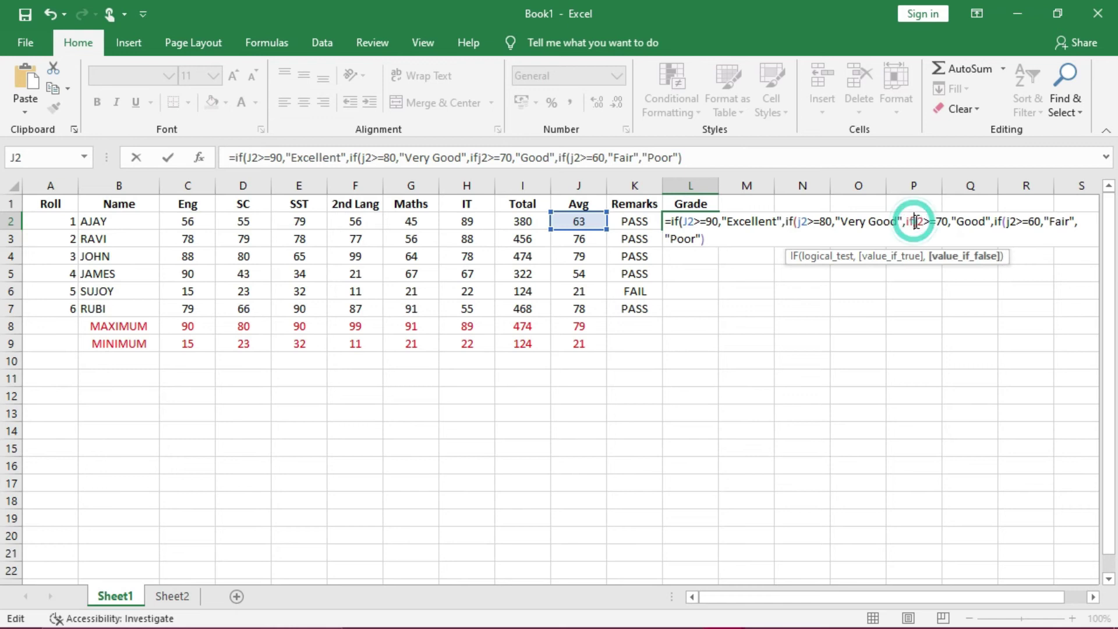
pyautogui.write('(')
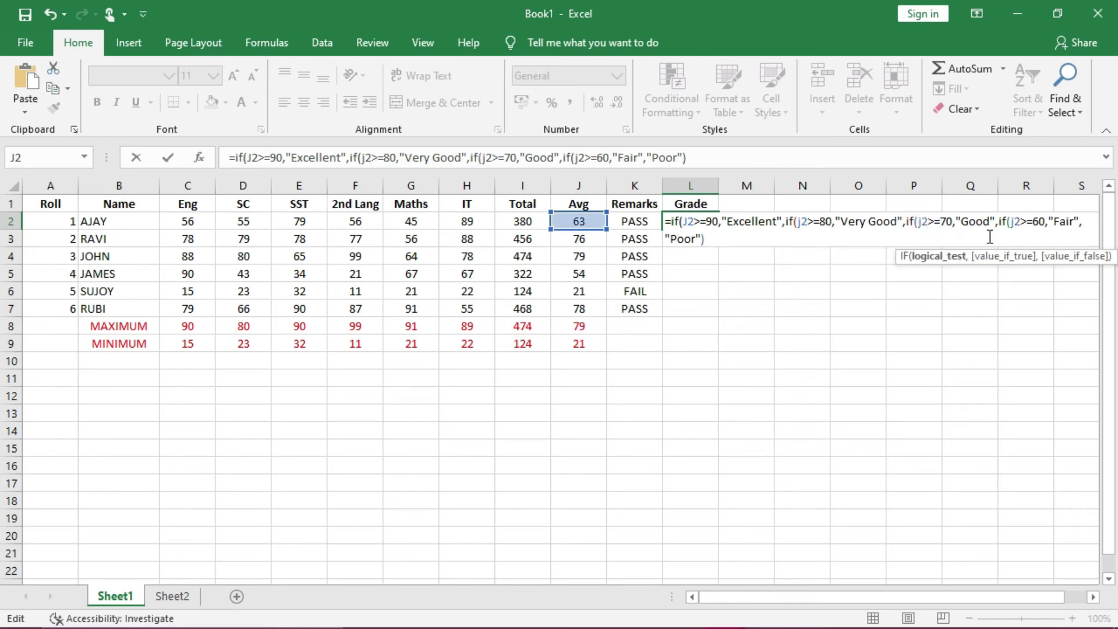
pyautogui.click(714, 237)
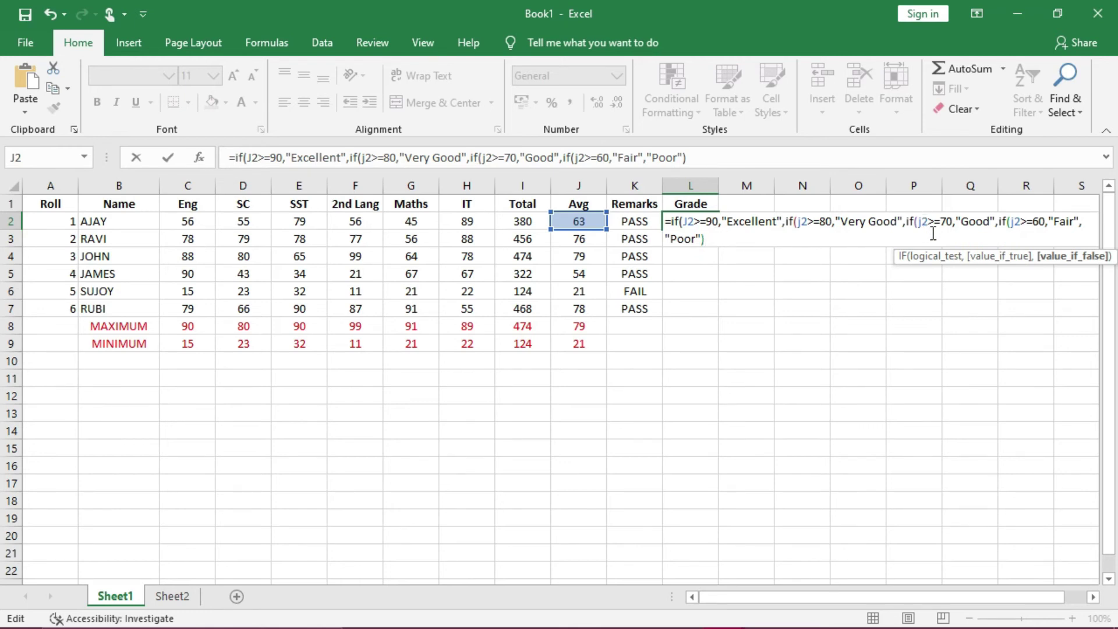
pyautogui.write('))')
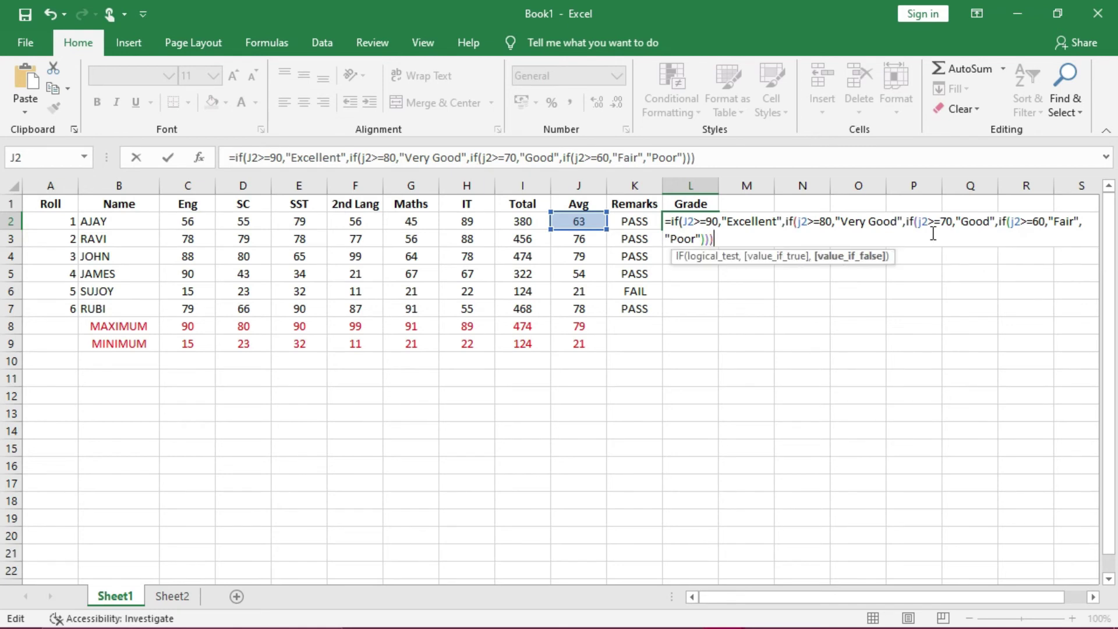
pyautogui.write(')')
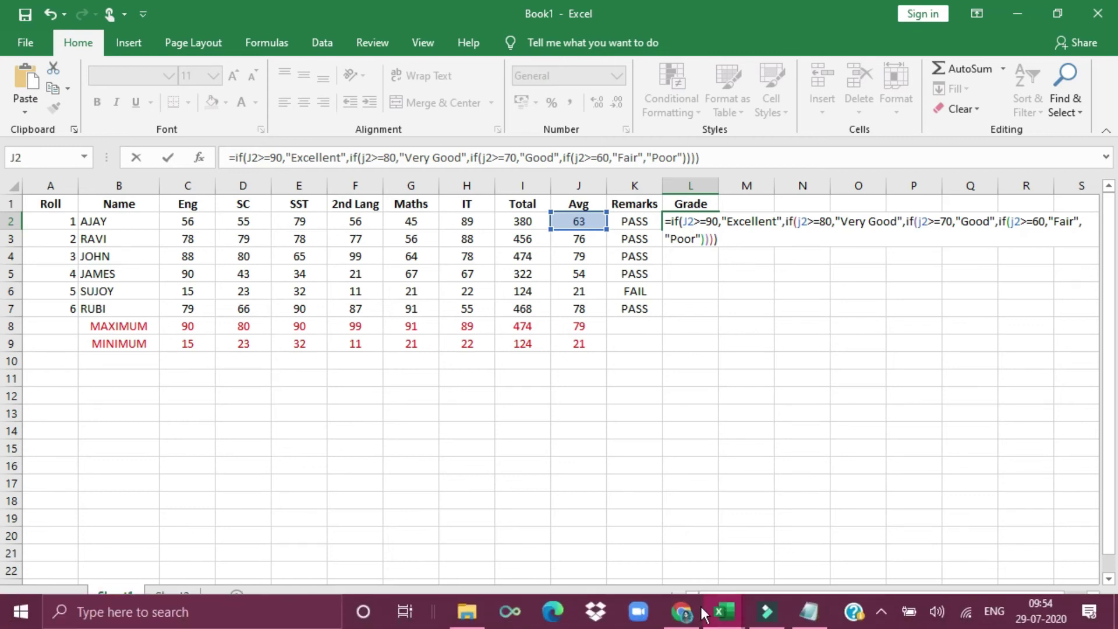
pyautogui.click(802, 621)
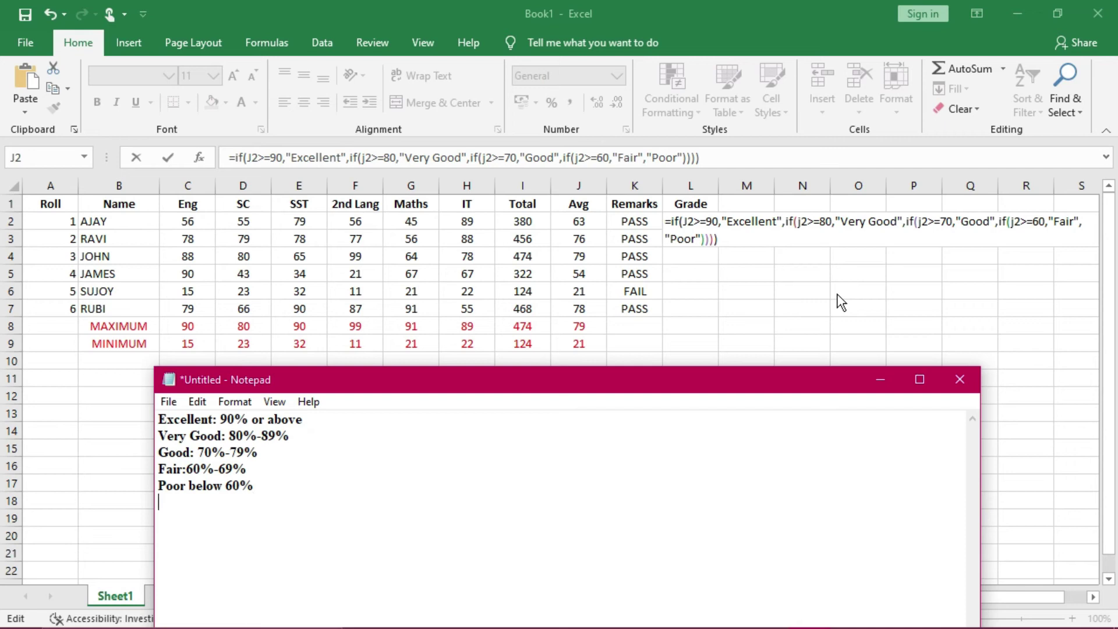
pyautogui.click(877, 380)
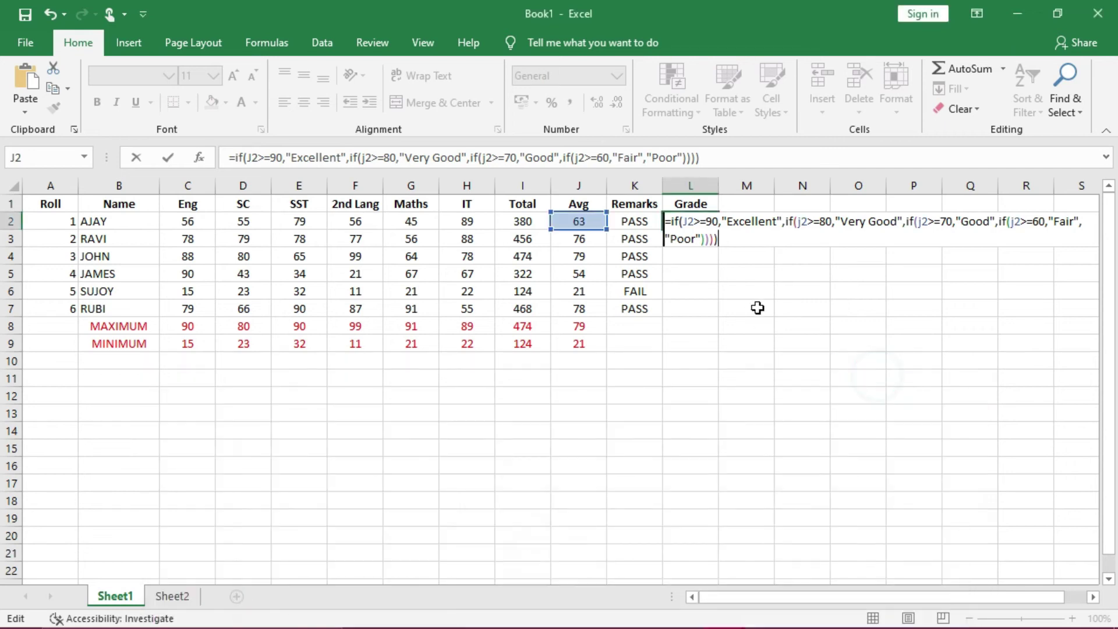
pyautogui.press('Return')
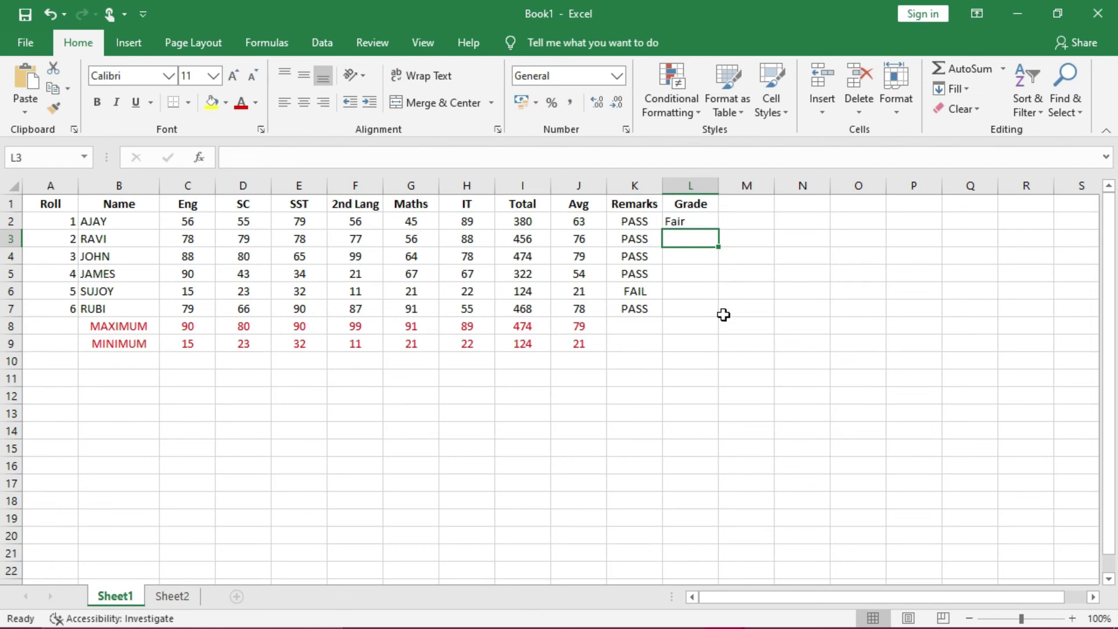
# - Fill the grade formula from L2 down to L7 and compare the grades with the Notepad grading scale
pyautogui.click(700, 219)
pyautogui.moveTo(718, 228); pyautogui.dragTo(716, 321)
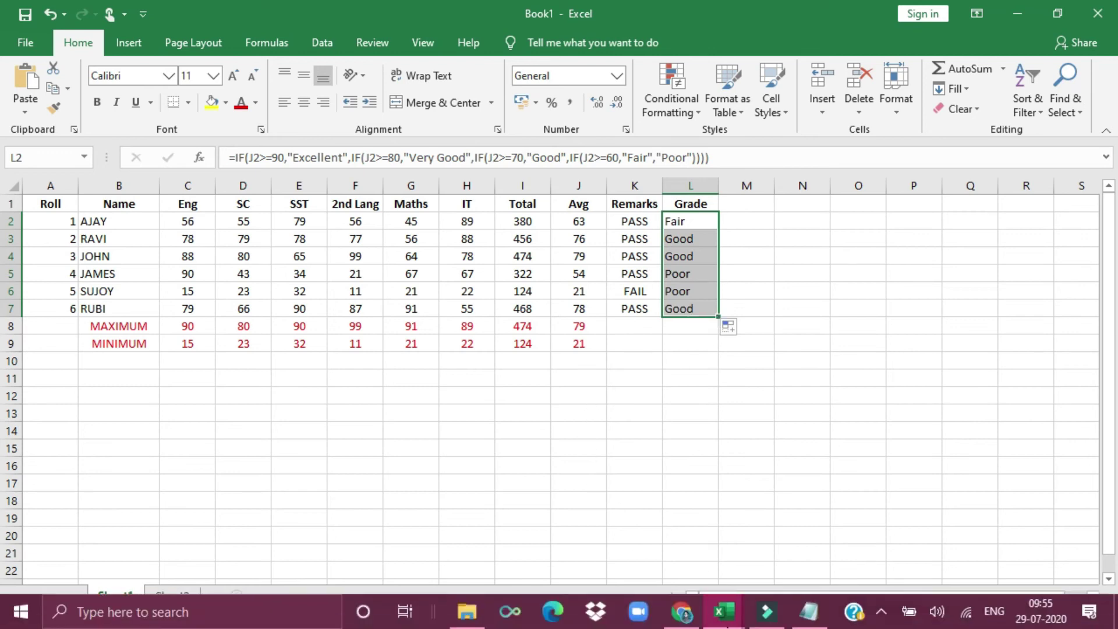
pyautogui.click(722, 611)
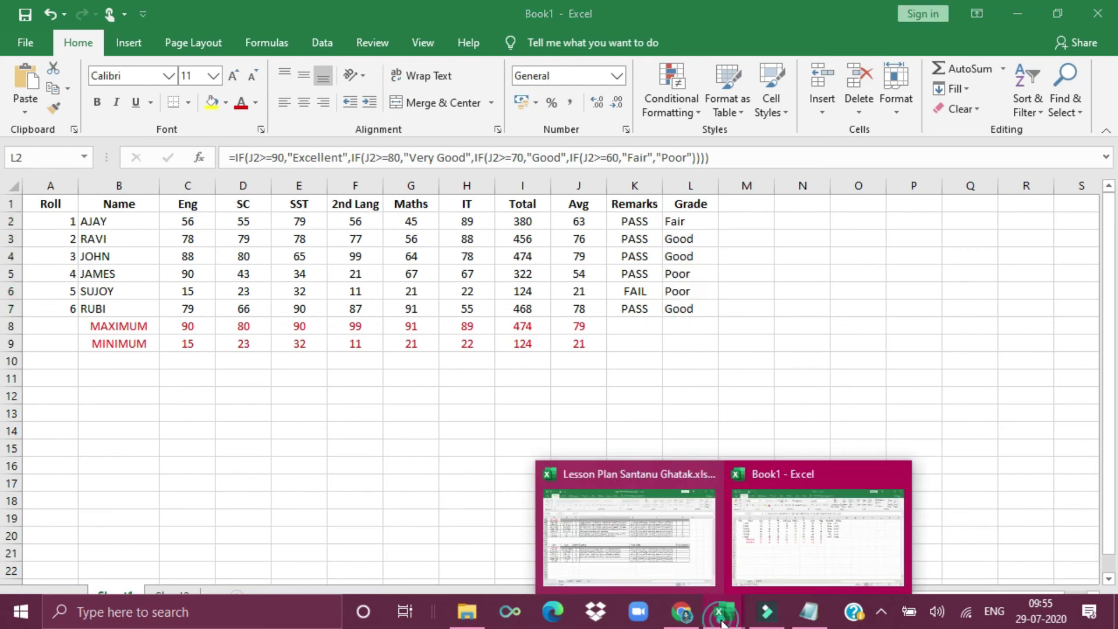
pyautogui.click(808, 611)
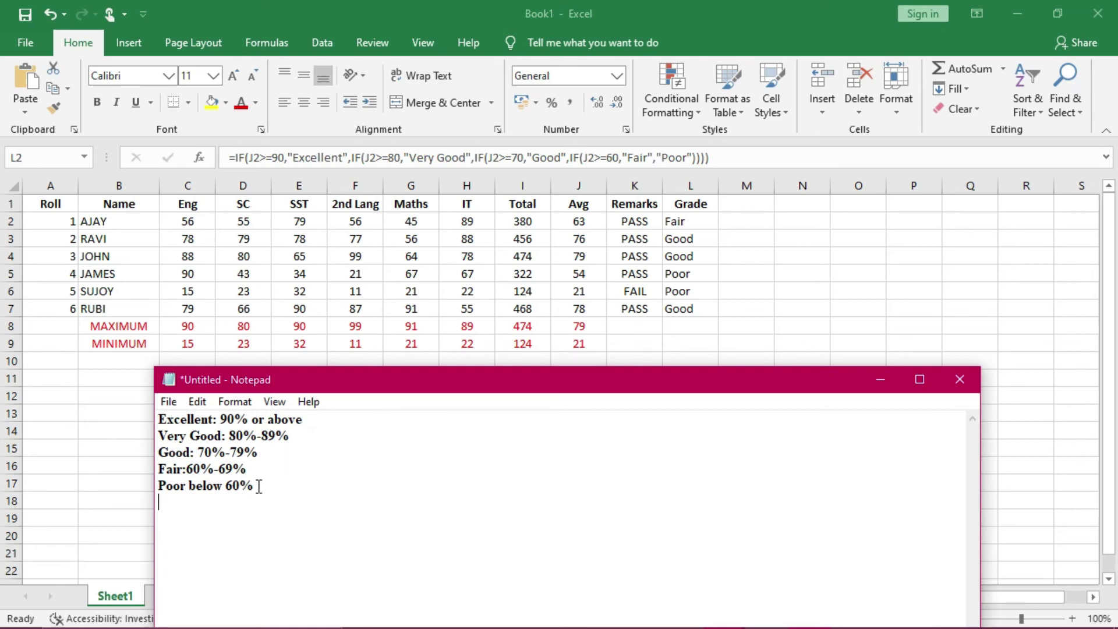
pyautogui.click(880, 379)
# - Change roll 1's marks to Eng 90, SC 95, SST 96, 2nd Lang 98 and Maths 99
pyautogui.click(194, 221)
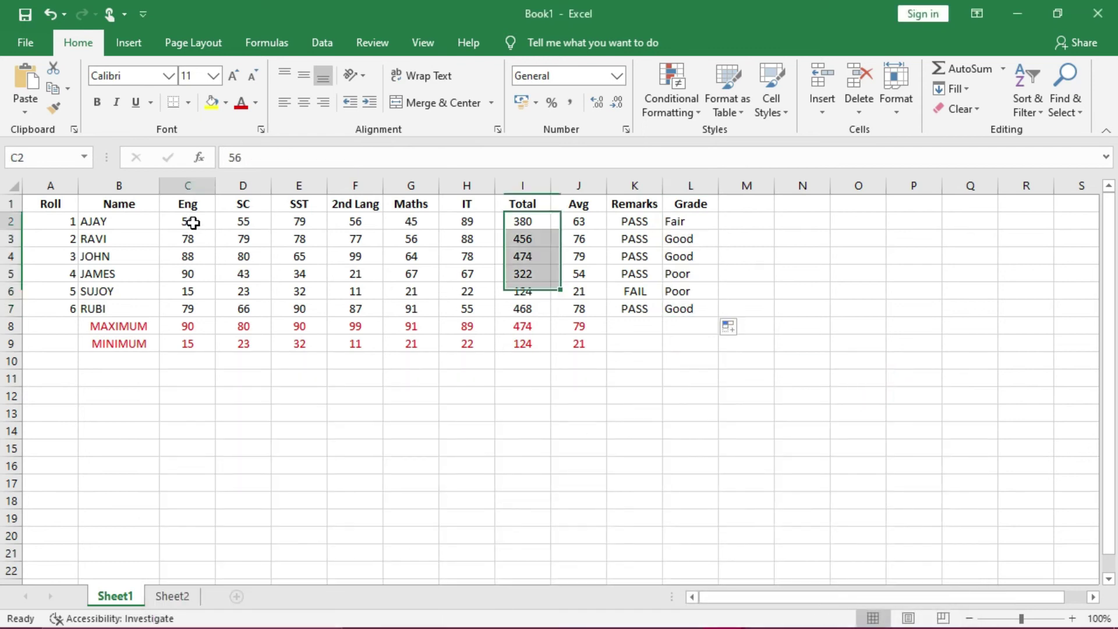
pyautogui.write('90')
pyautogui.press('Tab')
pyautogui.write('95')
pyautogui.press('Tab')
pyautogui.write('96')
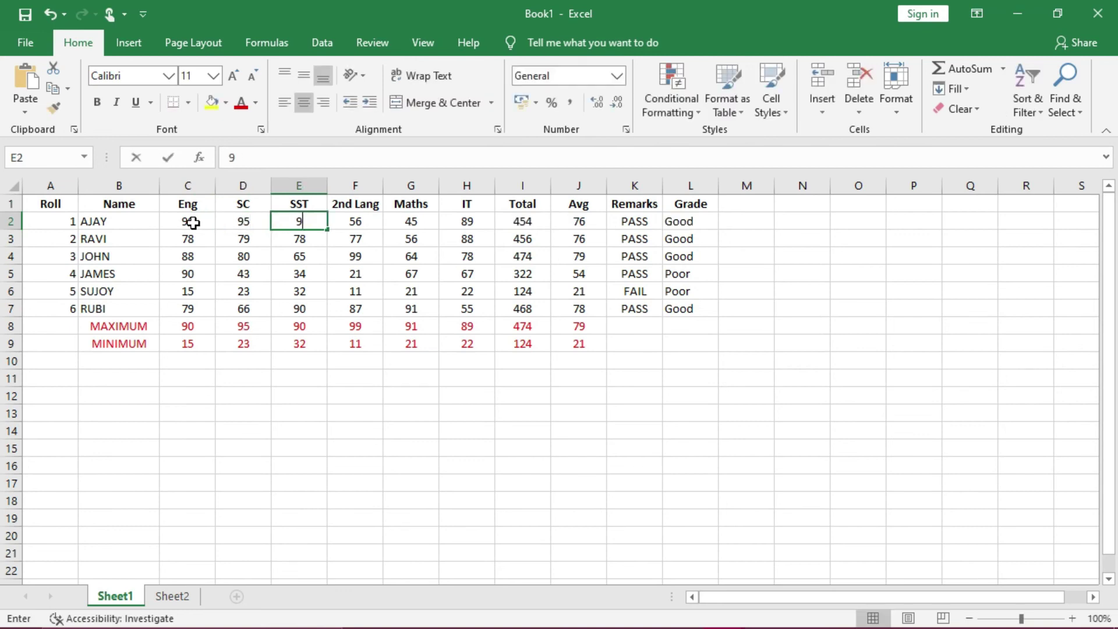
pyautogui.press('Tab')
pyautogui.write('98')
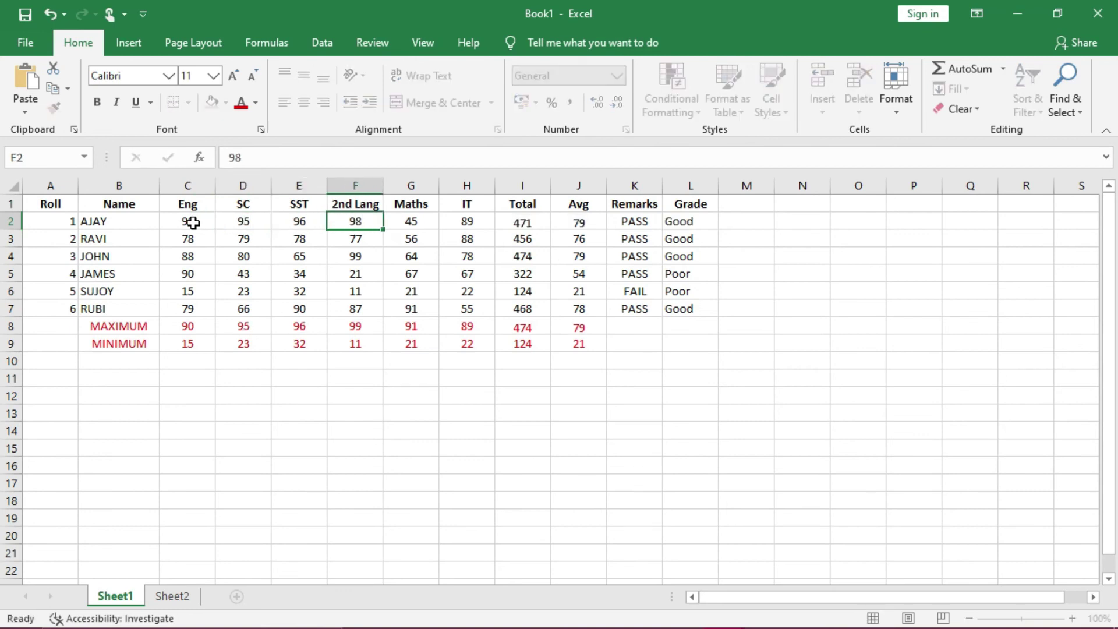
pyautogui.press('Tab')
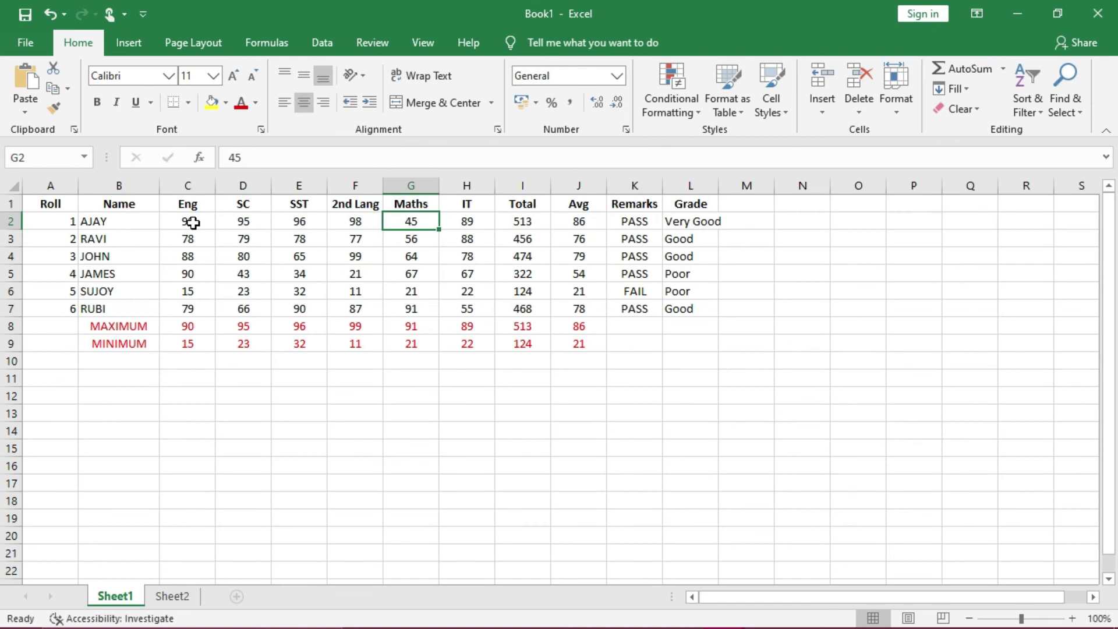
pyautogui.write('99')
pyautogui.press('Tab')
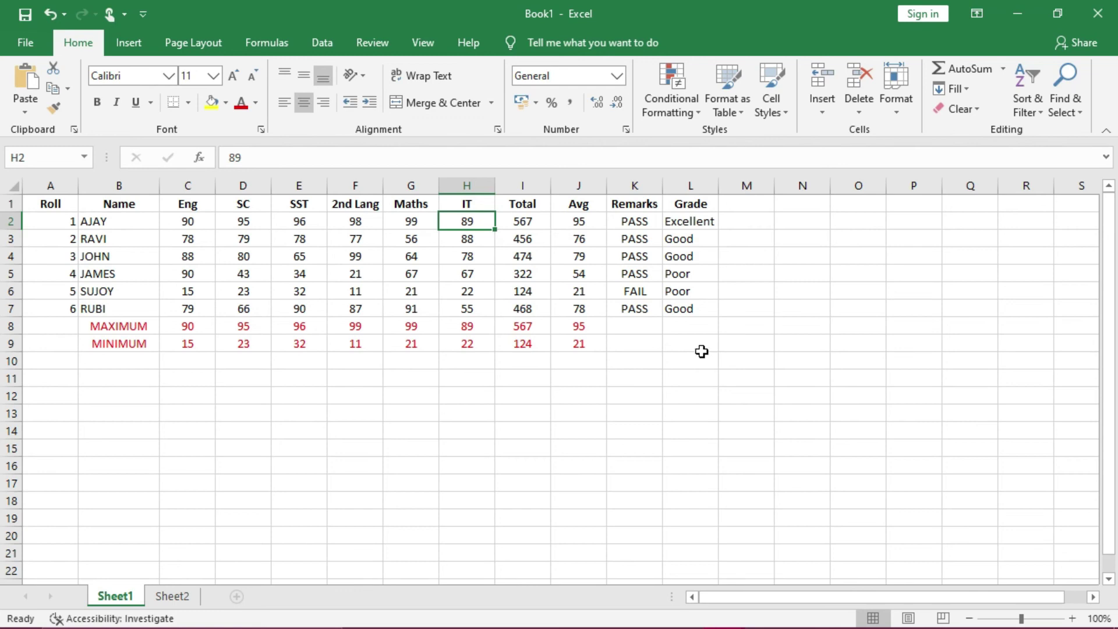
# - Apply all borders to the marks table A1:L7 and to the maximum and minimum rows B8:J9
pyautogui.moveTo(70, 203); pyautogui.dragTo(687, 308)
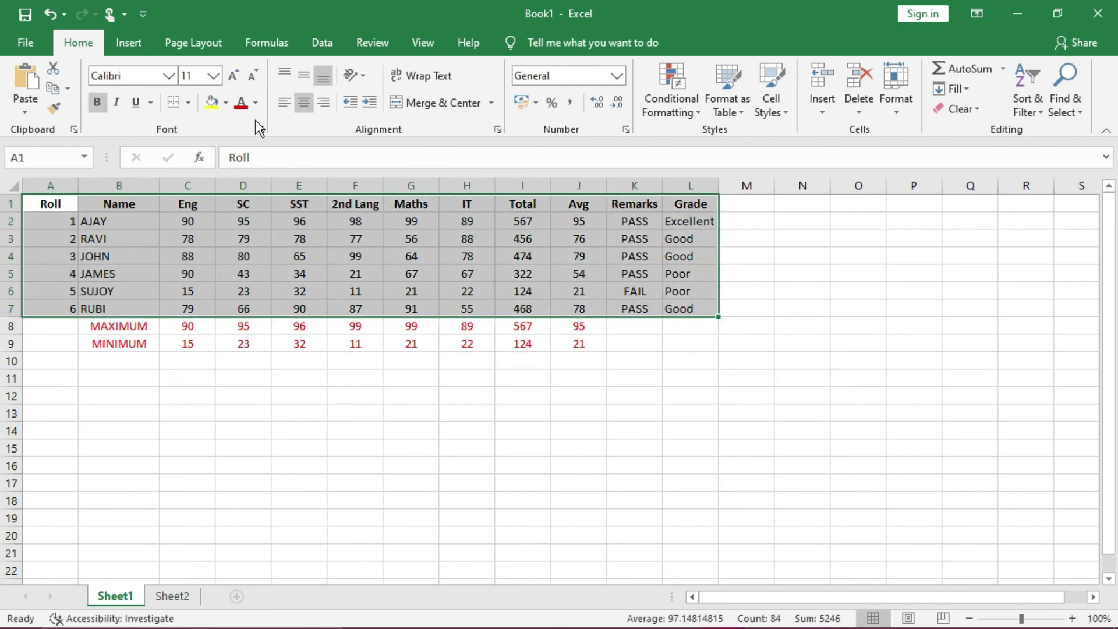
pyautogui.click(189, 103)
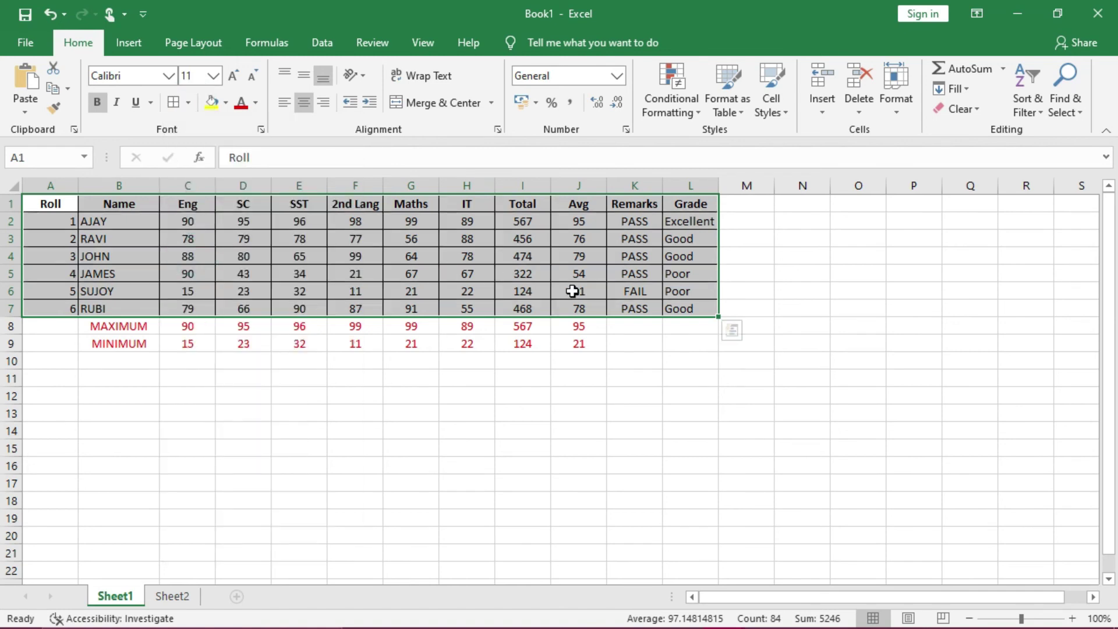
pyautogui.click(637, 340)
pyautogui.moveTo(145, 331); pyautogui.dragTo(576, 343)
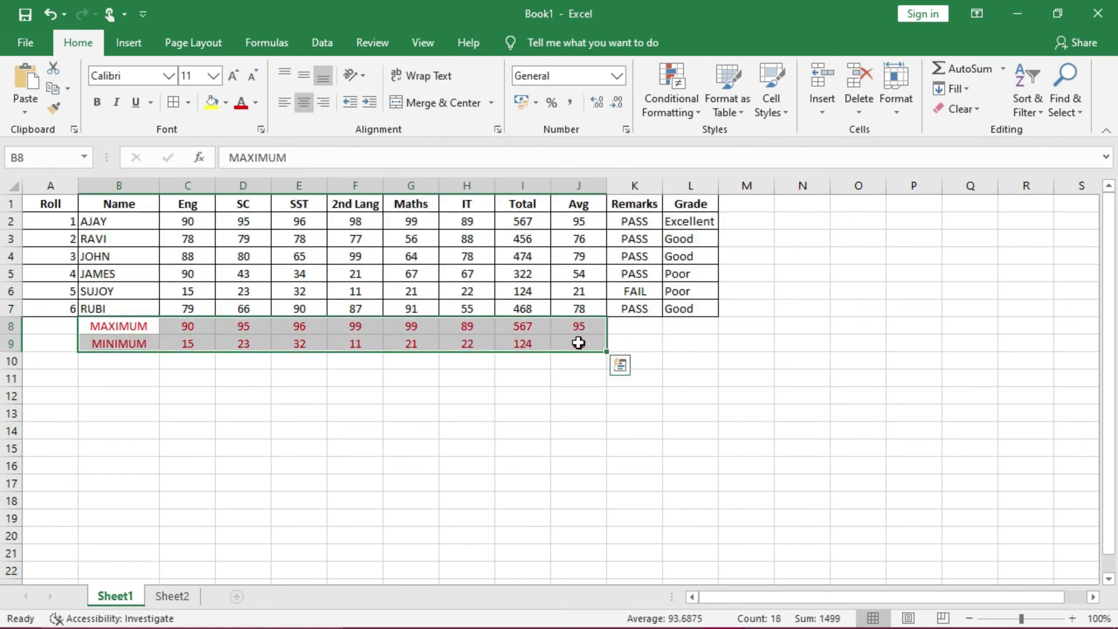
pyautogui.click(174, 103)
pyautogui.click(478, 397)
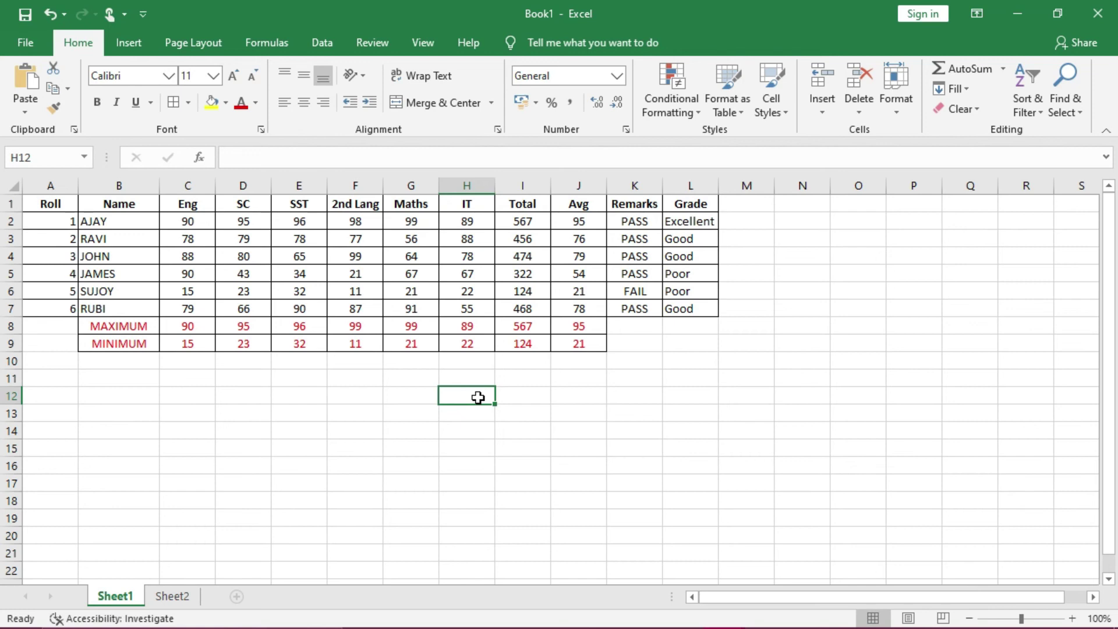
# - Review the grade formula in L2, the average formula in J2, and the total formulas in I2 and I3
pyautogui.click(702, 221)
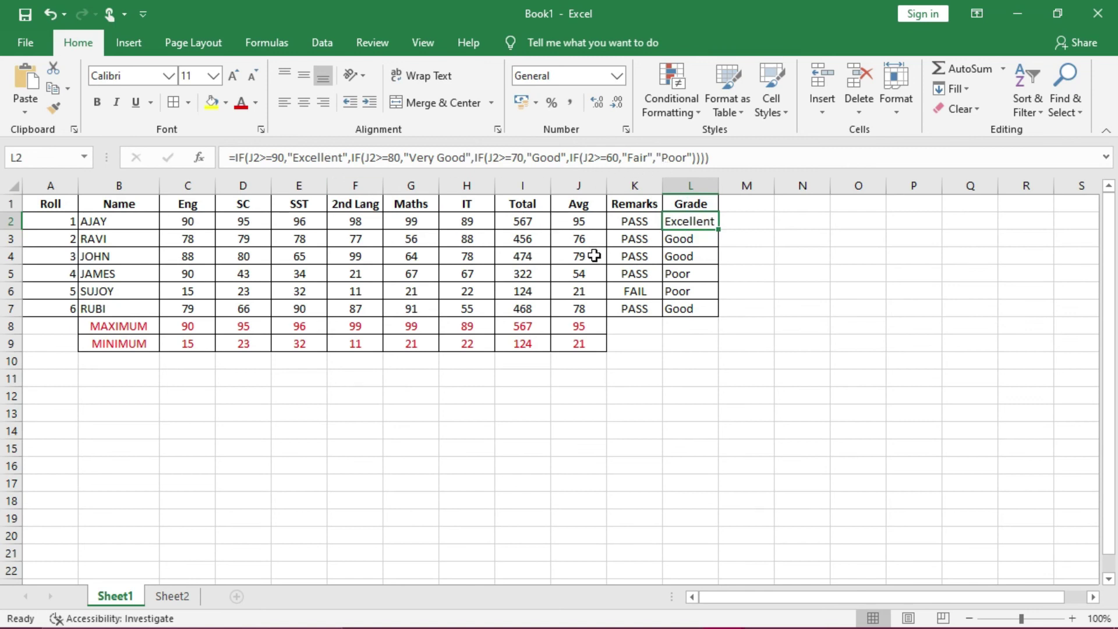
pyautogui.click(578, 220)
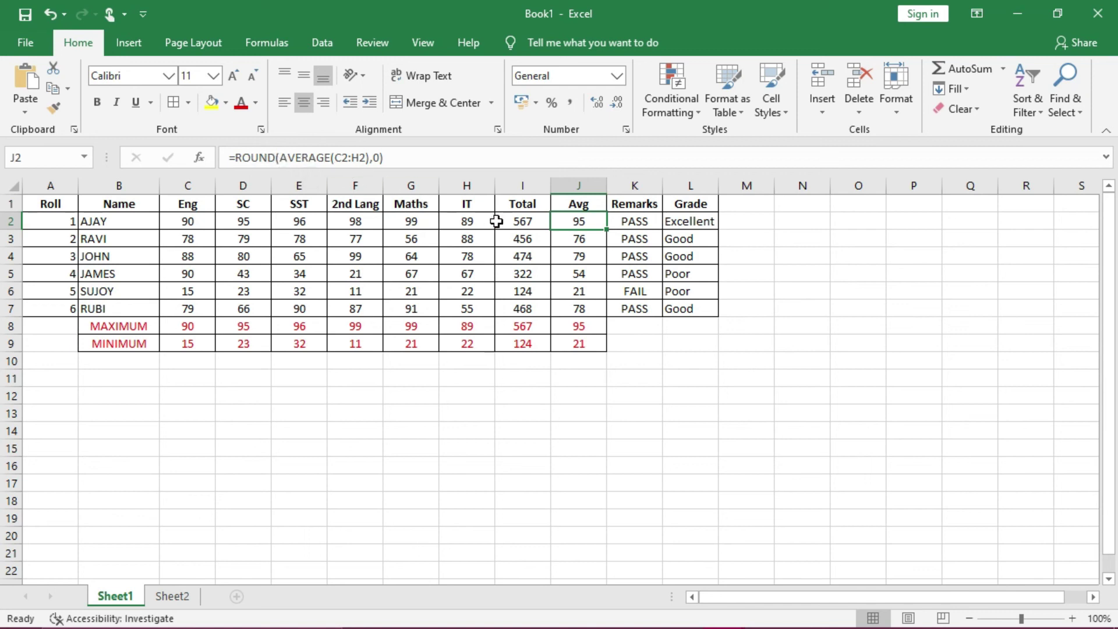
pyautogui.click(520, 223)
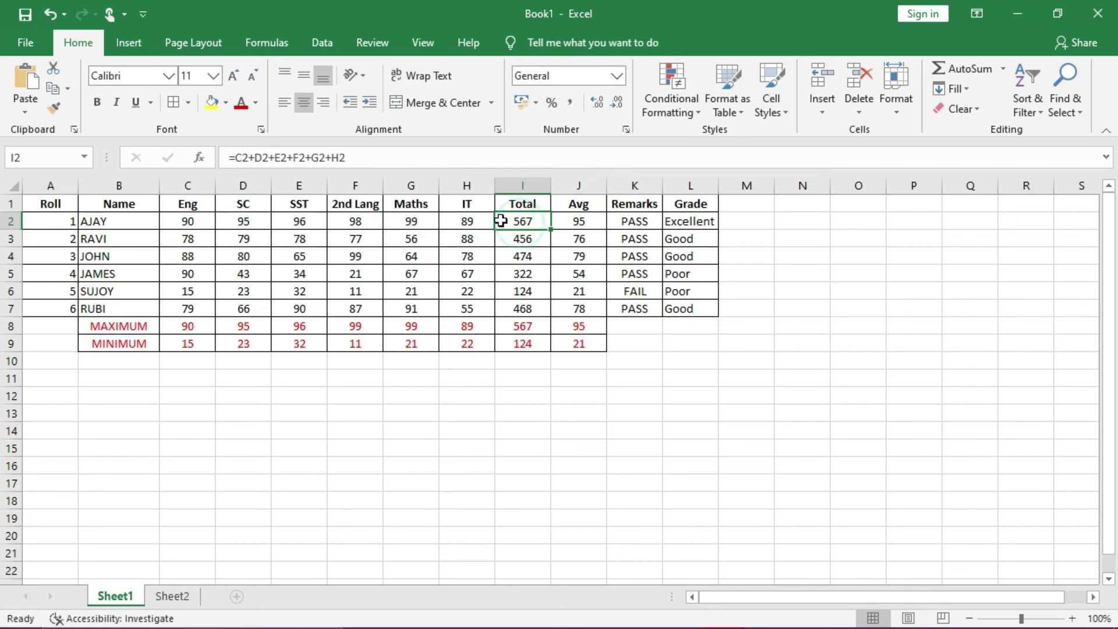
pyautogui.click(533, 239)
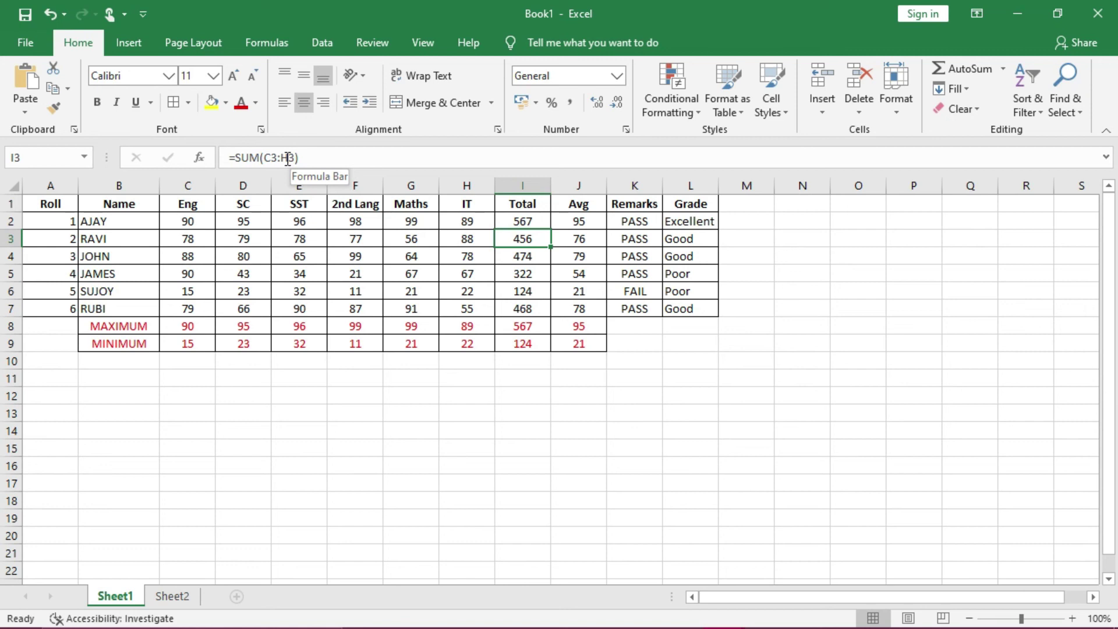
# - Rewrite the total formula in I4 with individual cell references as =SUM(C4,D4,E4,F4,G4,H4) and reselect the cell to check it
pyautogui.click(512, 260)
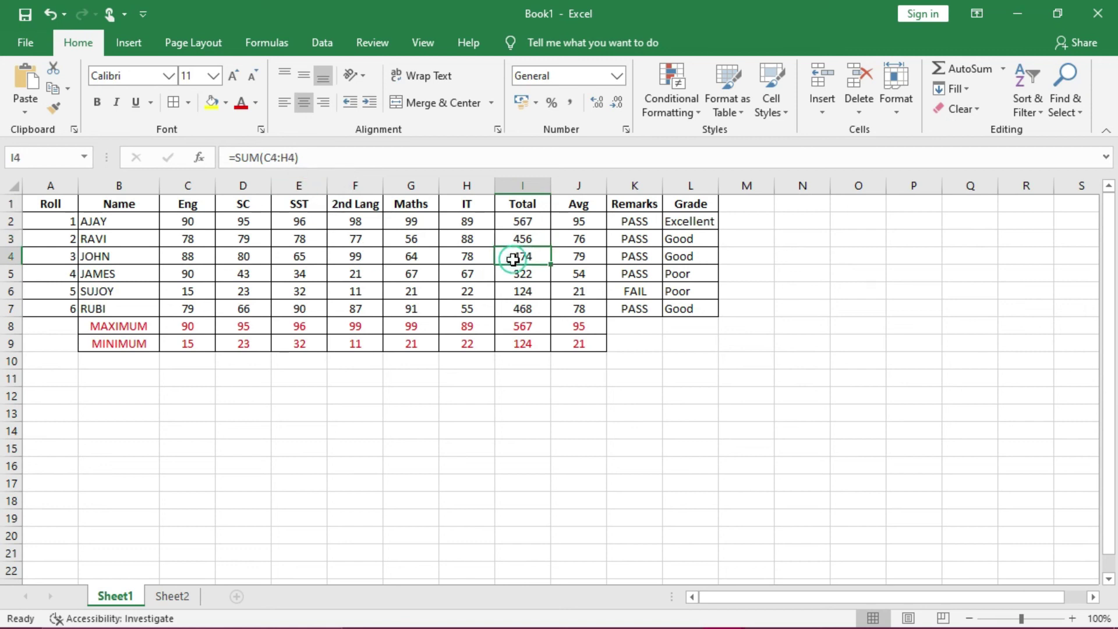
pyautogui.click(282, 158)
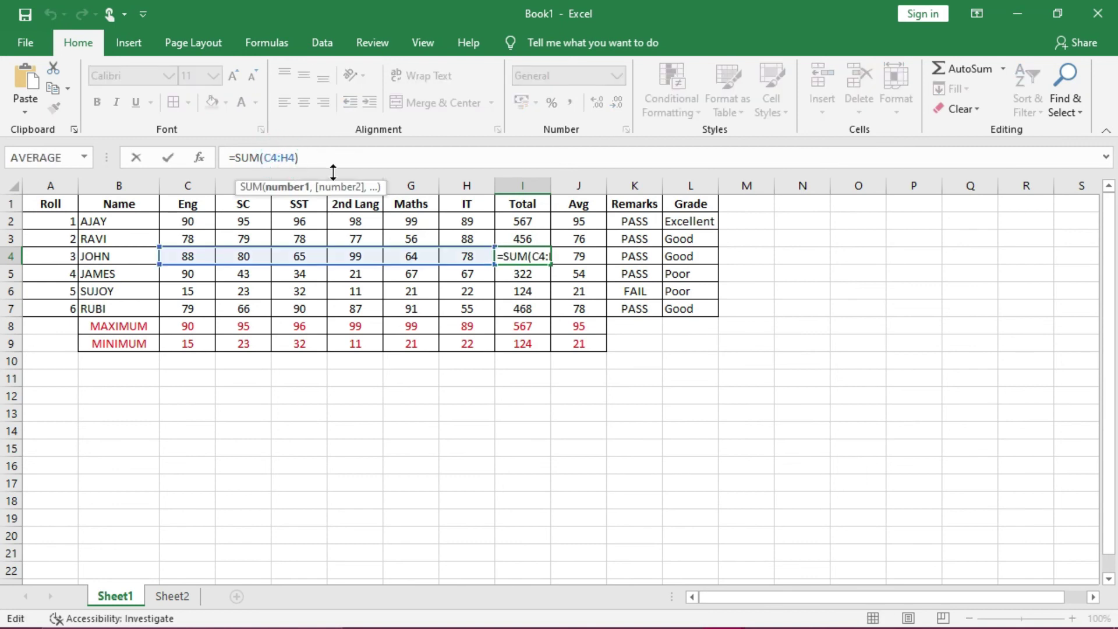
pyautogui.press('BackSpace')
pyautogui.write(',')
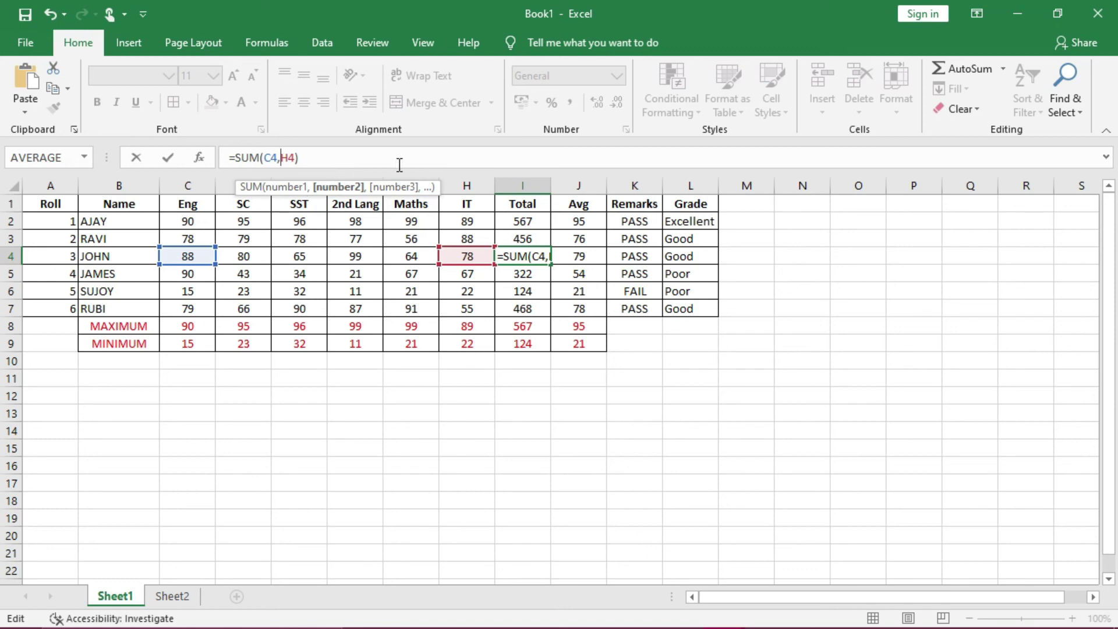
pyautogui.write('d4,')
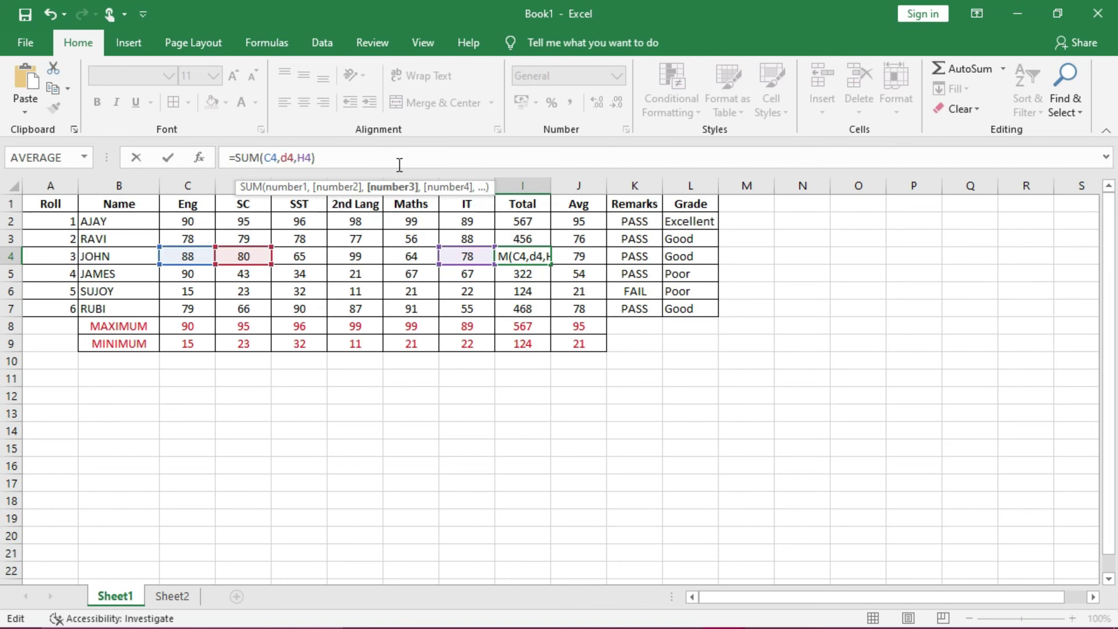
pyautogui.write('e4')
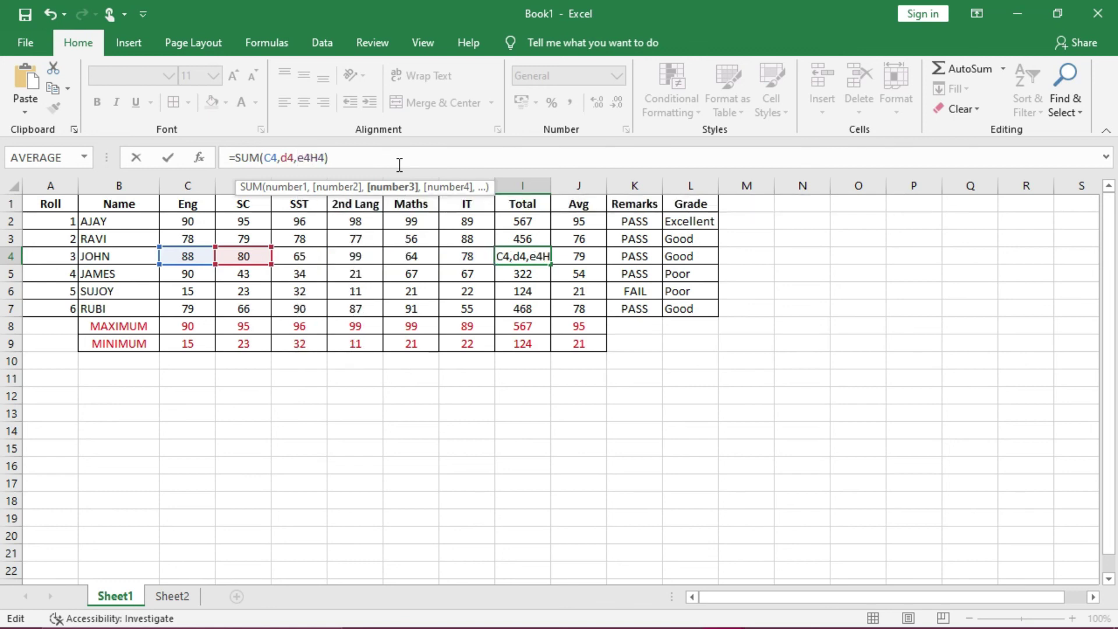
pyautogui.write(',')
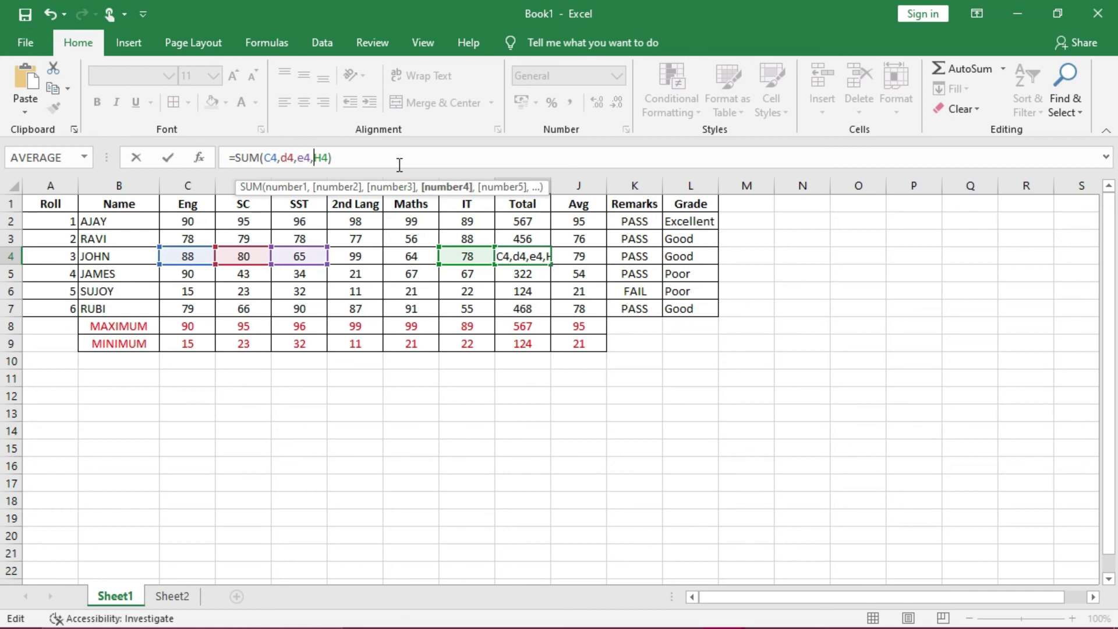
pyautogui.write('f4,')
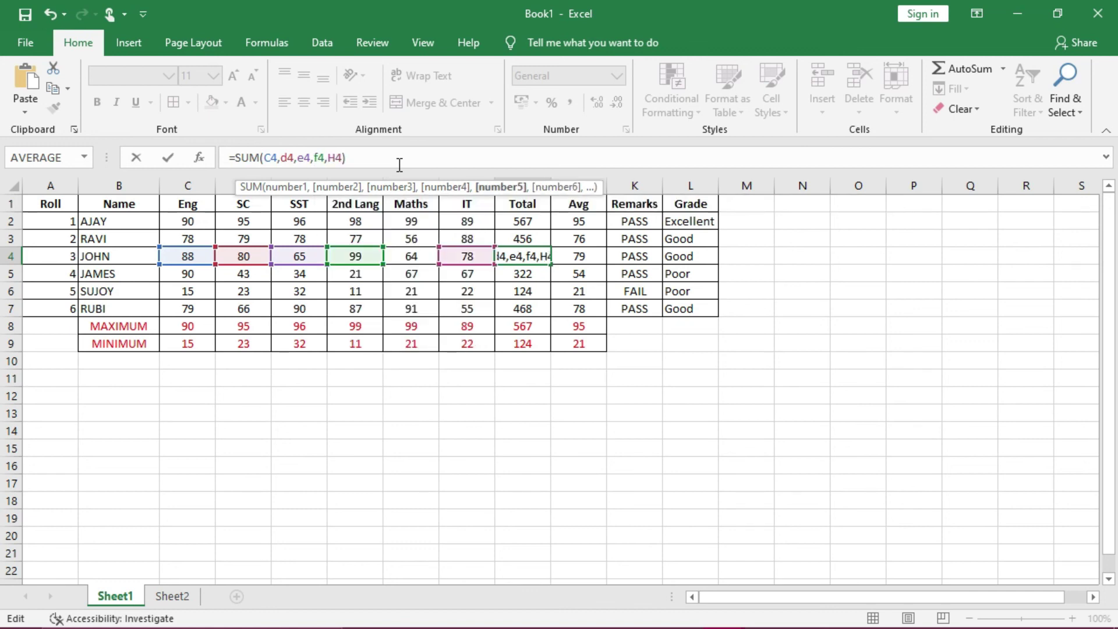
pyautogui.write('g4')
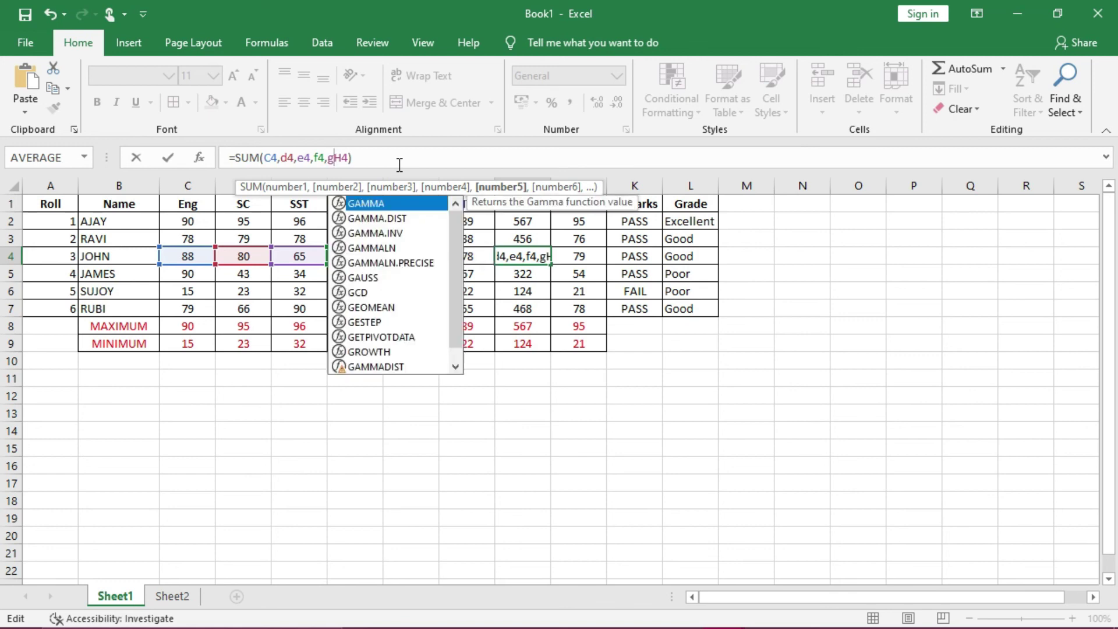
pyautogui.write(',')
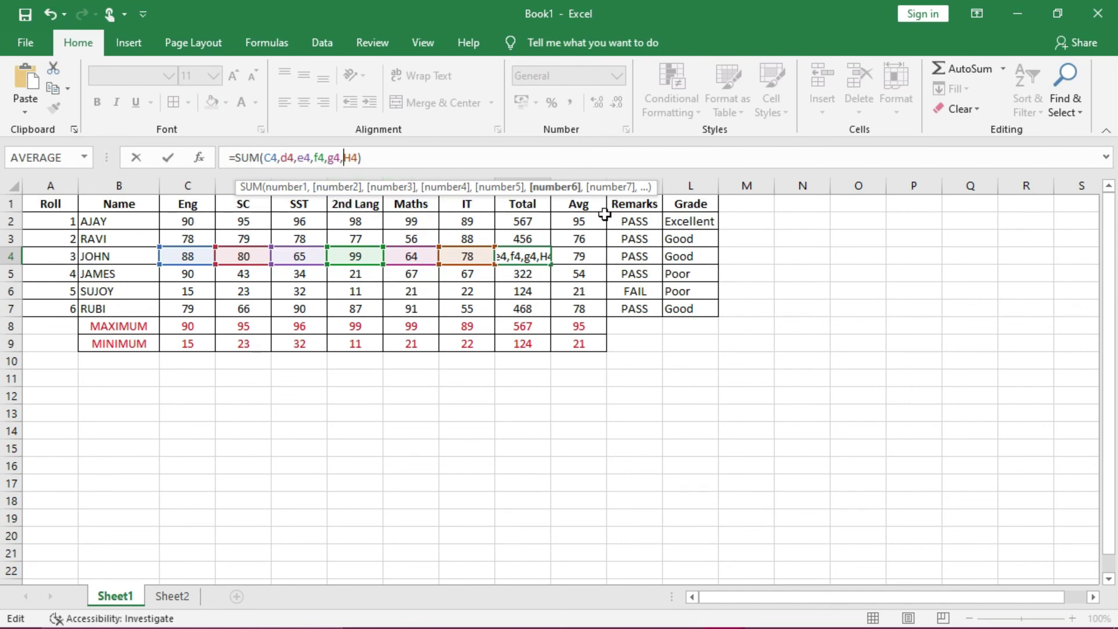
pyautogui.press('Return')
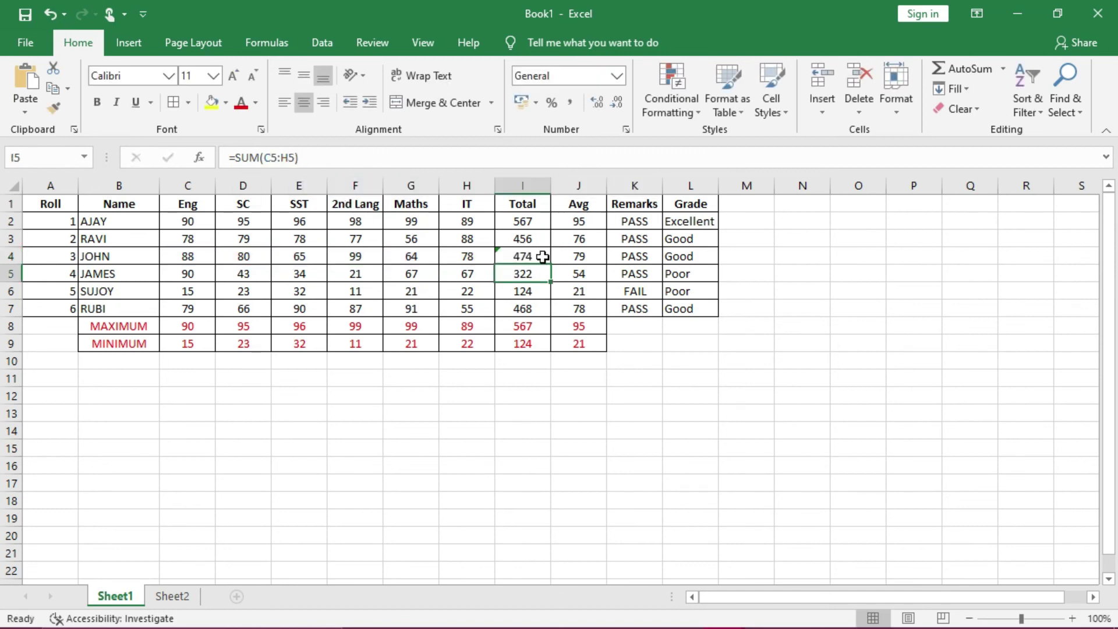
pyautogui.click(540, 258)
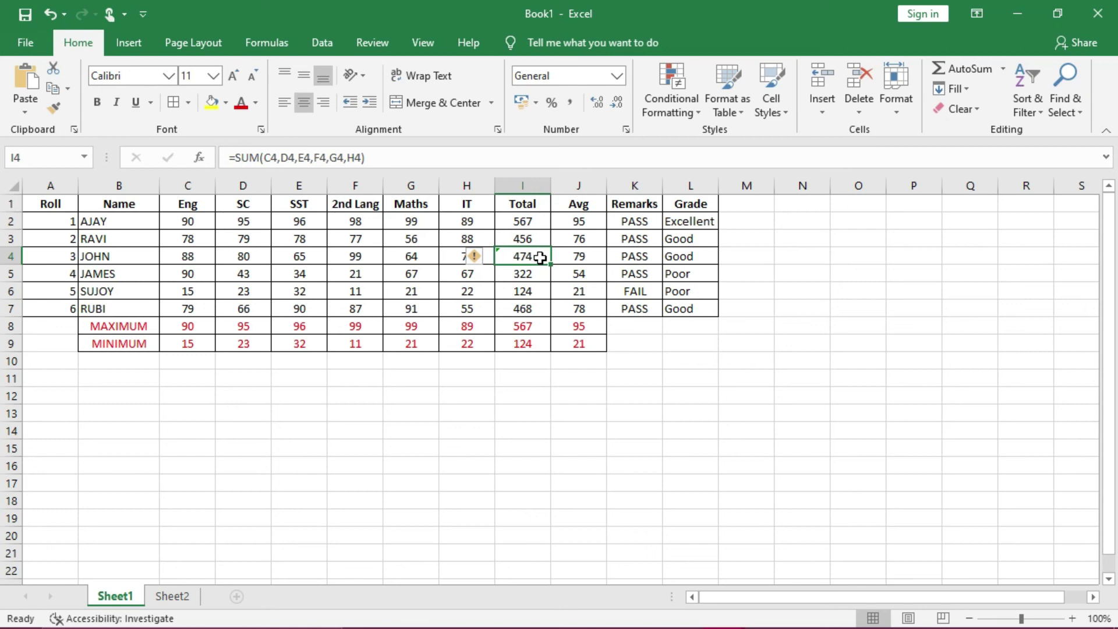
# - Format the Name column cells B1:B7 with Left (Indent) horizontal alignment, an indent of 1, and Center vertical alignment
pyautogui.moveTo(126, 205); pyautogui.dragTo(125, 315)
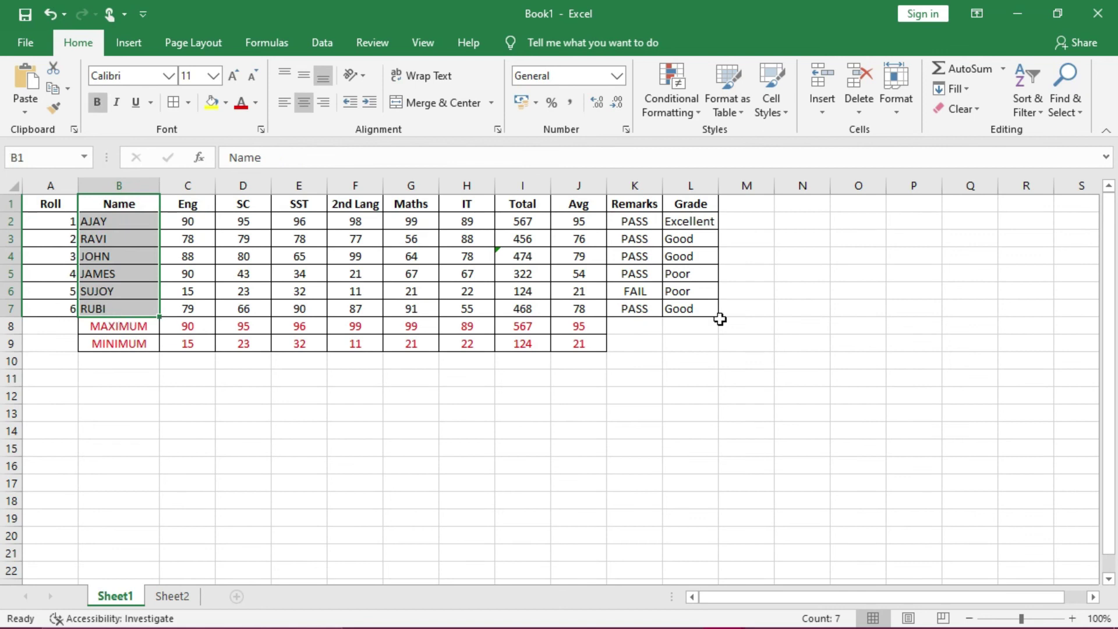
pyautogui.click(898, 109)
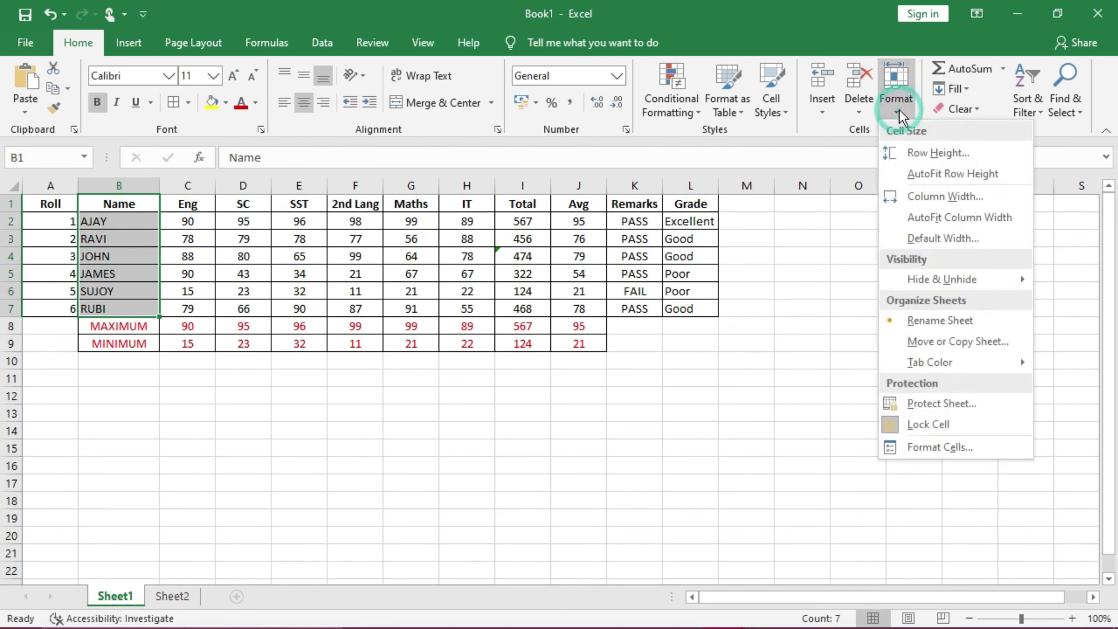
pyautogui.click(936, 444)
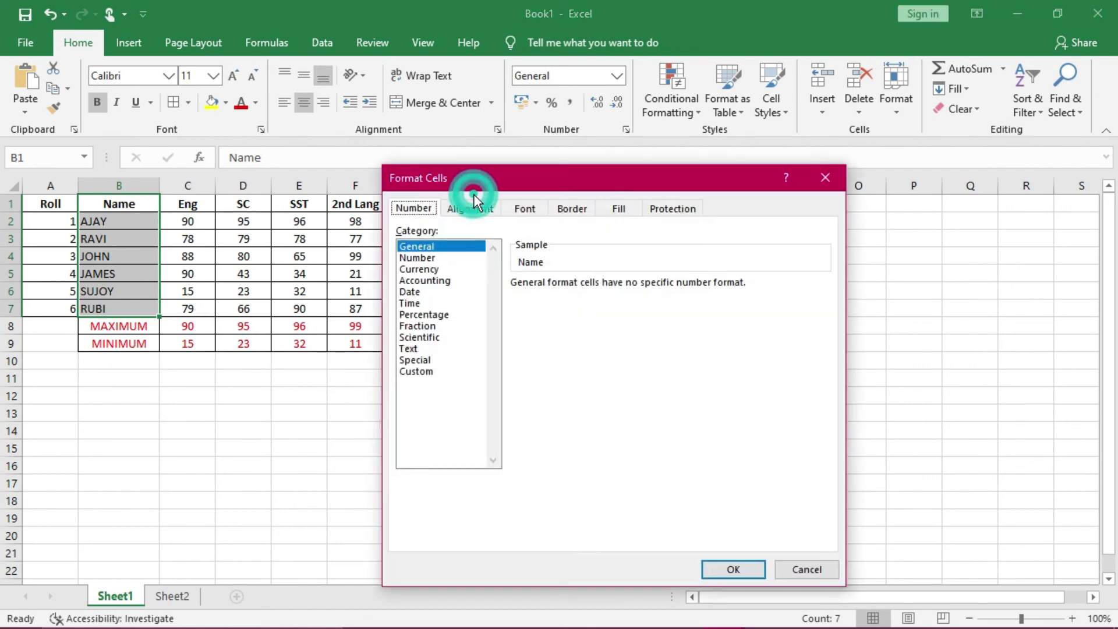
pyautogui.click(472, 210)
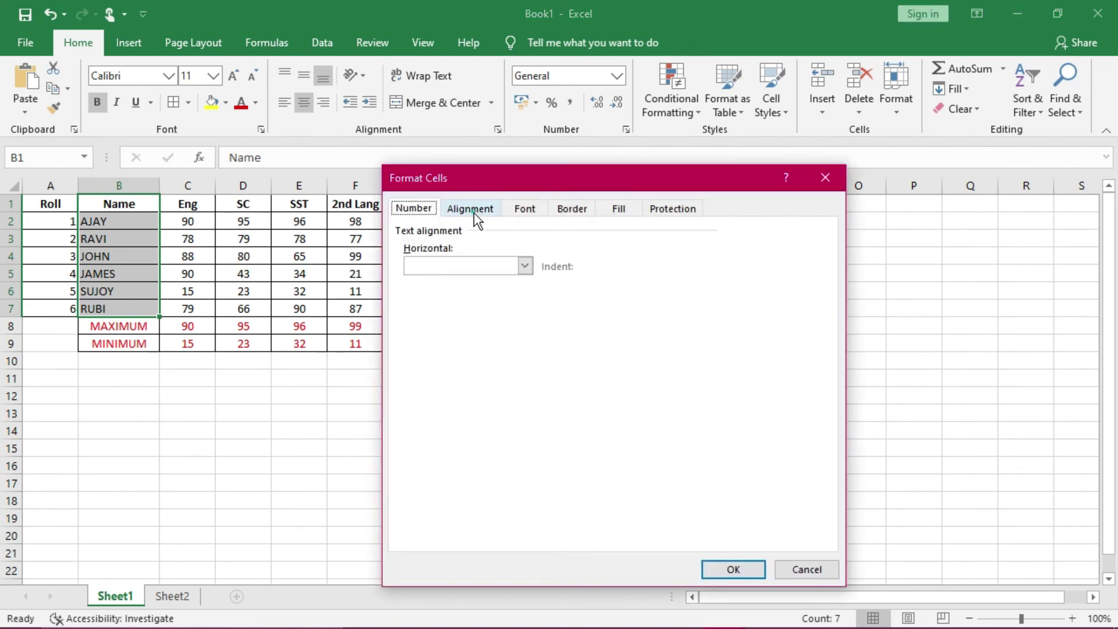
pyautogui.click(525, 266)
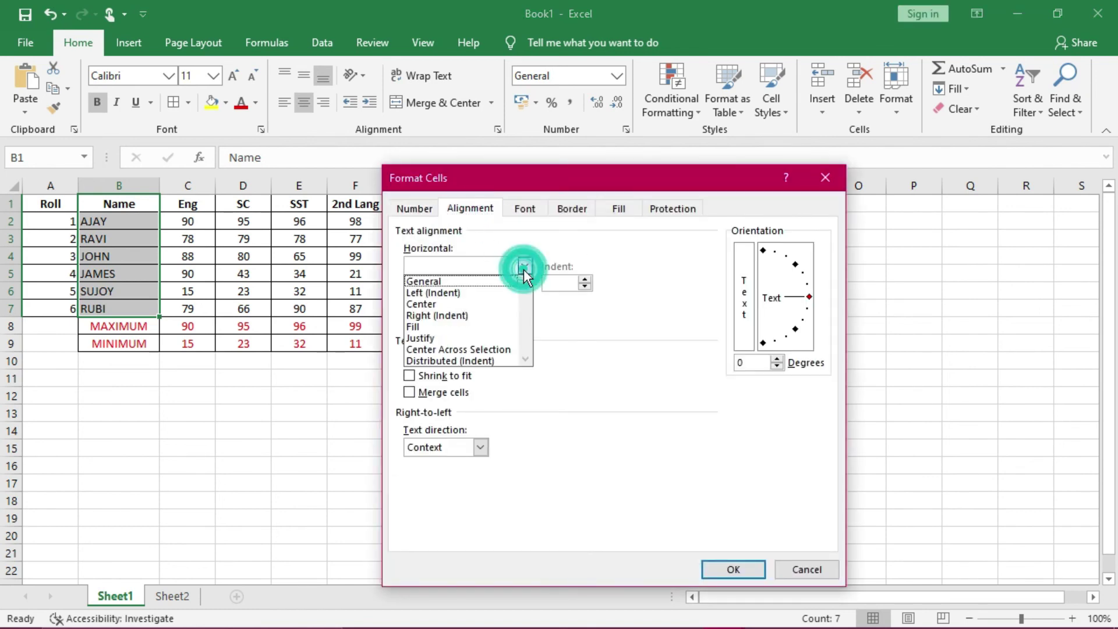
pyautogui.click(452, 296)
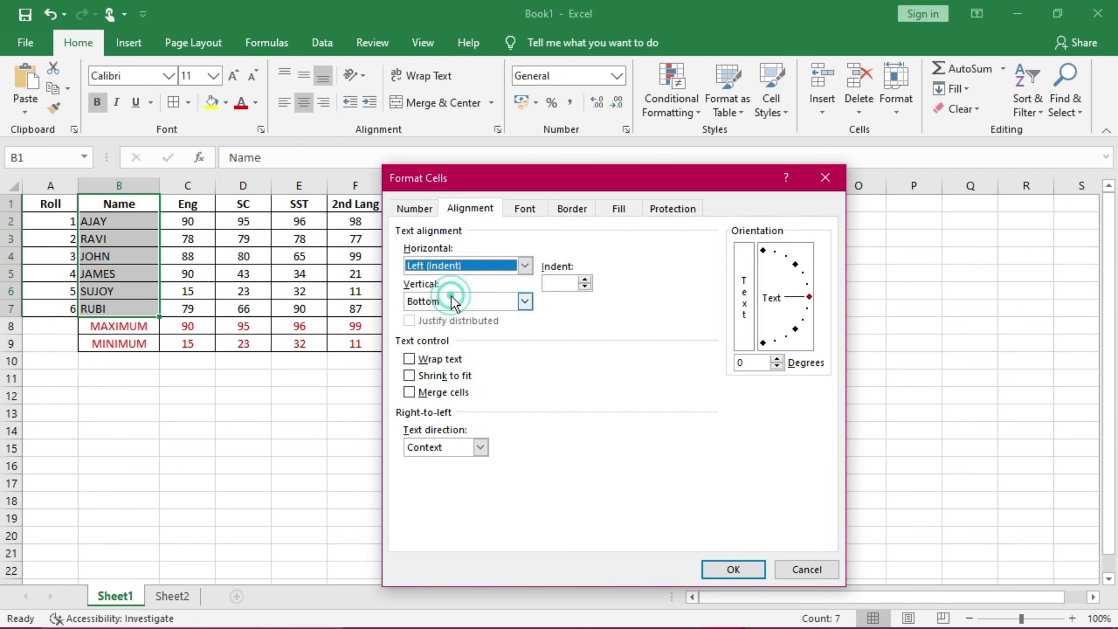
pyautogui.click(584, 280)
pyautogui.click(585, 281)
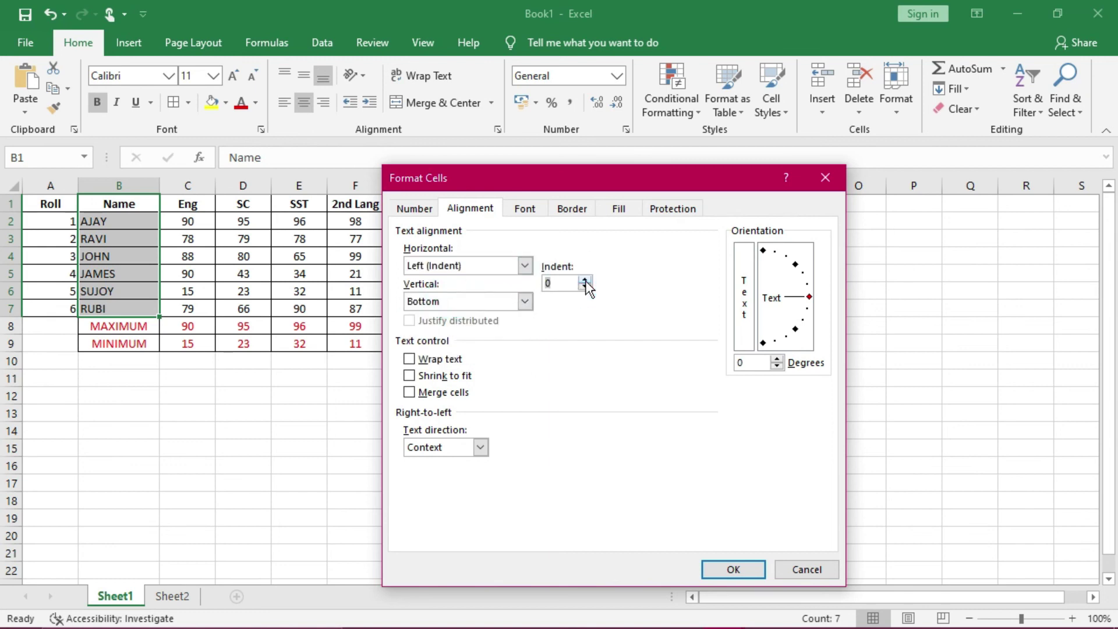
pyautogui.click(524, 301)
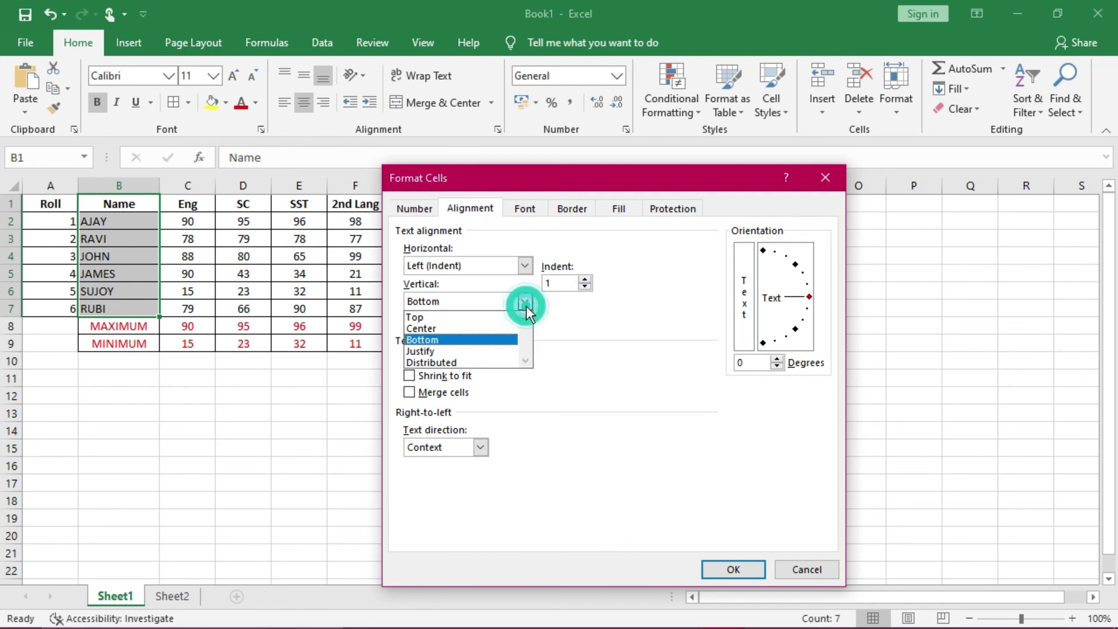
pyautogui.click(438, 329)
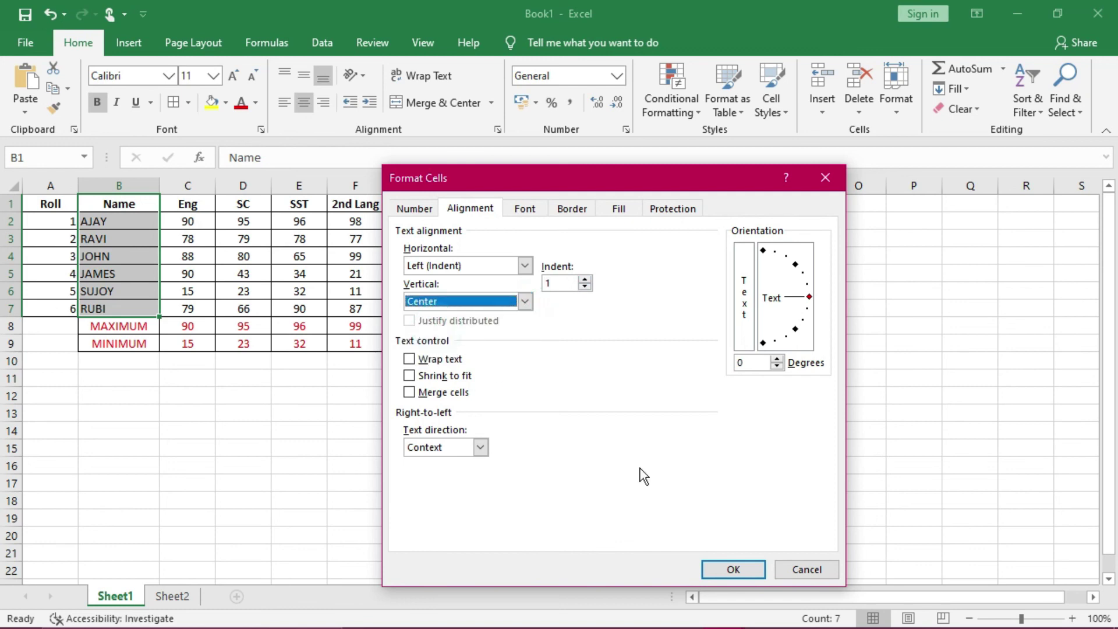
pyautogui.click(724, 575)
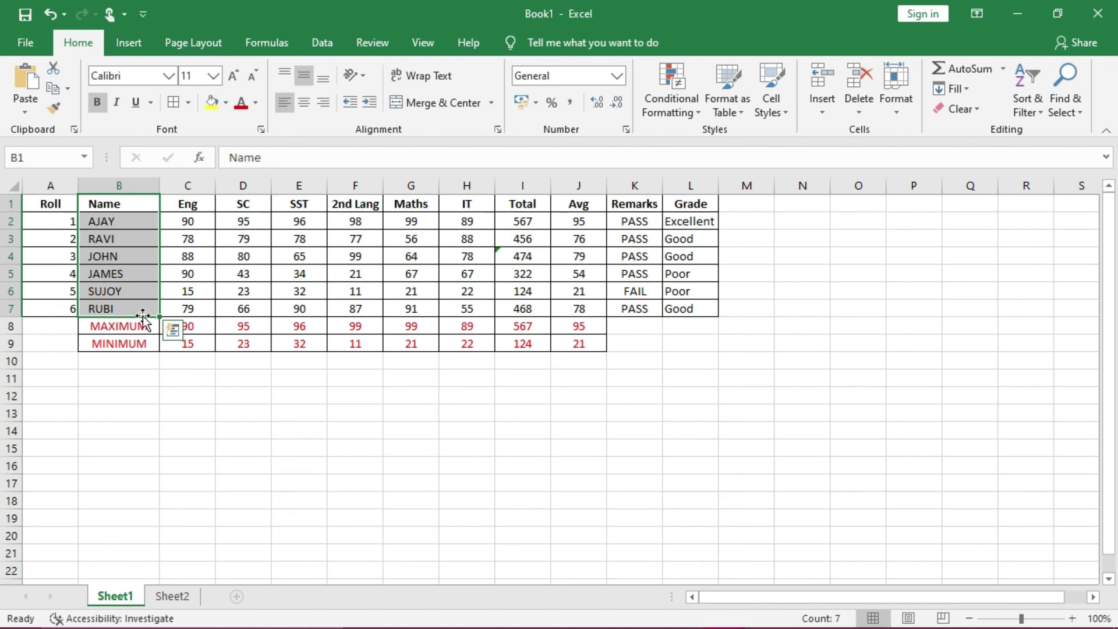
# - Center the roll numbers A2:A7 horizontally and set the vertical alignment of C1:L9 to Center
pyautogui.moveTo(64, 225); pyautogui.dragTo(59, 307)
pyautogui.click(304, 104)
pyautogui.moveTo(193, 211); pyautogui.dragTo(635, 337)
pyautogui.moveTo(685, 344); pyautogui.dragTo(684, 343)
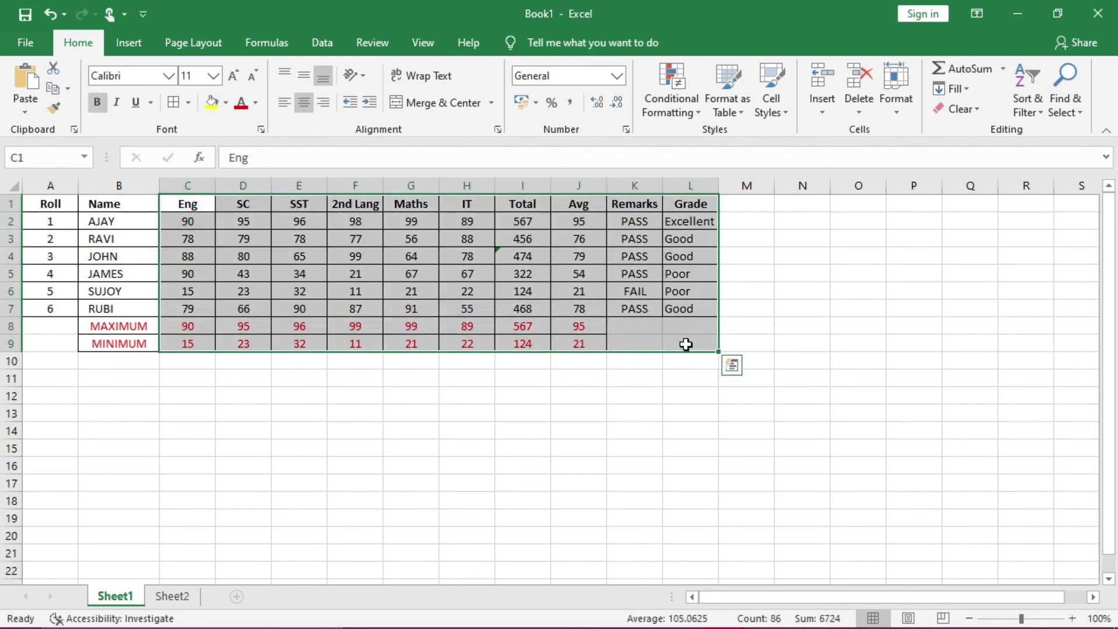
pyautogui.click(892, 110)
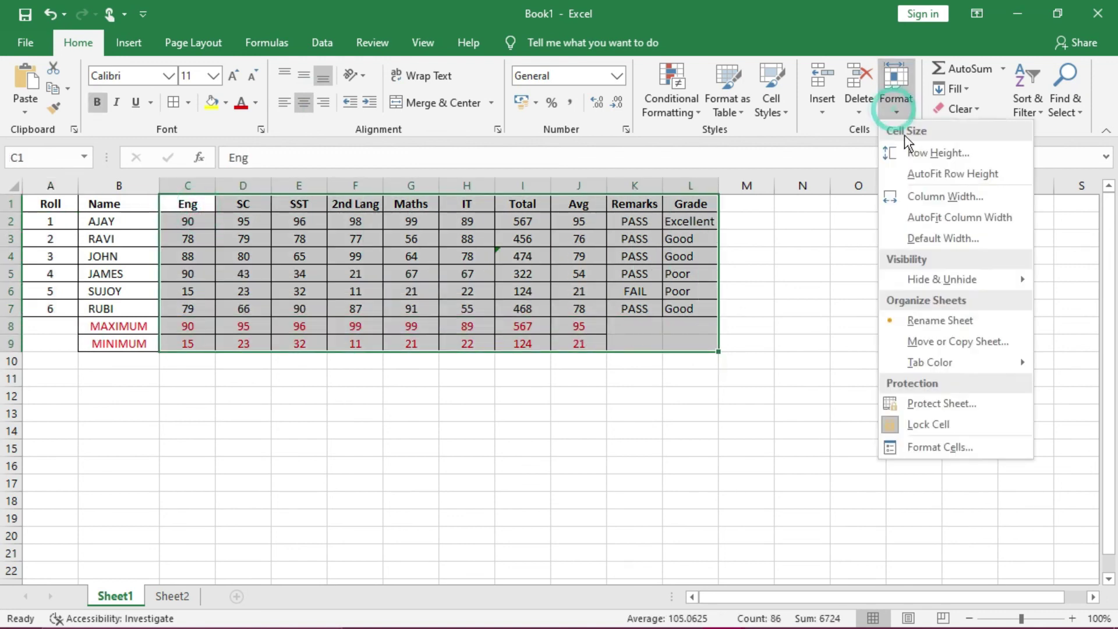
pyautogui.click(938, 444)
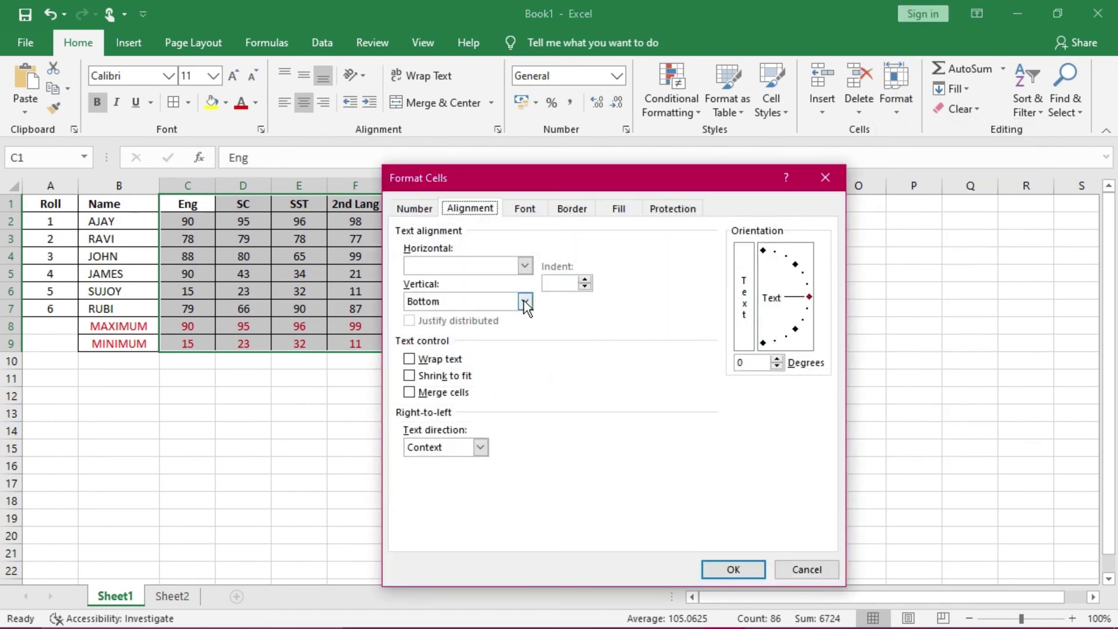
pyautogui.click(525, 301)
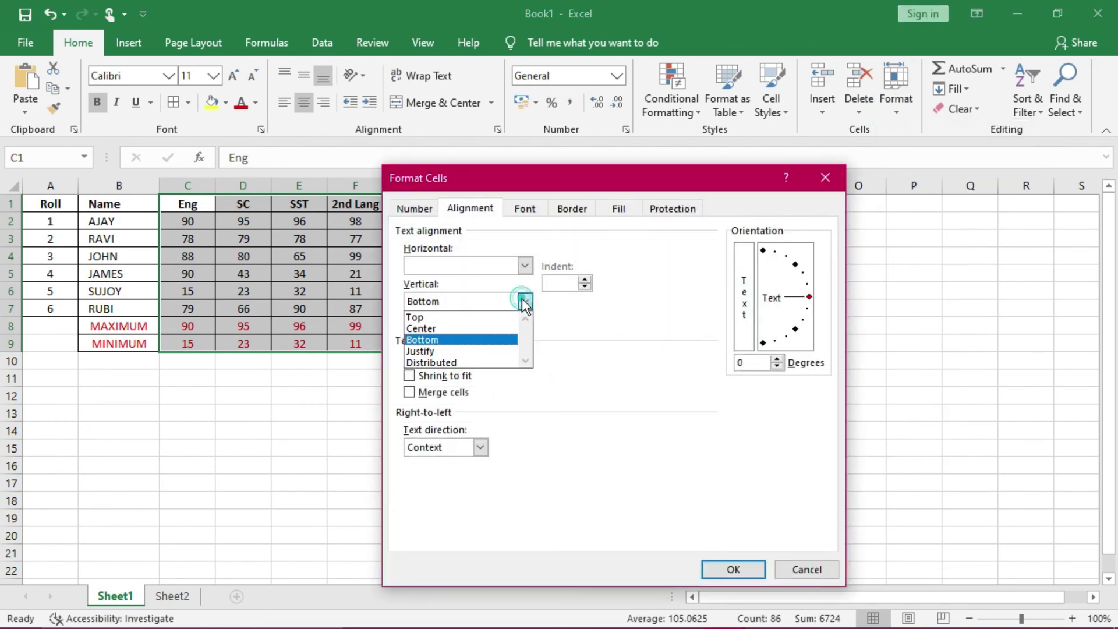
pyautogui.click(435, 329)
pyautogui.click(719, 571)
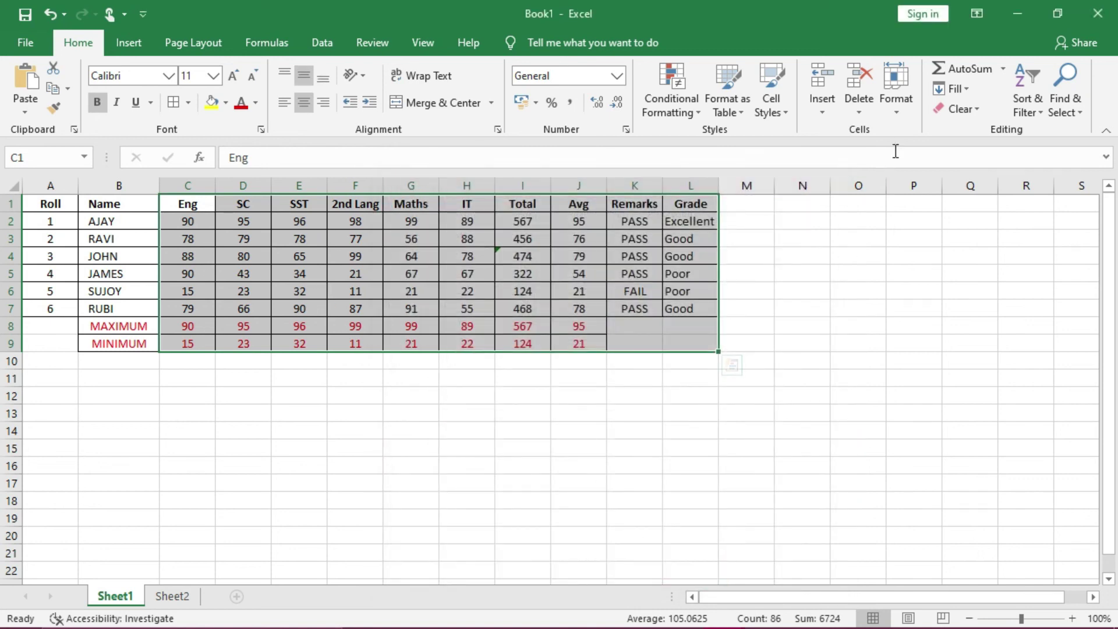
# - Set the row height of rows 1 to 9 to 30
pyautogui.click(896, 113)
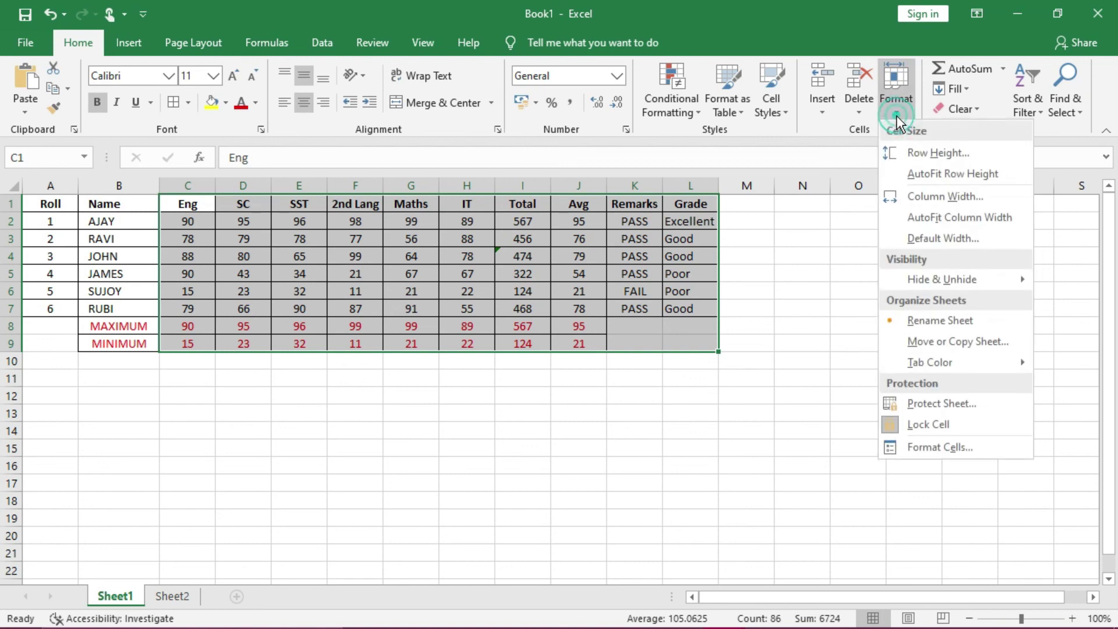
pyautogui.click(915, 151)
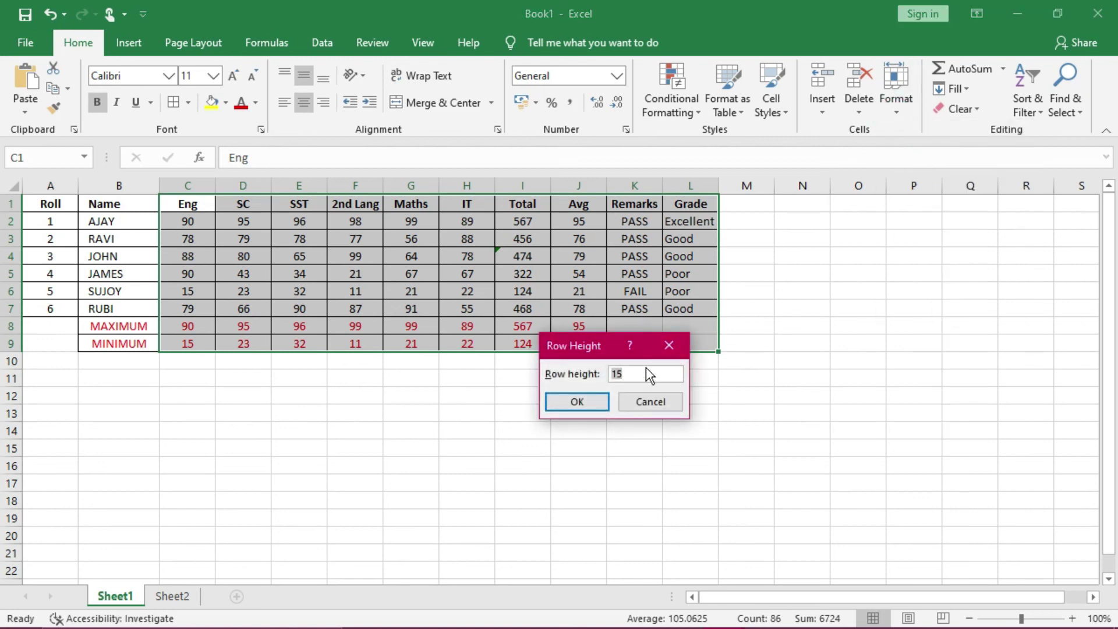
pyautogui.write('30')
pyautogui.press('Return')
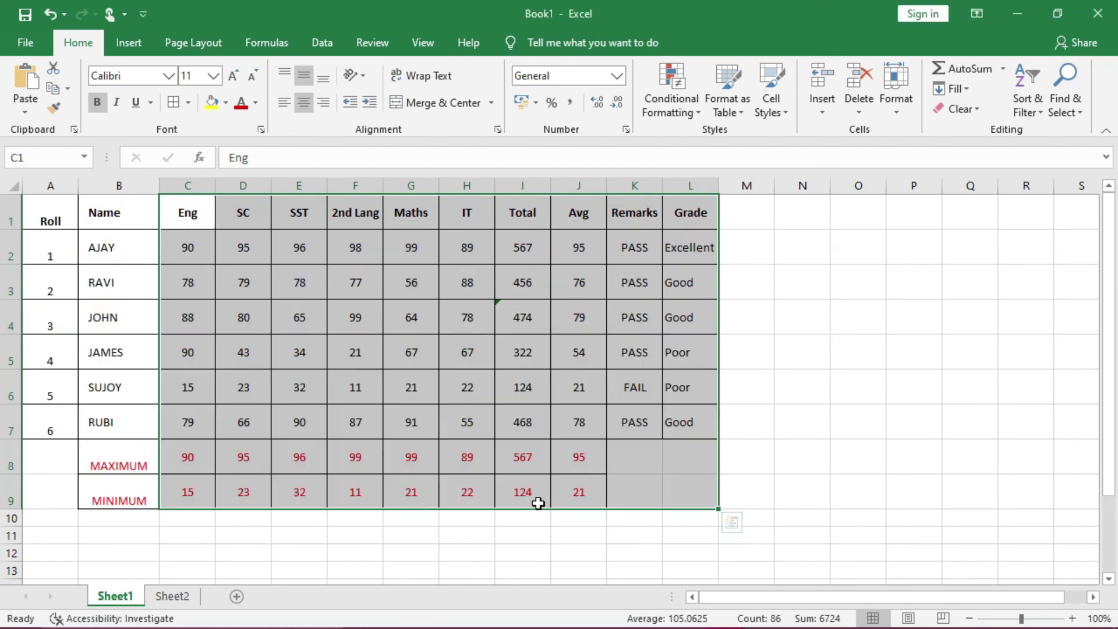
pyautogui.click(646, 466)
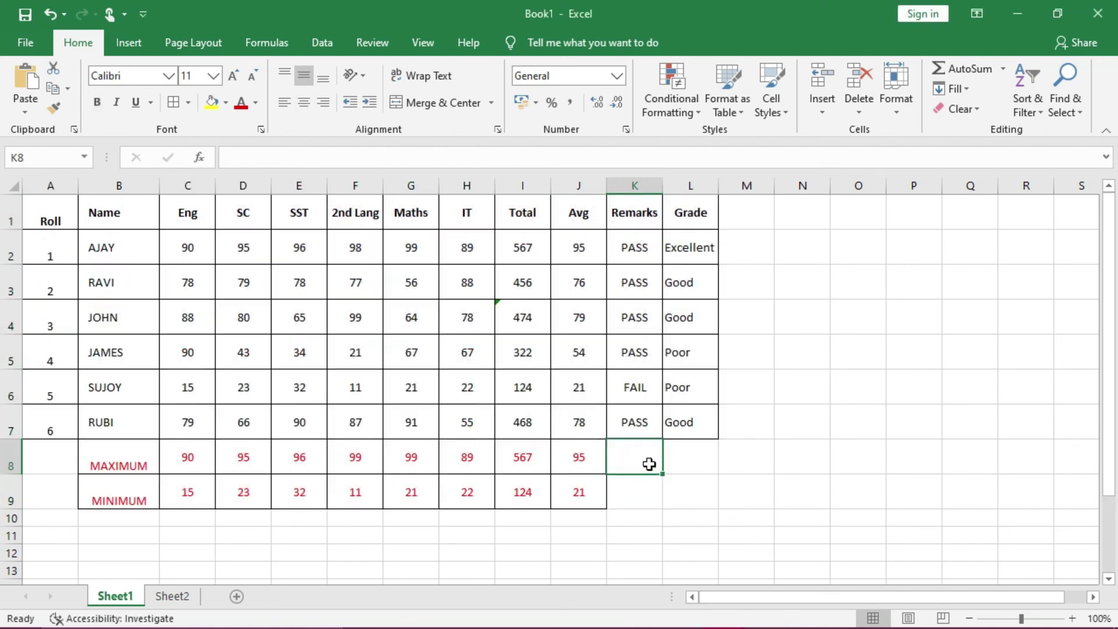
# - Set the vertical alignment of the MAXIMUM and MINIMUM labels in B8:B9 to Center, then minimize the workbook window
pyautogui.click(132, 458)
pyautogui.moveTo(131, 458); pyautogui.dragTo(129, 491)
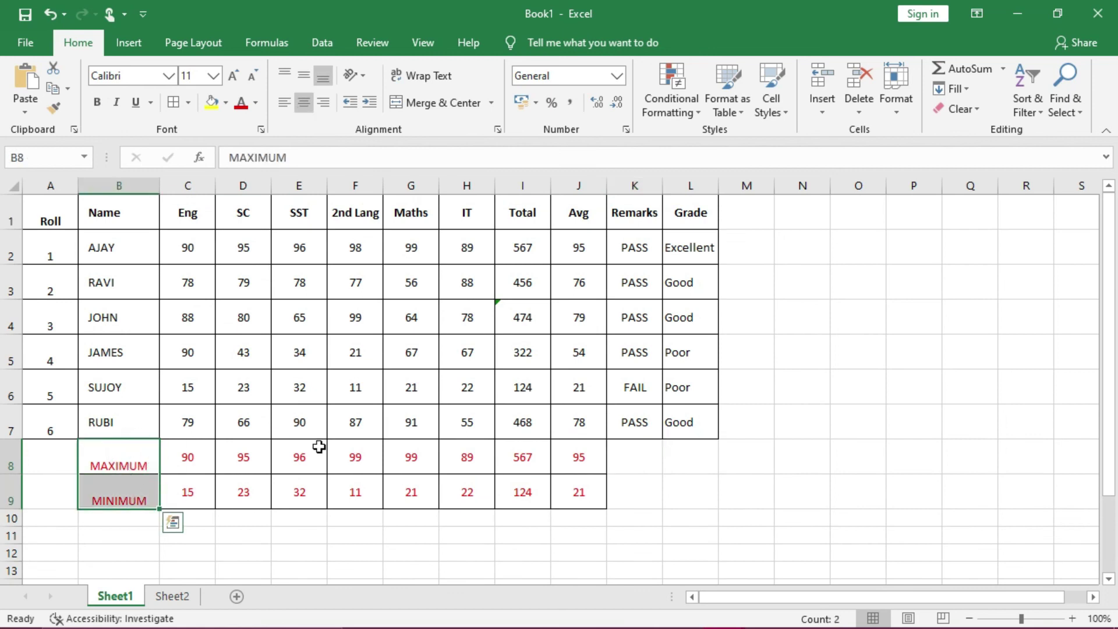
pyautogui.click(895, 116)
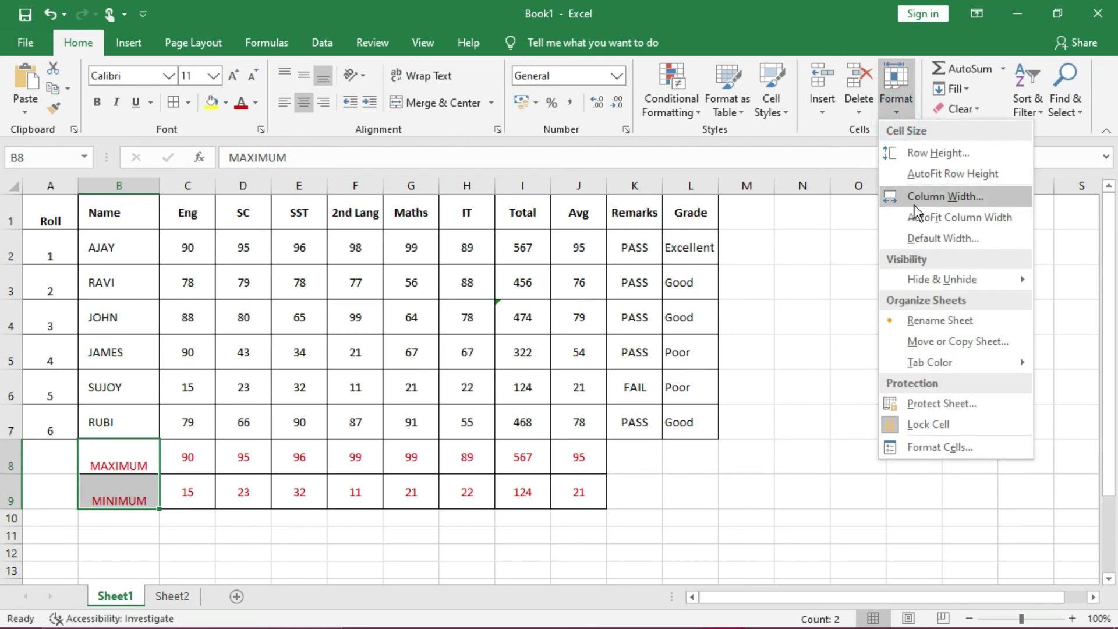
pyautogui.click(942, 457)
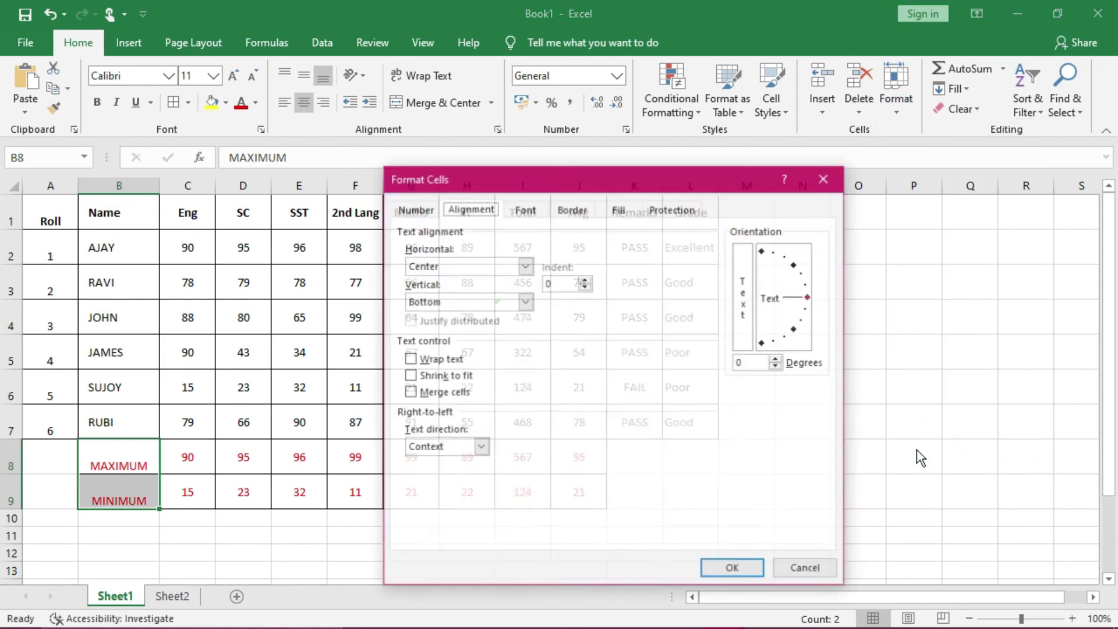
pyautogui.click(525, 302)
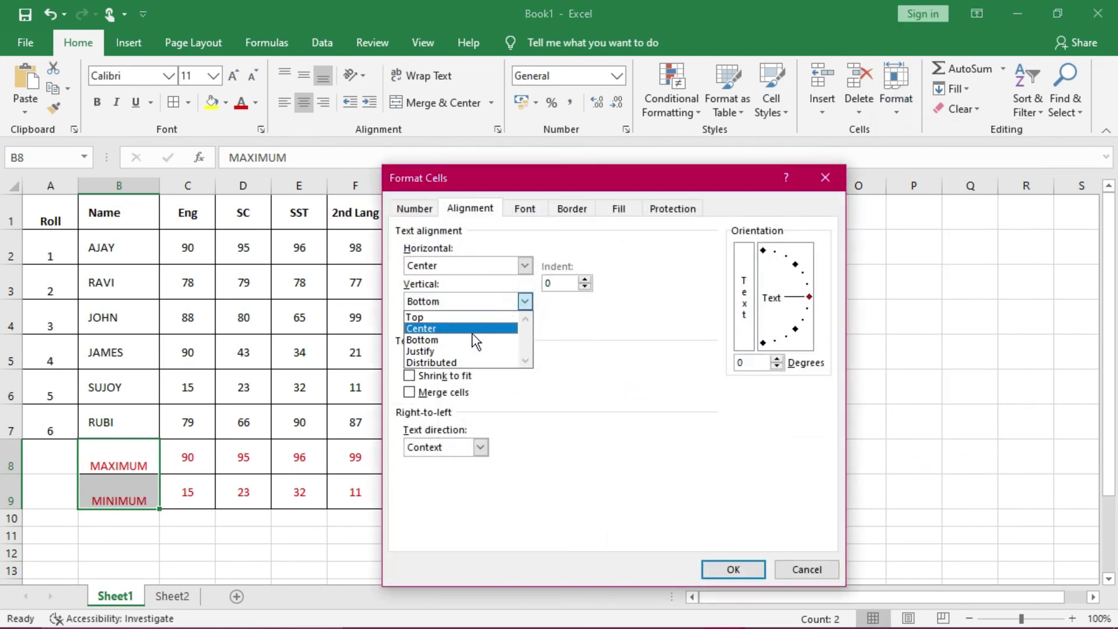
pyautogui.click(456, 329)
pyautogui.click(730, 567)
pyautogui.click(899, 492)
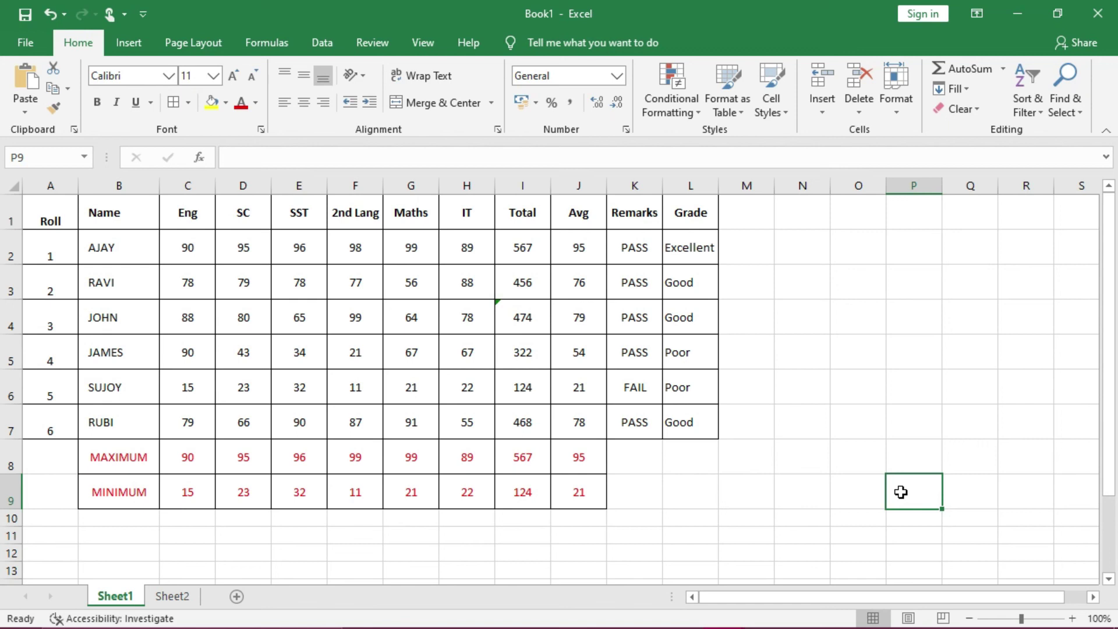
pyautogui.click(1019, 21)
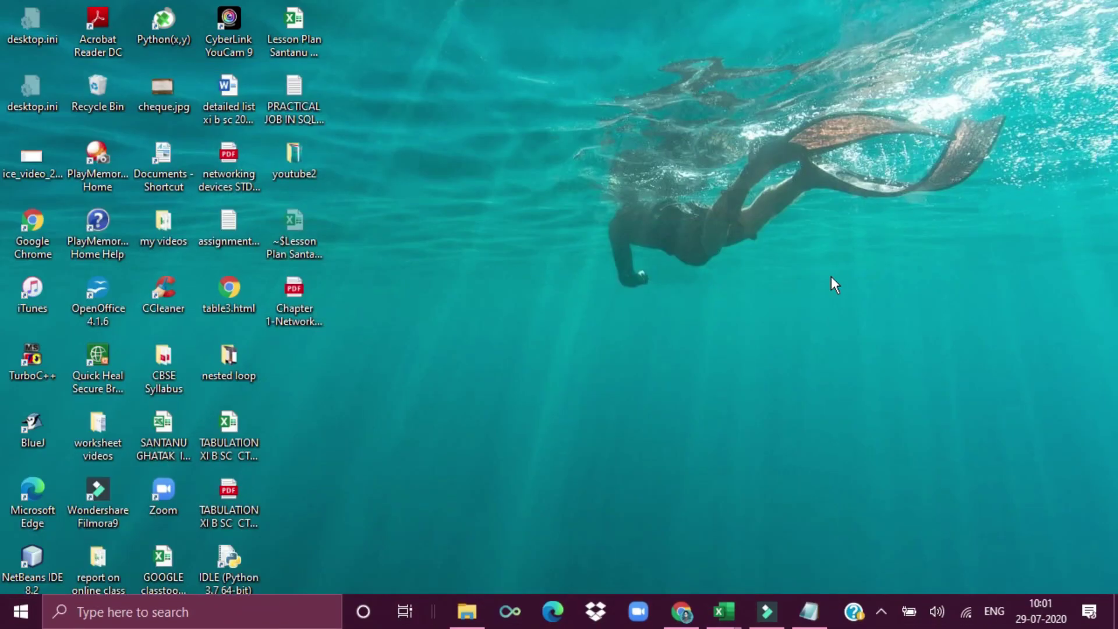